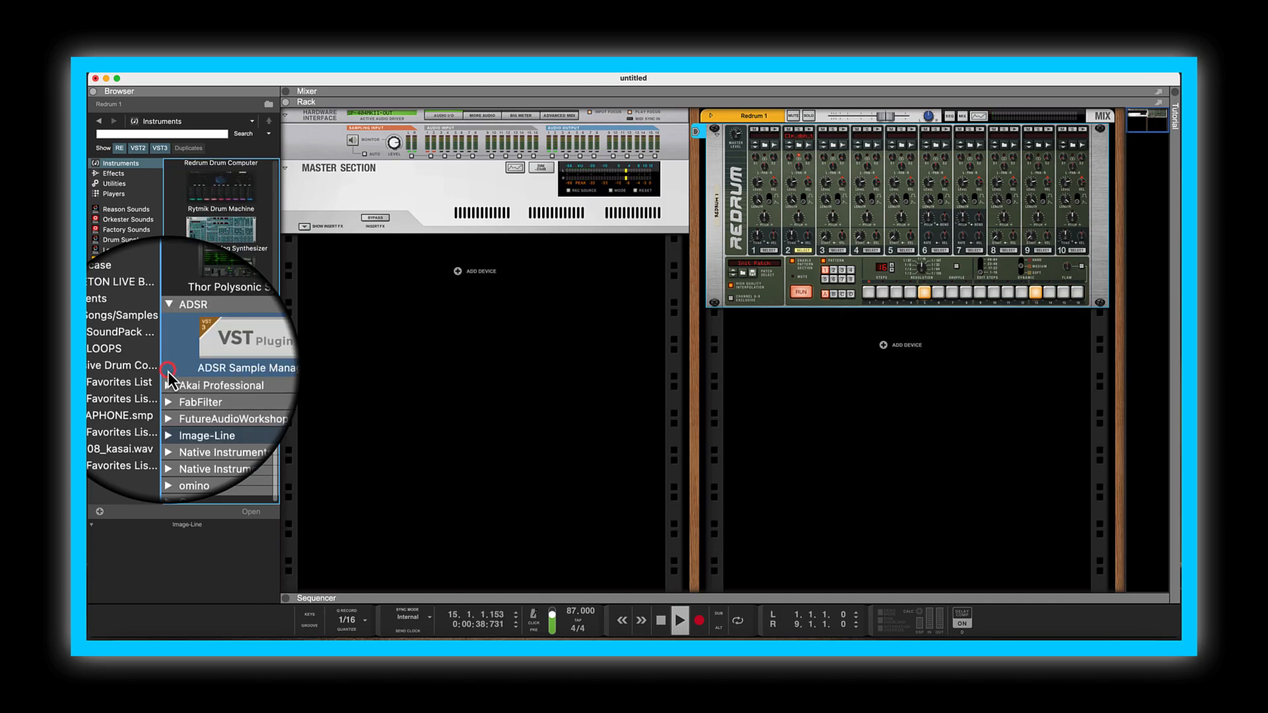
# Find the Radical Piano among the instruments and add it to the rack below the Master Section.
pyautogui.click(168, 333)
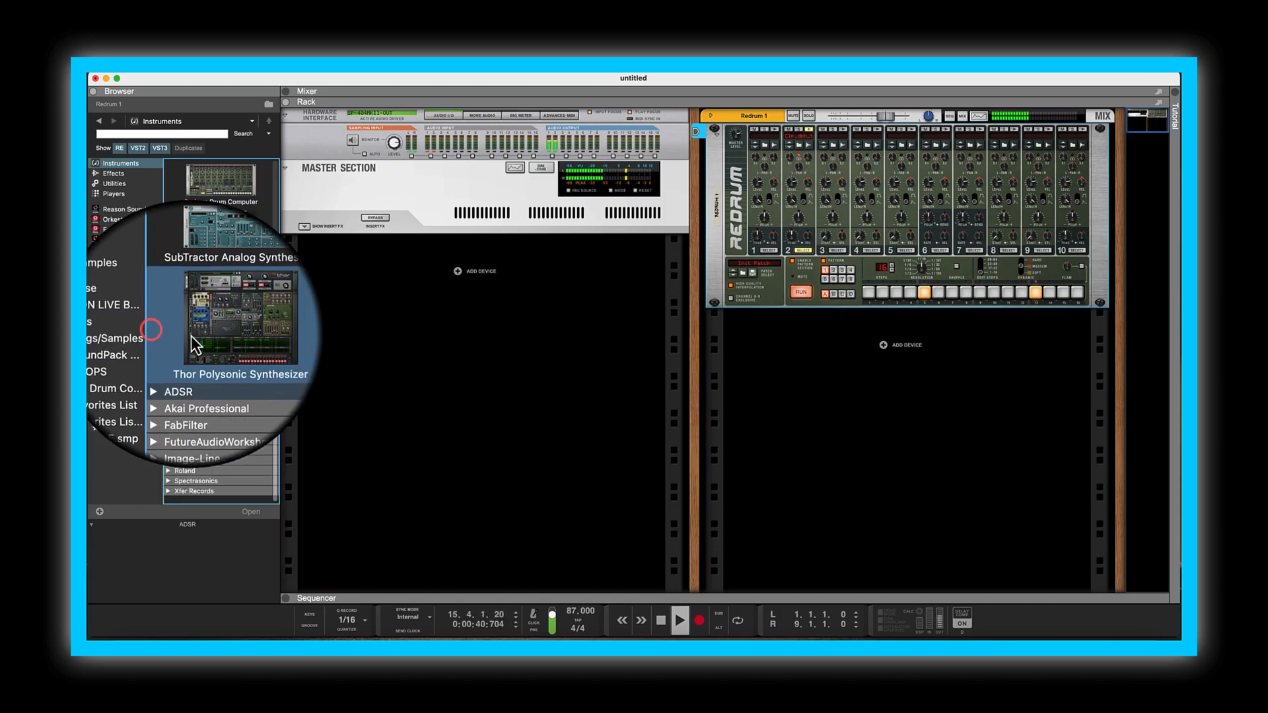
pyautogui.scroll(5, 210, 350)
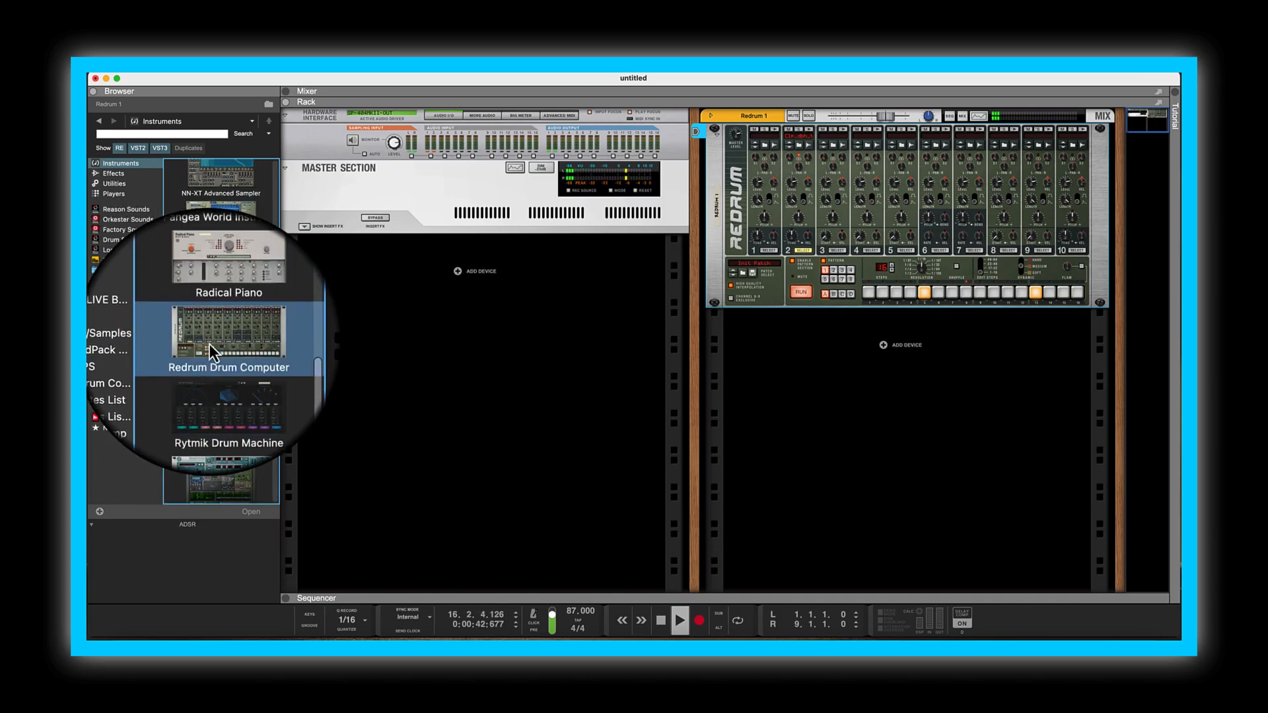
pyautogui.scroll(2, 207, 330)
pyautogui.moveTo(197, 299); pyautogui.dragTo(445, 327)
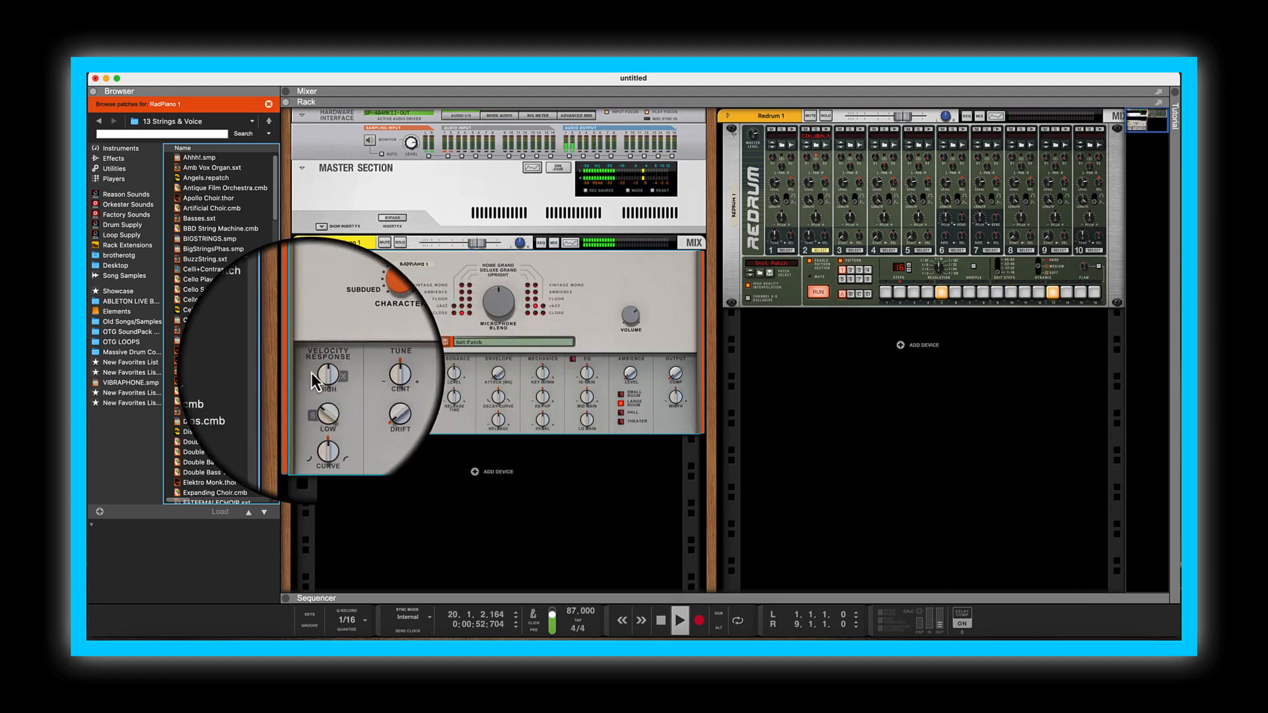
# Add the Chord Sequencer player to the Radical Piano.
pyautogui.click(113, 159)
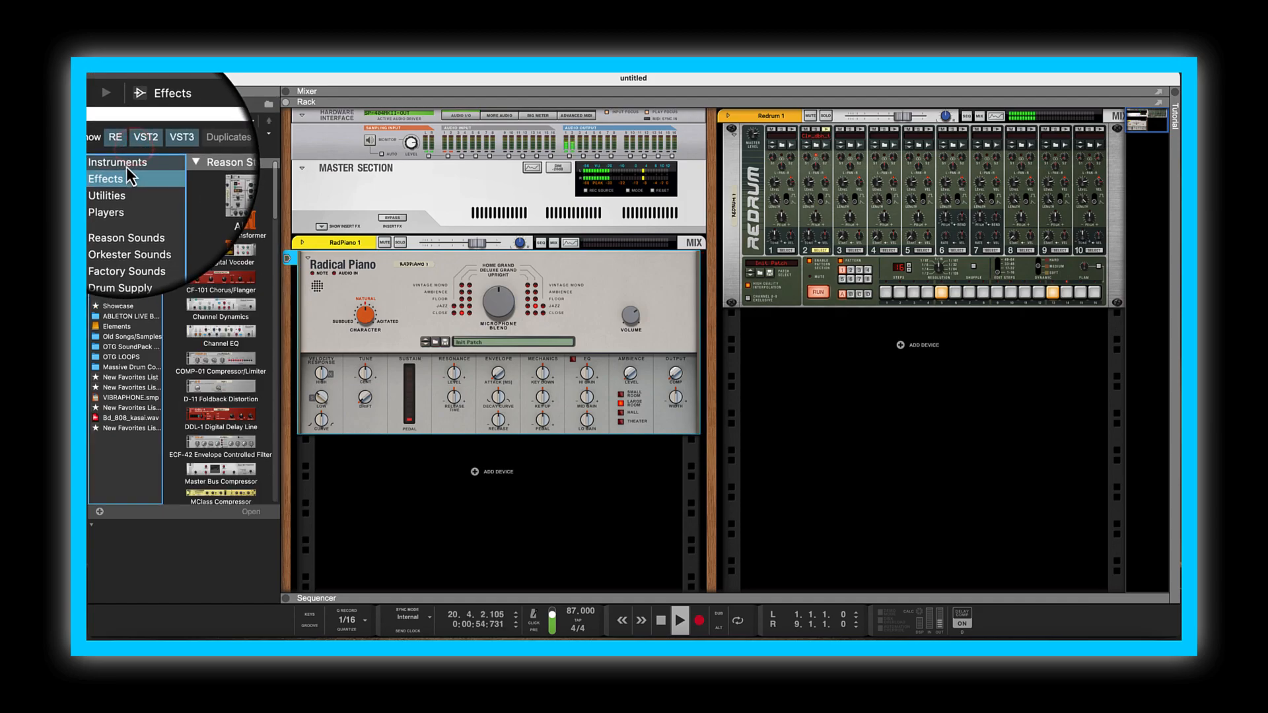
pyautogui.click(126, 165)
pyautogui.click(121, 198)
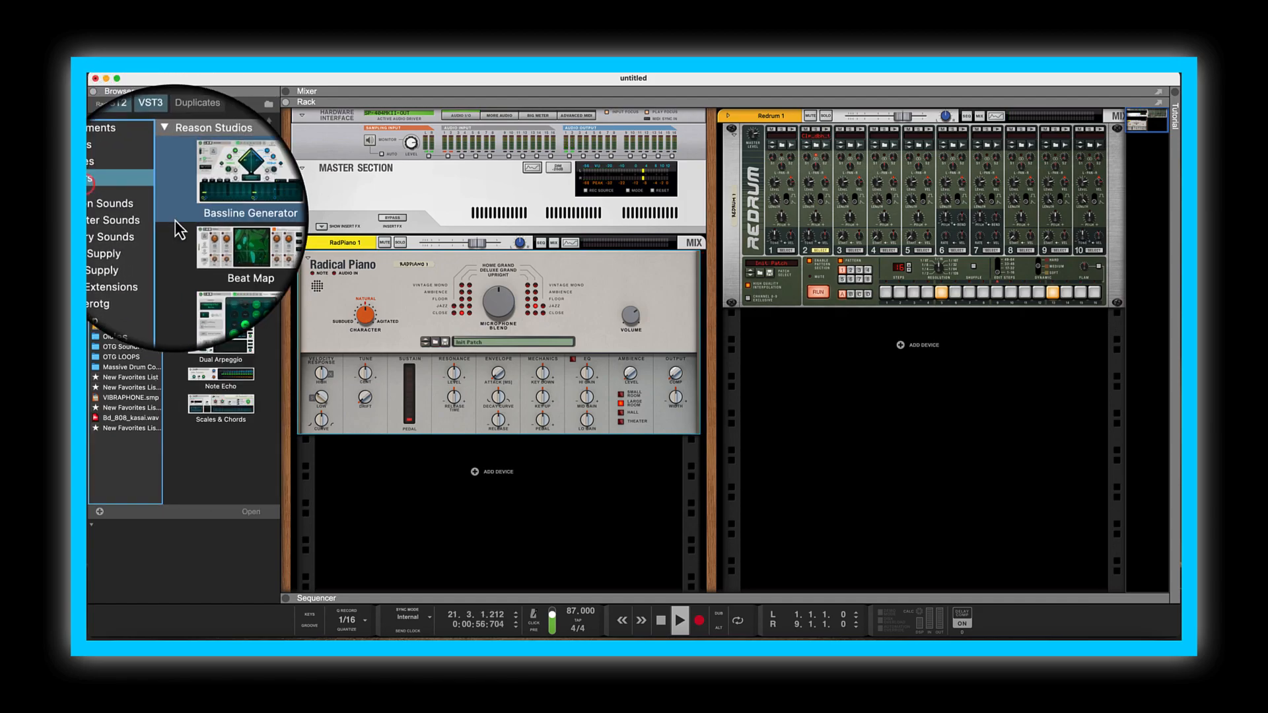
pyautogui.moveTo(221, 283); pyautogui.dragTo(449, 279)
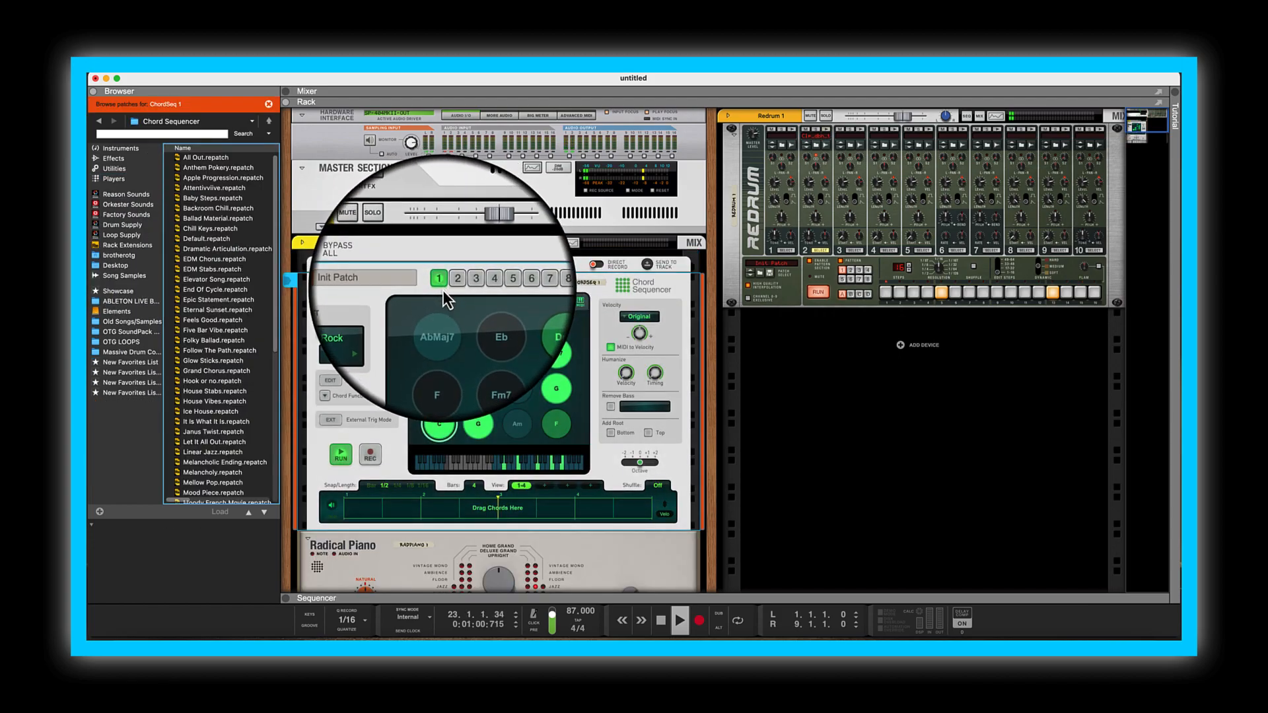
# Audition a few chords from the Chord Sequencer's current chord set, including C and Am.
pyautogui.scroll(-3, 469, 457)
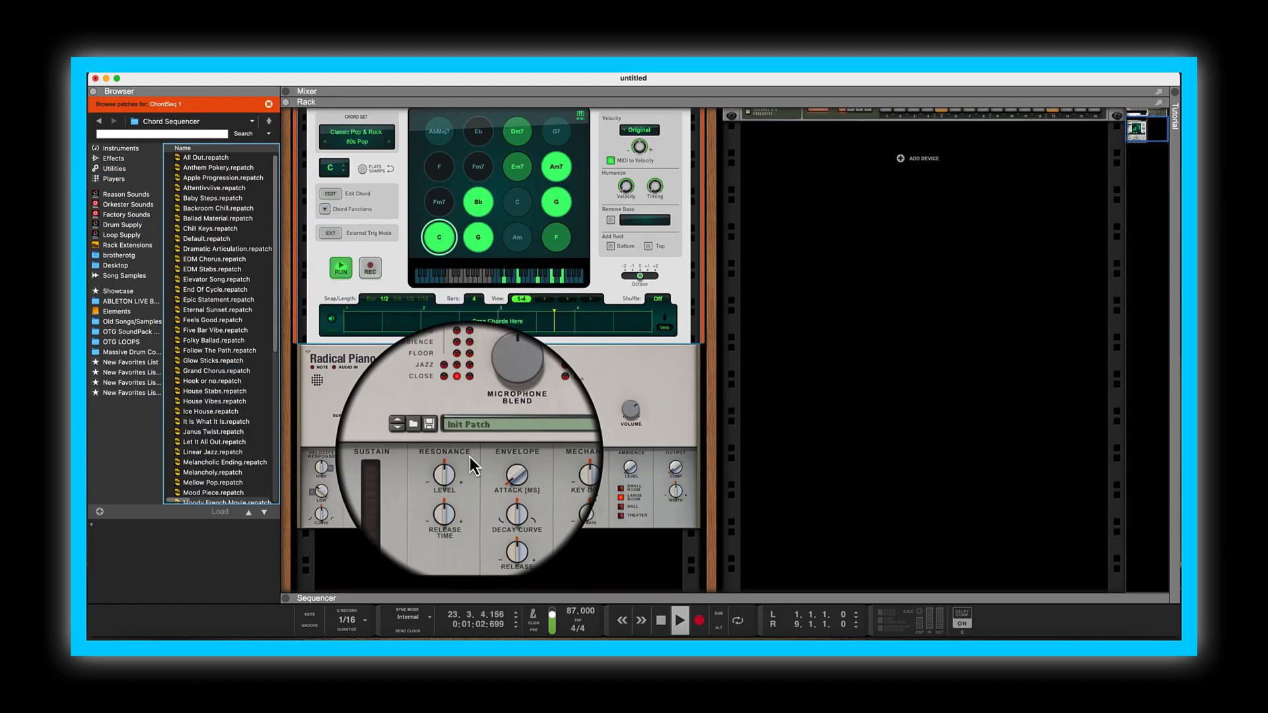
pyautogui.scroll(1, 470, 457)
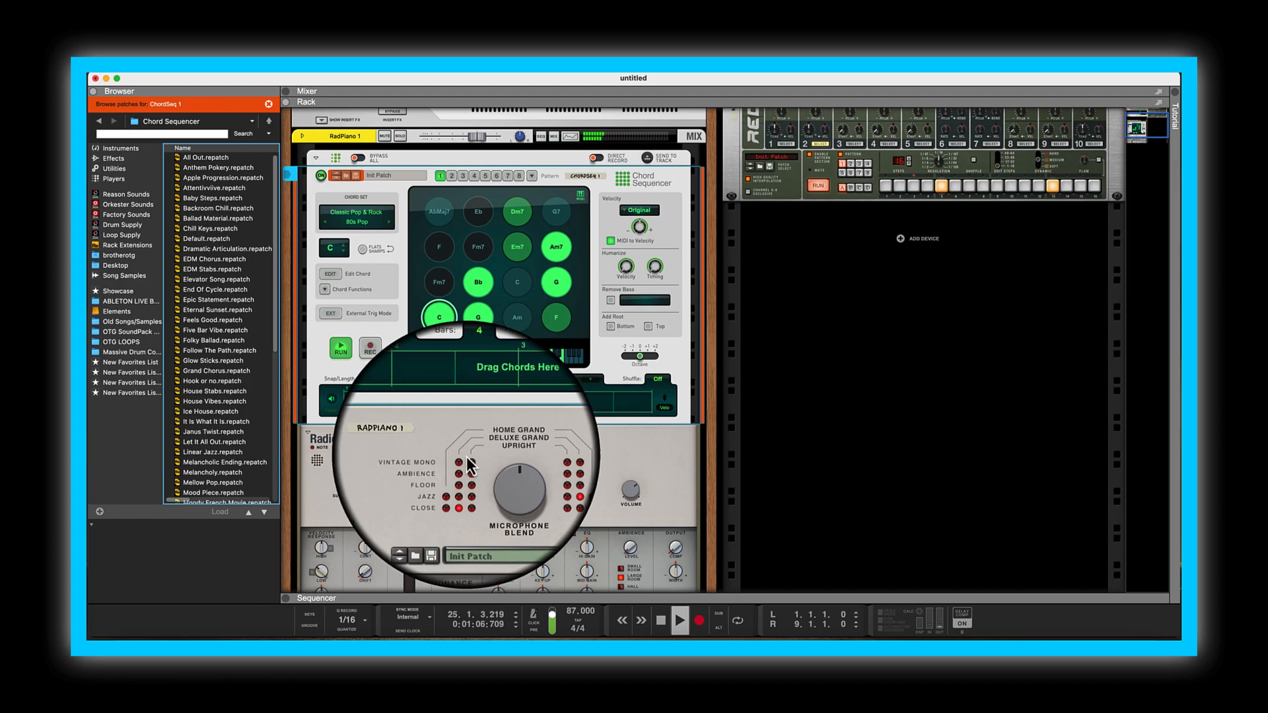
pyautogui.click(445, 316)
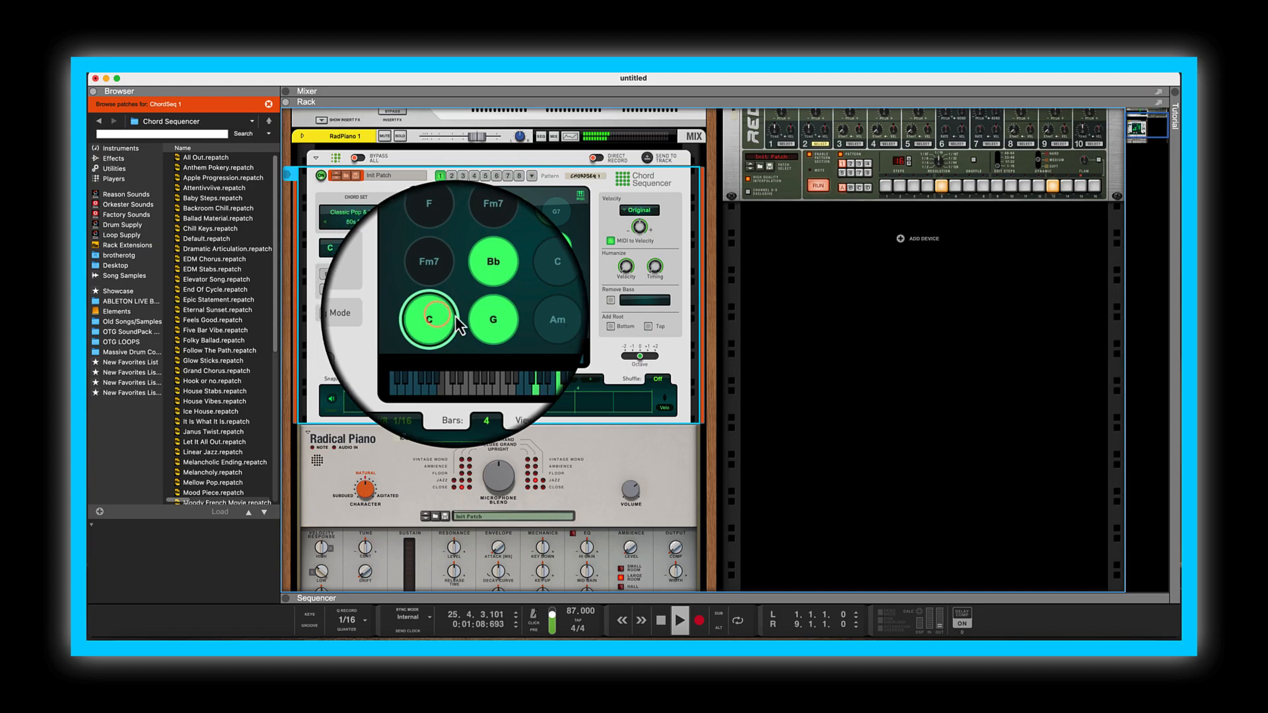
pyautogui.click(476, 322)
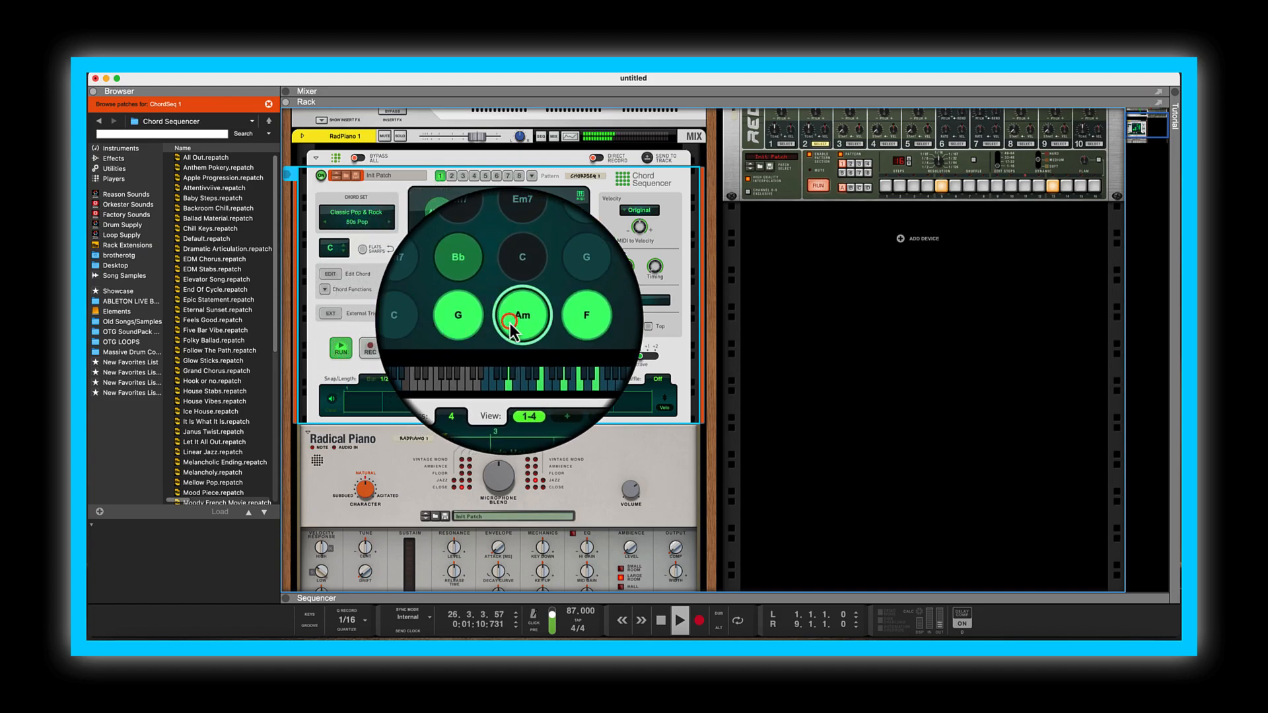
# Load the Melancholic Pop chord set from Dance & Modern Pop and audition its AbMaj9 chord.
pyautogui.click(378, 224)
pyautogui.moveTo(403, 237)
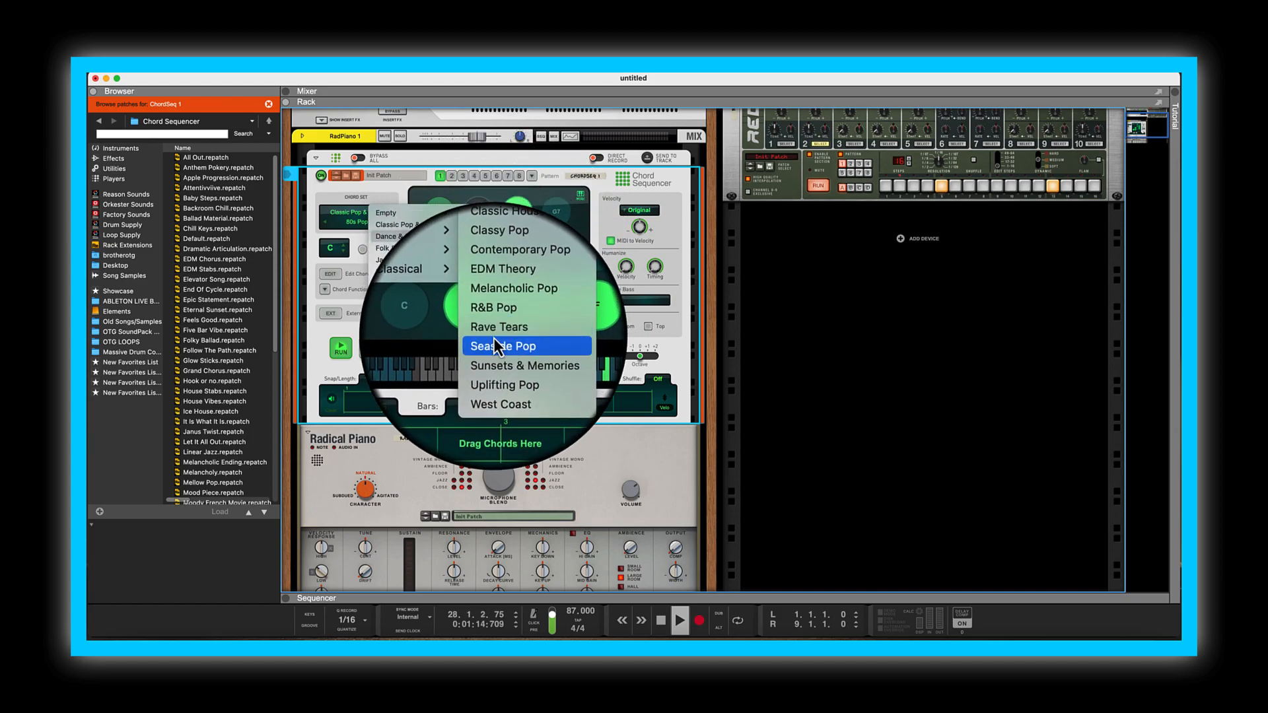
pyautogui.click(517, 298)
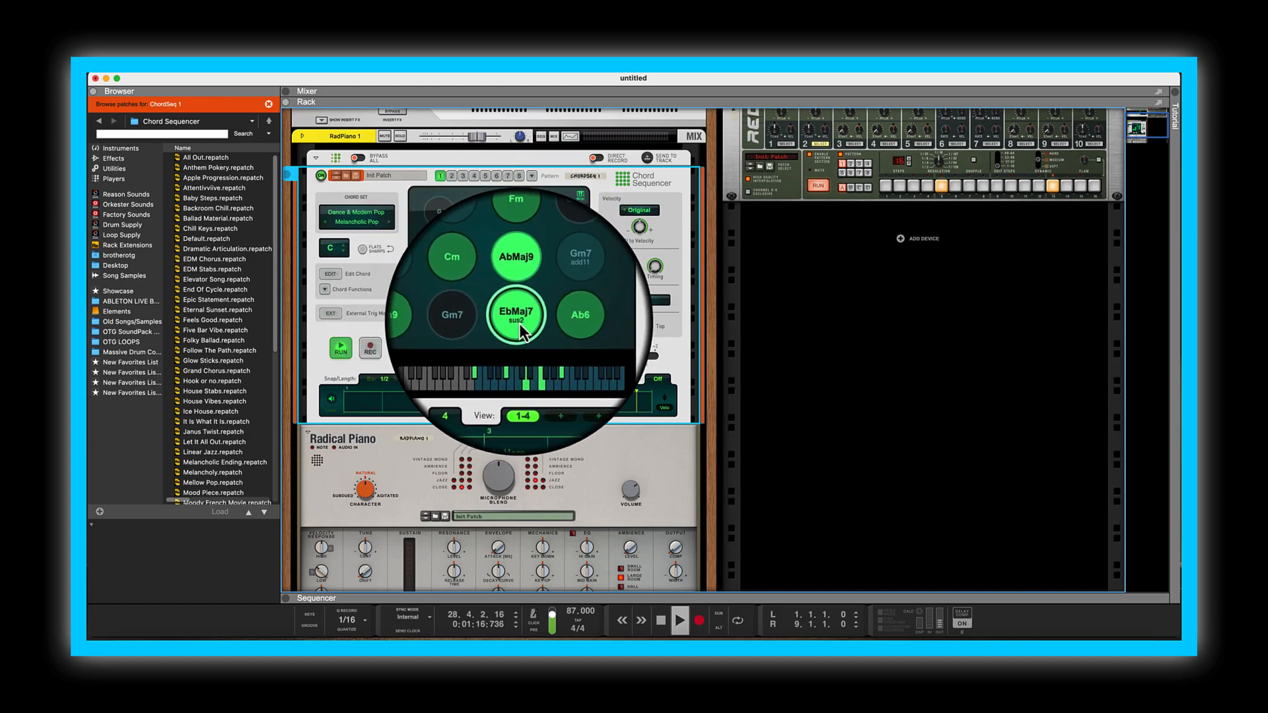
pyautogui.click(518, 283)
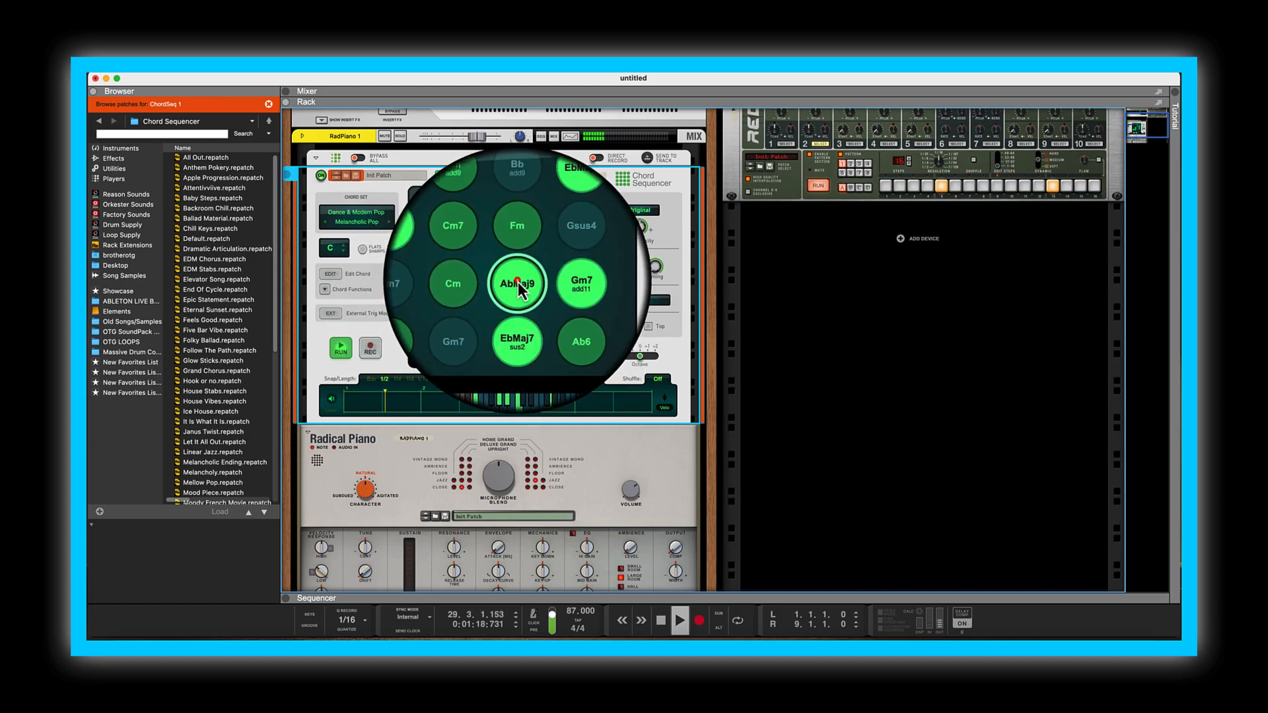
# Fill bars 1 and 2 of the Chord Sequencer timeline with AbMaj9, EbMaj7sus2, Fm9 and Gm7, each half a bar long.
pyautogui.moveTo(517, 282); pyautogui.dragTo(363, 399)
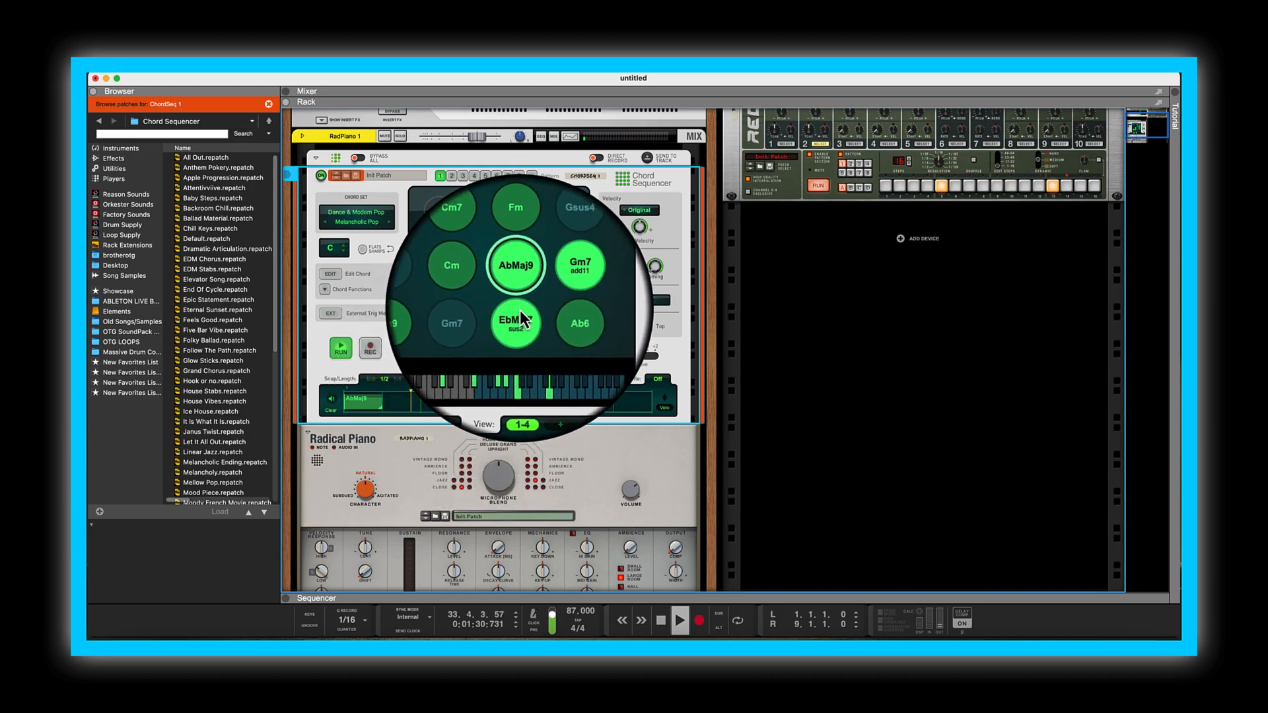
pyautogui.click(518, 318)
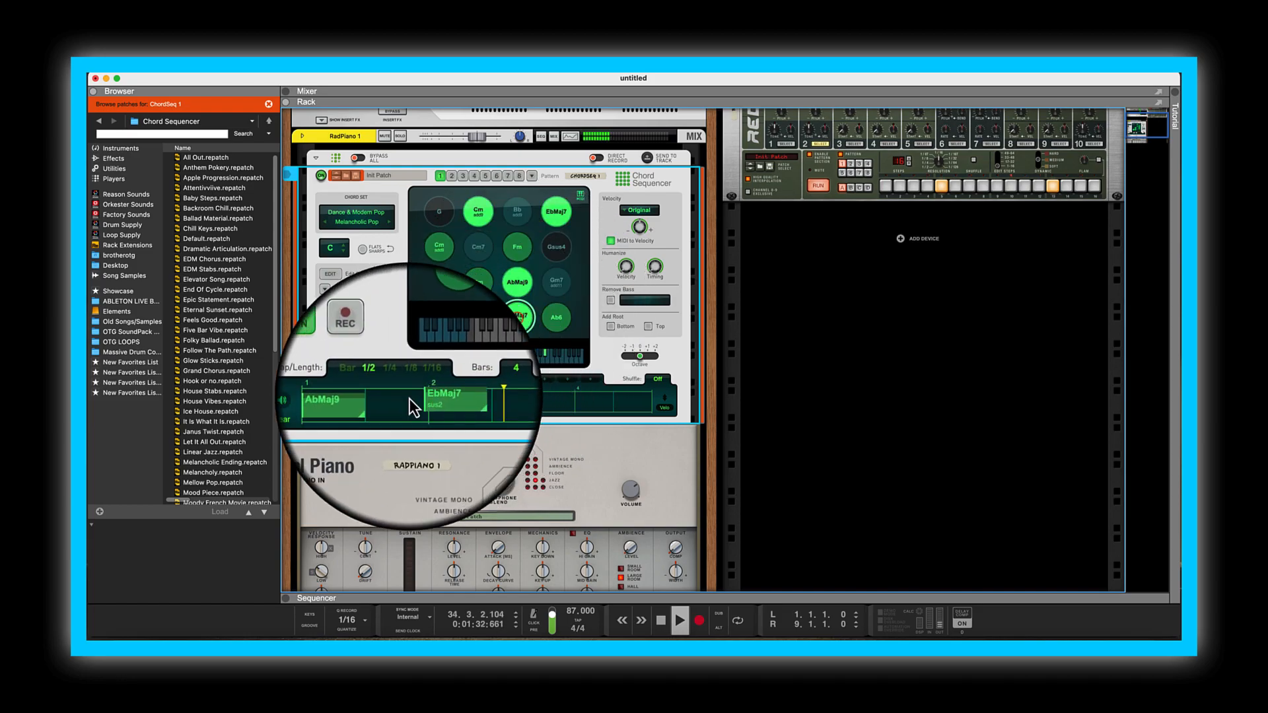
pyautogui.click(433, 317)
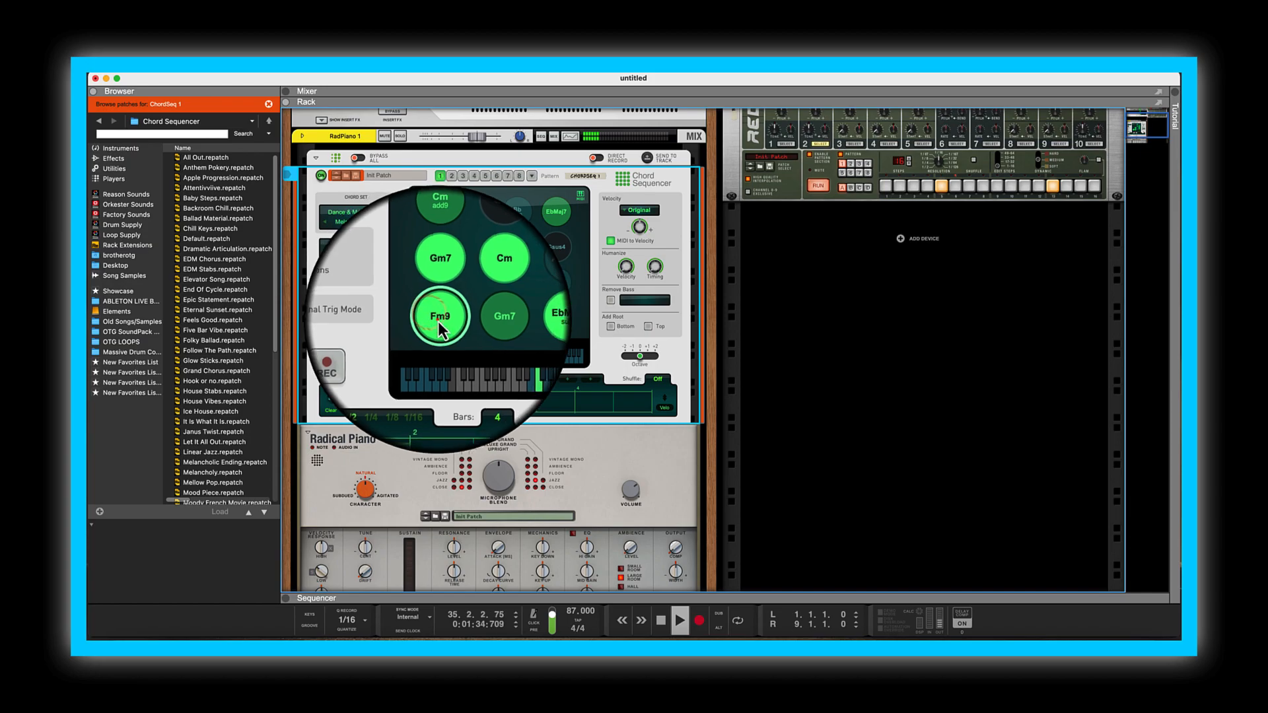
pyautogui.moveTo(446, 283); pyautogui.dragTo(473, 395)
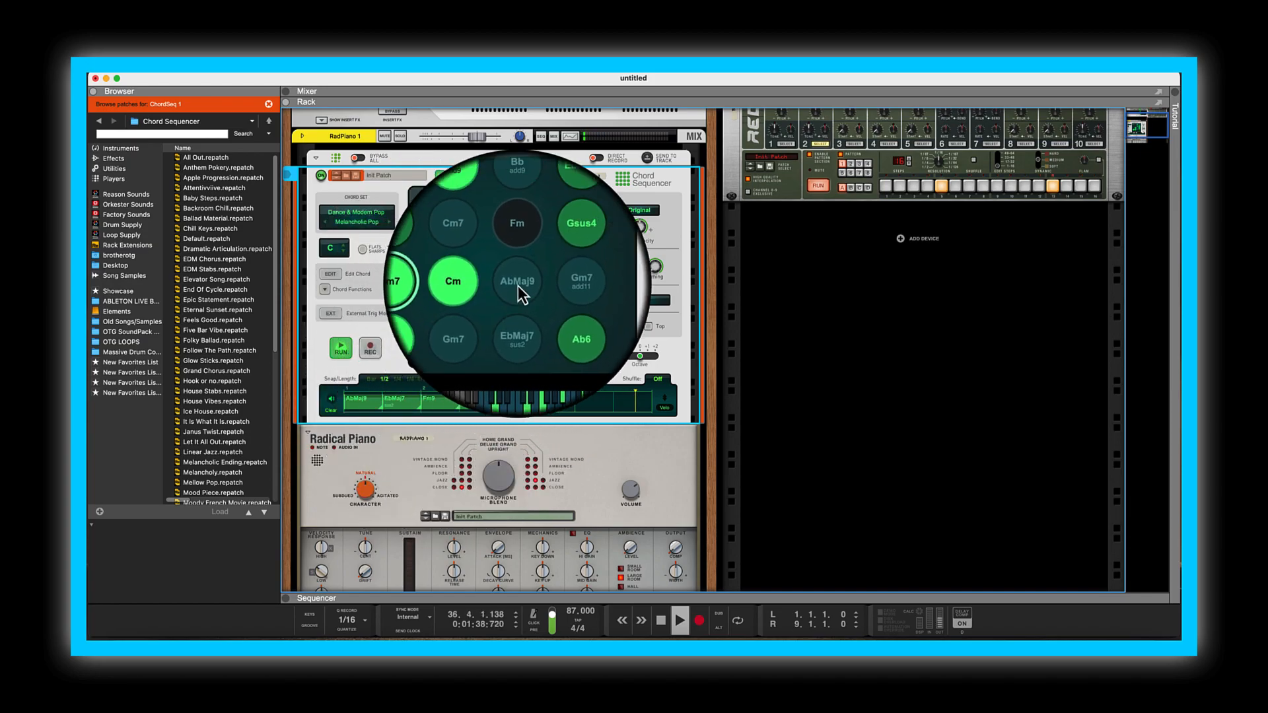
# Complete bars 3 and 4 of the chord timeline with AbMaj9, EbMaj7sus2, Ab6 and EbMaj7.
pyautogui.moveTo(518, 286); pyautogui.dragTo(513, 395)
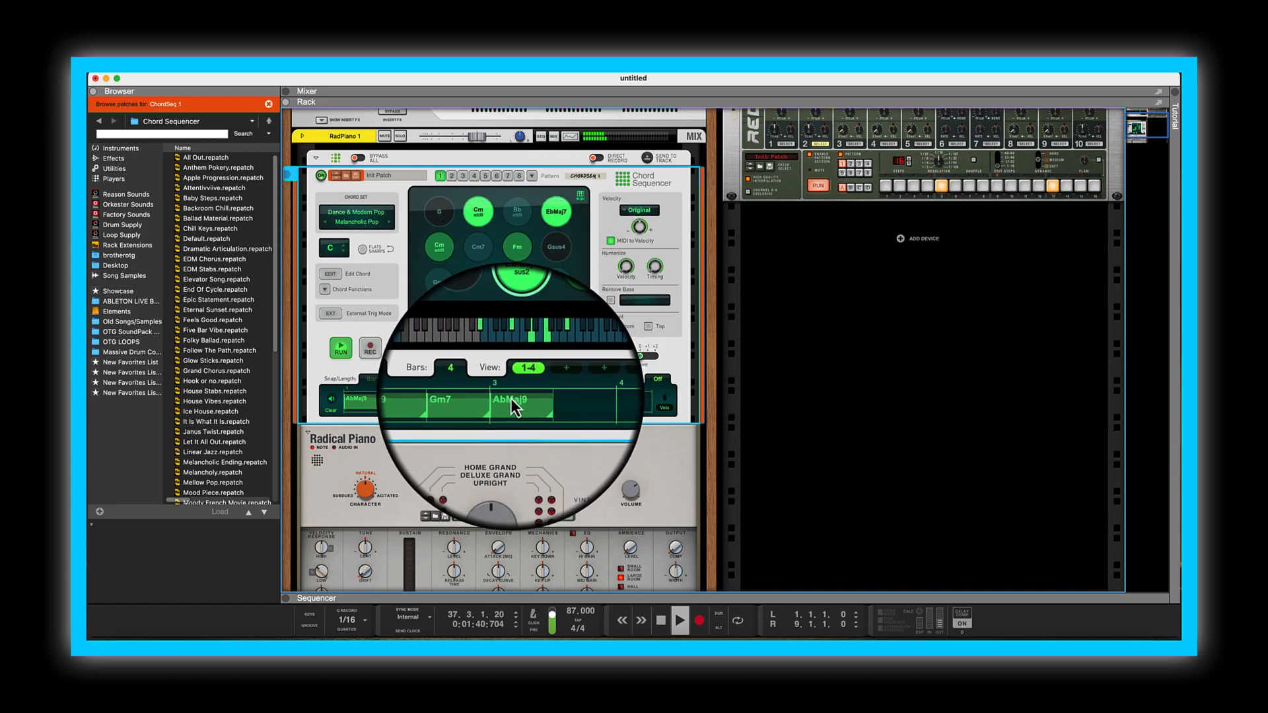
pyautogui.moveTo(520, 322); pyautogui.dragTo(546, 399)
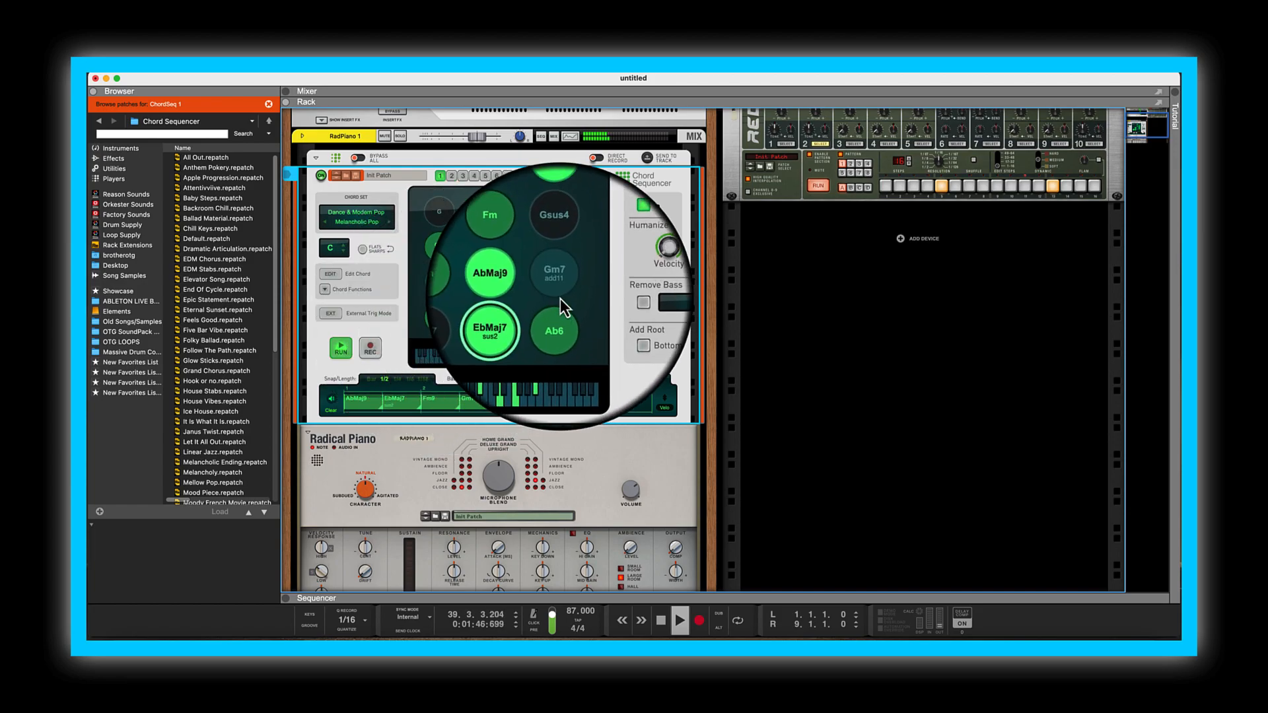
pyautogui.click(558, 321)
pyautogui.moveTo(560, 329); pyautogui.dragTo(582, 398)
pyautogui.moveTo(559, 215); pyautogui.dragTo(615, 403)
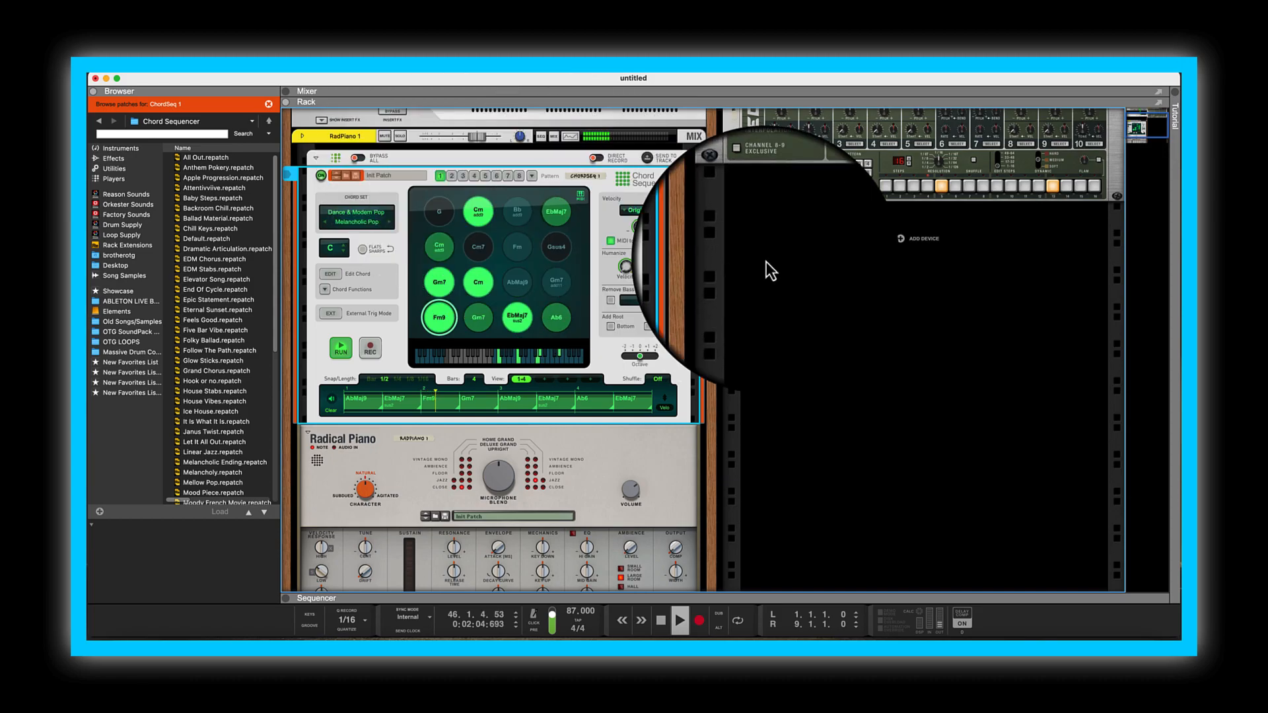
# Set the pitch of Redrum's drum 2 to 14 and the RadPiano 1 mix level to 1.95 dB.
pyautogui.scroll(3, 830, 276)
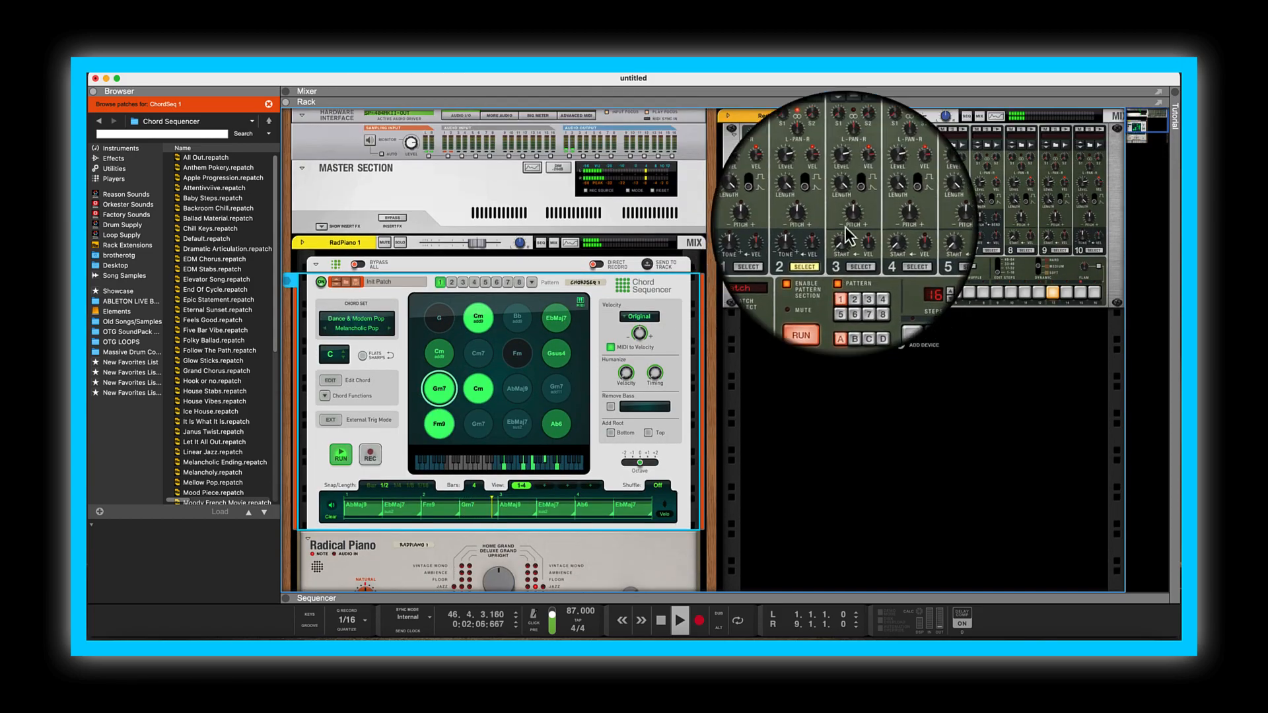
pyautogui.click(812, 185)
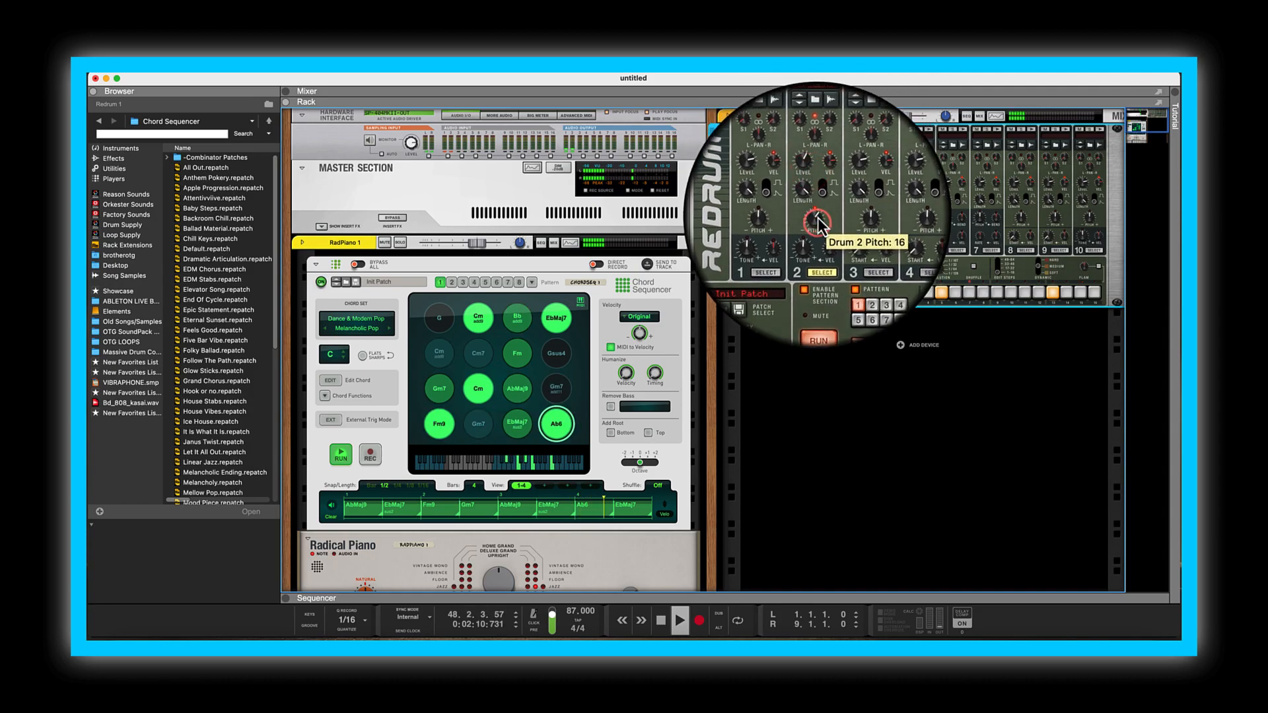
pyautogui.moveTo(820, 224); pyautogui.dragTo(820, 226)
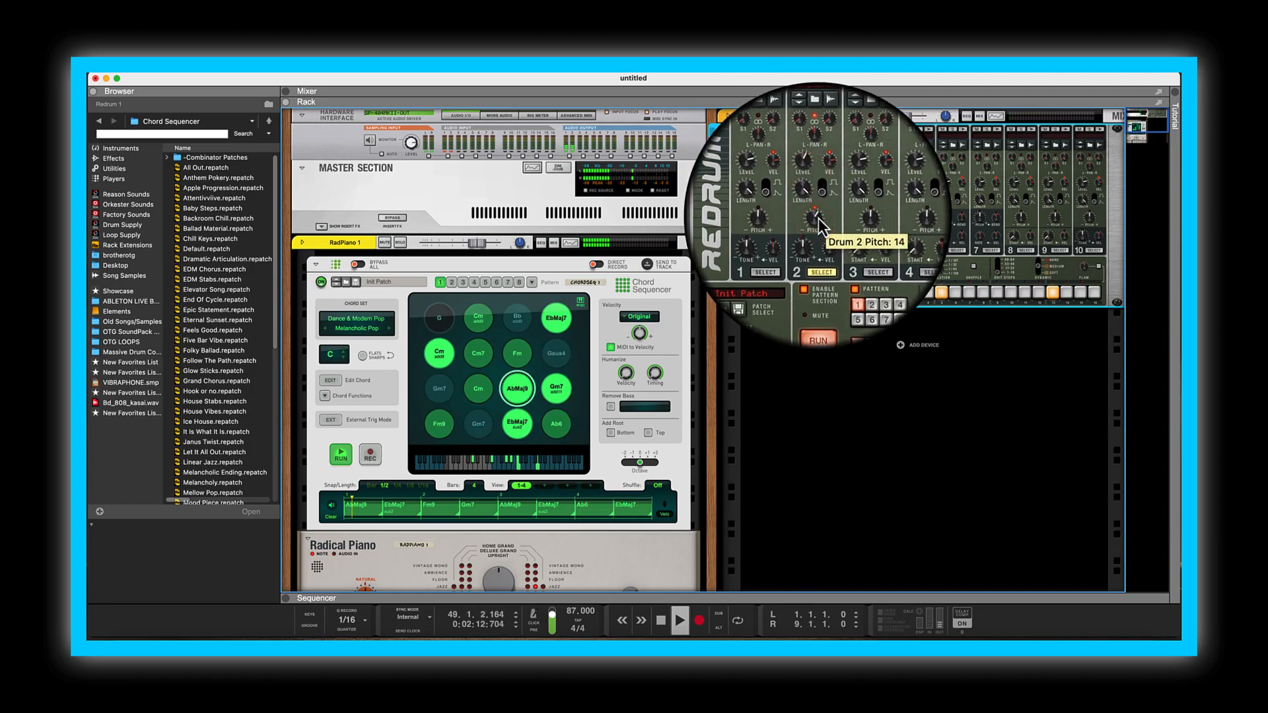
pyautogui.click(477, 243)
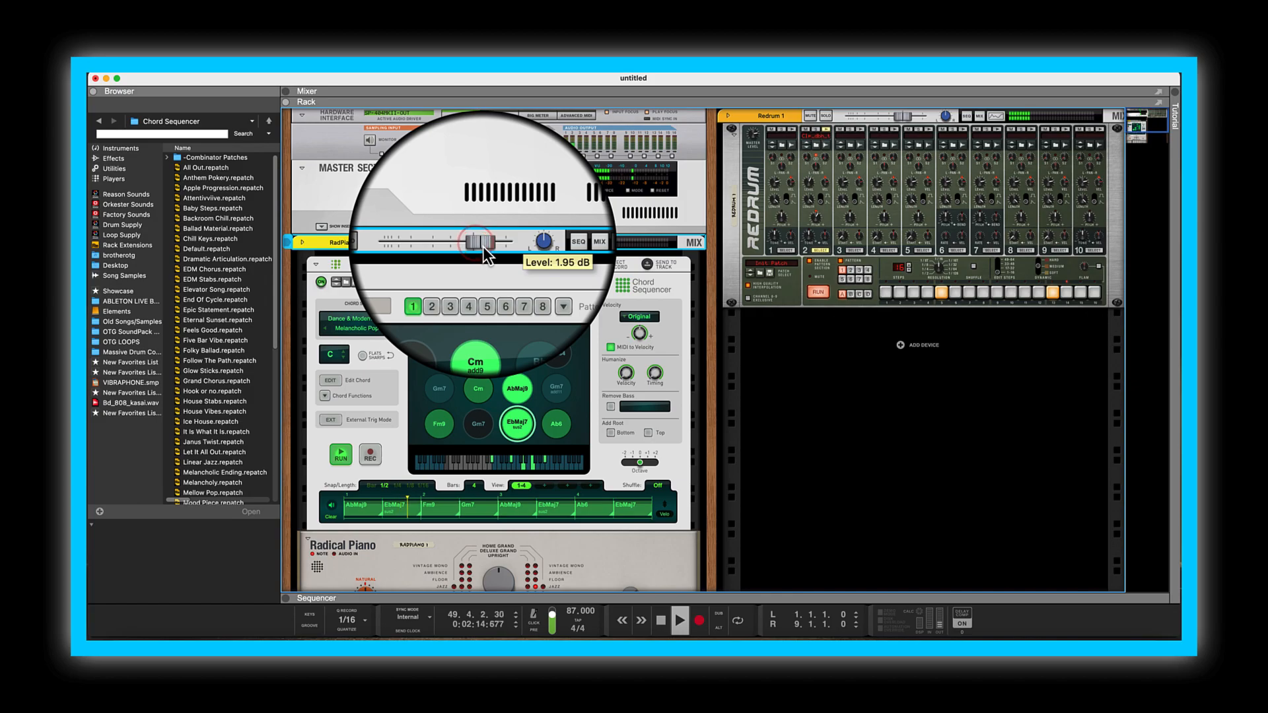
# Add the root note at both the bottom and the top of the Chord Sequencer's chords.
pyautogui.scroll(-5, 571, 328)
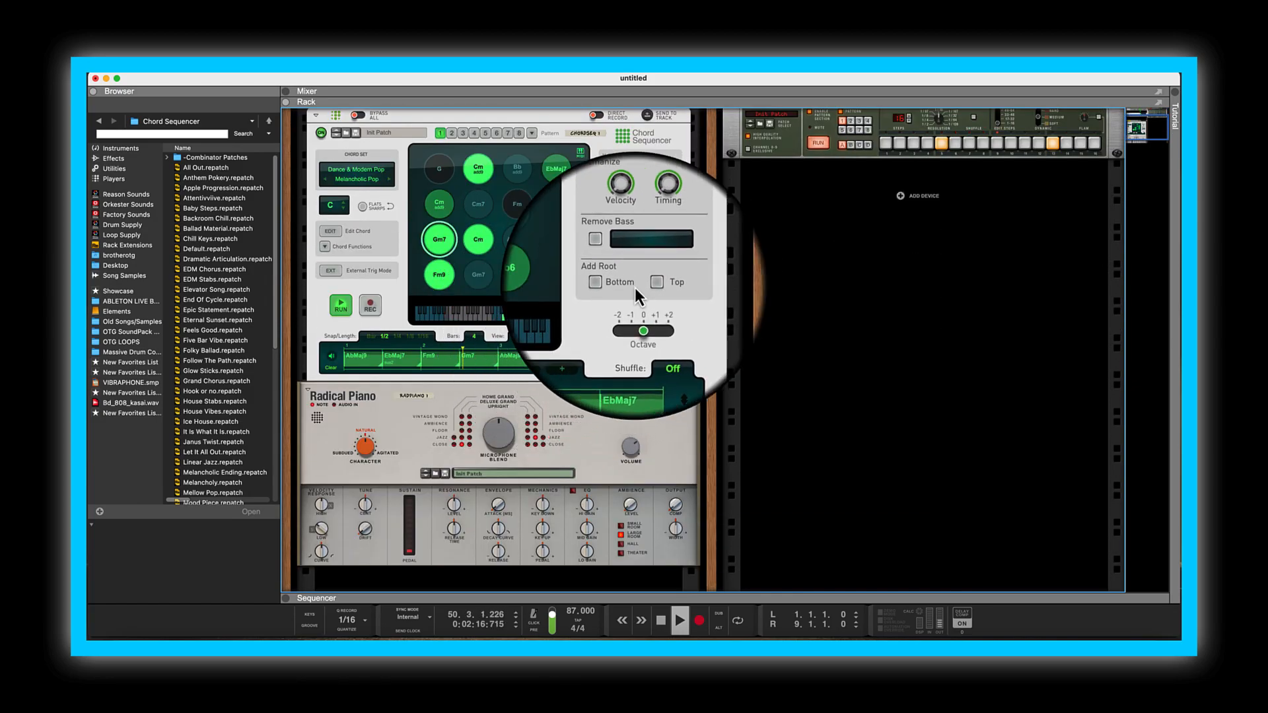
pyautogui.click(612, 284)
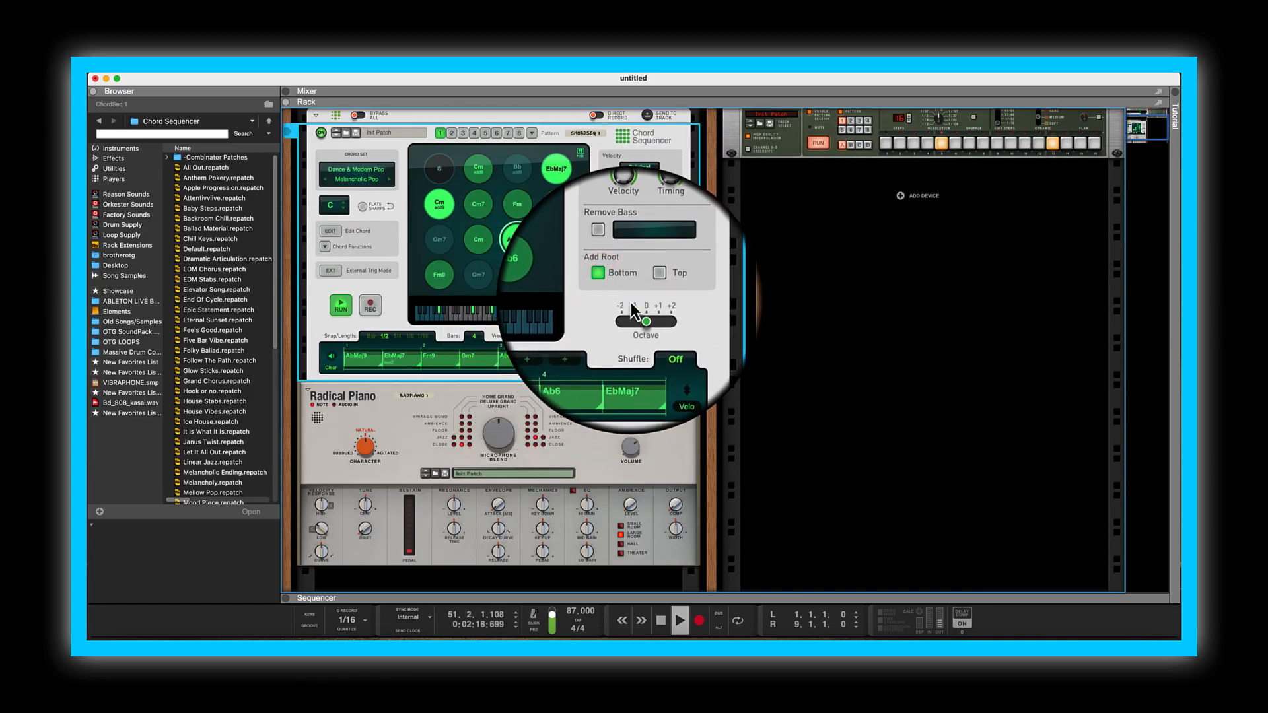
pyautogui.click(660, 273)
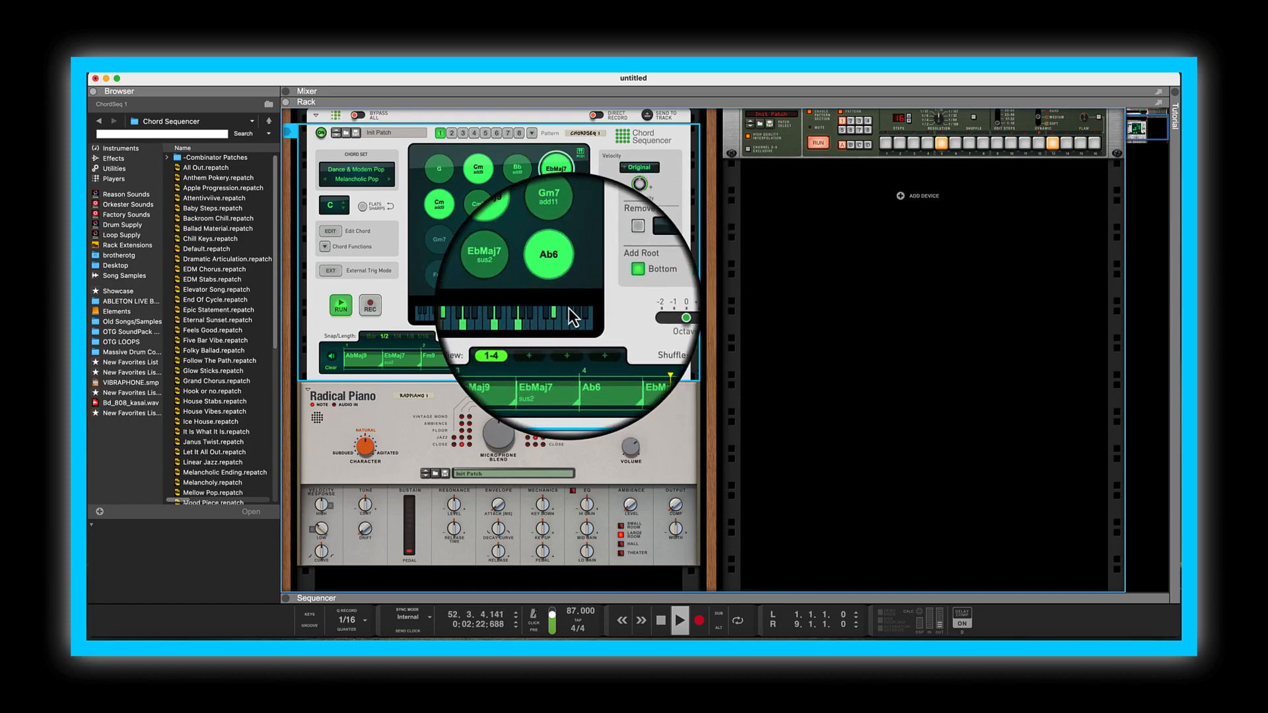
pyautogui.scroll(4, 547, 313)
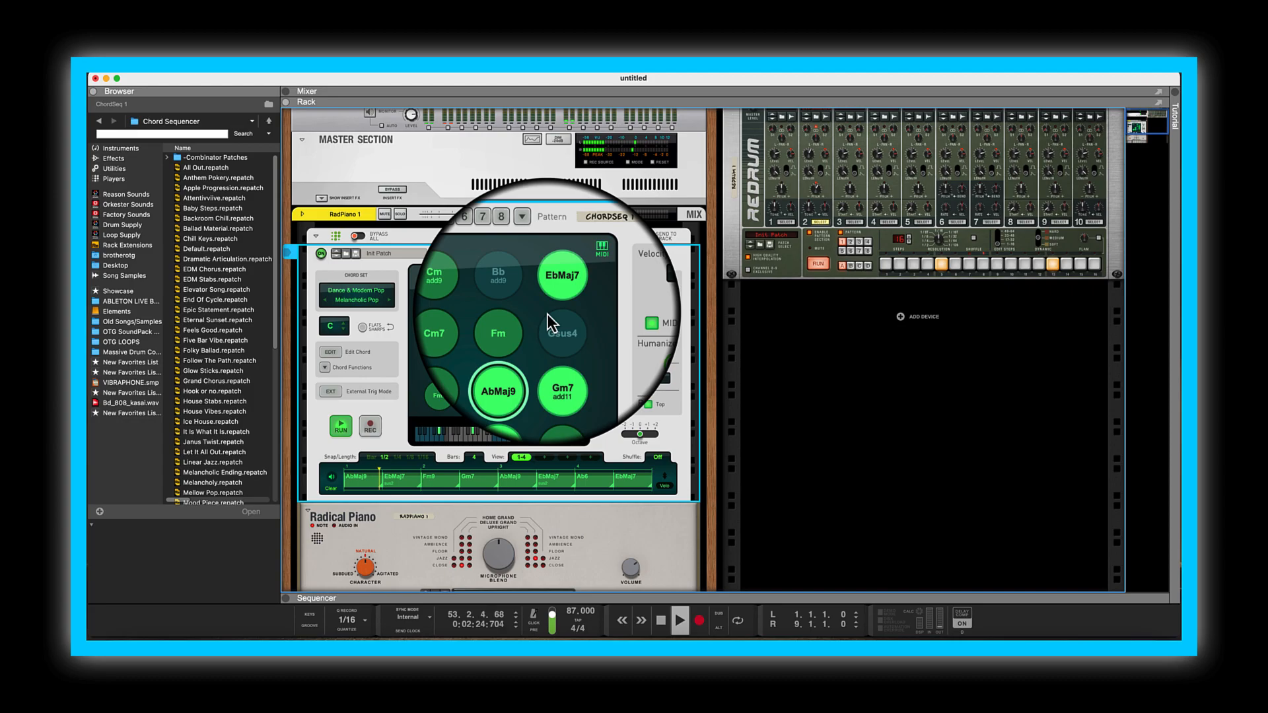
pyautogui.scroll(-3, 547, 315)
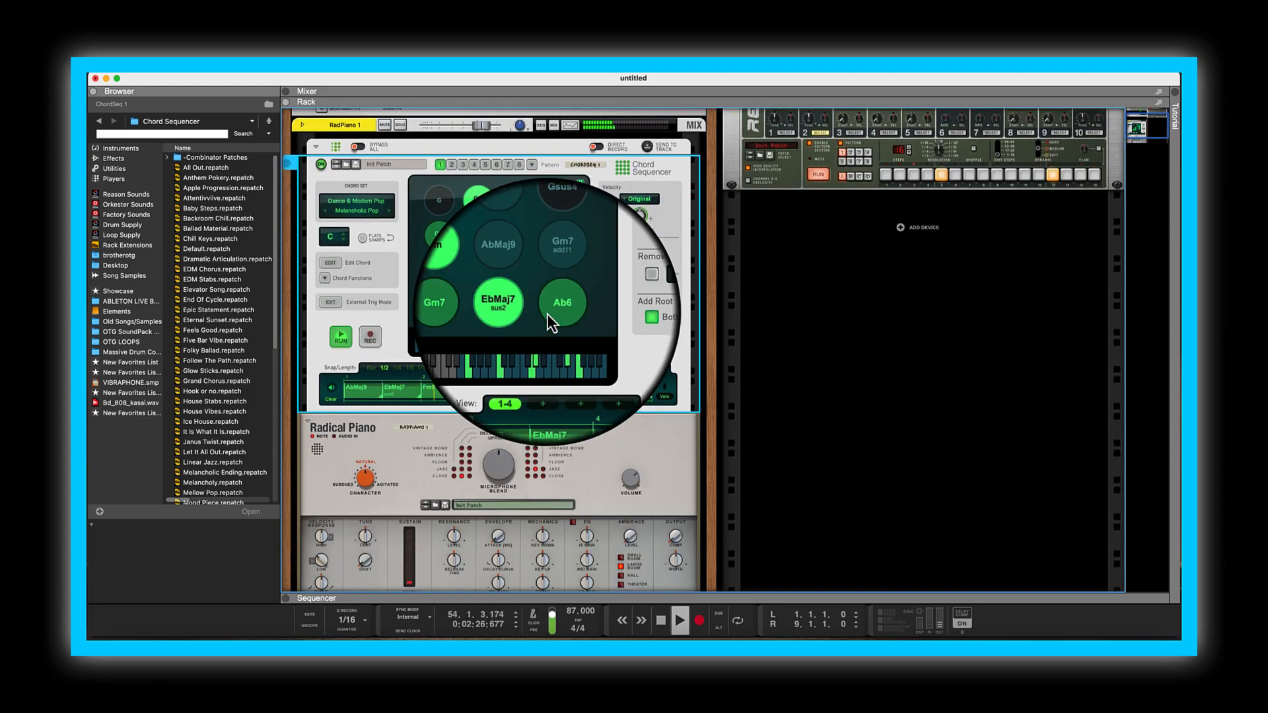
pyautogui.scroll(1, 547, 314)
pyautogui.scroll(4, 546, 314)
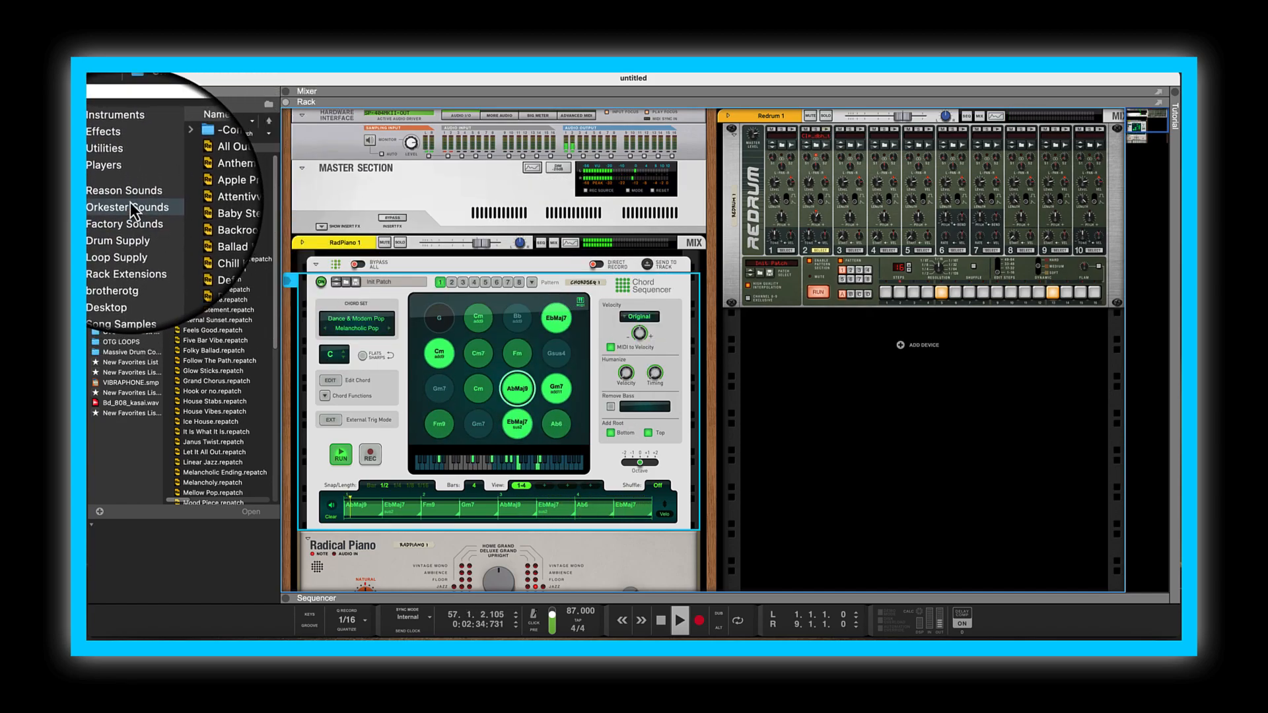
# Audition hi-hats in the Drum Supply's Hi Hats folder and load Hh_808_attack.wav into Redrum's drum channel 3.
pyautogui.click(131, 226)
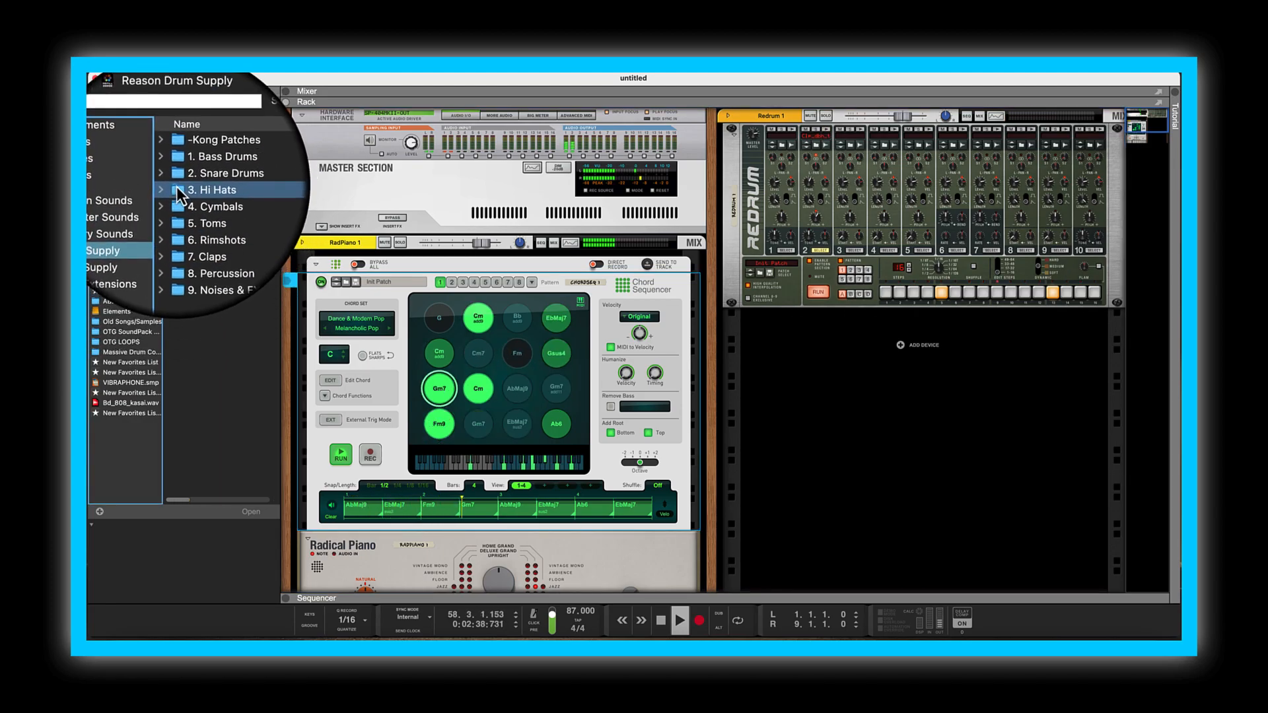
pyautogui.click(166, 187)
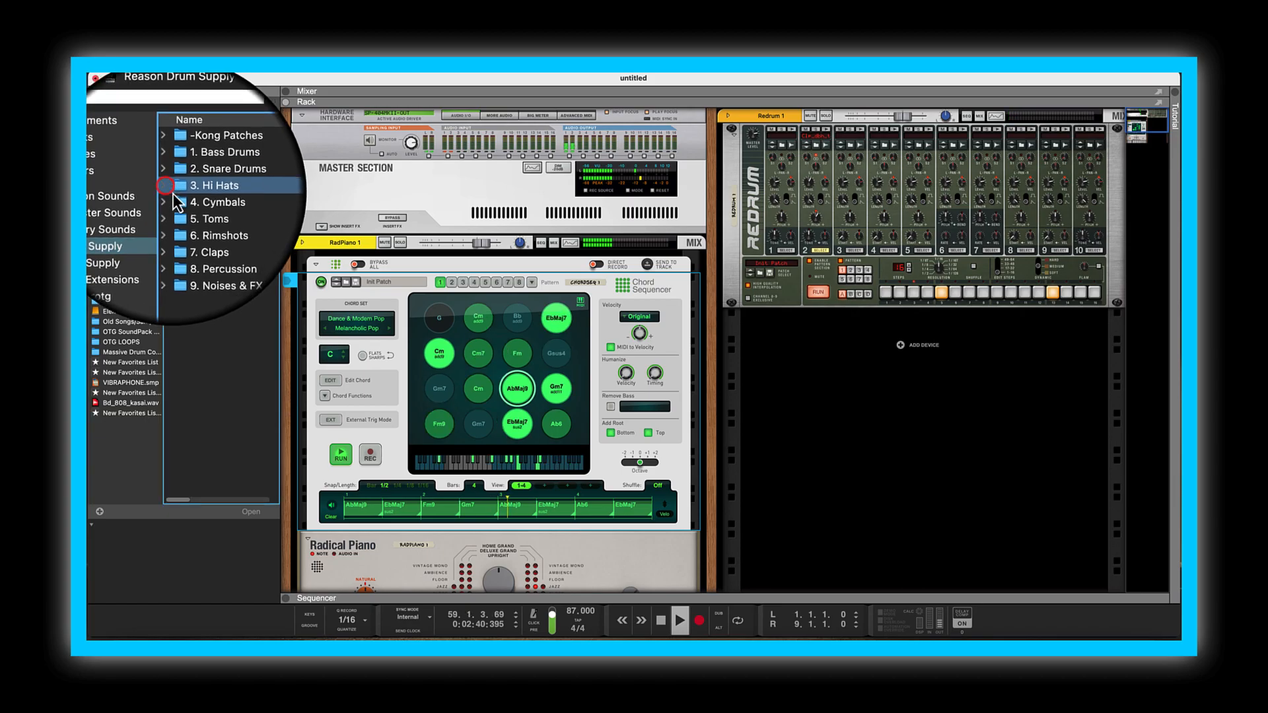
pyautogui.click(202, 211)
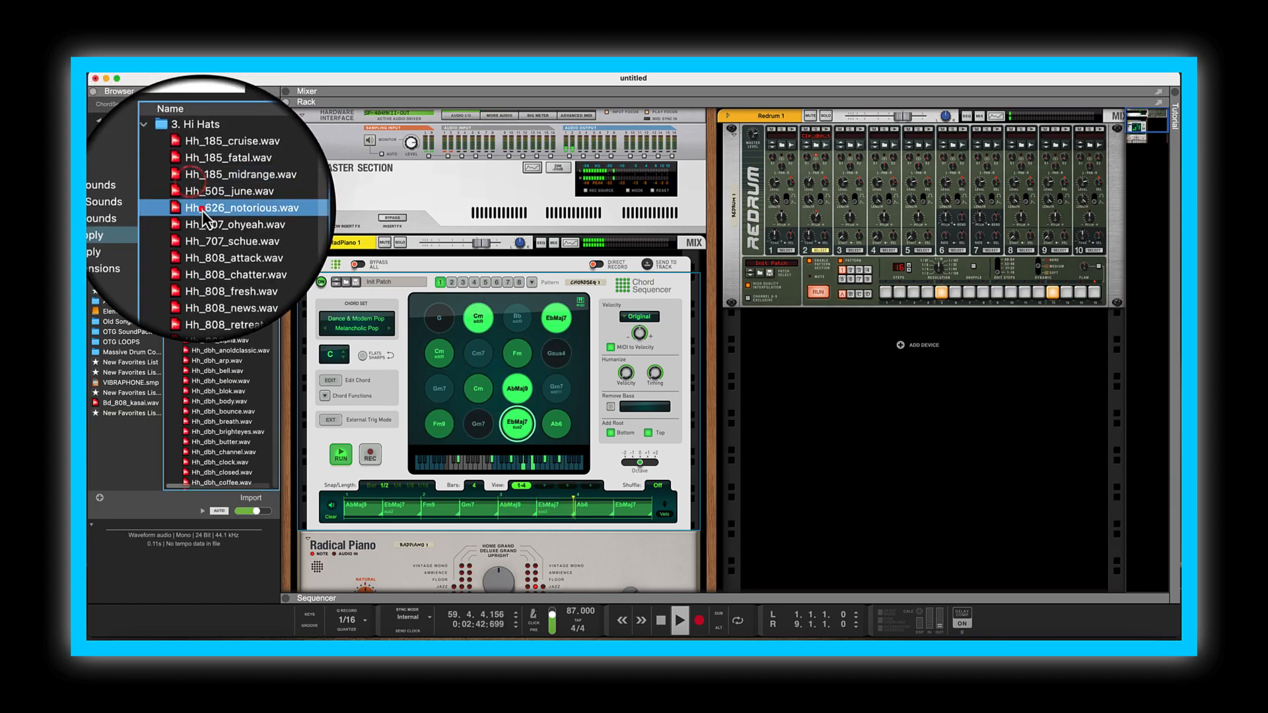
pyautogui.click(215, 237)
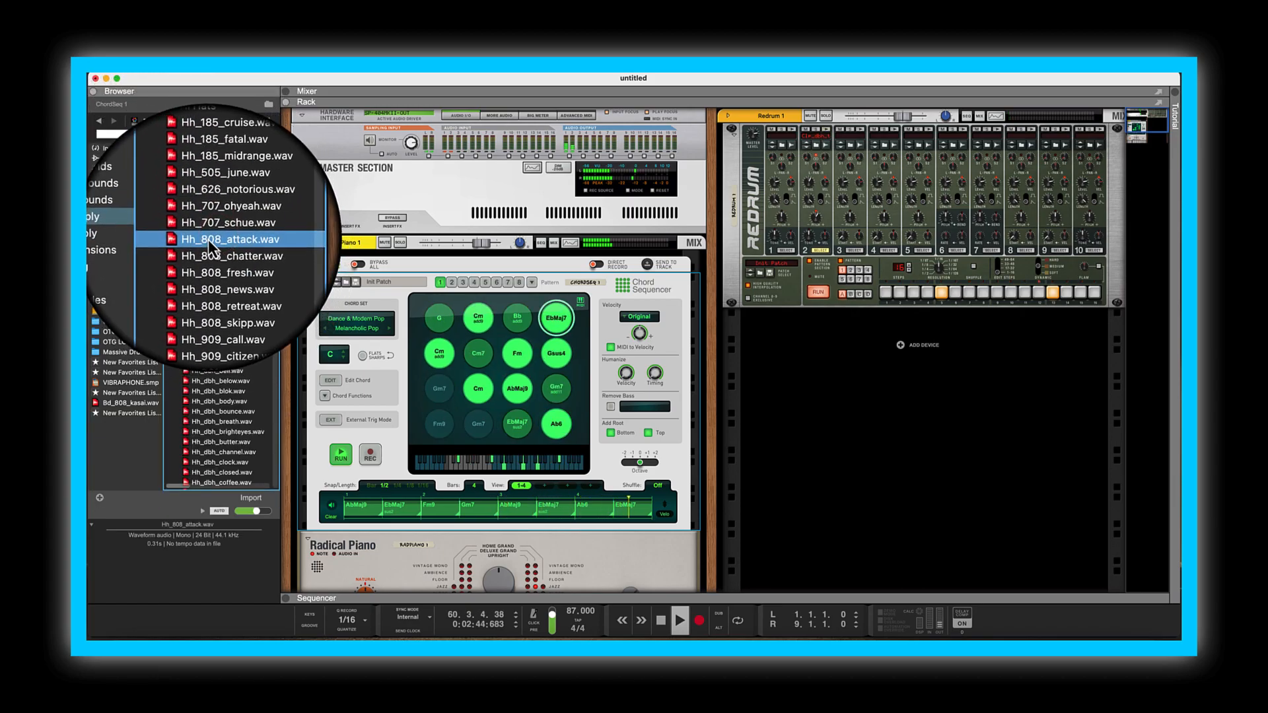
pyautogui.click(850, 218)
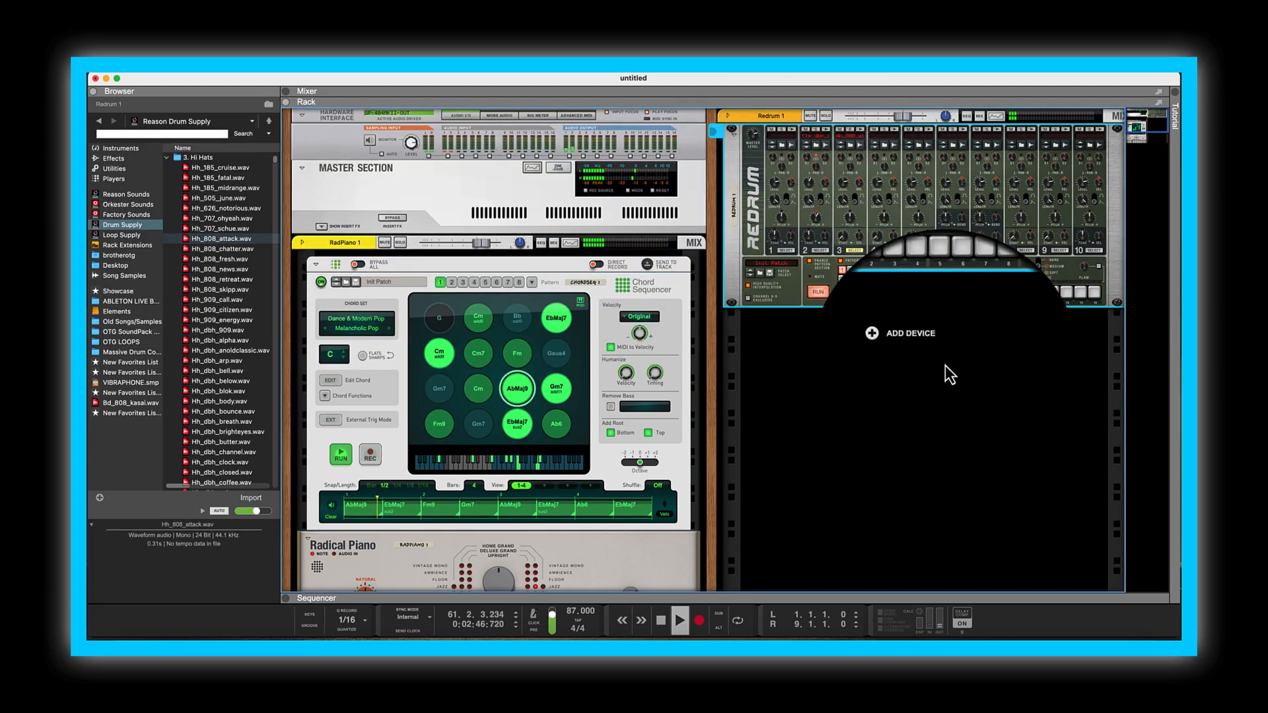
# Program Redrum's drum 3 hi-hat on steps 3 and 11.
pyautogui.click(918, 292)
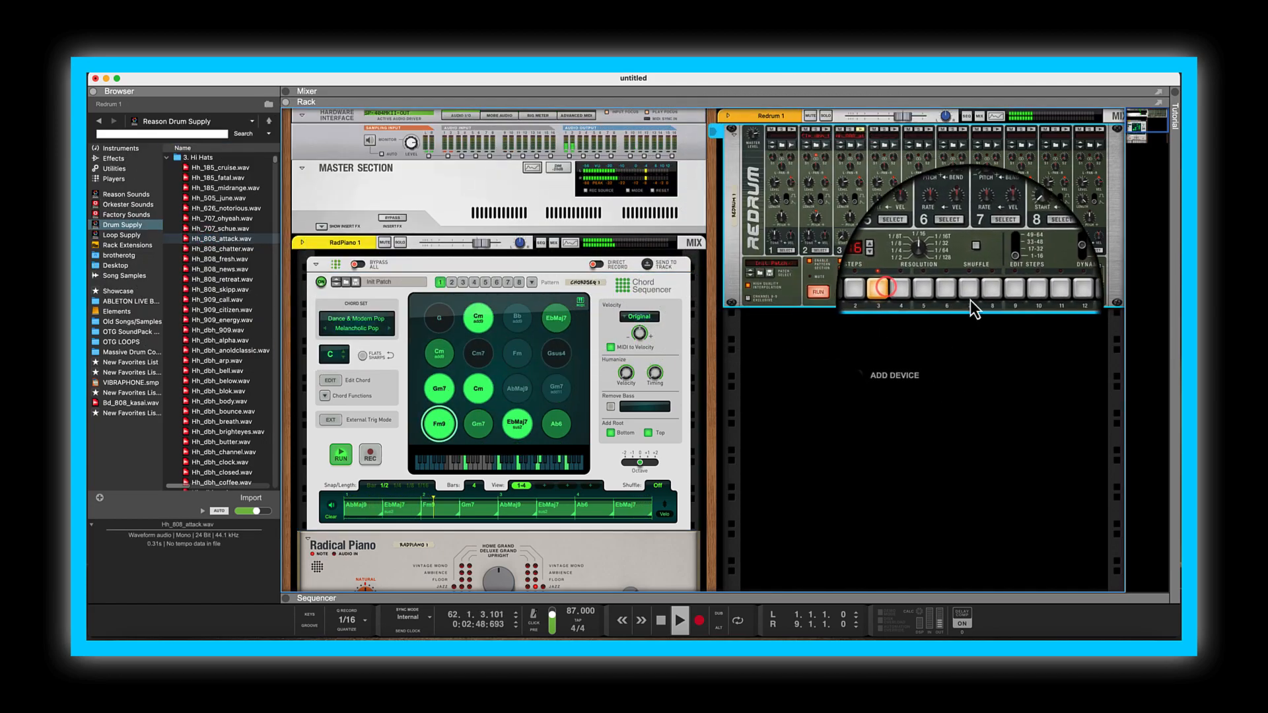
pyautogui.click(1025, 294)
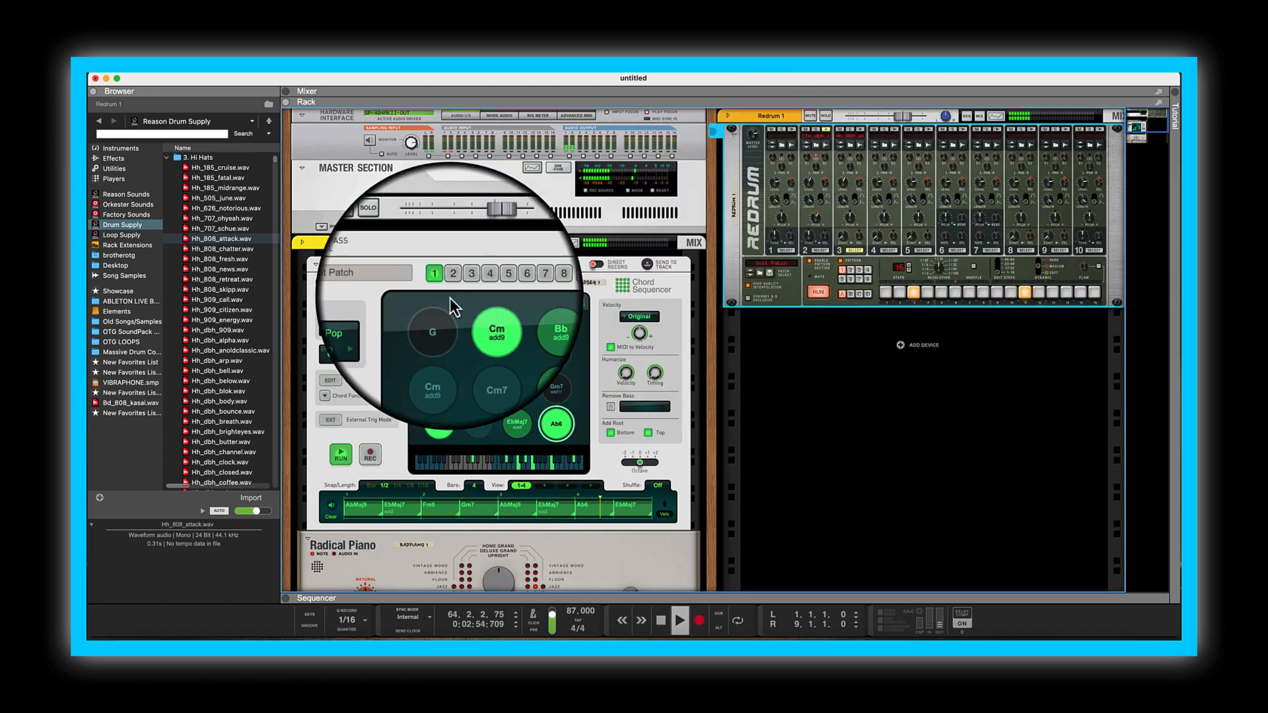
# Audition more hi-hats in the Hi Hats folder and load Hh_dbh_coffee.wav into Redrum's drum channel 4.
pyautogui.scroll(-2, 211, 377)
pyautogui.click(211, 377)
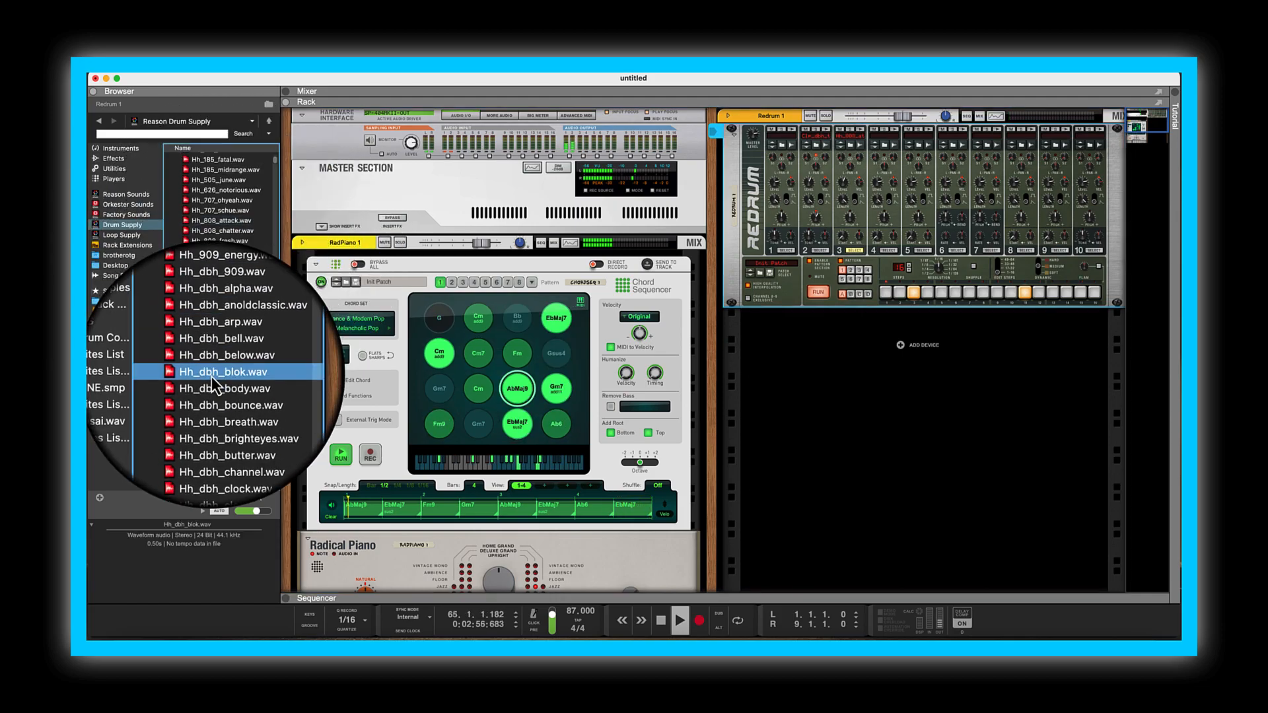
pyautogui.click(216, 403)
pyautogui.click(218, 428)
pyautogui.click(222, 438)
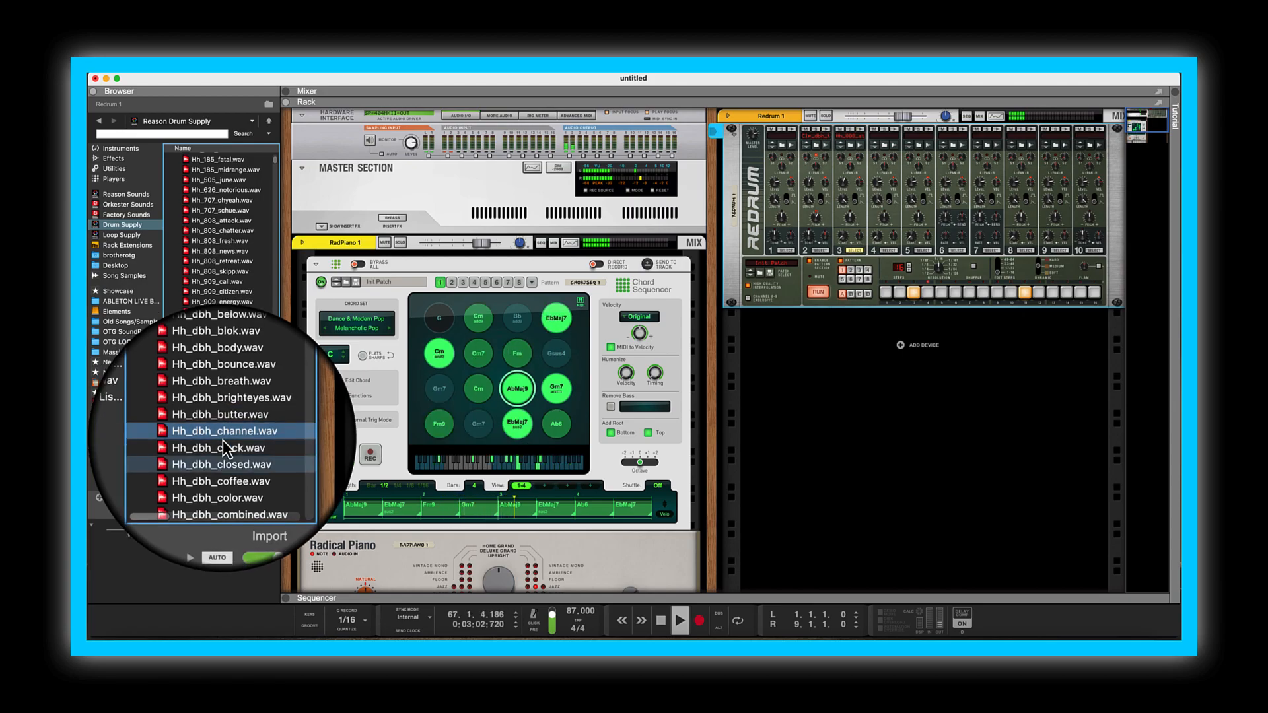
pyautogui.moveTo(225, 465); pyautogui.dragTo(891, 301)
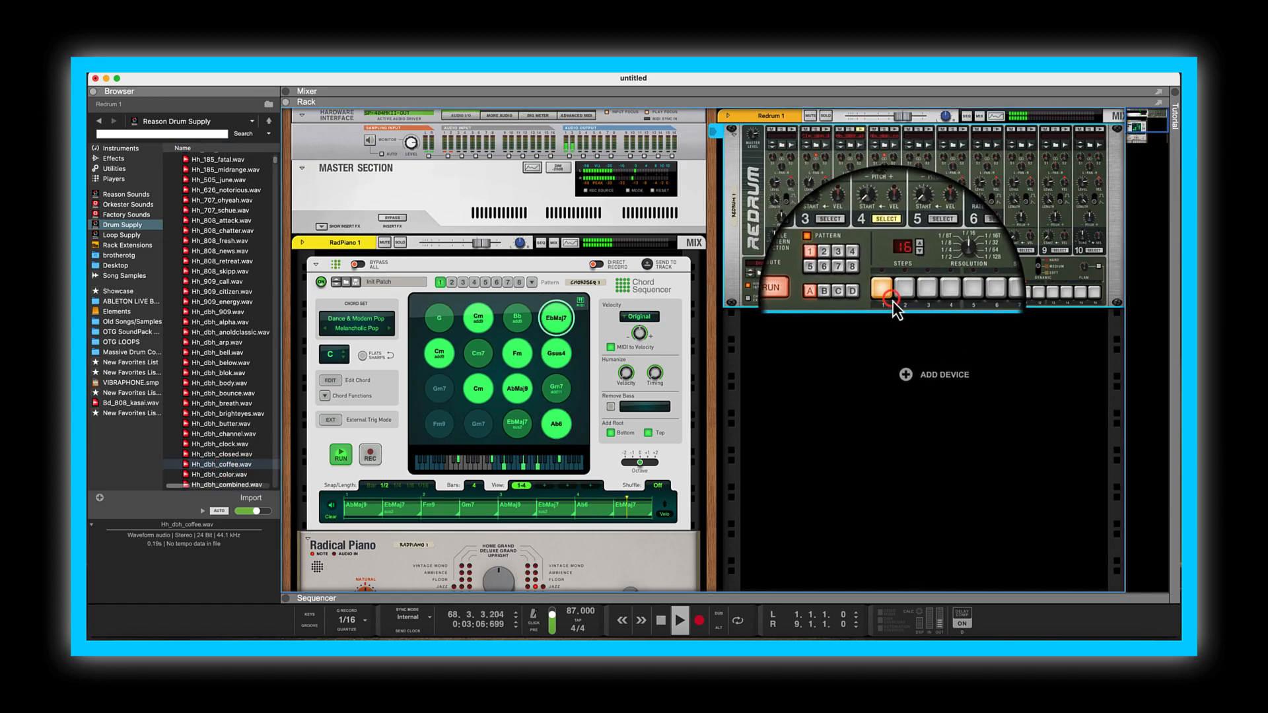
# Program the drum 4 hi-hat on every odd-numbered step from 1 to 15 and lower its level slightly.
pyautogui.click(918, 297)
pyautogui.click(944, 295)
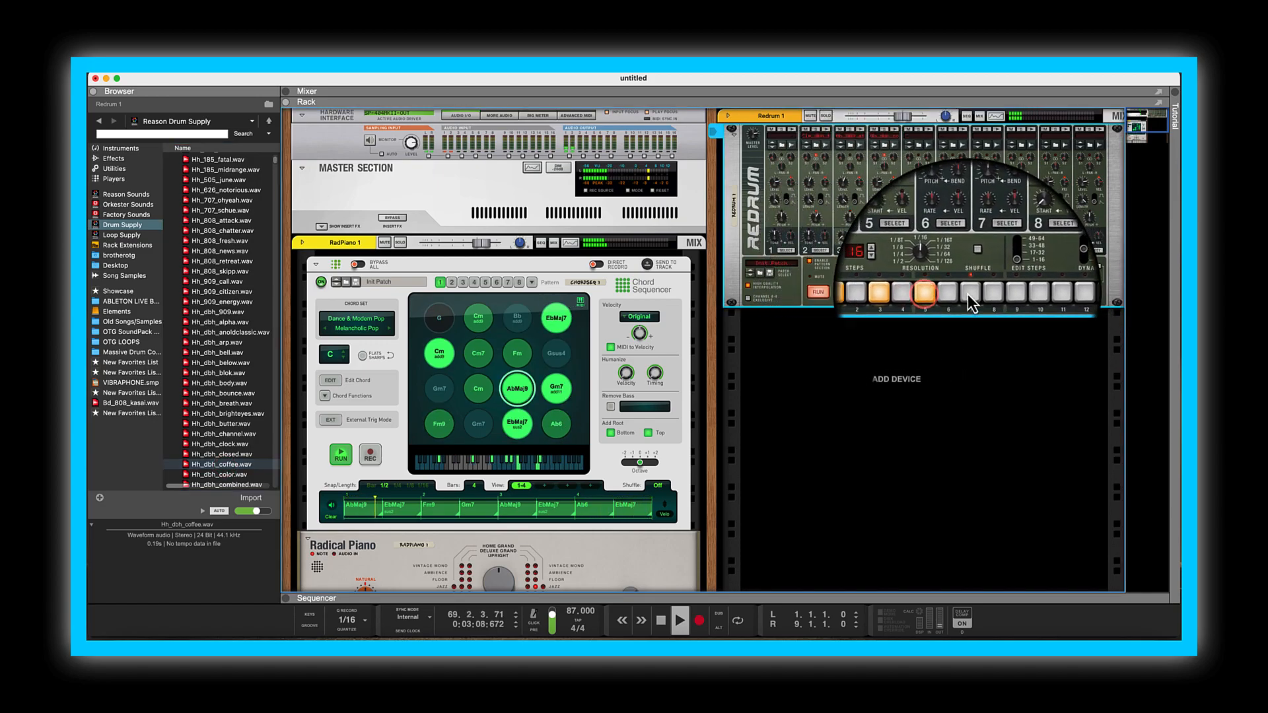
pyautogui.click(999, 296)
pyautogui.click(1025, 292)
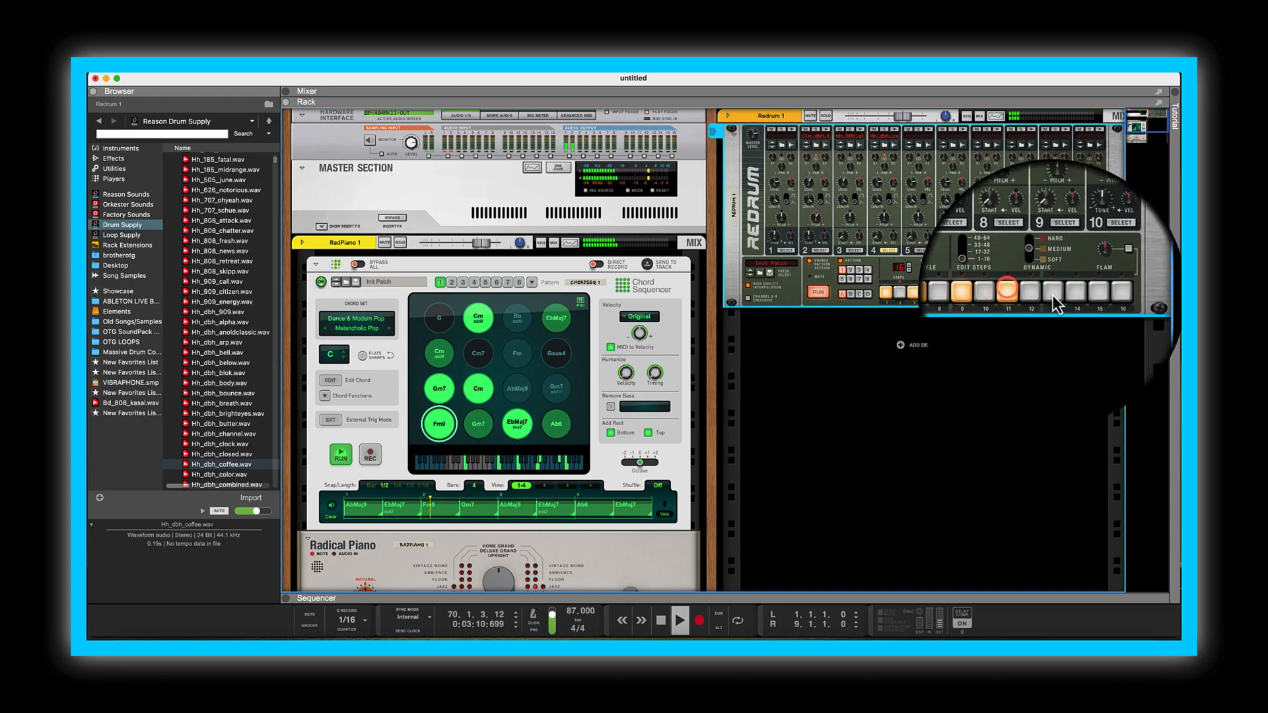
pyautogui.click(1053, 295)
pyautogui.click(1080, 294)
pyautogui.moveTo(881, 184)
pyautogui.mouseDown()
pyautogui.moveTo(884, 199)
pyautogui.moveTo(876, 190)
pyautogui.mouseUp()
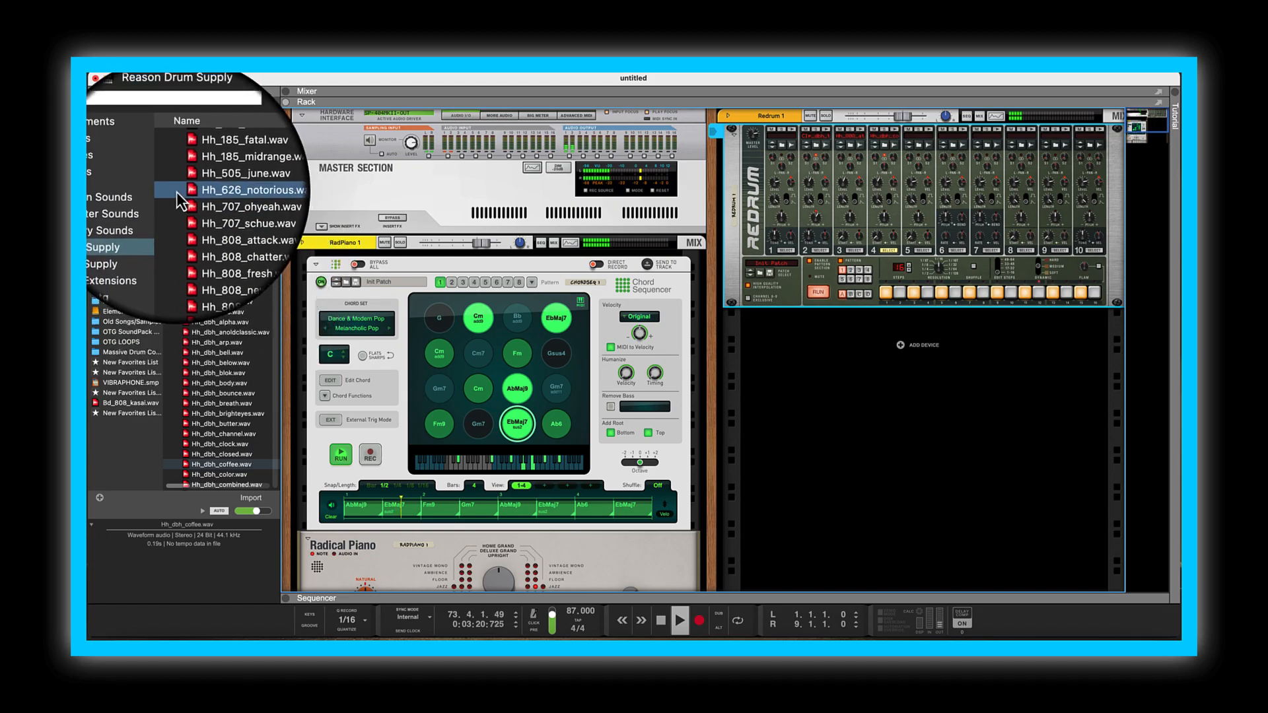
# Find the Drum Supply's Snare Drums folder and load Sd_808_hobel.wav into Redrum's drum channel 5.
pyautogui.click(99, 121)
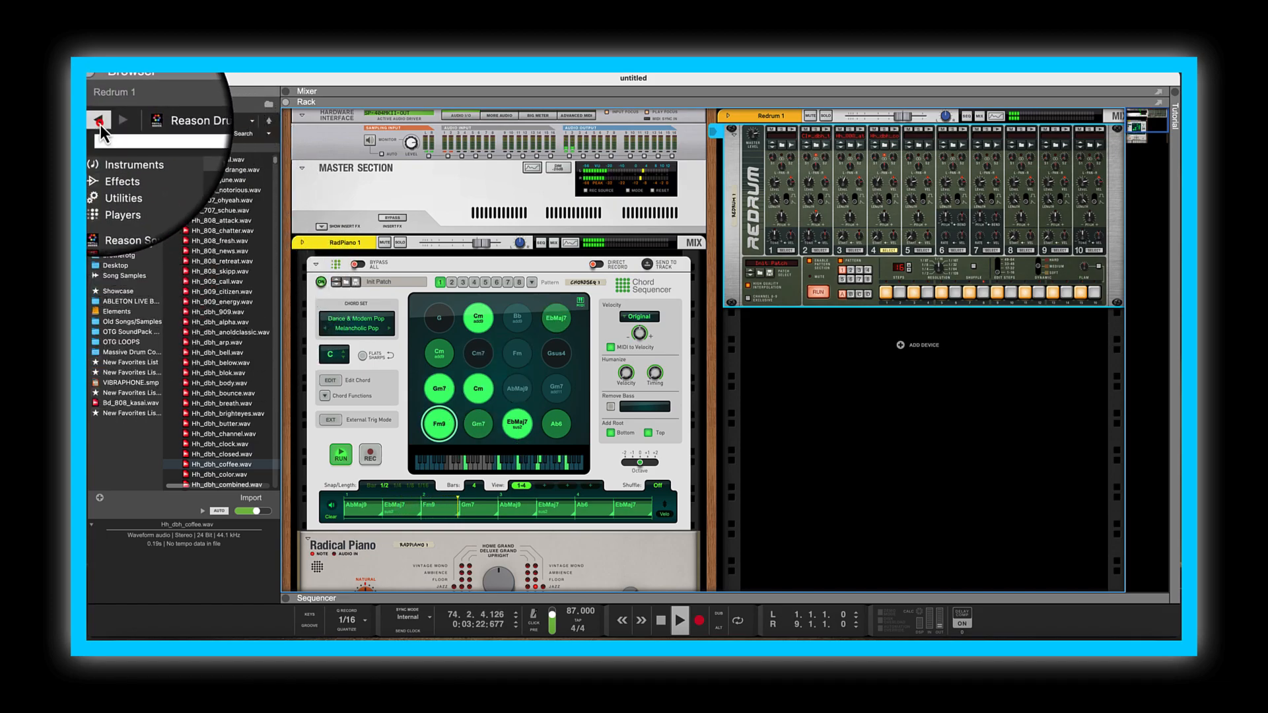
pyautogui.click(99, 121)
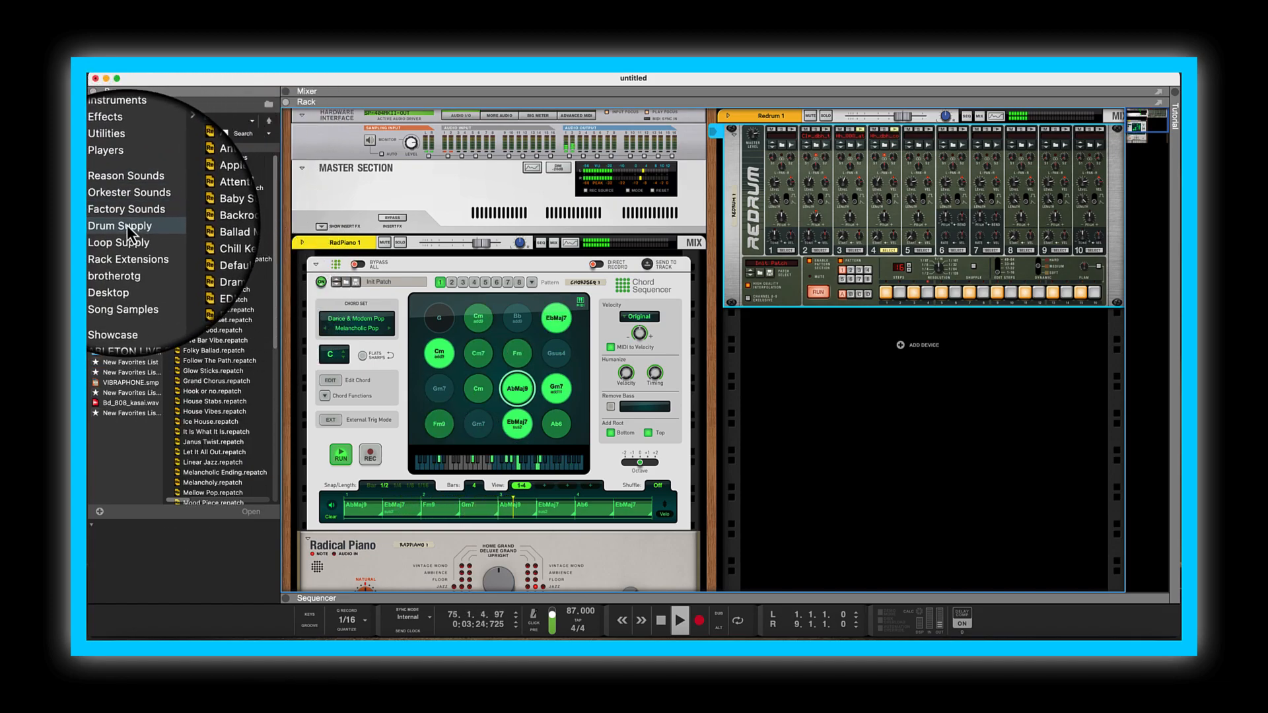
pyautogui.click(128, 228)
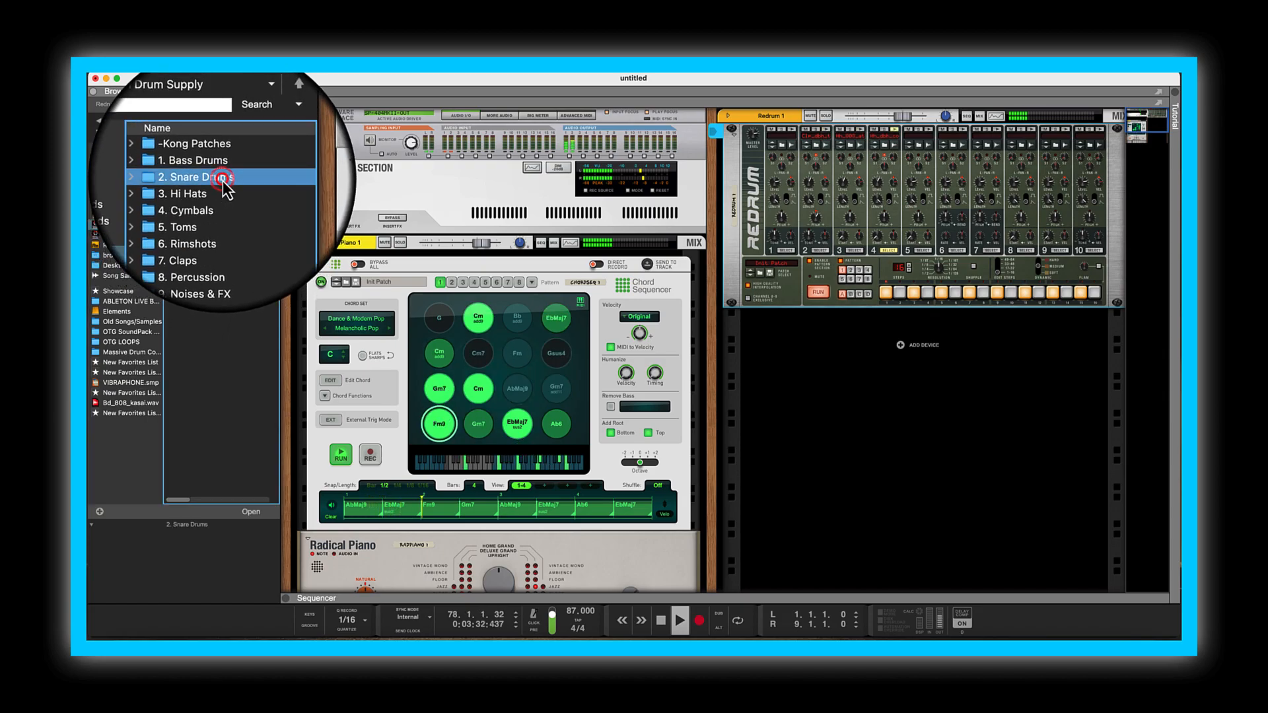
pyautogui.doubleClick(223, 179)
pyautogui.click(218, 267)
pyautogui.moveTo(213, 310); pyautogui.dragTo(924, 228)
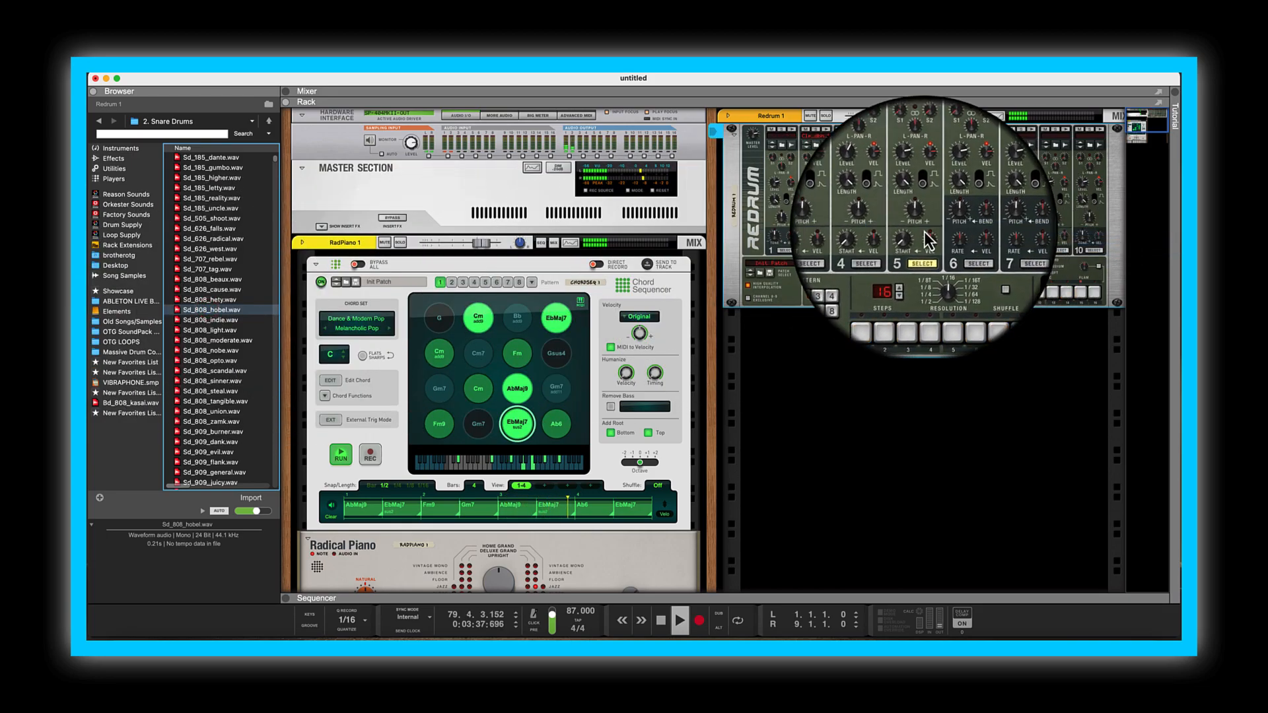
# Program the drum 5 snare on steps 5 and 13.
pyautogui.click(1056, 294)
pyautogui.click(1079, 290)
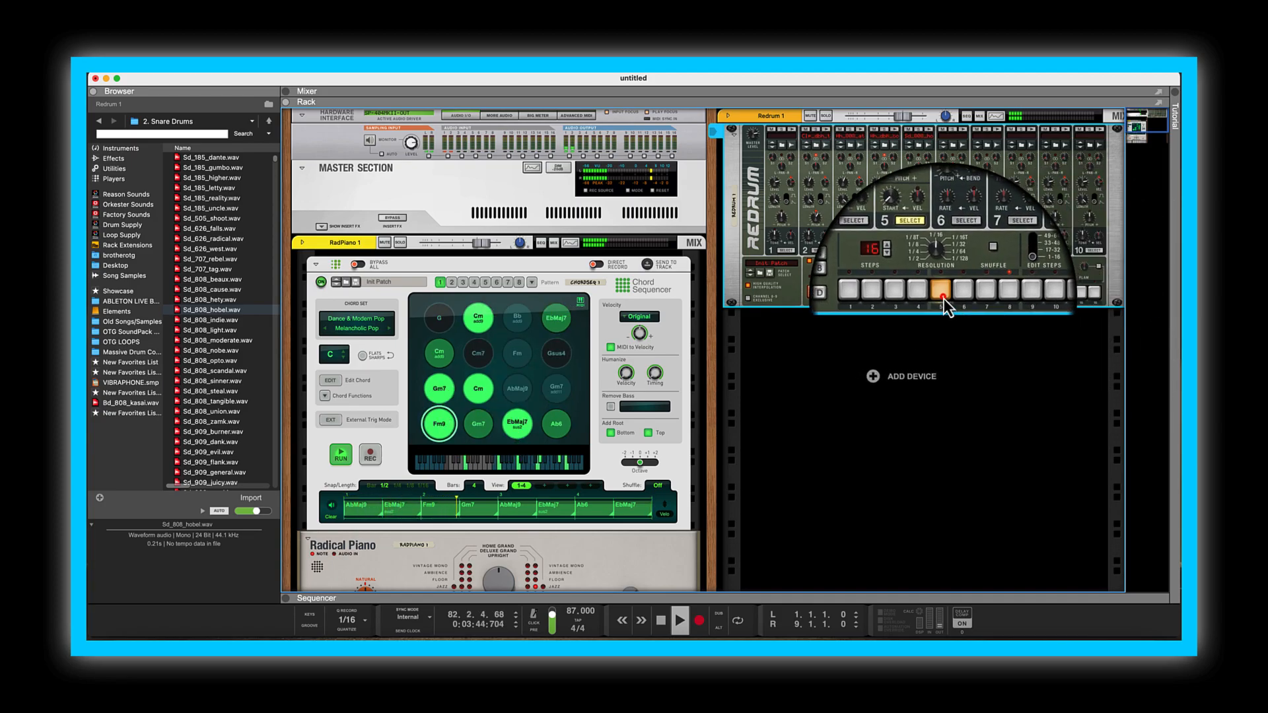
pyautogui.click(951, 298)
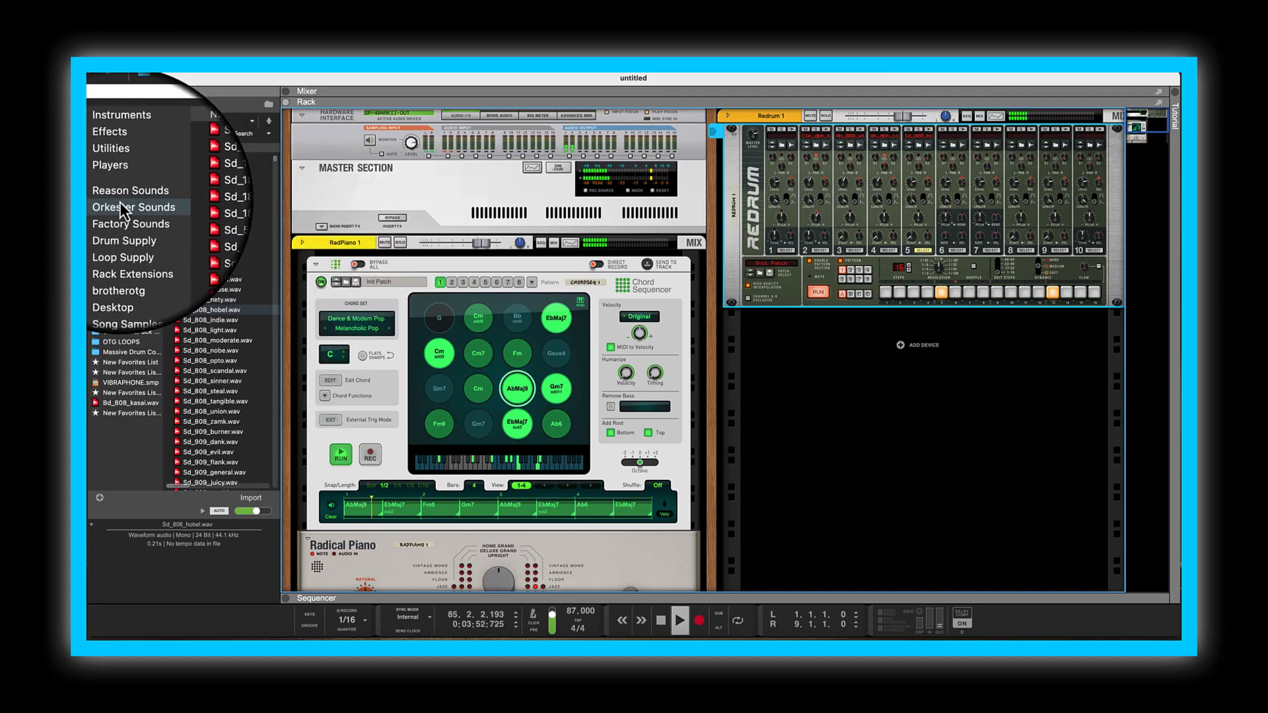
# Audition samples in the Drum Supply's Bass Drums folder and load Bd_808_crony.wav into Redrum's drum channel 1.
pyautogui.click(121, 224)
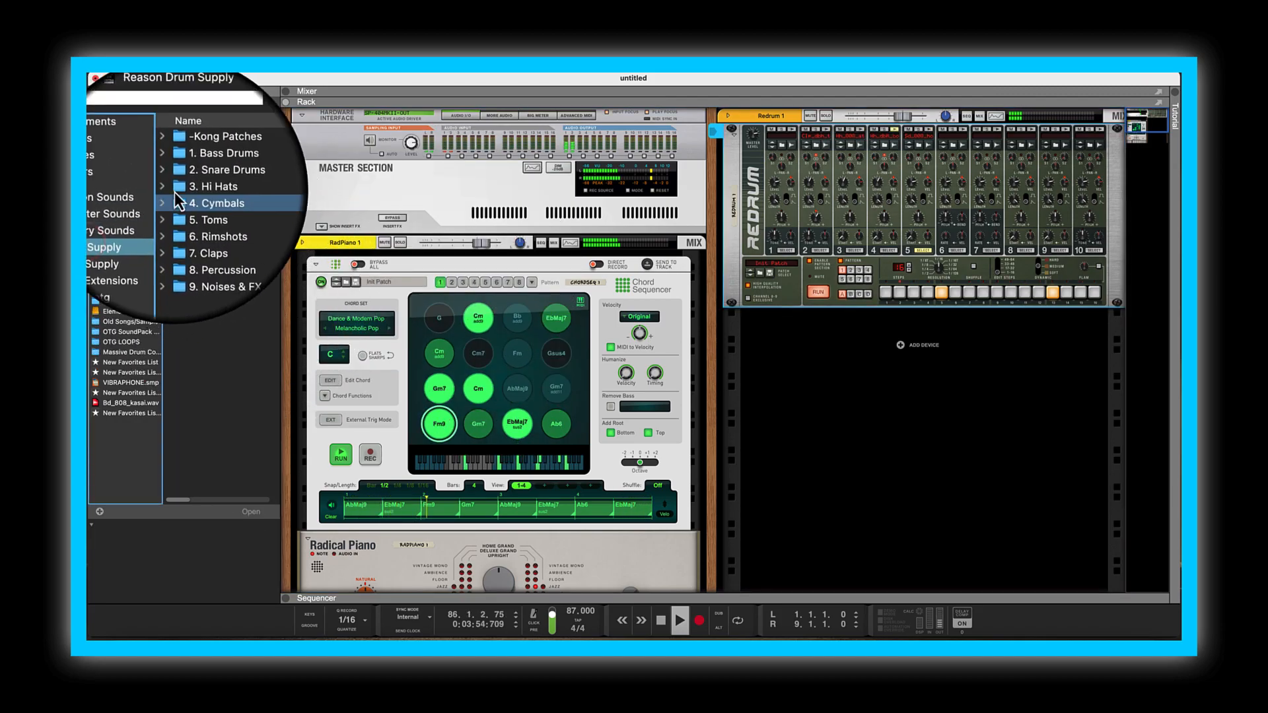
pyautogui.click(230, 167)
pyautogui.doubleClick(230, 167)
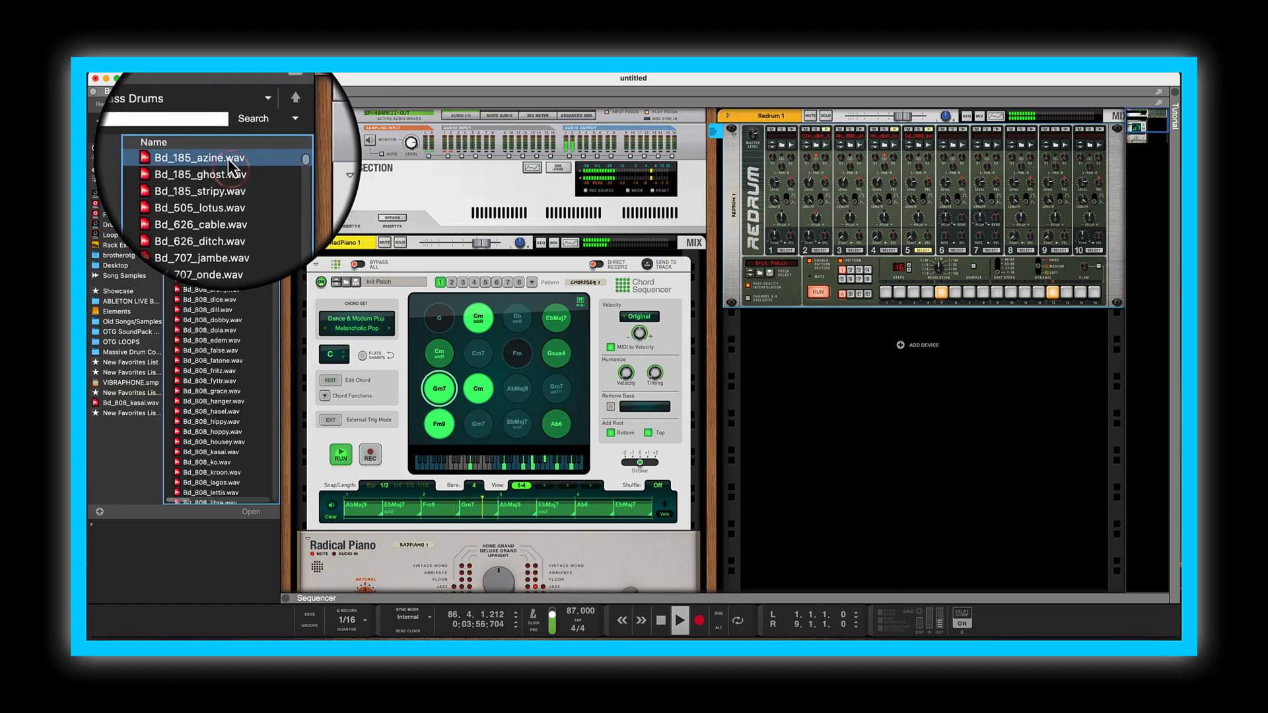
pyautogui.click(227, 157)
pyautogui.click(224, 184)
pyautogui.press('Down')
pyautogui.click(224, 208)
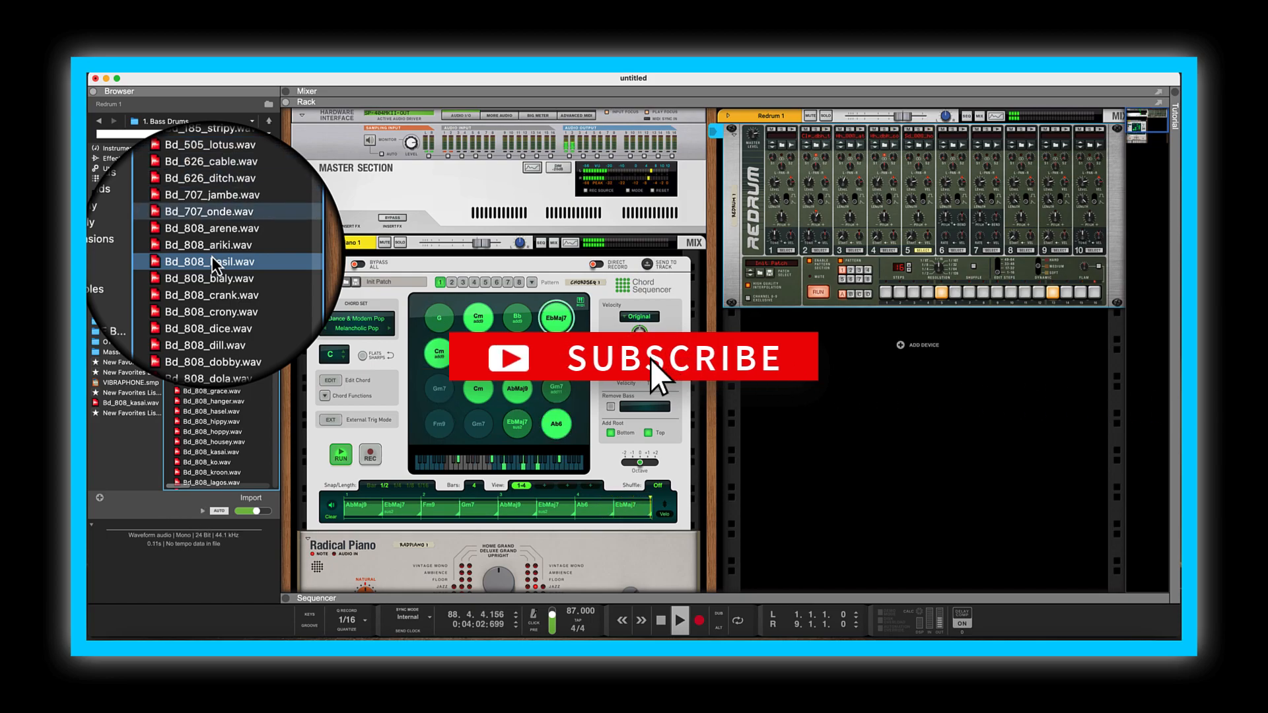
pyautogui.click(212, 261)
pyautogui.press('Down')
pyautogui.press('Down')
pyautogui.press('Down')
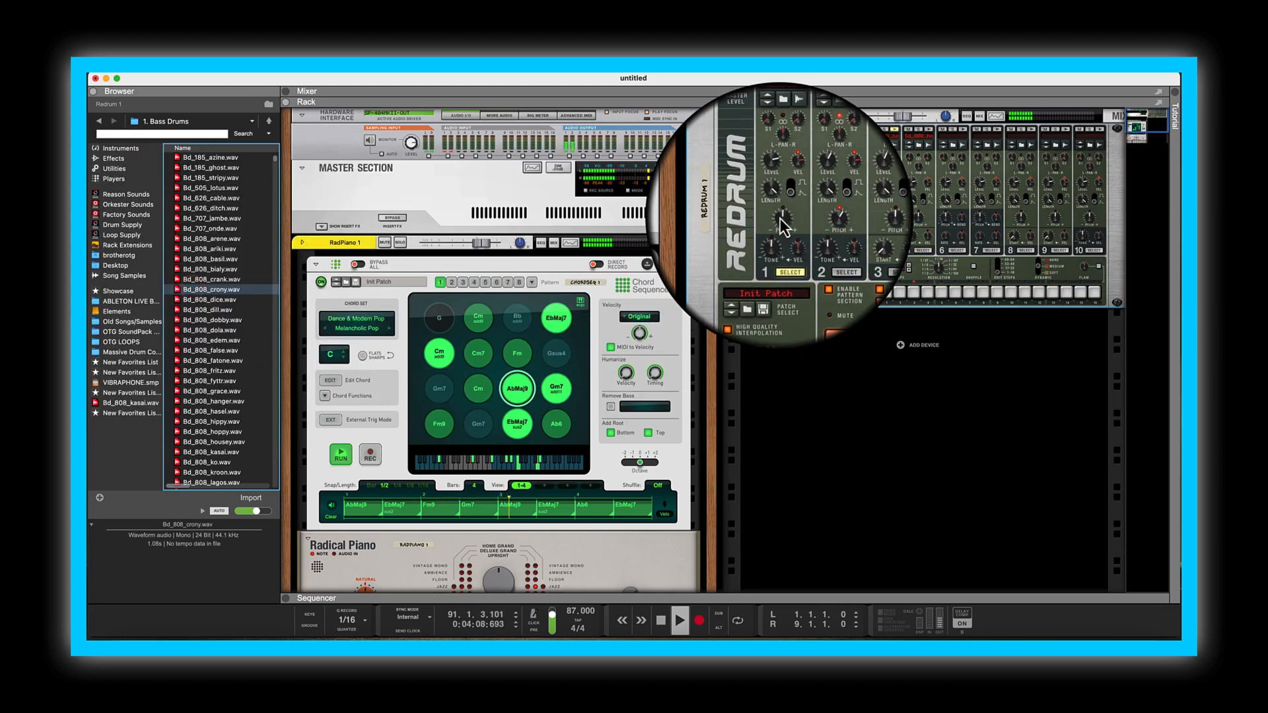
# Program the drum 1 bass drum on steps 1, 4, 7 and 11 and adjust its level.
pyautogui.click(957, 300)
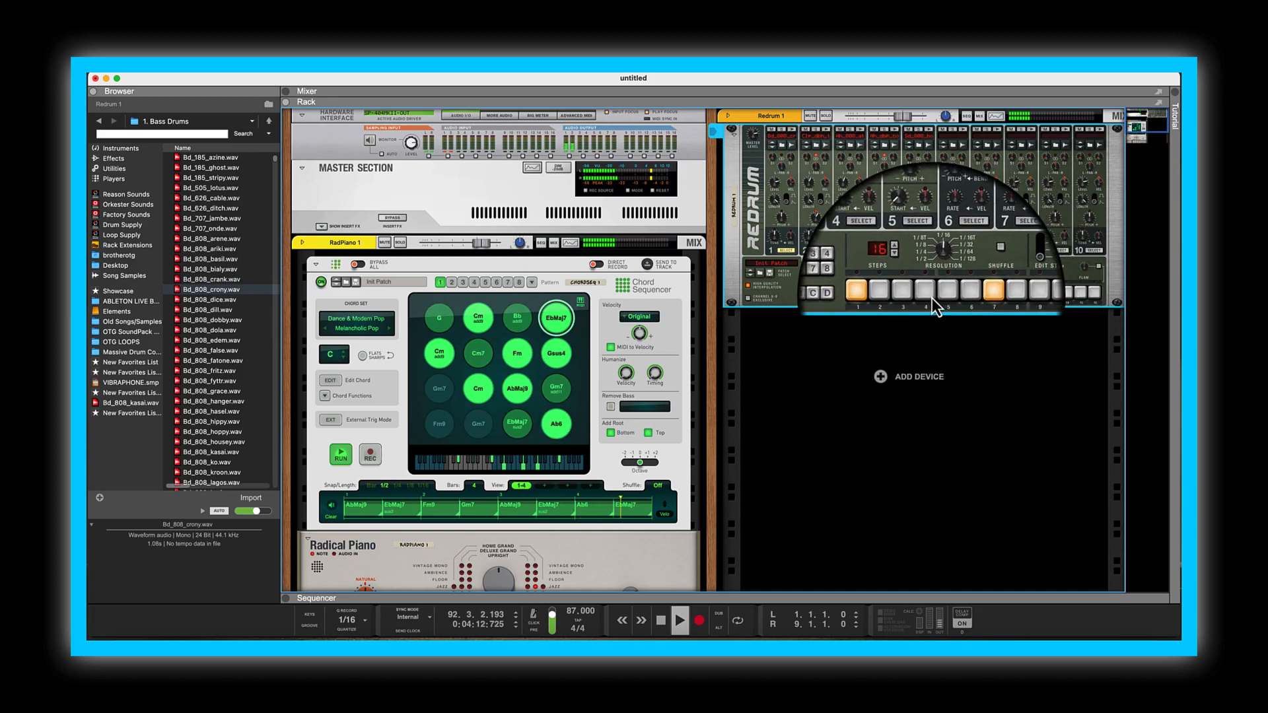
pyautogui.click(1028, 303)
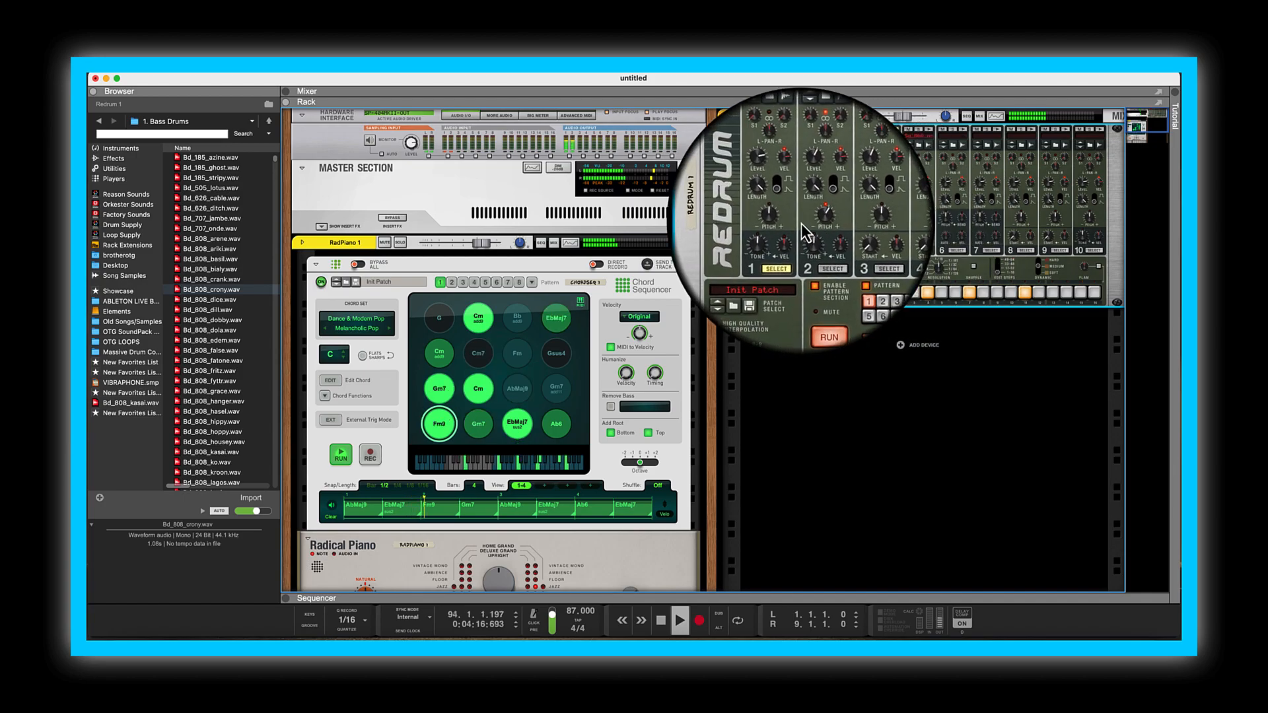
pyautogui.moveTo(778, 185)
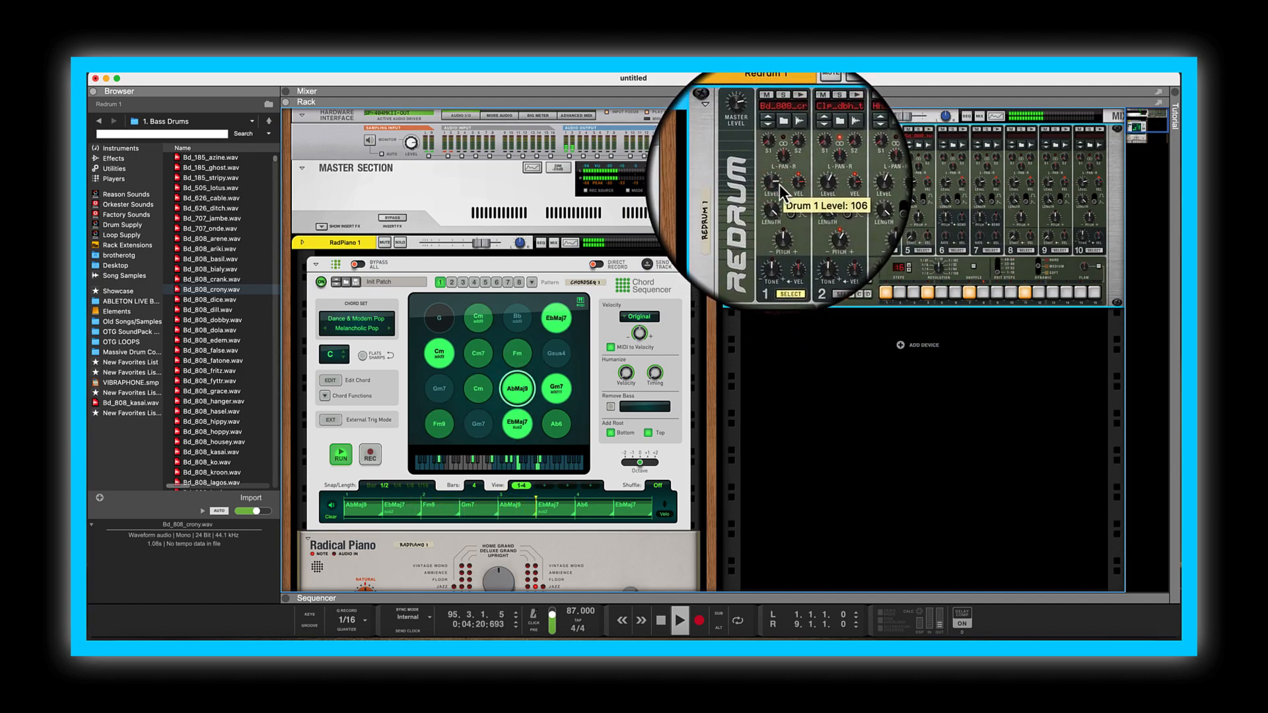
pyautogui.click(780, 183)
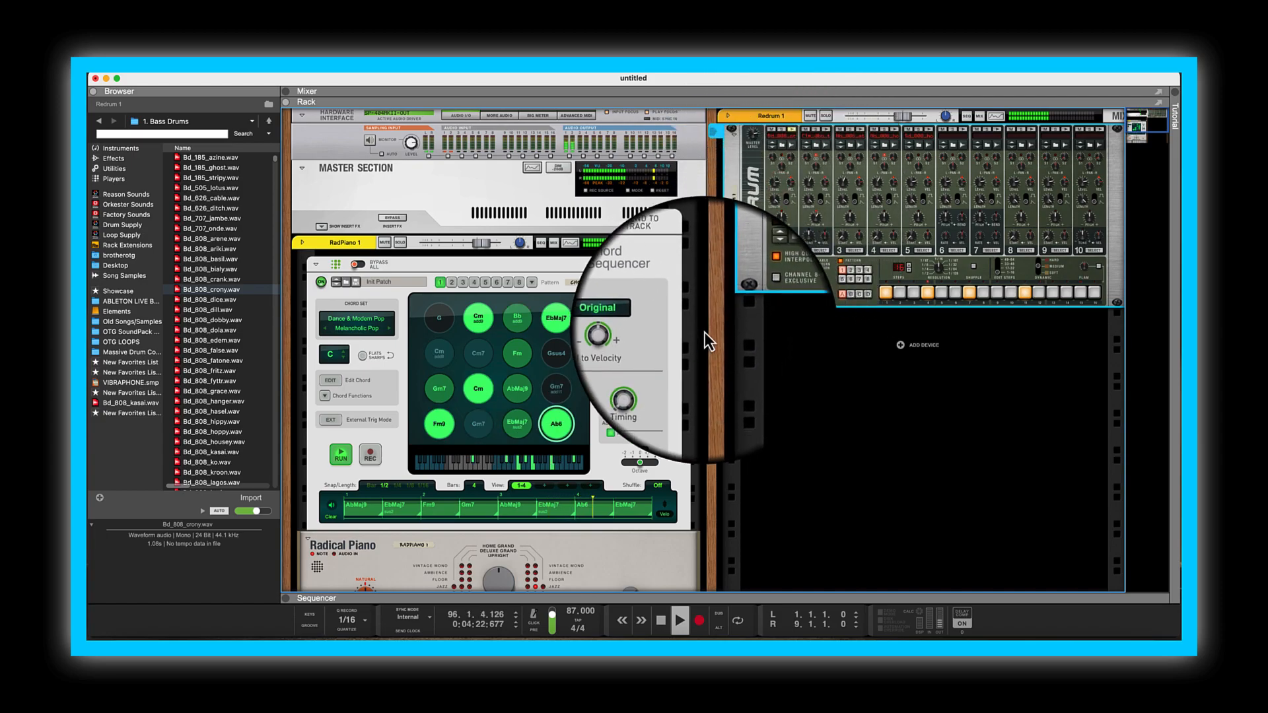
# Audition the Bd_kck samples in the Bass Drums folder and load Bd_kck_fresh.wav into Redrum's drum channel 6.
pyautogui.scroll(-10, 209, 429)
pyautogui.scroll(-10, 209, 429)
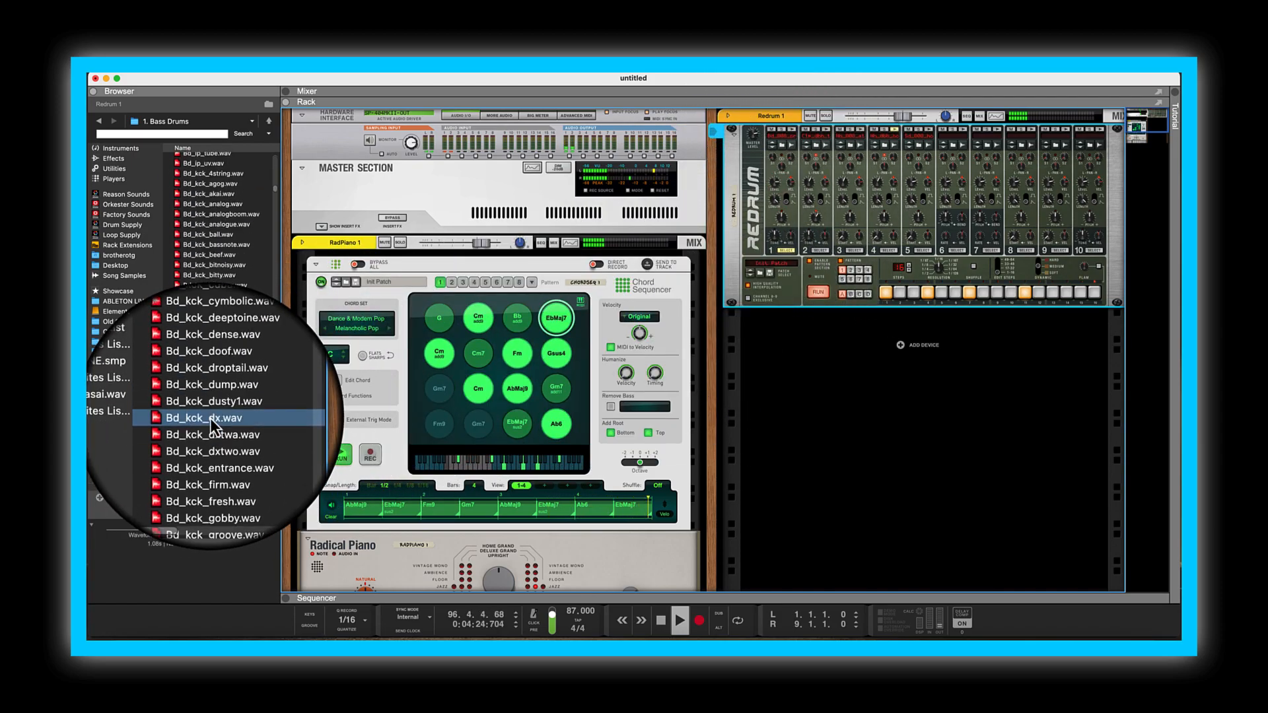
pyautogui.click(210, 418)
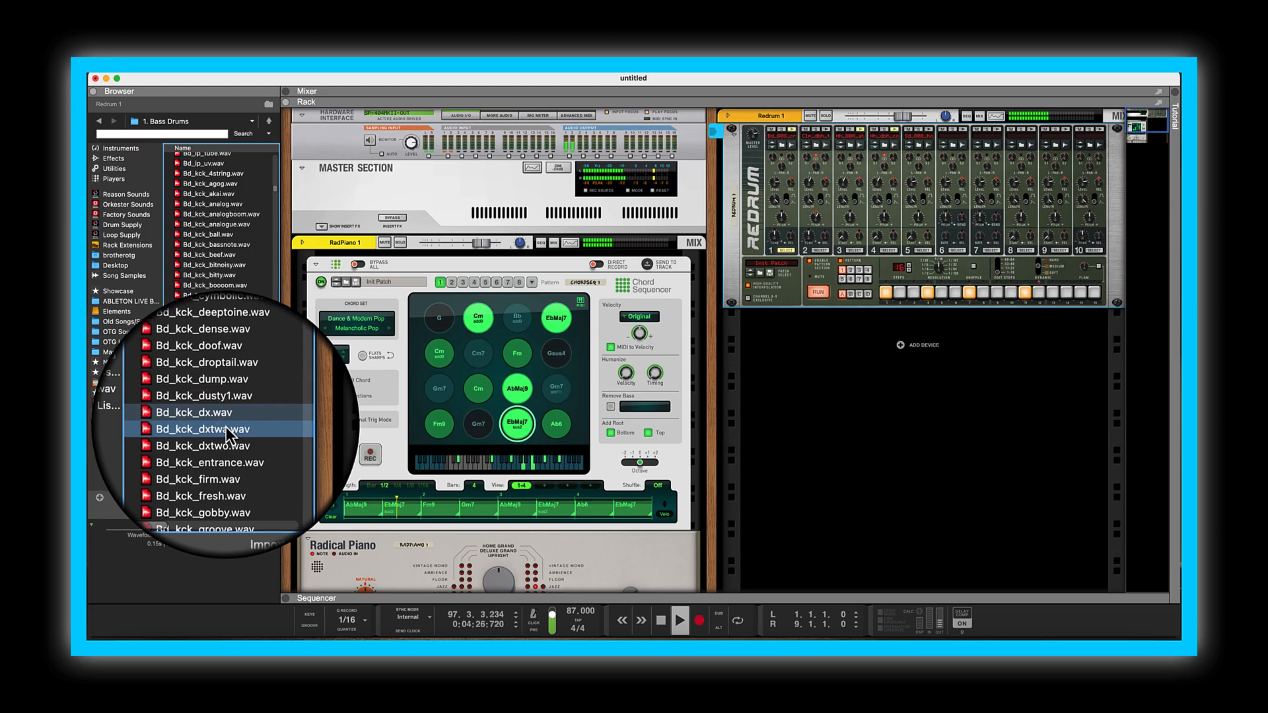
pyautogui.click(232, 434)
pyautogui.click(235, 438)
pyautogui.click(239, 450)
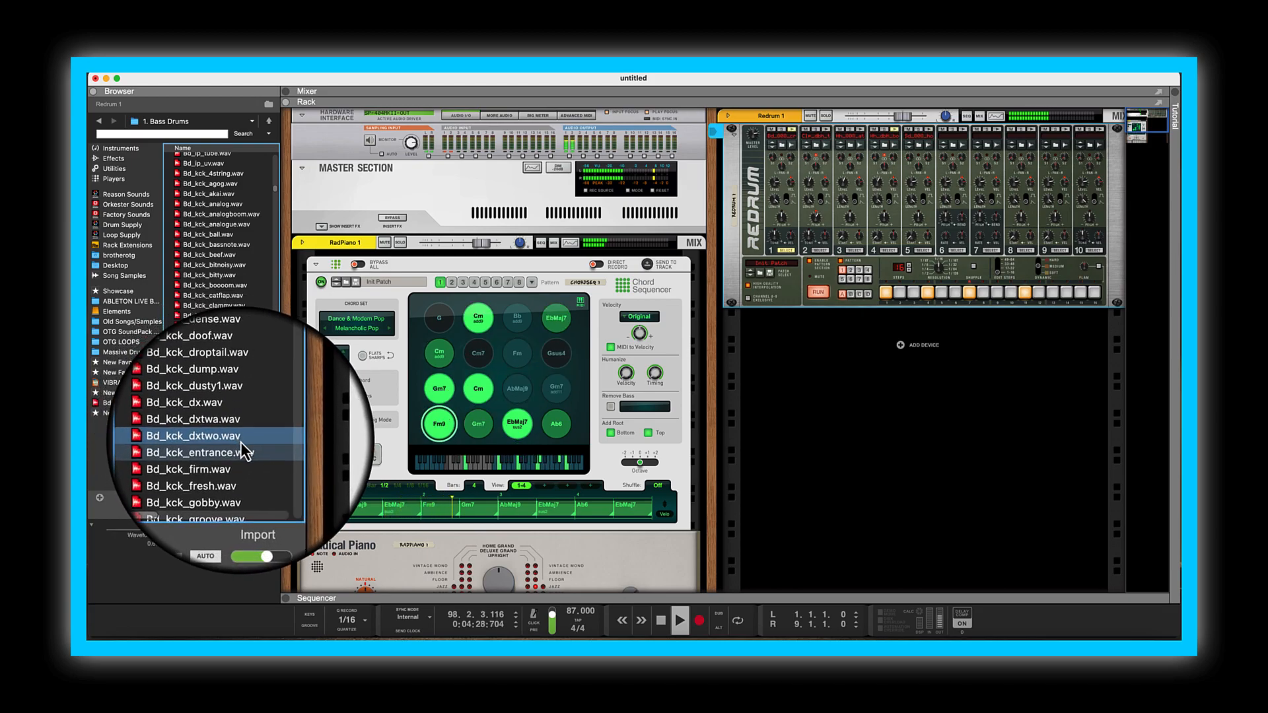
pyautogui.click(246, 460)
pyautogui.click(238, 474)
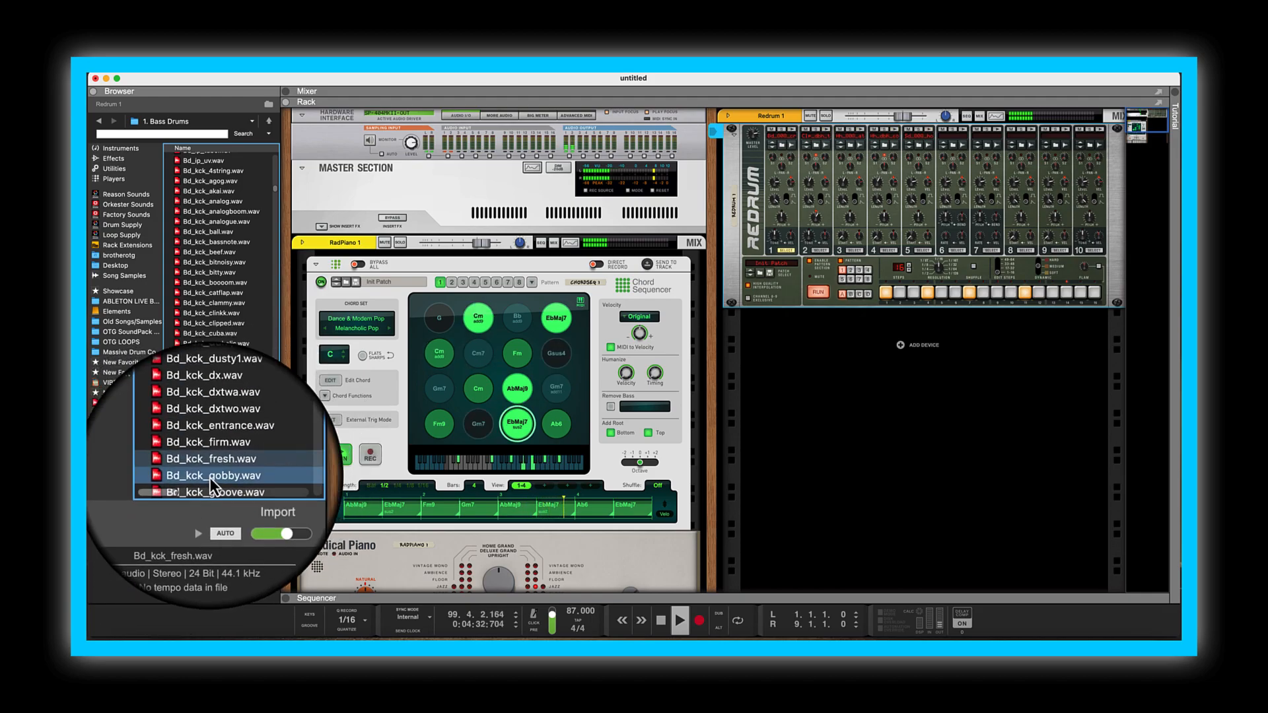
pyautogui.moveTo(197, 465); pyautogui.dragTo(949, 203)
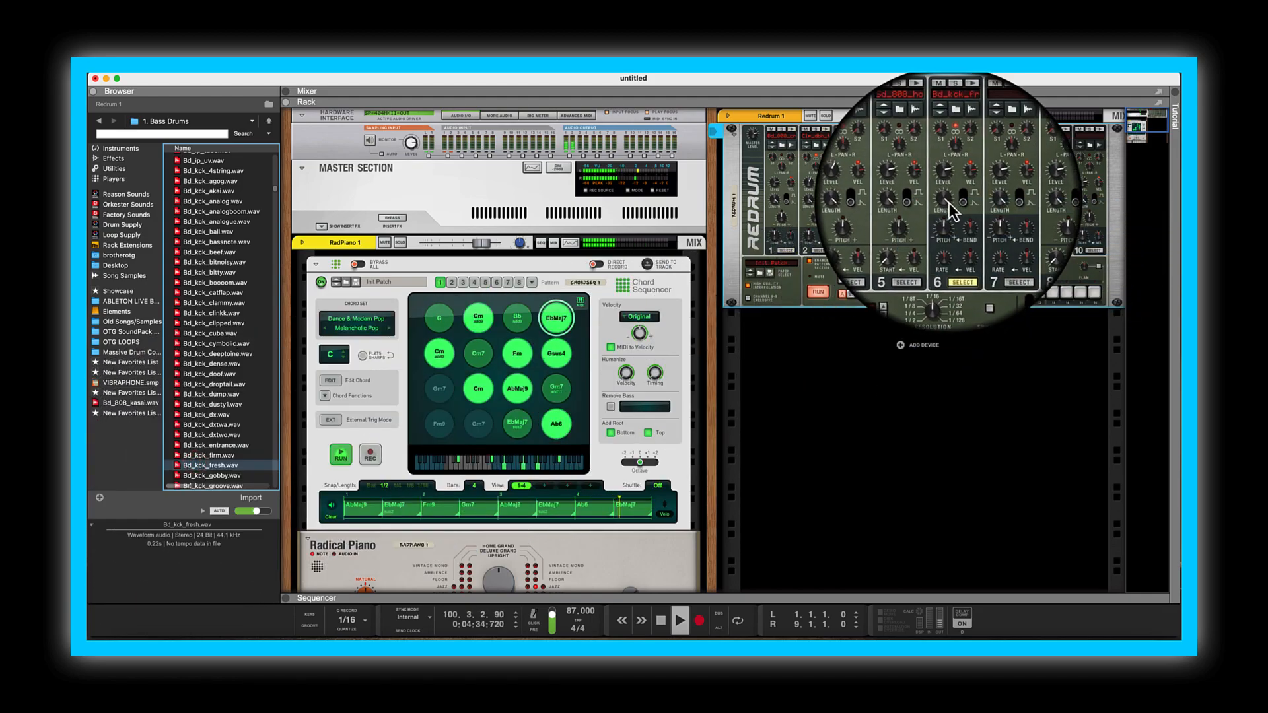
# Program the drum 6 kick on steps 1, 7 and 15 and raise its pitch.
pyautogui.click(891, 295)
pyautogui.click(970, 298)
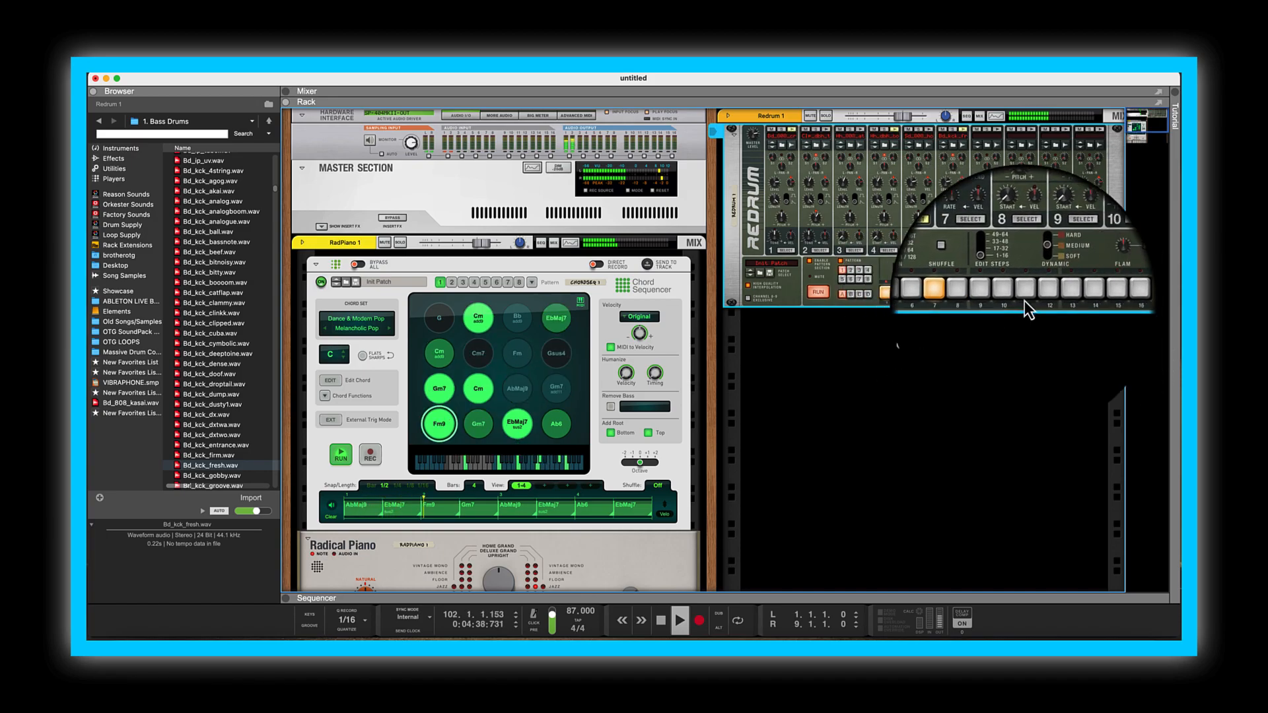
pyautogui.click(1081, 295)
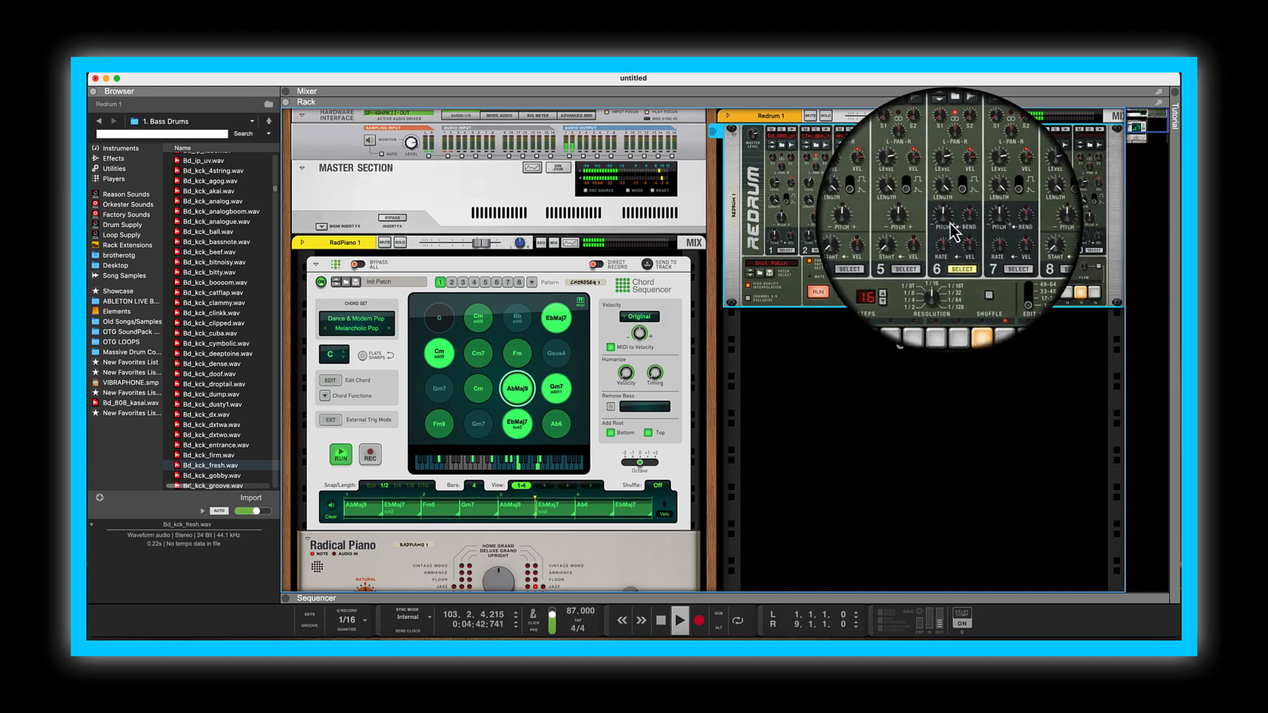
pyautogui.moveTo(949, 218); pyautogui.dragTo(949, 193)
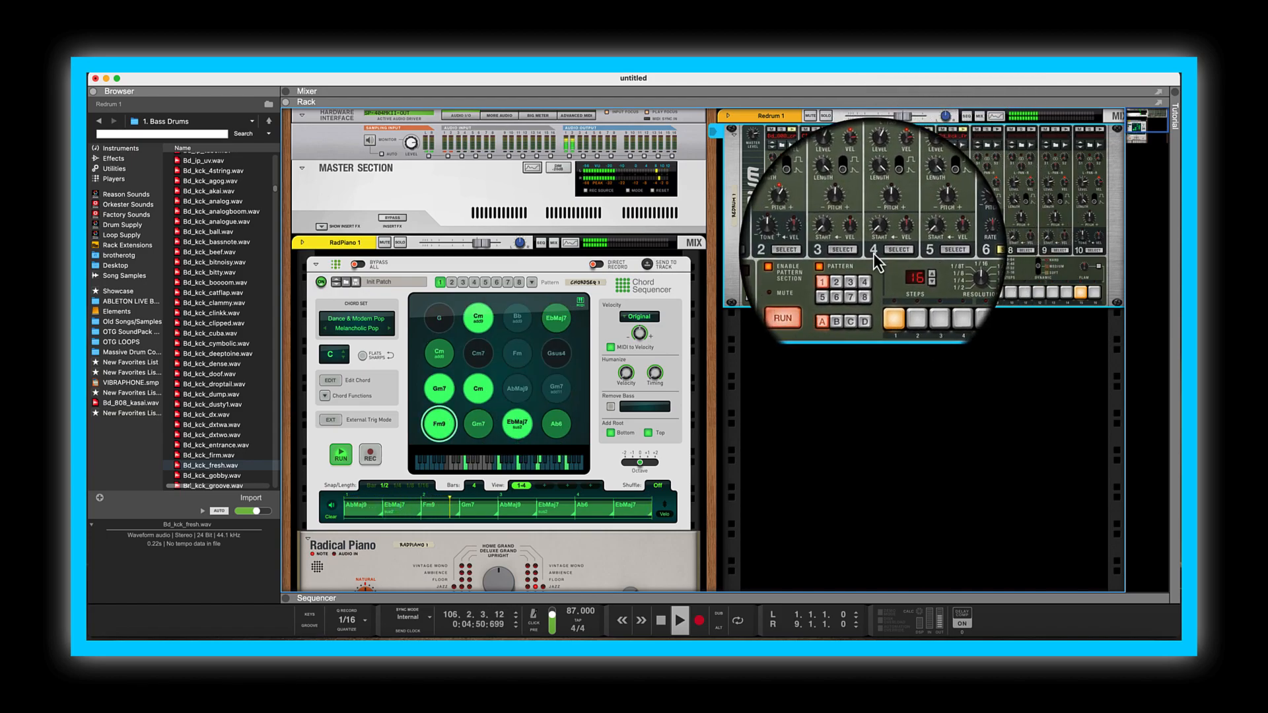
# Add the Live Upright.cmb patch from the Acoustic Bass folder of Reason Sounds to the rack below Redrum.
pyautogui.scroll(-5, 746, 368)
pyautogui.scroll(1, 743, 368)
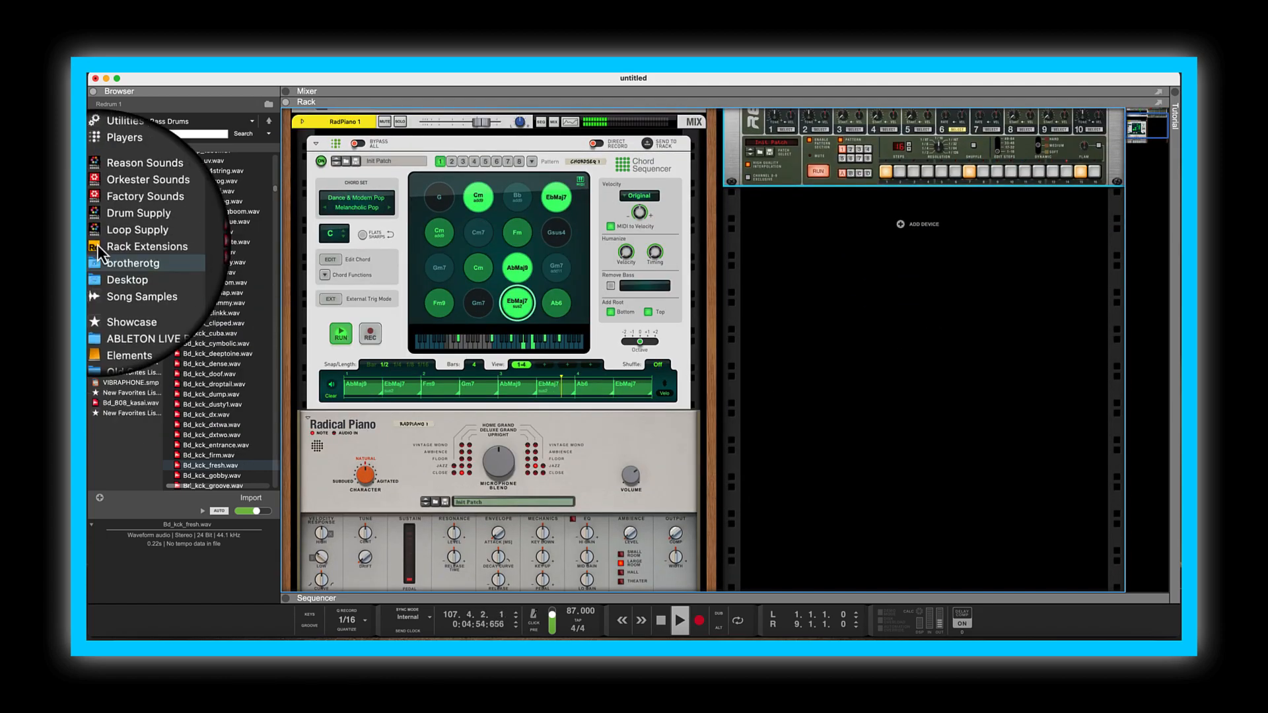
pyautogui.click(113, 150)
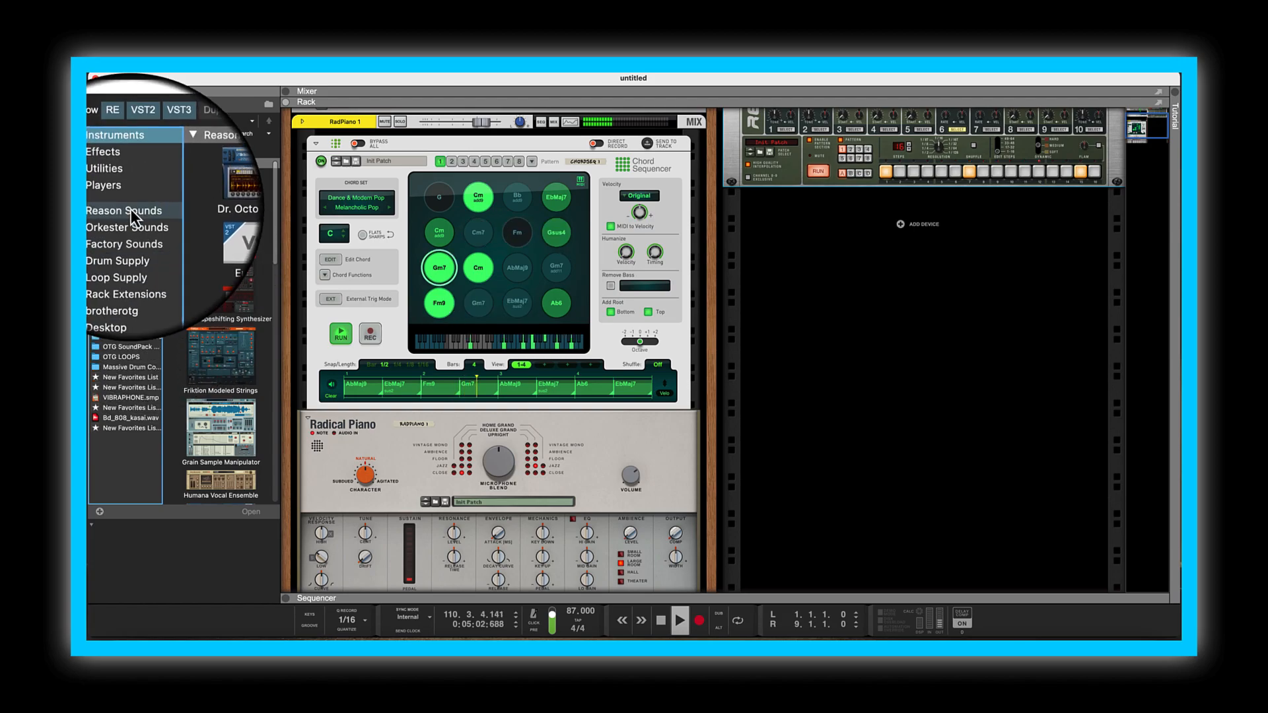
pyautogui.click(130, 208)
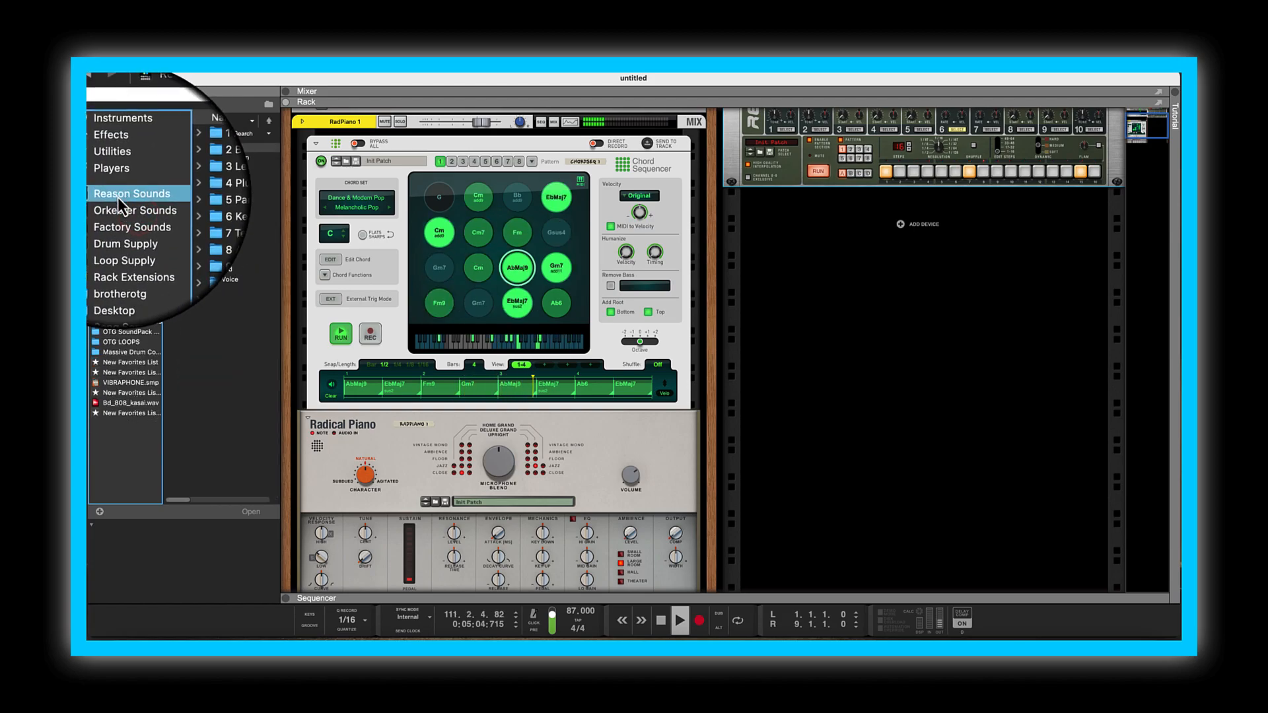
pyautogui.doubleClick(198, 195)
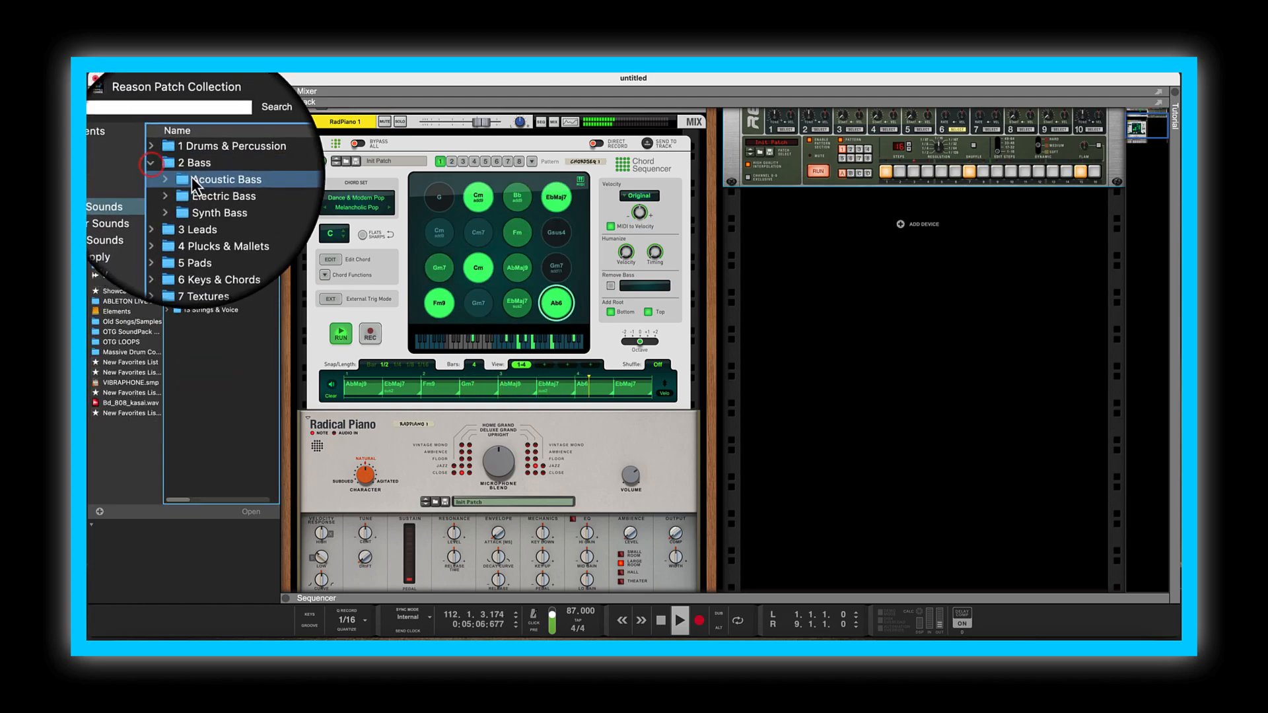
pyautogui.click(169, 179)
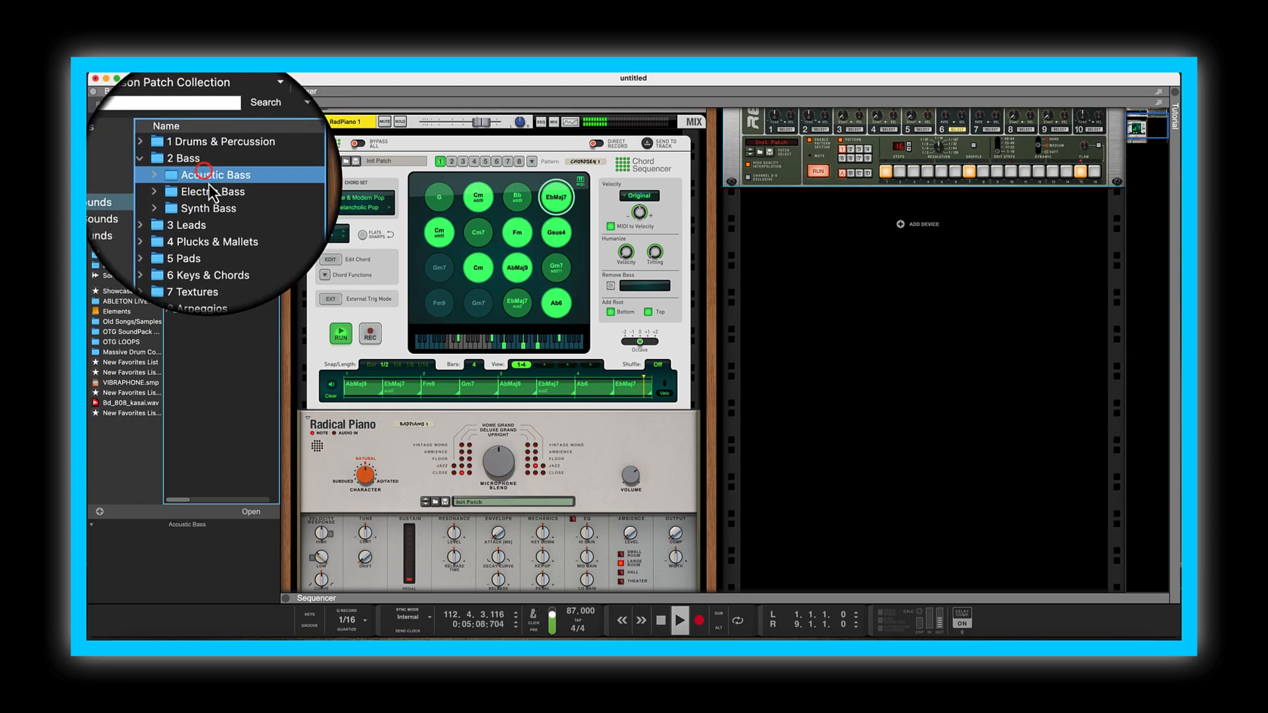
pyautogui.click(180, 179)
pyautogui.click(216, 233)
pyautogui.moveTo(215, 232); pyautogui.dragTo(745, 274)
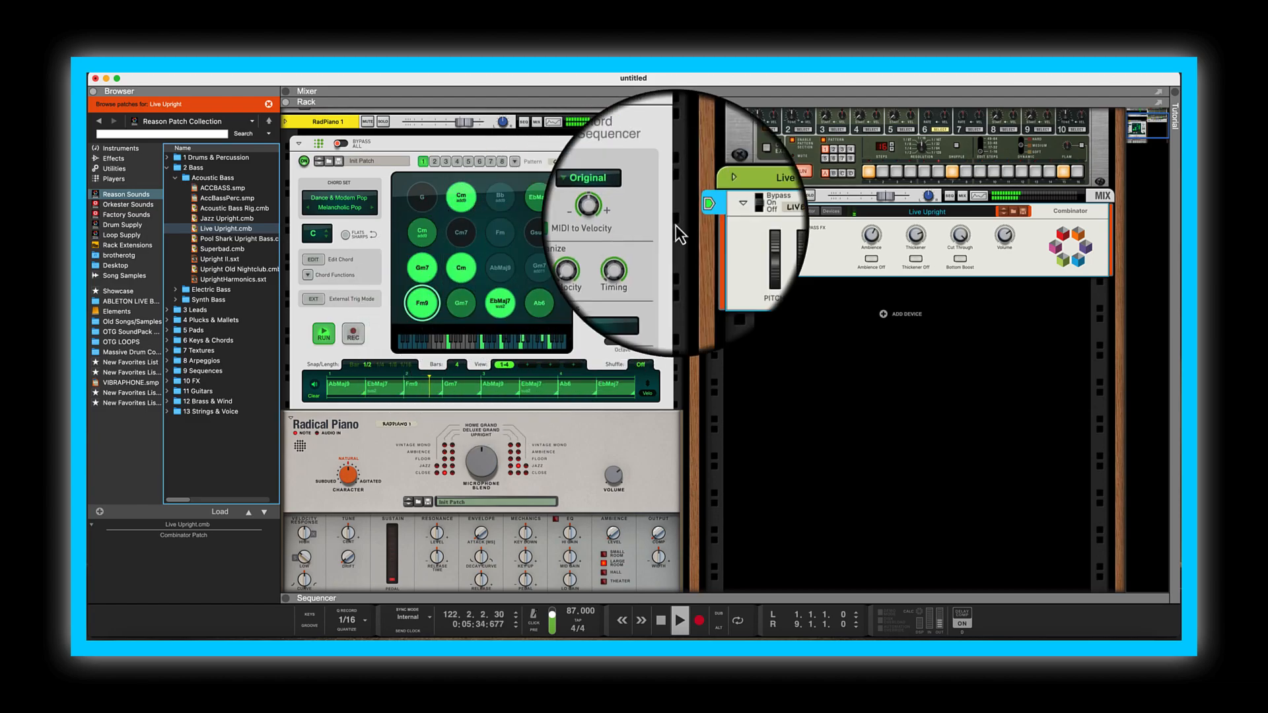
# Adjust the Live Upright channel's level and replace its patch with Jazz Upright.cmb.
pyautogui.click(886, 200)
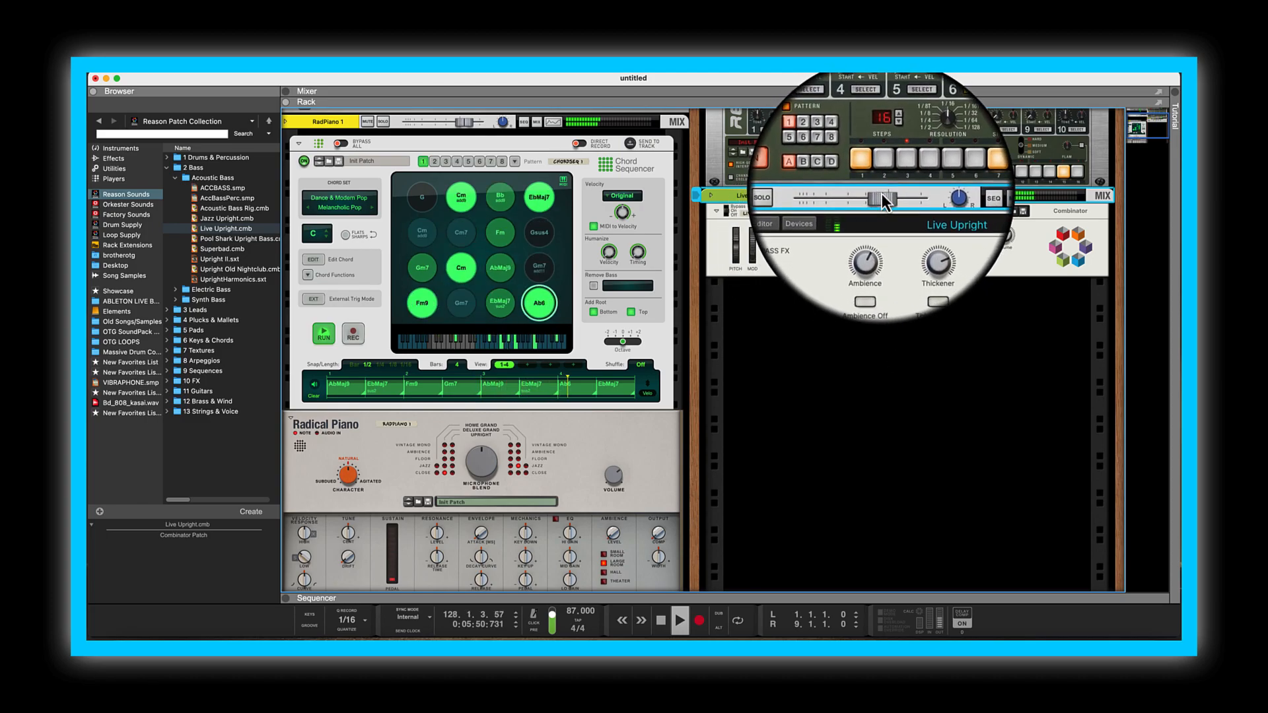
pyautogui.moveTo(882, 198); pyautogui.dragTo(888, 202)
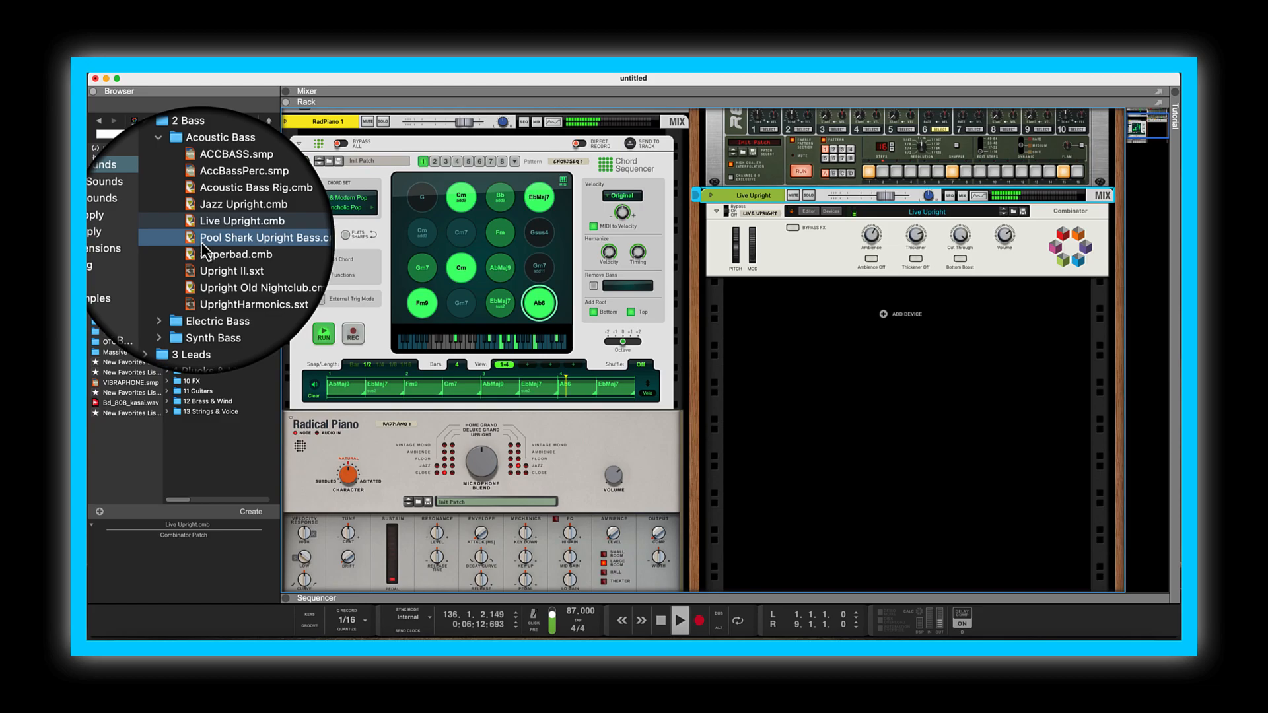
pyautogui.doubleClick(236, 220)
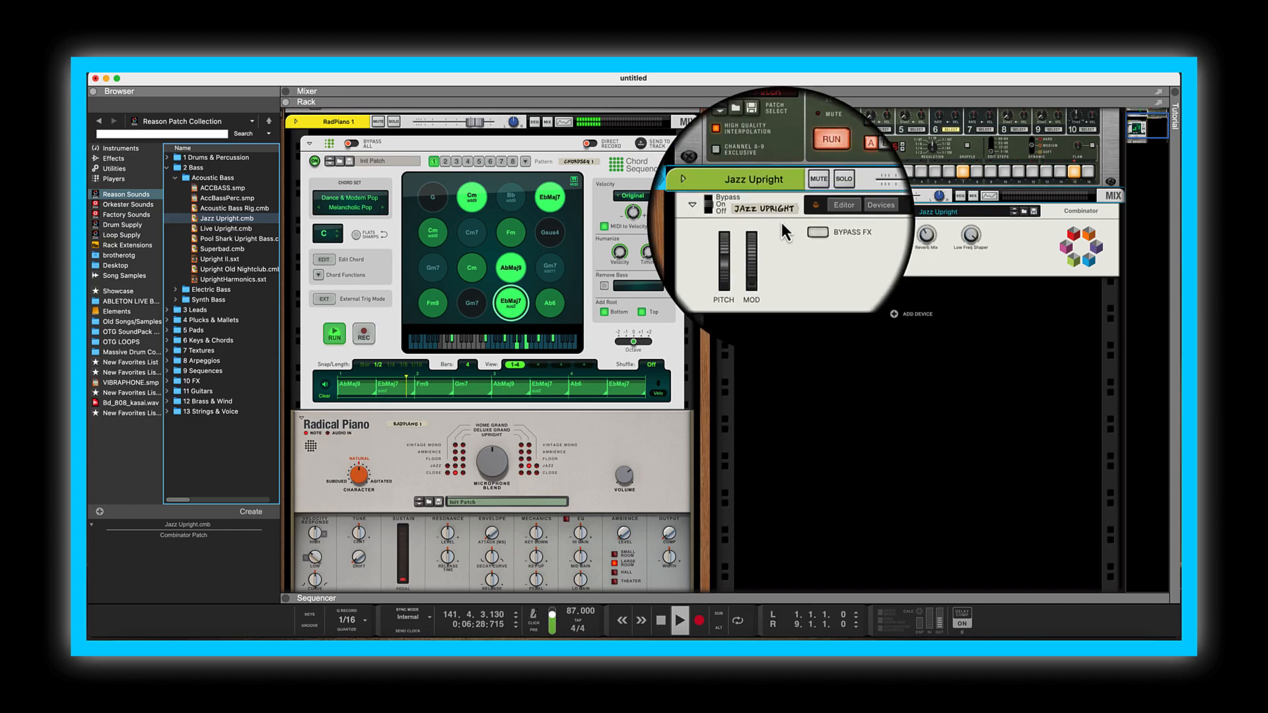
# Delete the Jazz Upright device together with its track.
pyautogui.rightClick(755, 197)
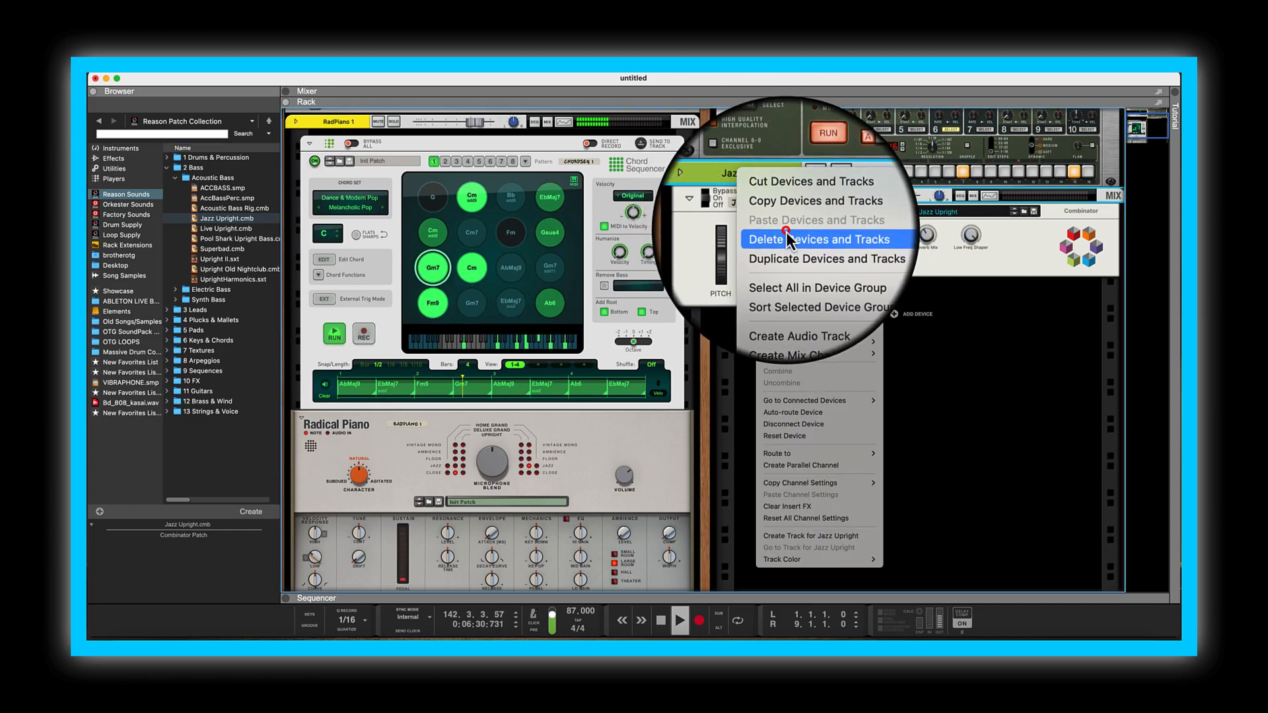
pyautogui.click(768, 237)
pyautogui.click(661, 292)
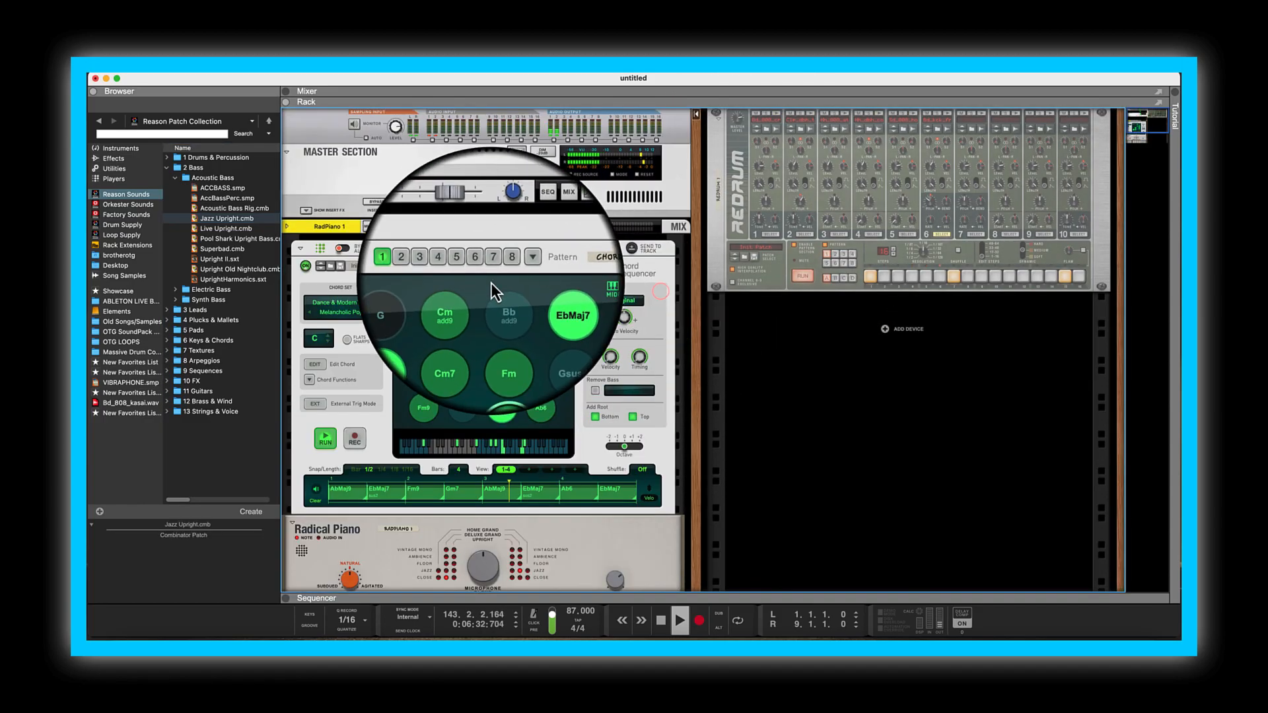
# Add the SubFinger.cmb patch from the Electric Bass folder to the rack below Redrum and adjust its channel level.
pyautogui.click(167, 172)
pyautogui.click(166, 172)
pyautogui.click(166, 158)
pyautogui.click(167, 168)
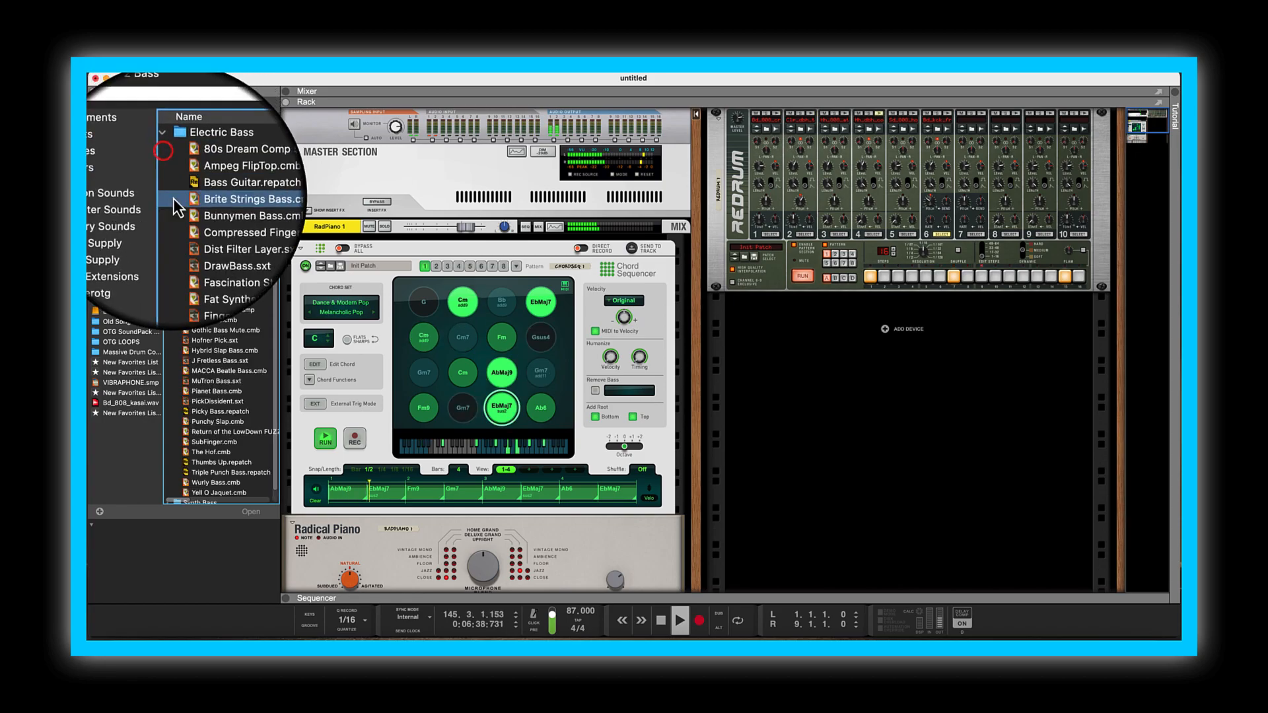
pyautogui.scroll(-1, 209, 304)
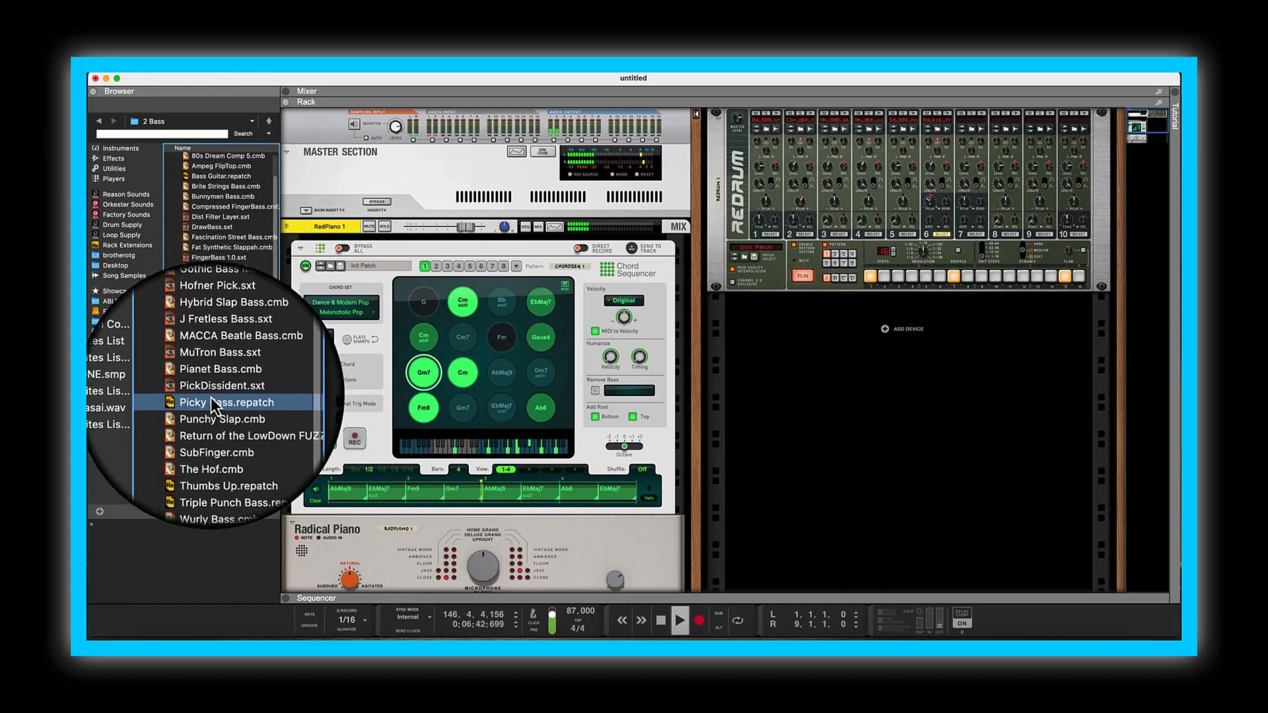
pyautogui.click(202, 435)
pyautogui.moveTo(206, 439); pyautogui.dragTo(708, 434)
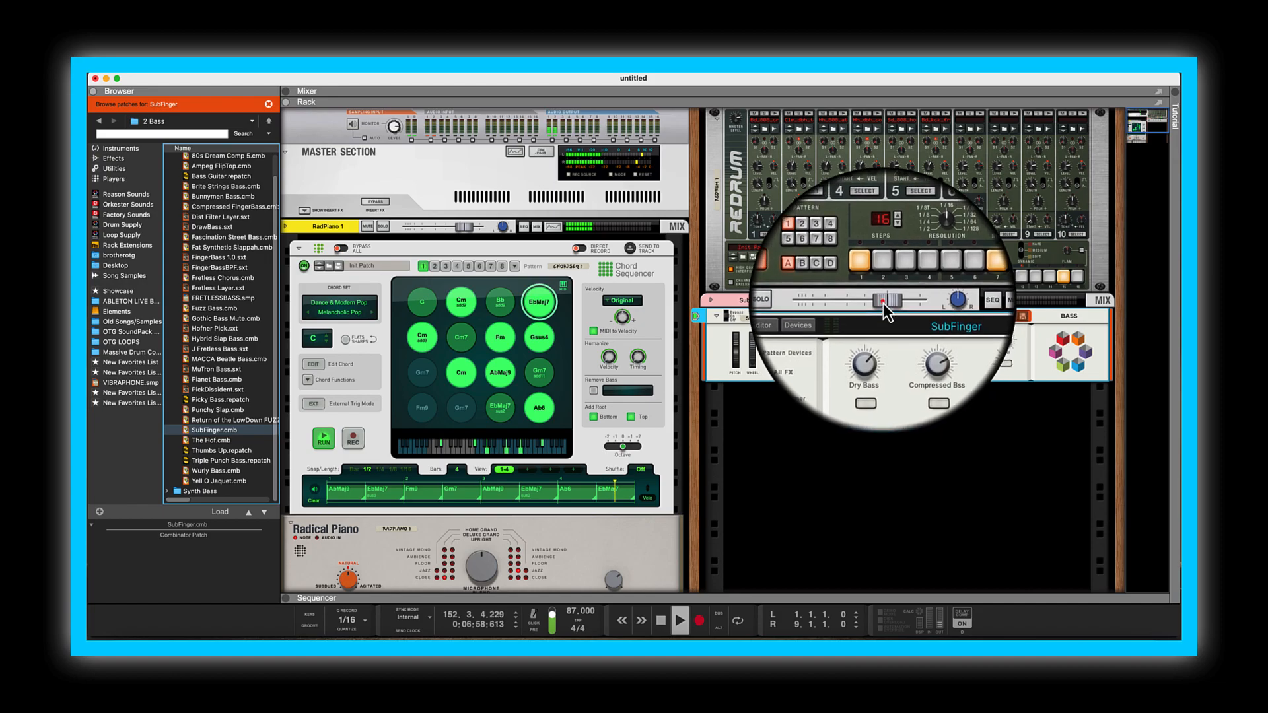
pyautogui.click(888, 310)
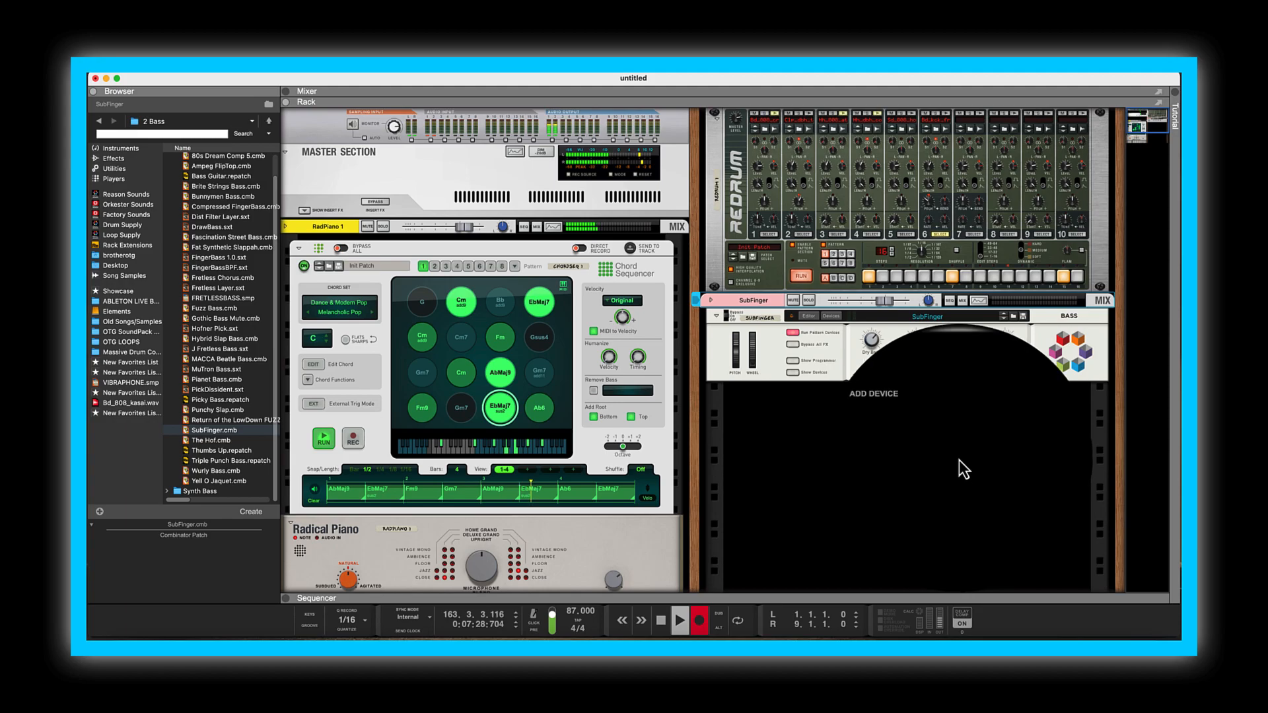
# Show the sequencer, stop the recording and delete the recorded clip on the SubFinger track.
pyautogui.click(287, 599)
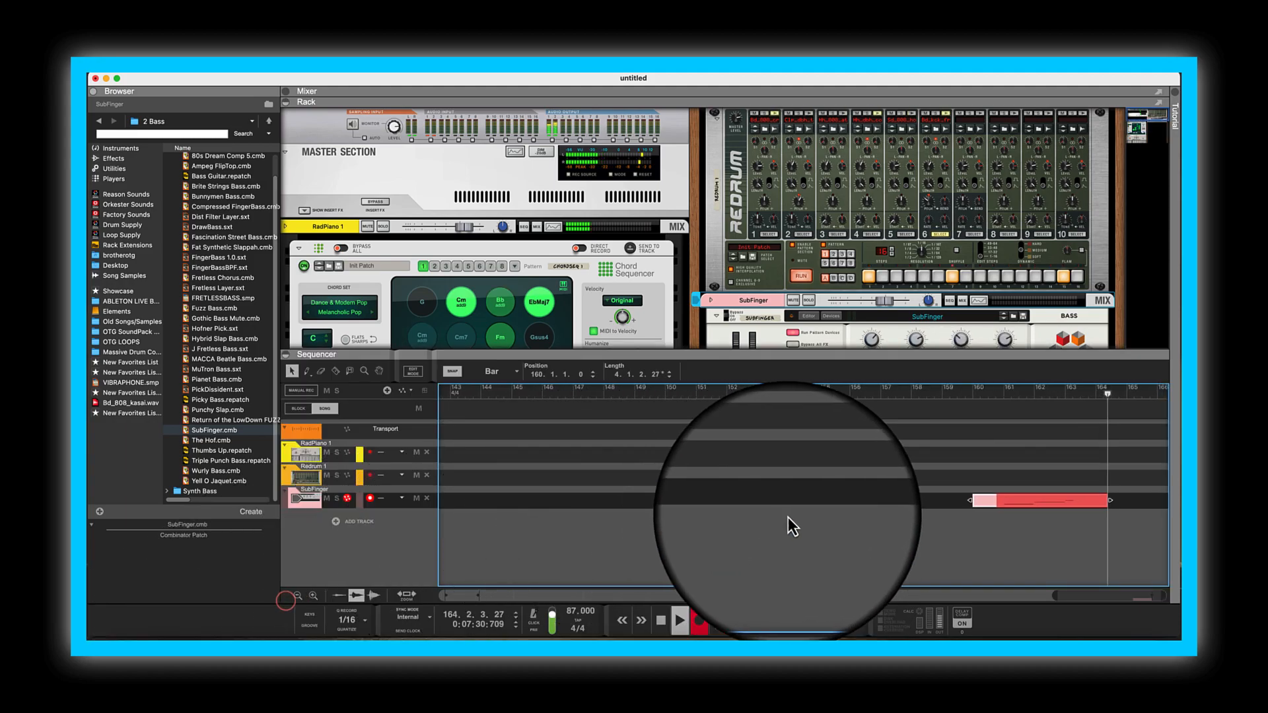
pyautogui.click(661, 621)
pyautogui.click(949, 506)
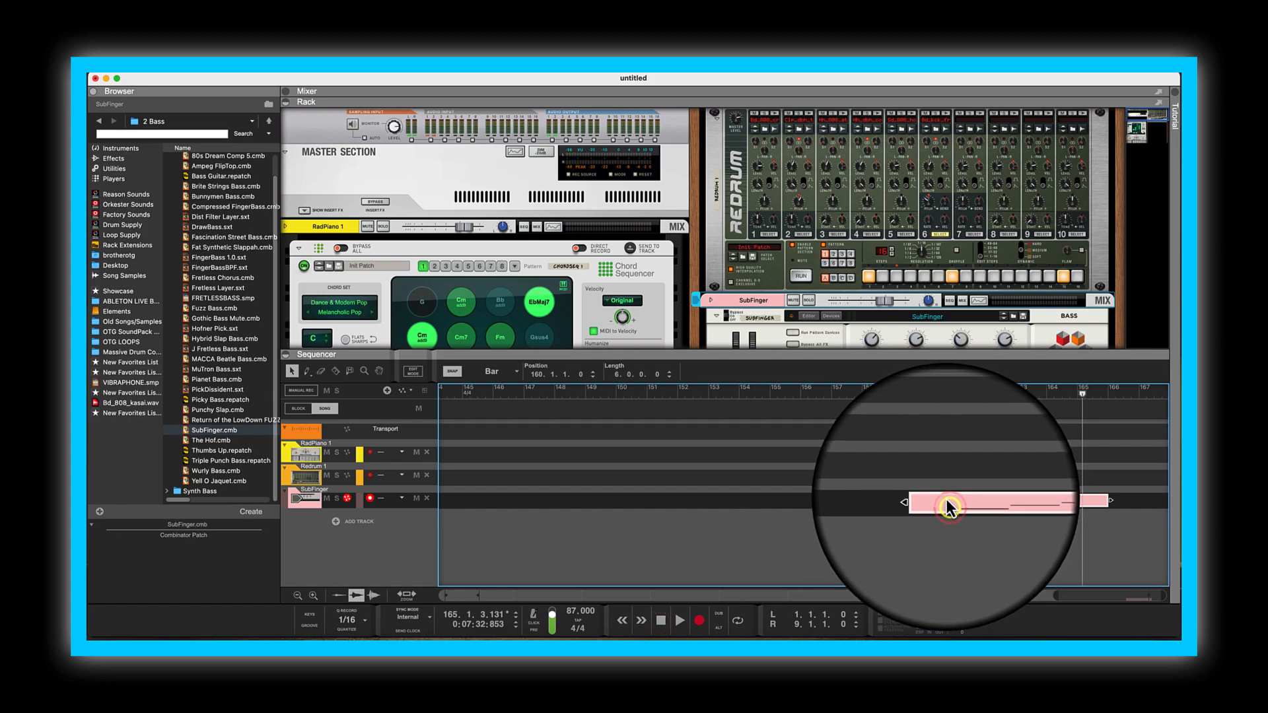
pyautogui.rightClick(949, 506)
pyautogui.click(975, 352)
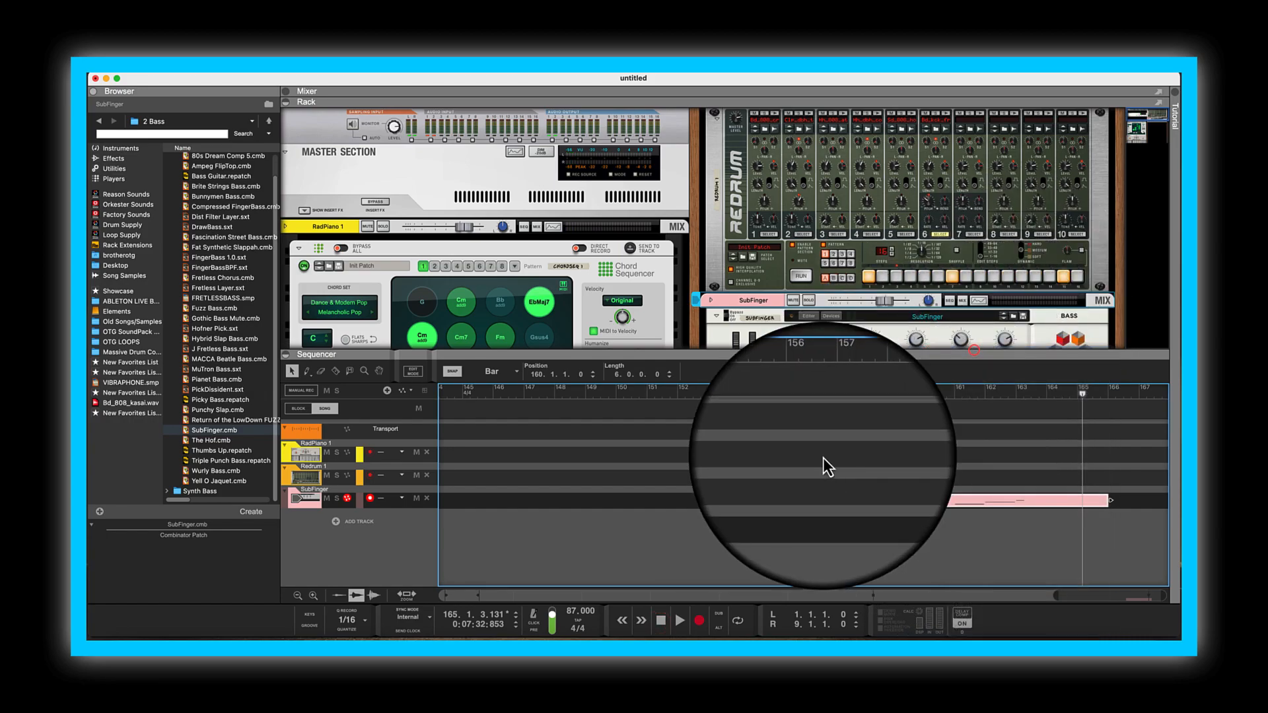
# Loop the song from bar 1 to bar 5 and record a four-bar bass line on the SubFinger track.
pyautogui.click(661, 621)
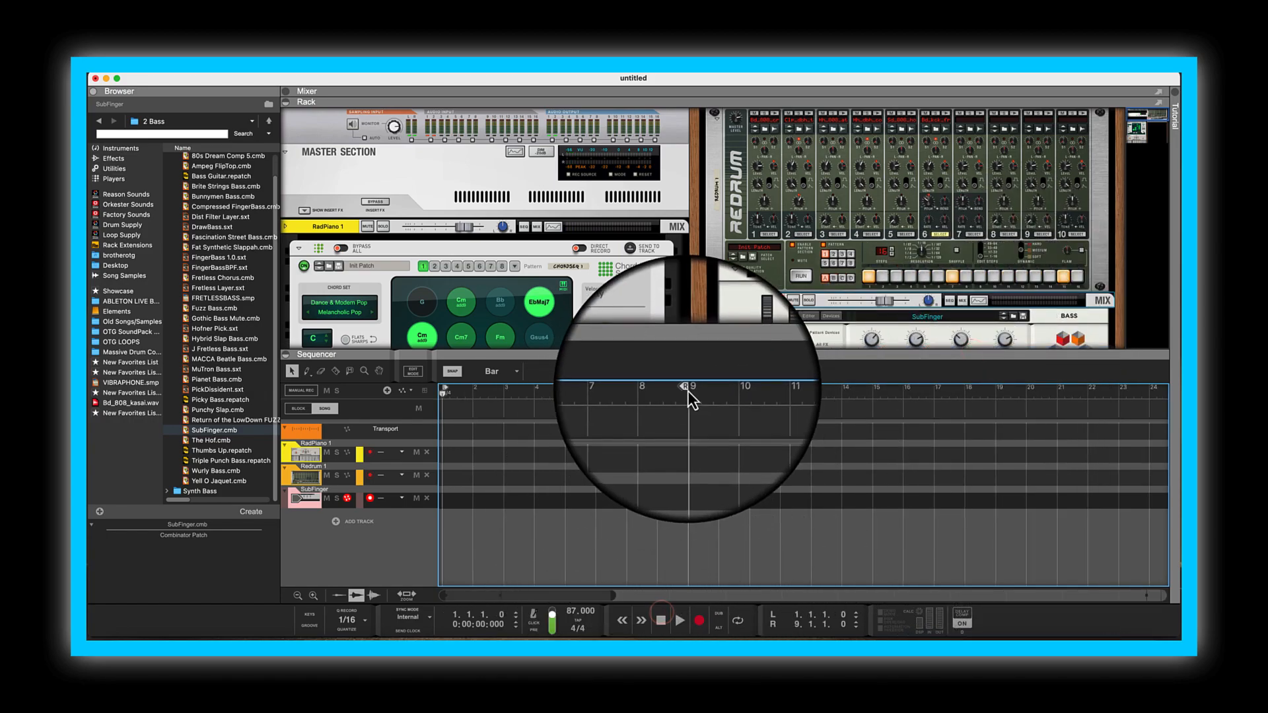
pyautogui.click(673, 622)
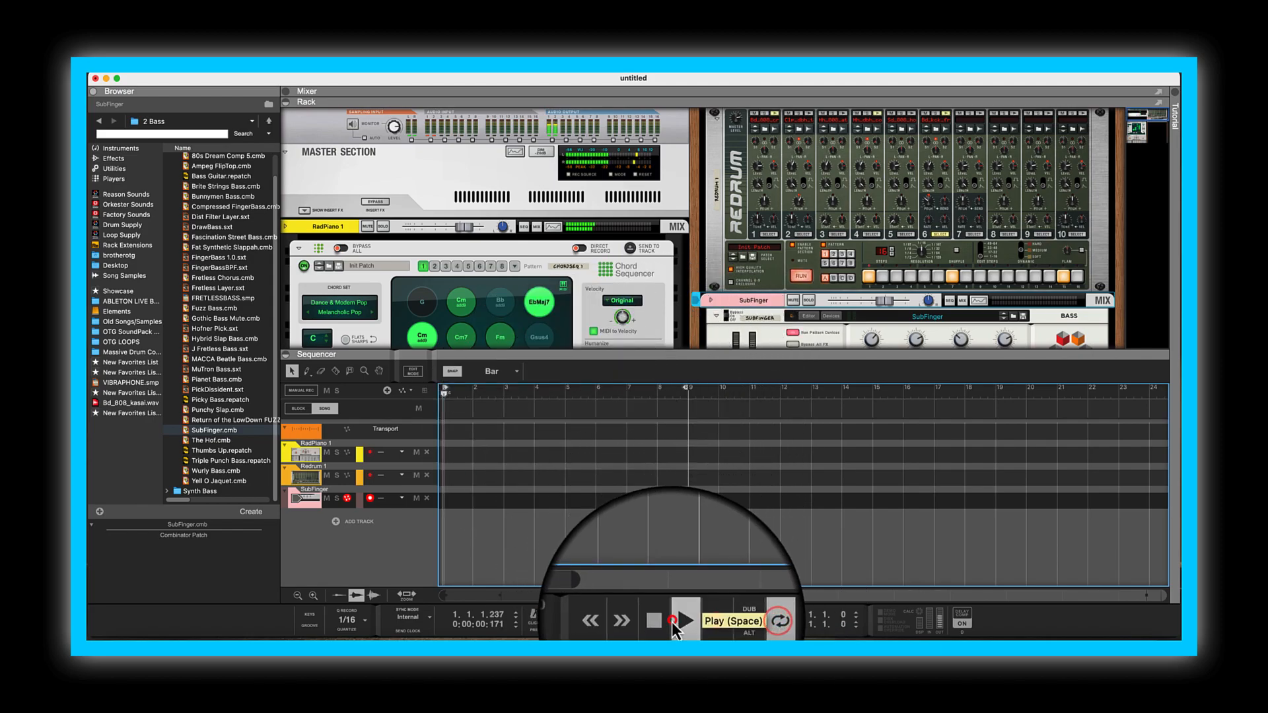
pyautogui.moveTo(685, 388); pyautogui.dragTo(570, 413)
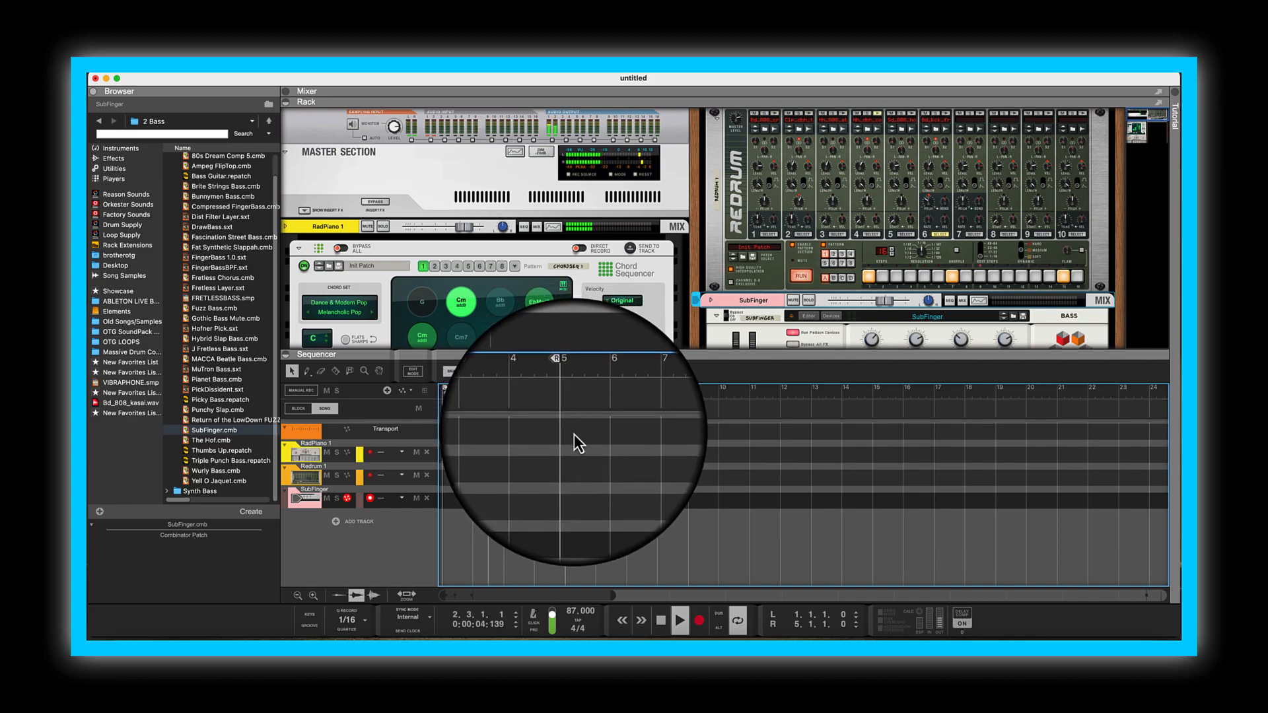
pyautogui.click(701, 622)
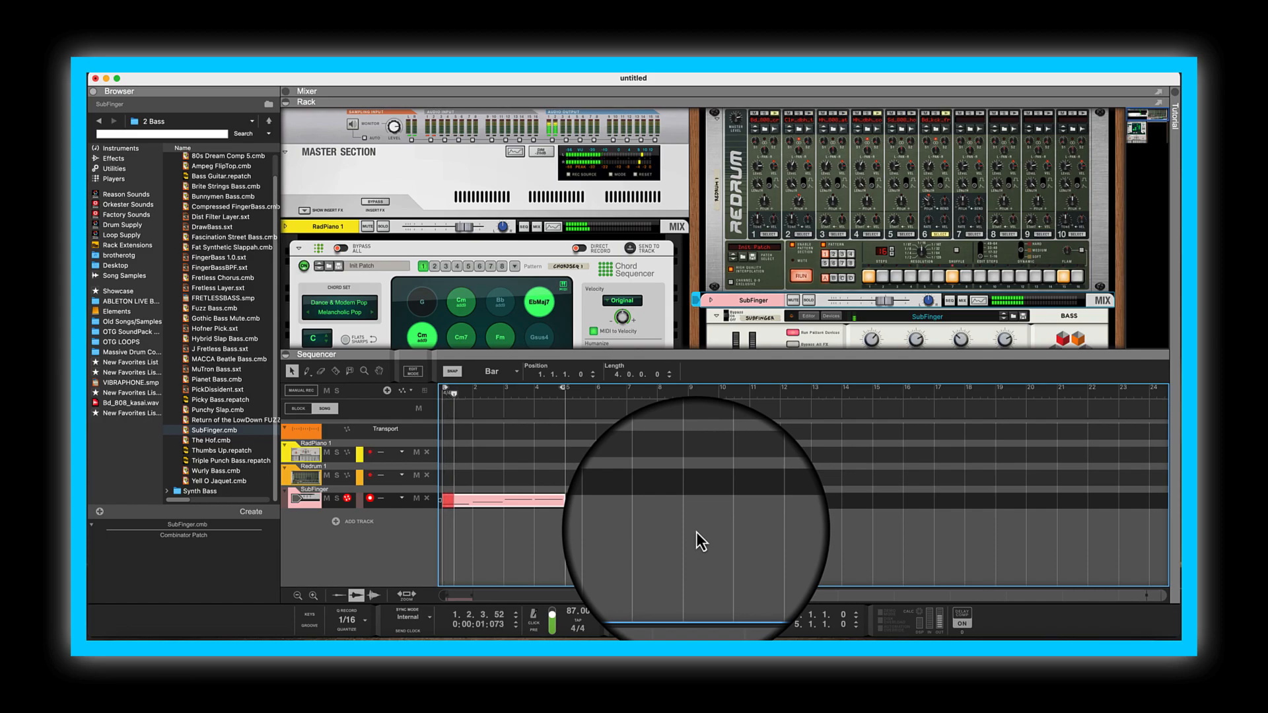
pyautogui.click(698, 622)
# Open the recorded SubFinger clip for editing, quantize its bass notes and return to the full rack.
pyautogui.doubleClick(484, 501)
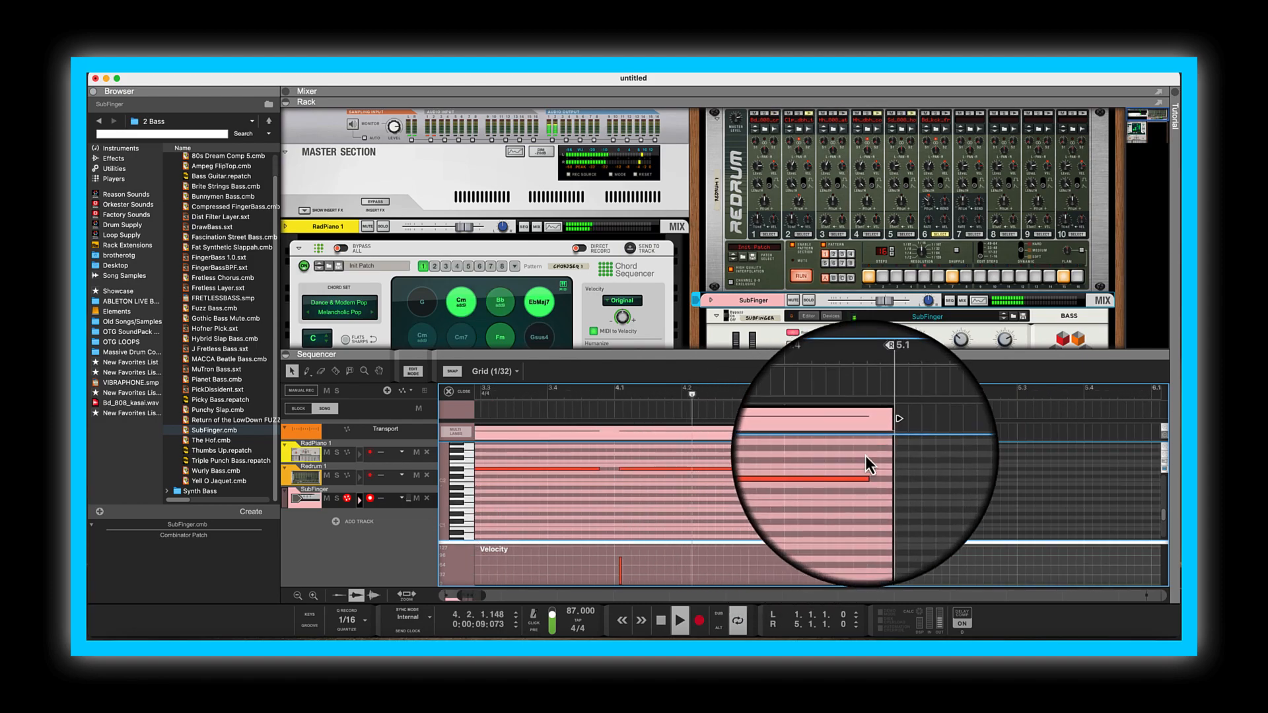
pyautogui.rightClick(839, 470)
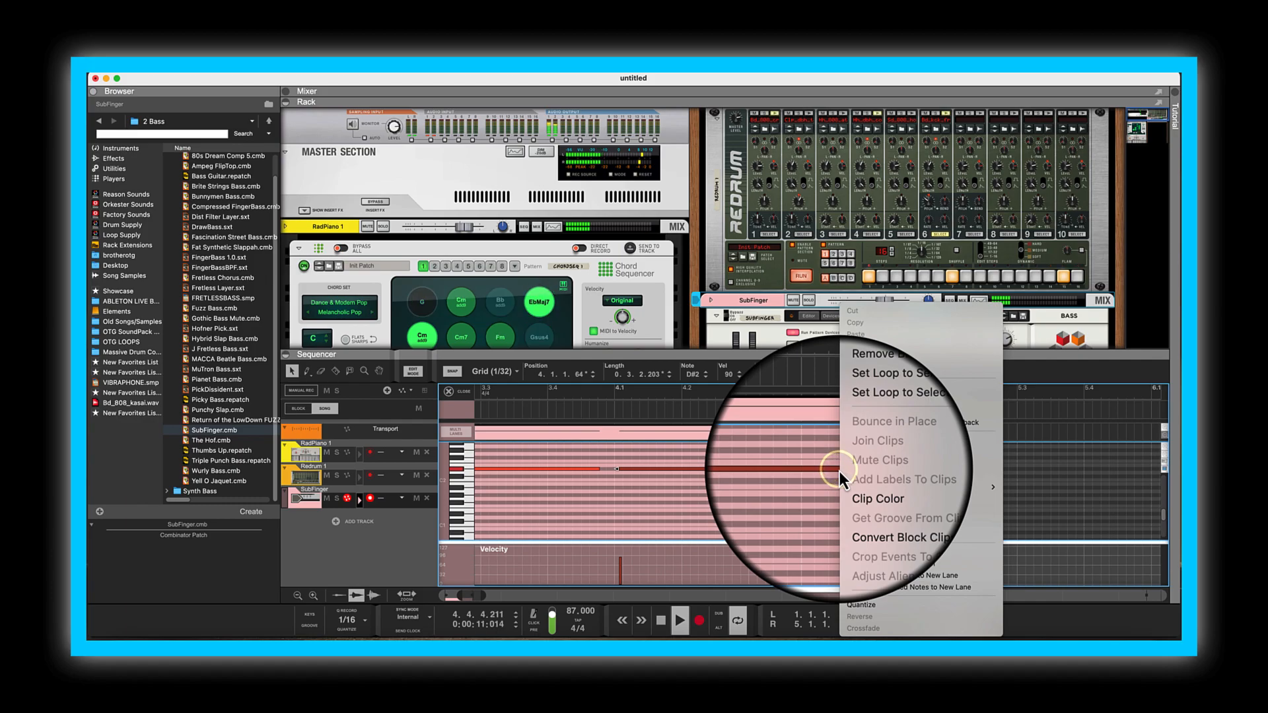
pyautogui.click(860, 607)
pyautogui.click(1033, 471)
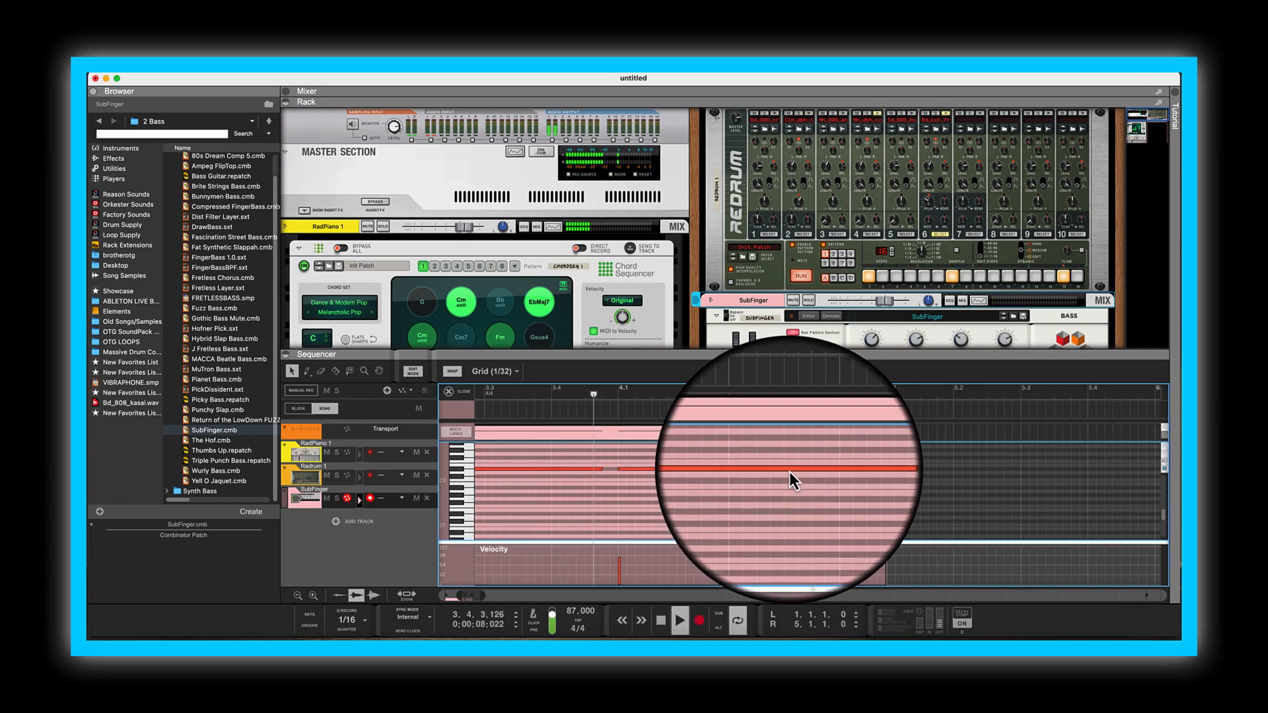
pyautogui.moveTo(462, 596); pyautogui.dragTo(427, 593)
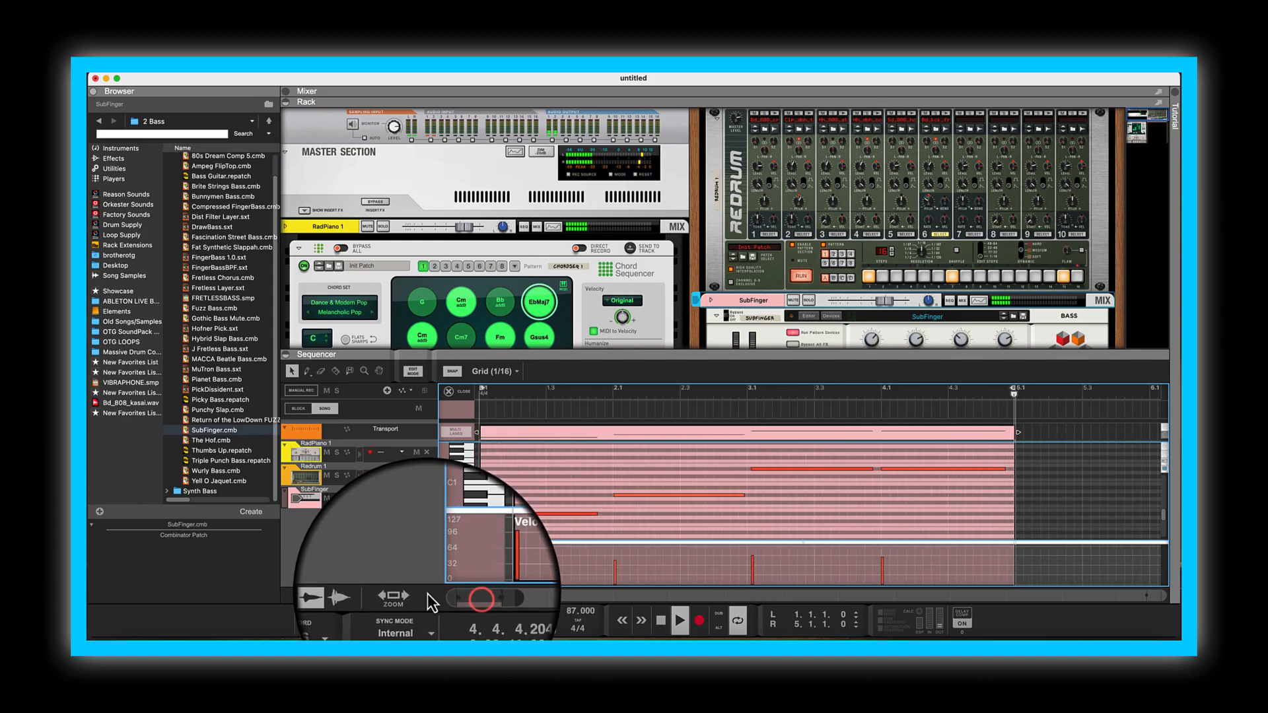
pyautogui.click(778, 471)
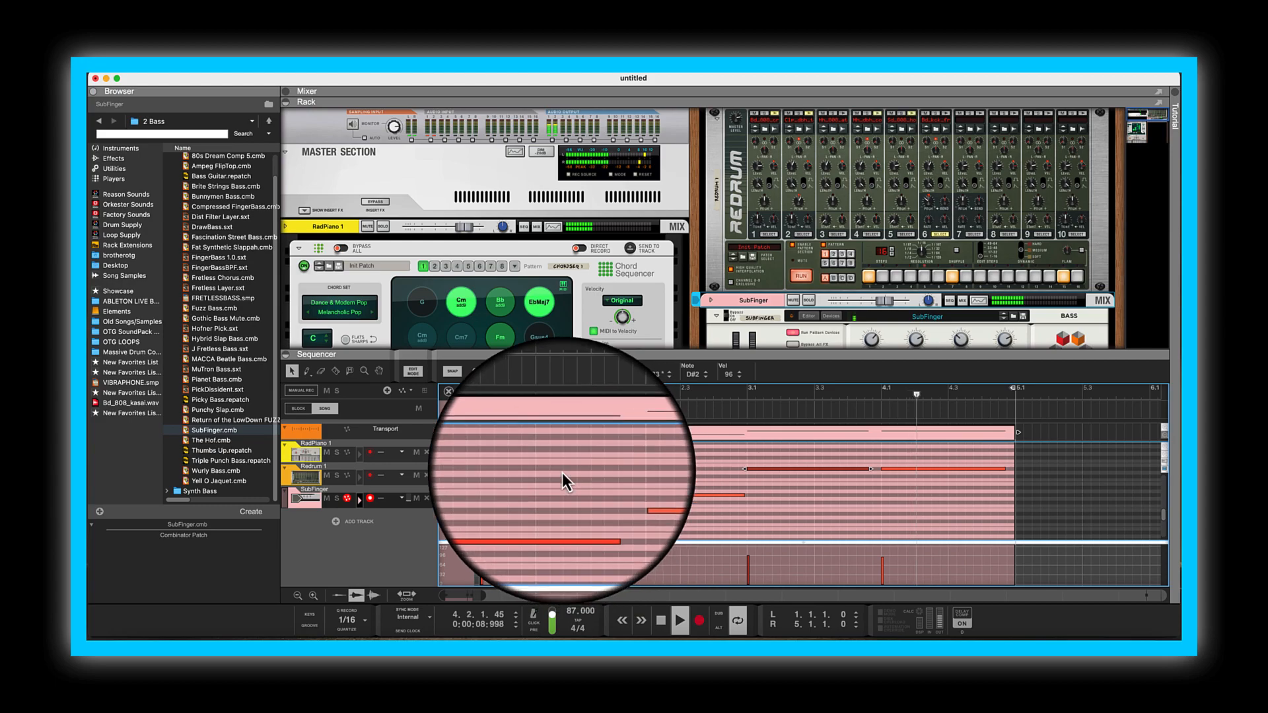
pyautogui.click(288, 358)
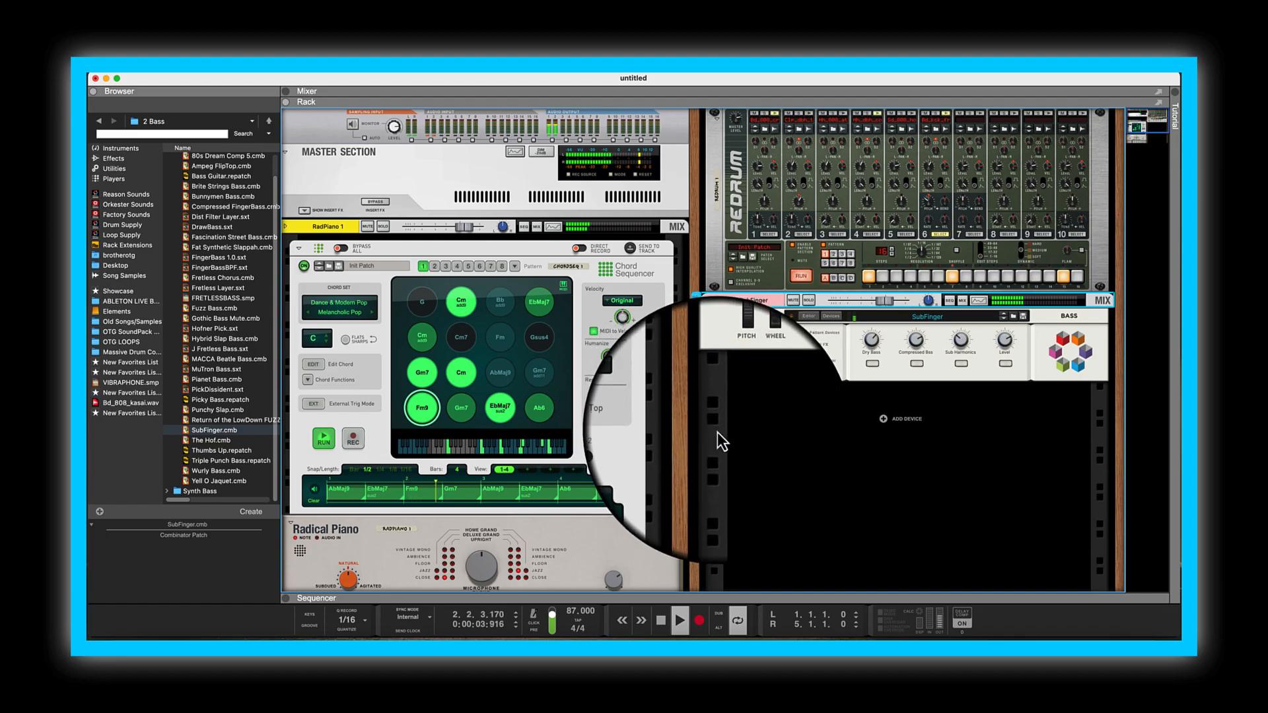
# Raise SubFinger's Sub Harmonics and Dry Bass amounts and slightly lower the RadPiano 1 channel's level.
pyautogui.moveTo(958, 344); pyautogui.dragTo(960, 338)
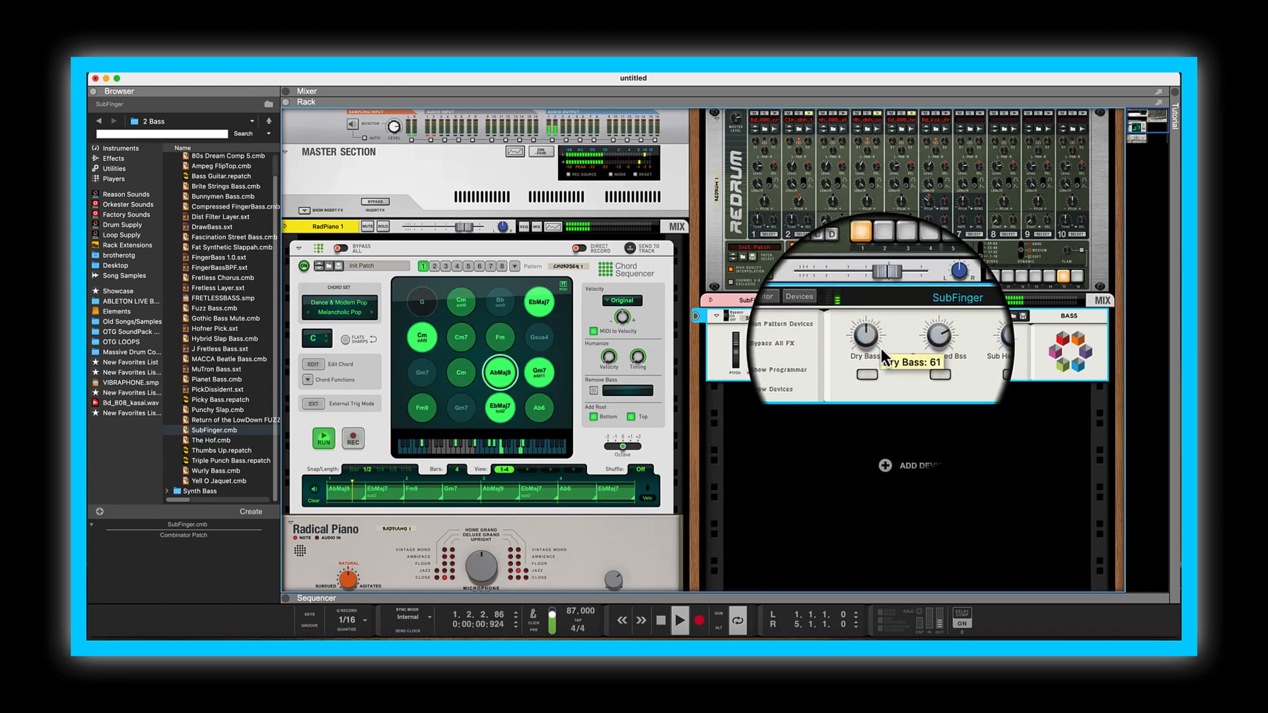
pyautogui.moveTo(881, 348); pyautogui.dragTo(881, 343)
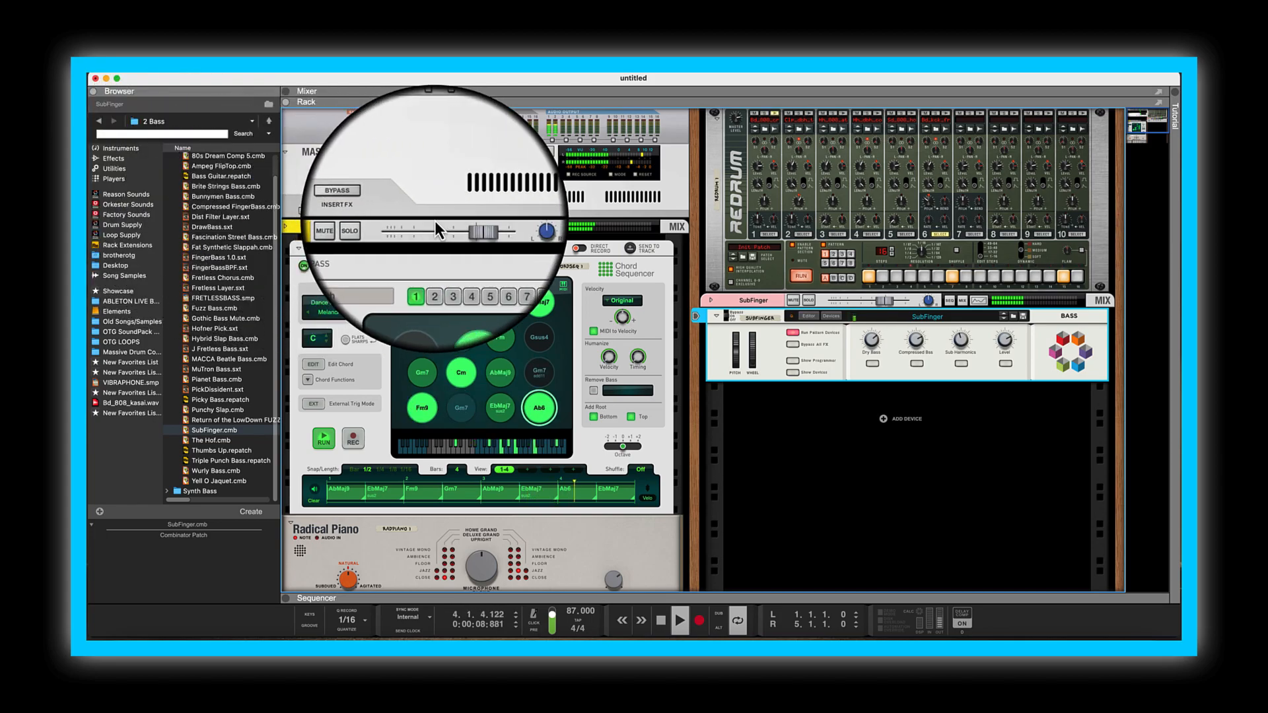
pyautogui.click(458, 231)
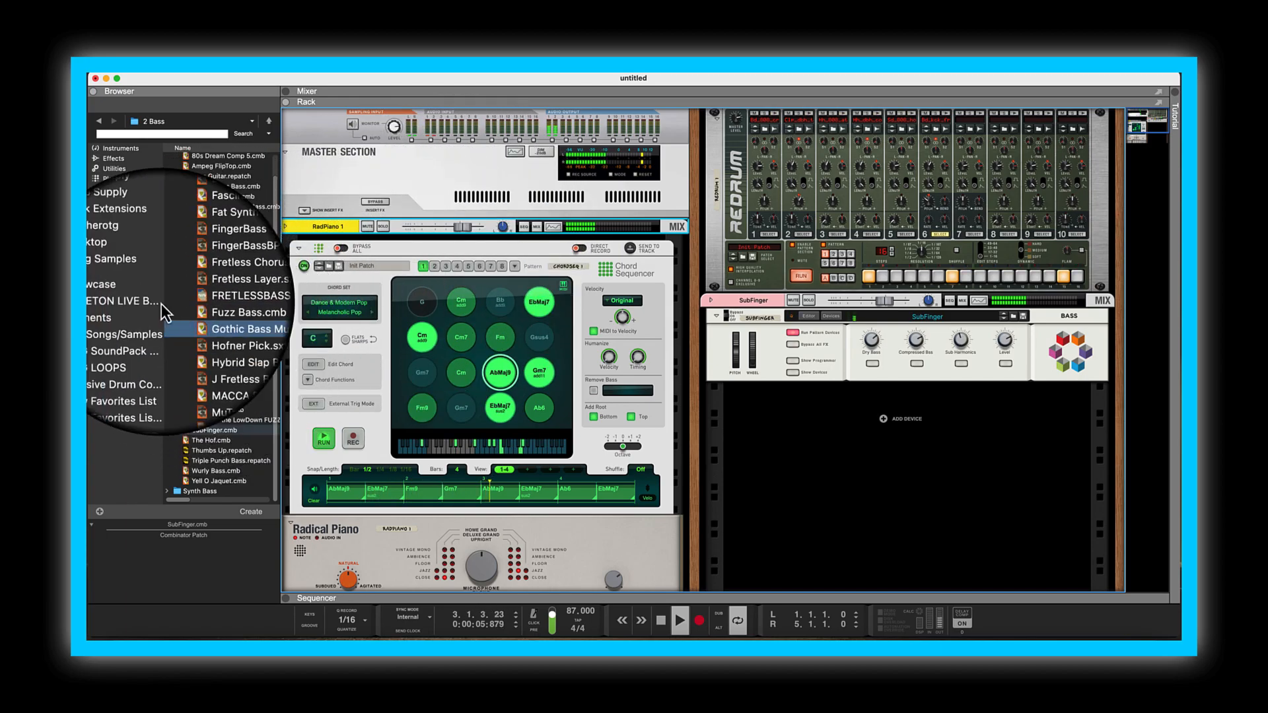
# Open the 13 Strings & Voice folder in the Reason Sounds library.
pyautogui.click(117, 196)
pyautogui.click(200, 177)
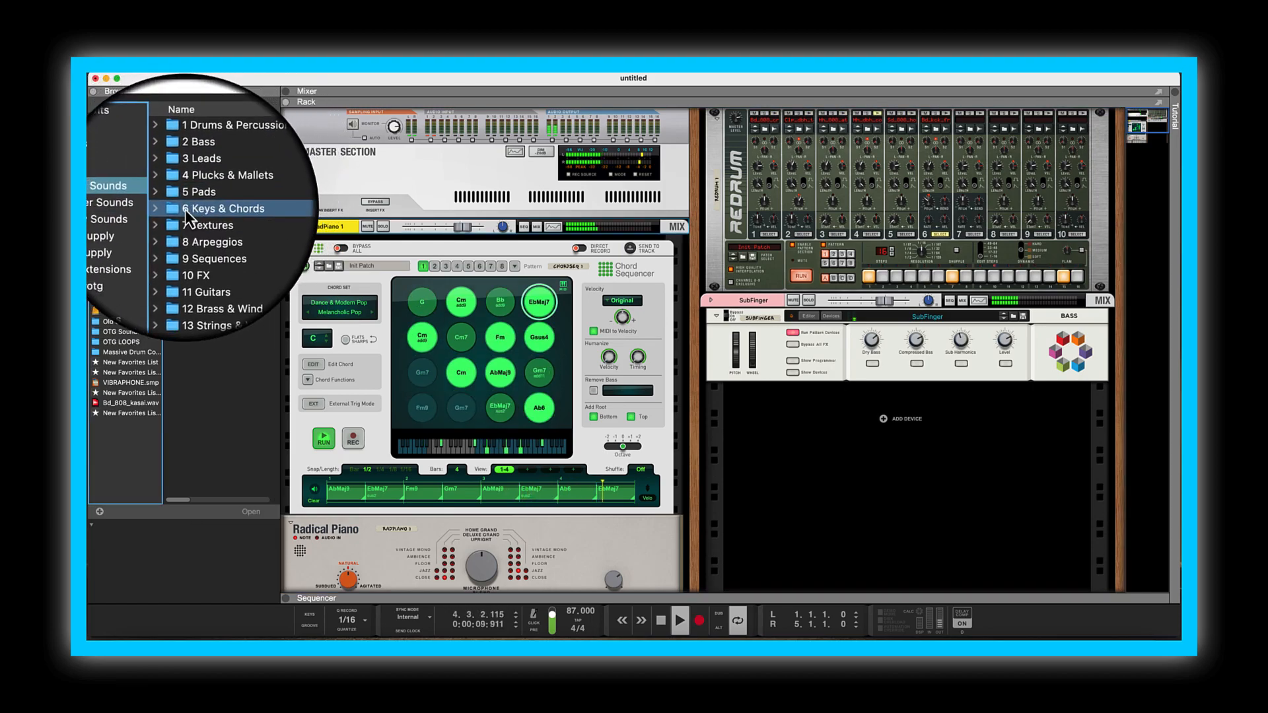
pyautogui.scroll(-3, 156, 233)
pyautogui.click(200, 279)
pyautogui.doubleClick(201, 279)
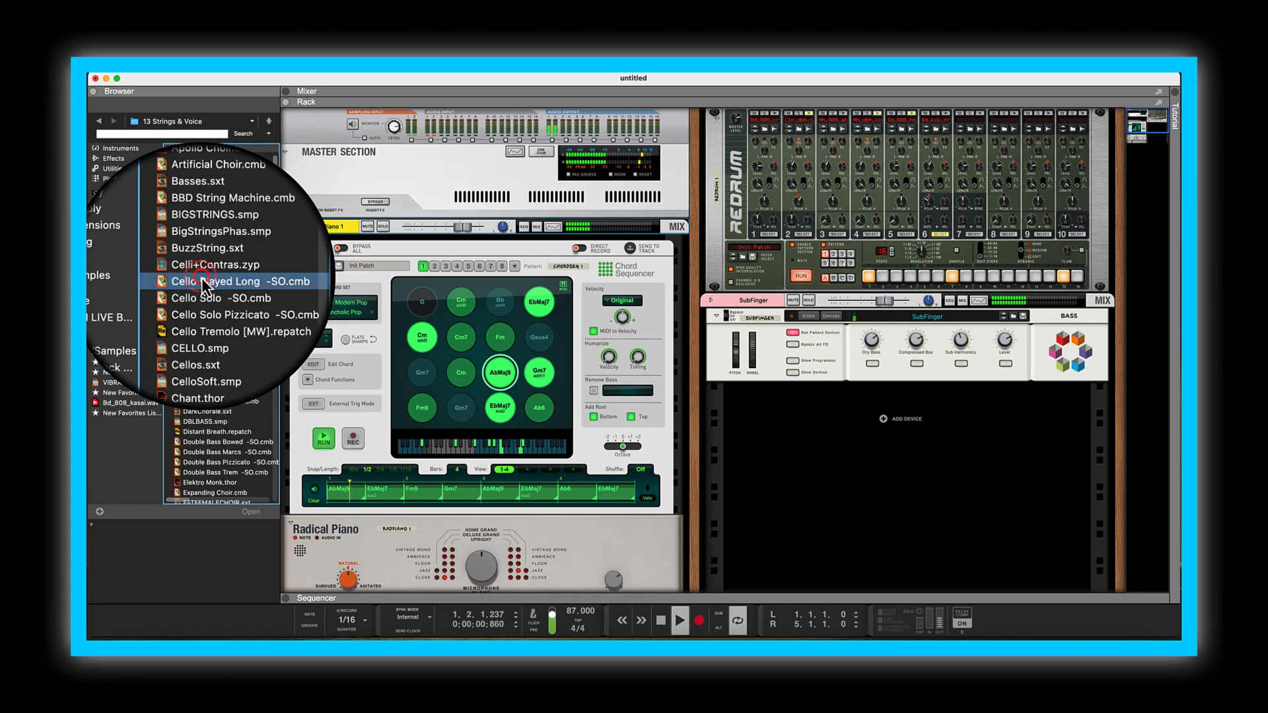
# Browse the cello patches and add Cloudbusting Cellos.cmb to the rack below SubFinger.
pyautogui.click(225, 327)
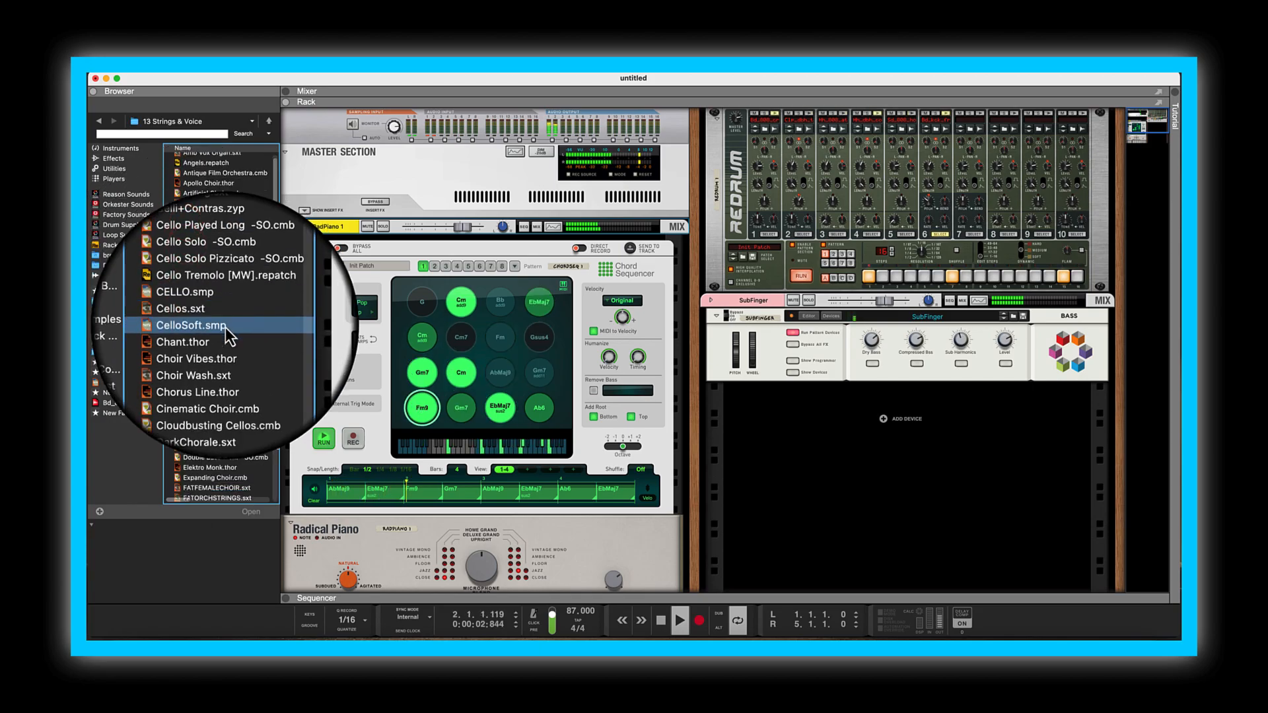
pyautogui.scroll(-2, 225, 326)
pyautogui.click(224, 327)
pyautogui.click(201, 333)
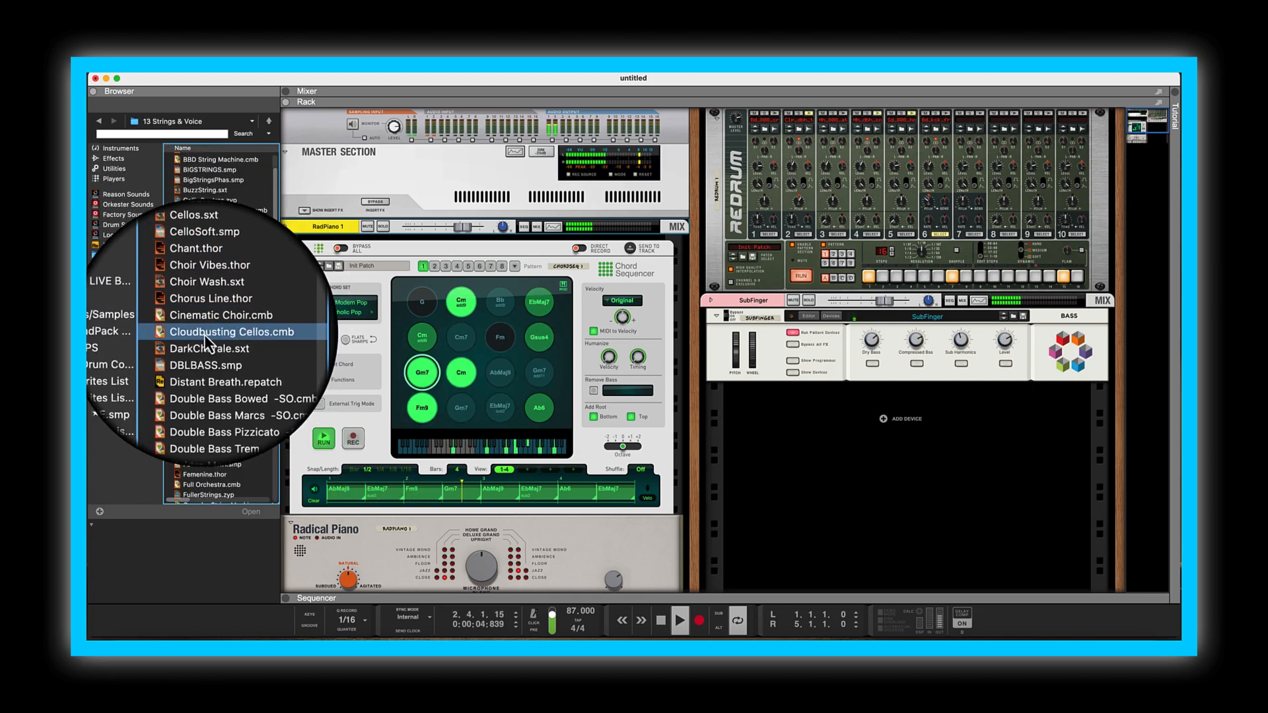
pyautogui.moveTo(191, 332); pyautogui.dragTo(760, 467)
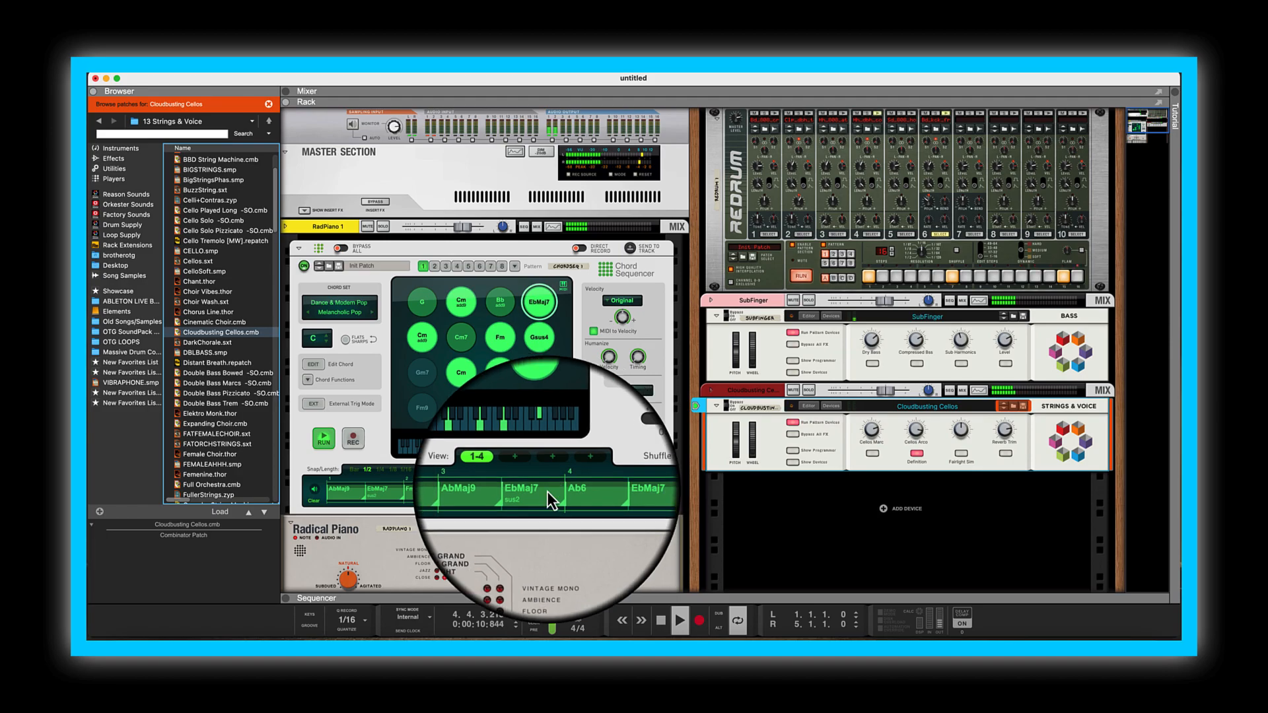
# Set the Cloudbusting Cellos channel's level to -2.46 dB and record a cello part over the four-bar loop.
pyautogui.moveTo(881, 393); pyautogui.dragTo(870, 392)
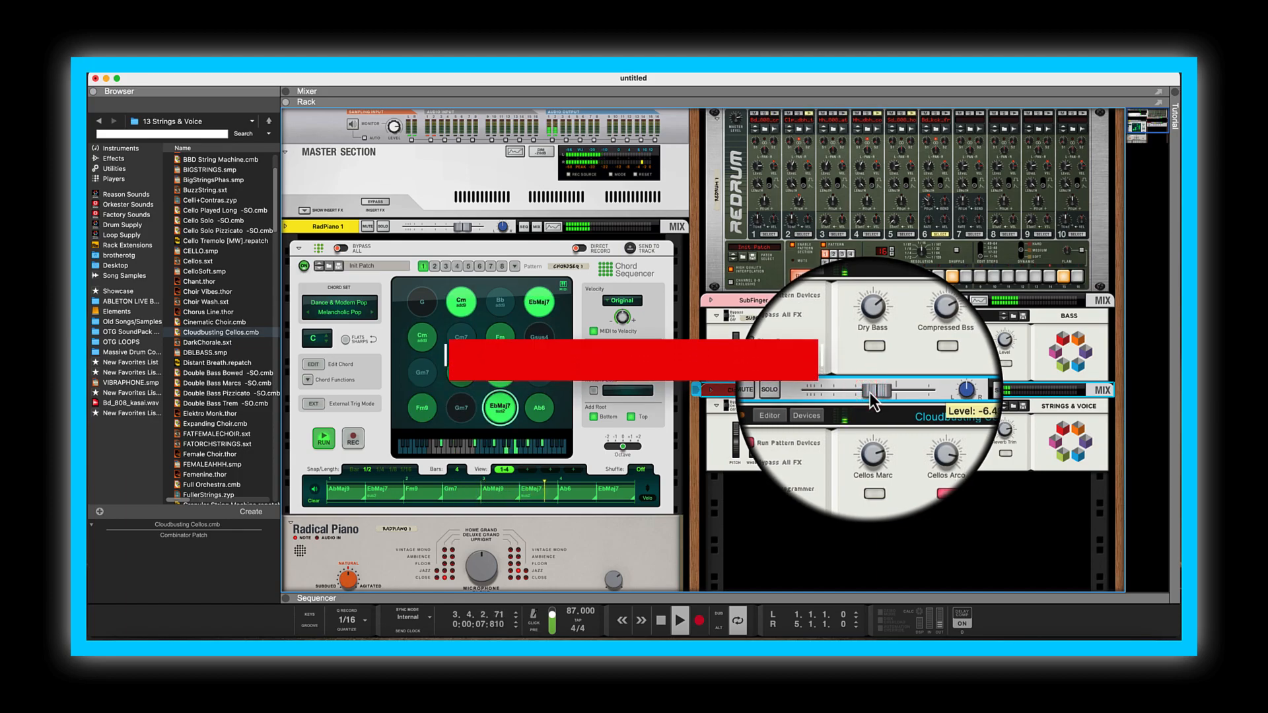
pyautogui.moveTo(870, 392); pyautogui.dragTo(878, 396)
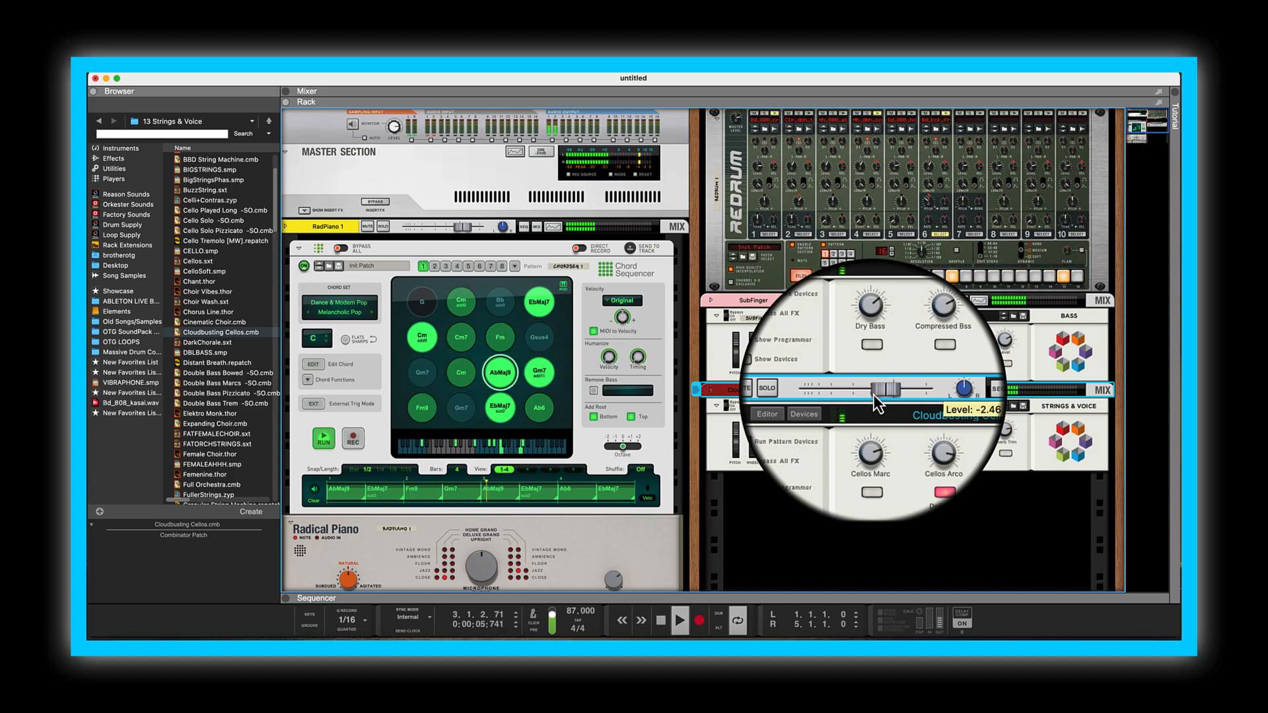
pyautogui.click(700, 622)
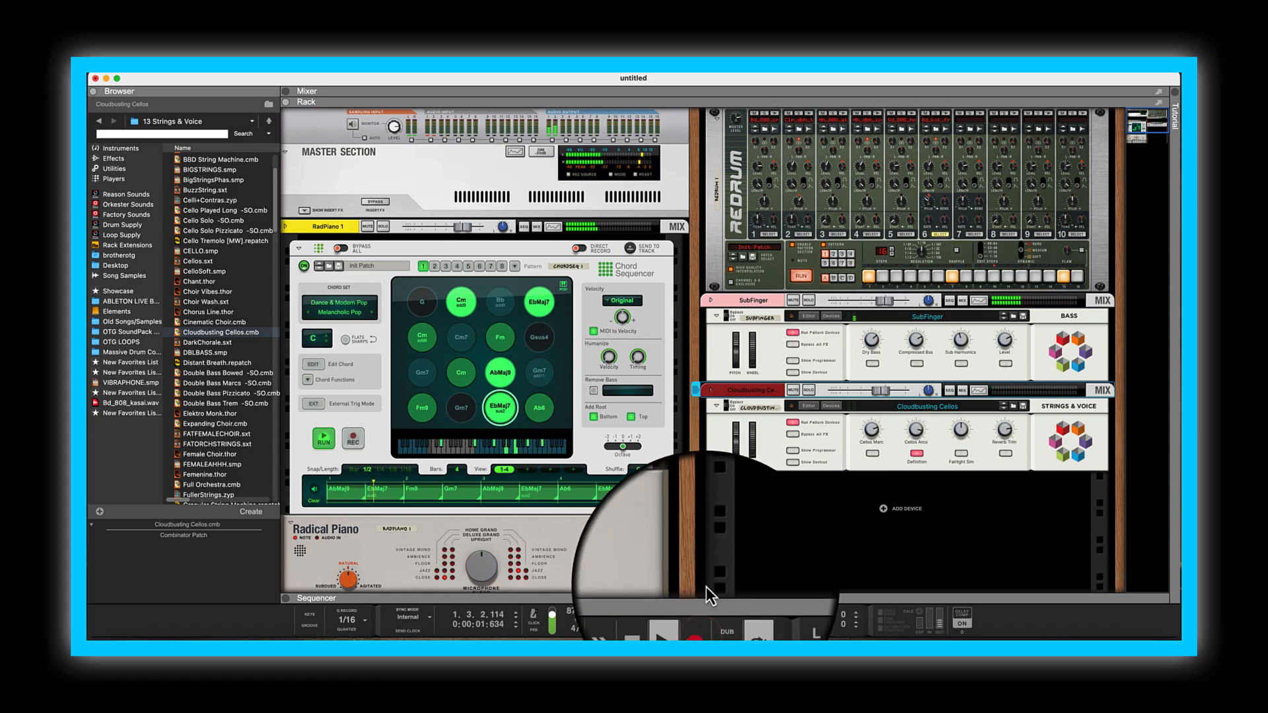
# Check the recorded cello clip in the sequencer, return to the full rack and slightly lower the Cloudbusting Cellos channel's level.
pyautogui.click(285, 599)
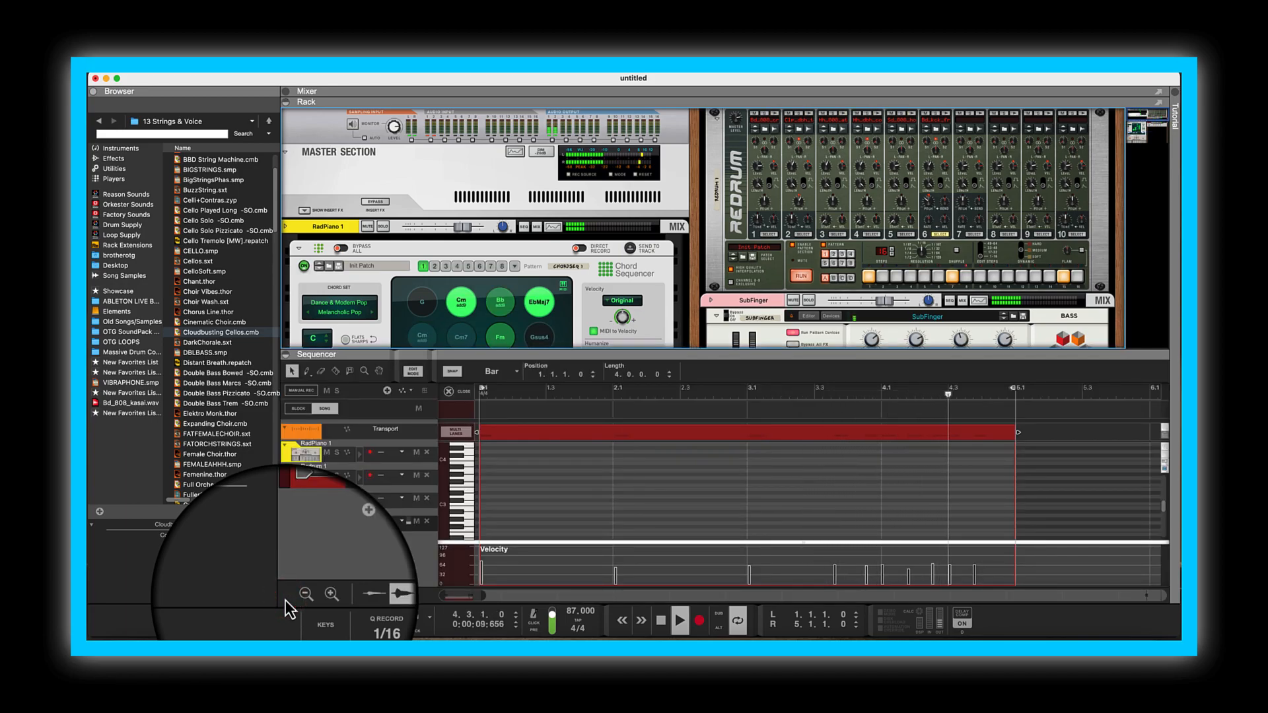
pyautogui.click(287, 355)
pyautogui.scroll(-2, 835, 525)
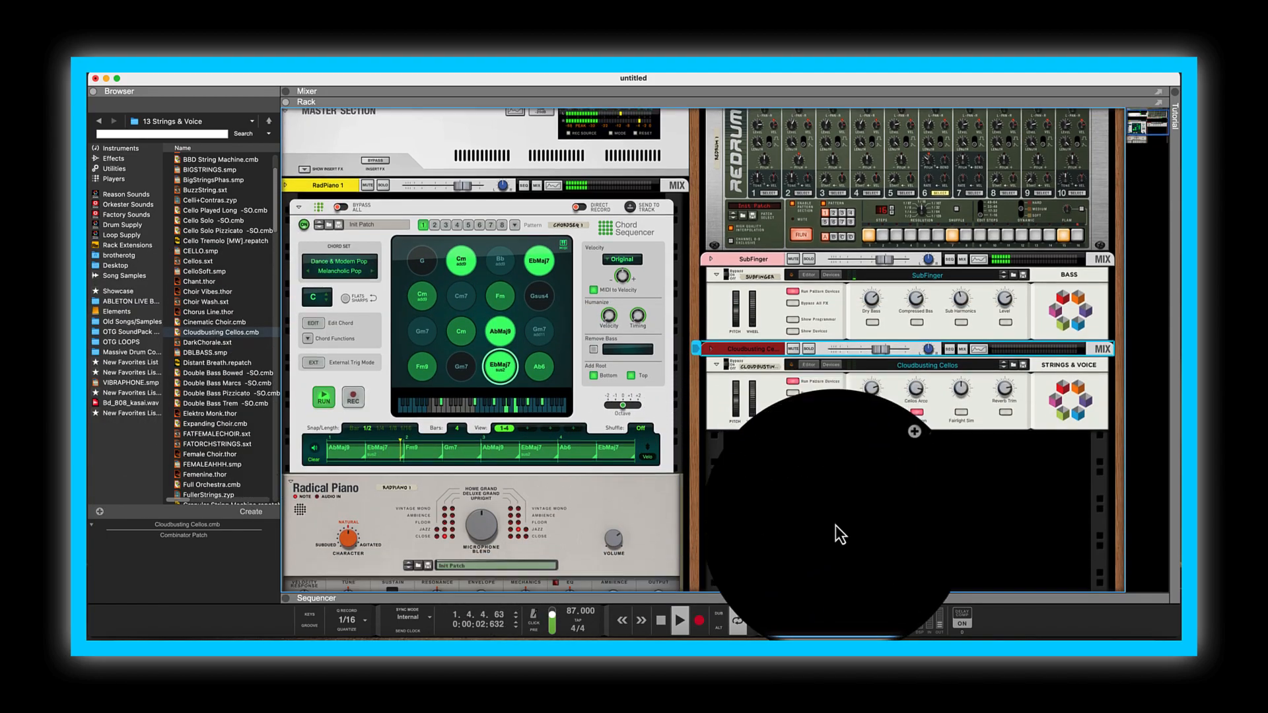
pyautogui.scroll(-1, 835, 525)
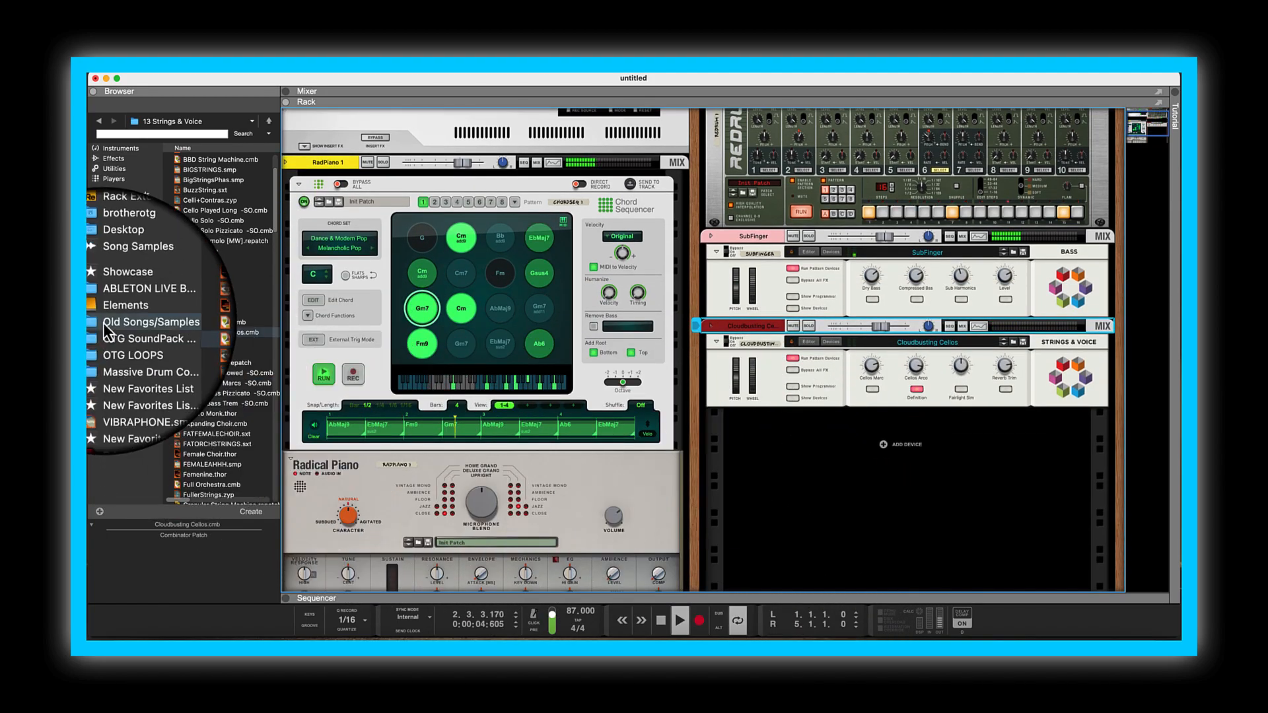
pyautogui.scroll(-12, 224, 397)
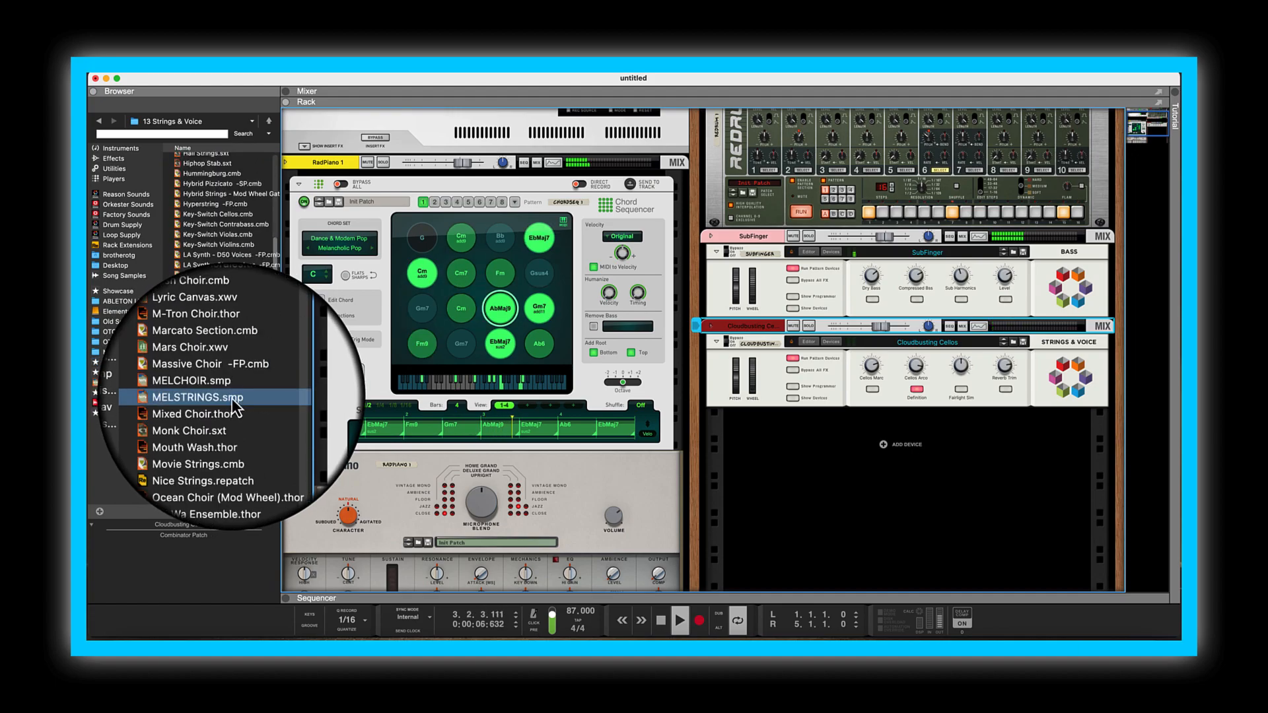
pyautogui.scroll(4, 235, 406)
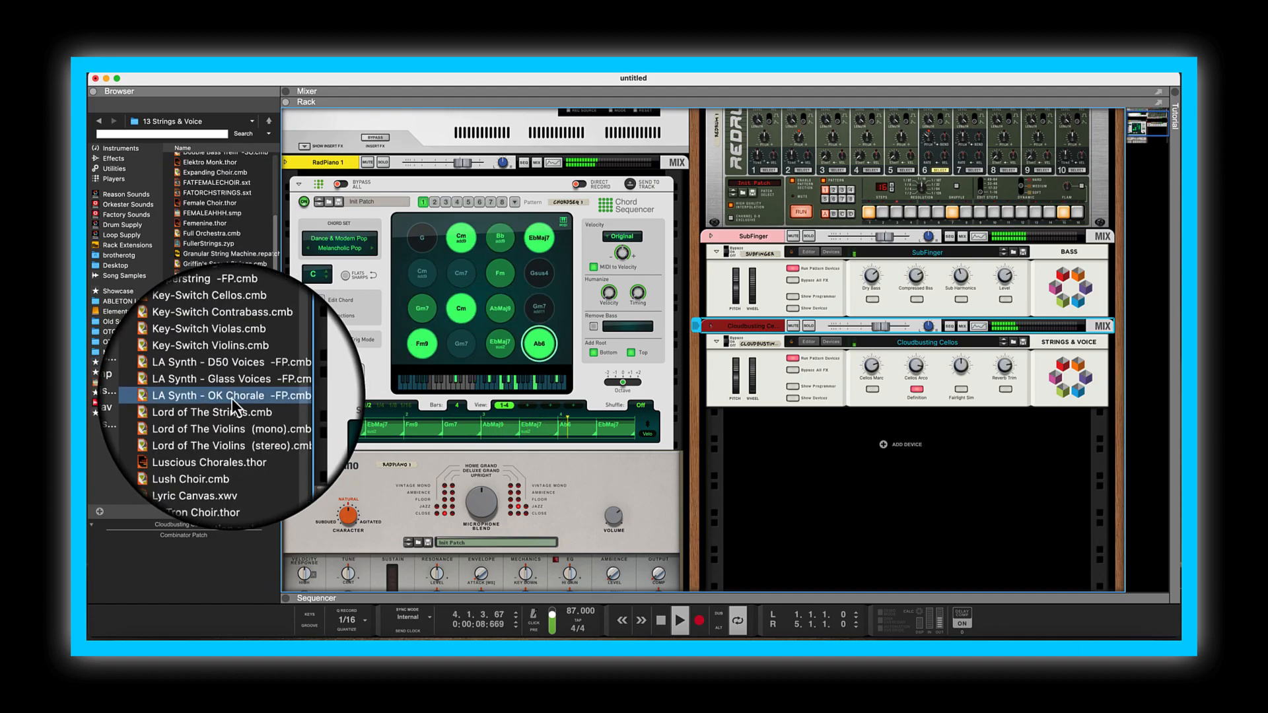
pyautogui.moveTo(880, 327); pyautogui.dragTo(872, 328)
# Add the PIZZICATO.smp patch from the strings folder to the rack below Cloudbusting Cellos.
pyautogui.scroll(-5, 188, 423)
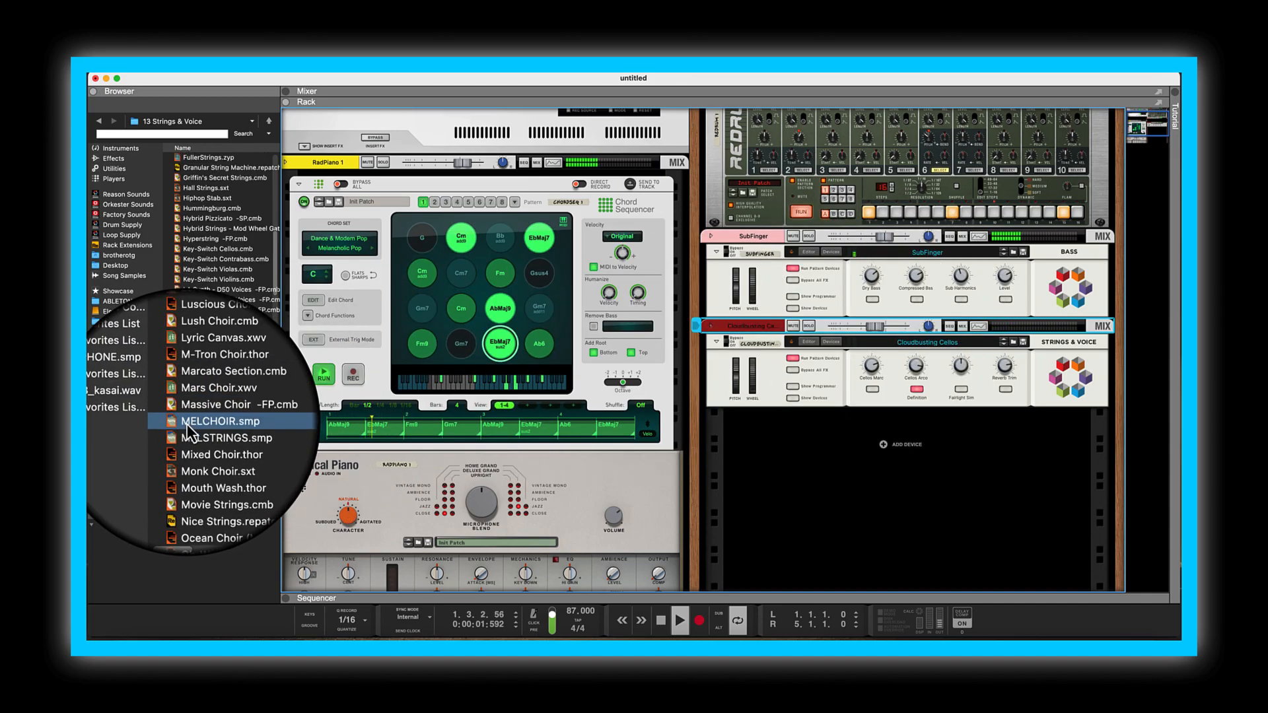
pyautogui.scroll(-3, 188, 424)
pyautogui.scroll(-3, 188, 424)
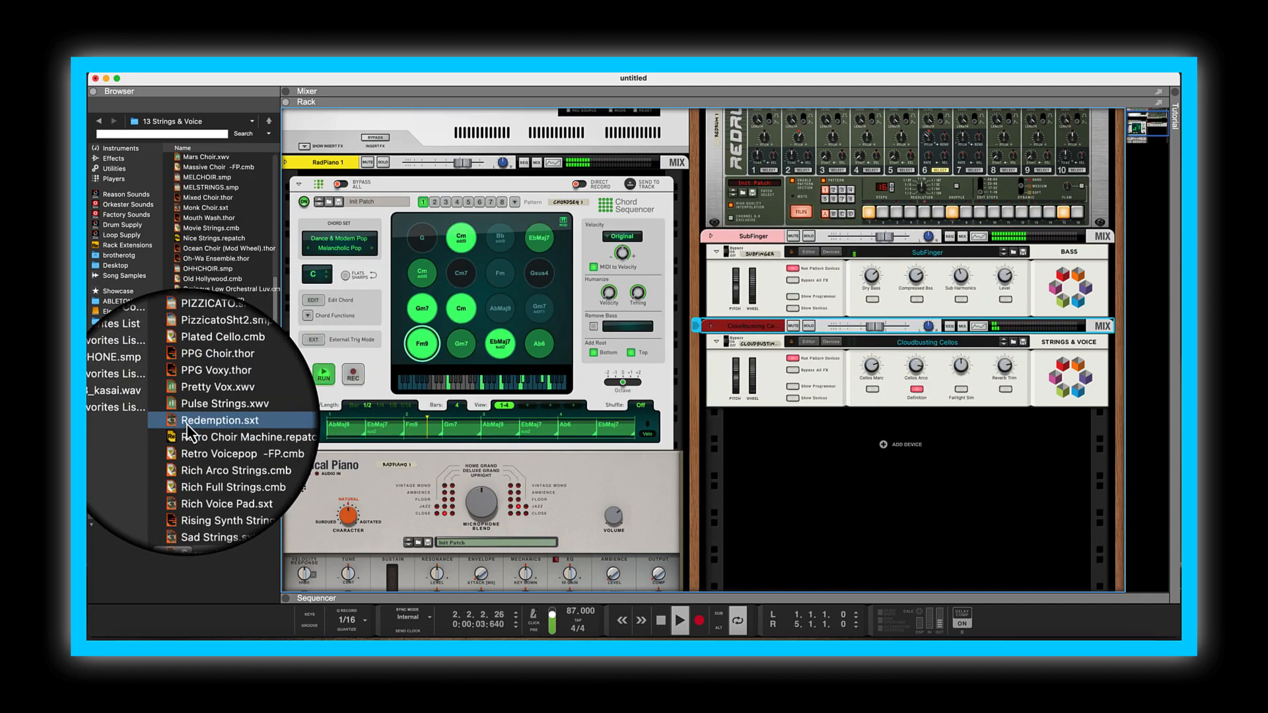
pyautogui.click(197, 350)
pyautogui.moveTo(580, 420); pyautogui.dragTo(792, 456)
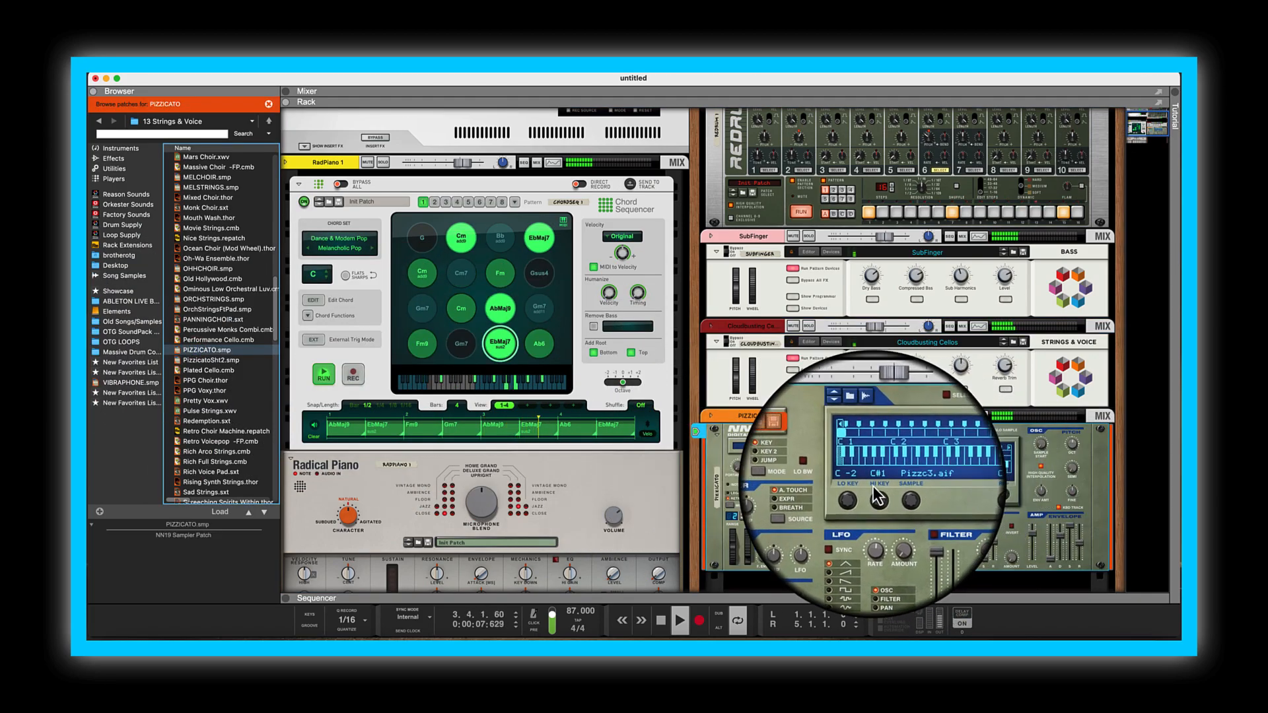
# Lower the PIZZICATO channel's level in the rack.
pyautogui.click(891, 422)
pyautogui.moveTo(890, 424); pyautogui.dragTo(887, 420)
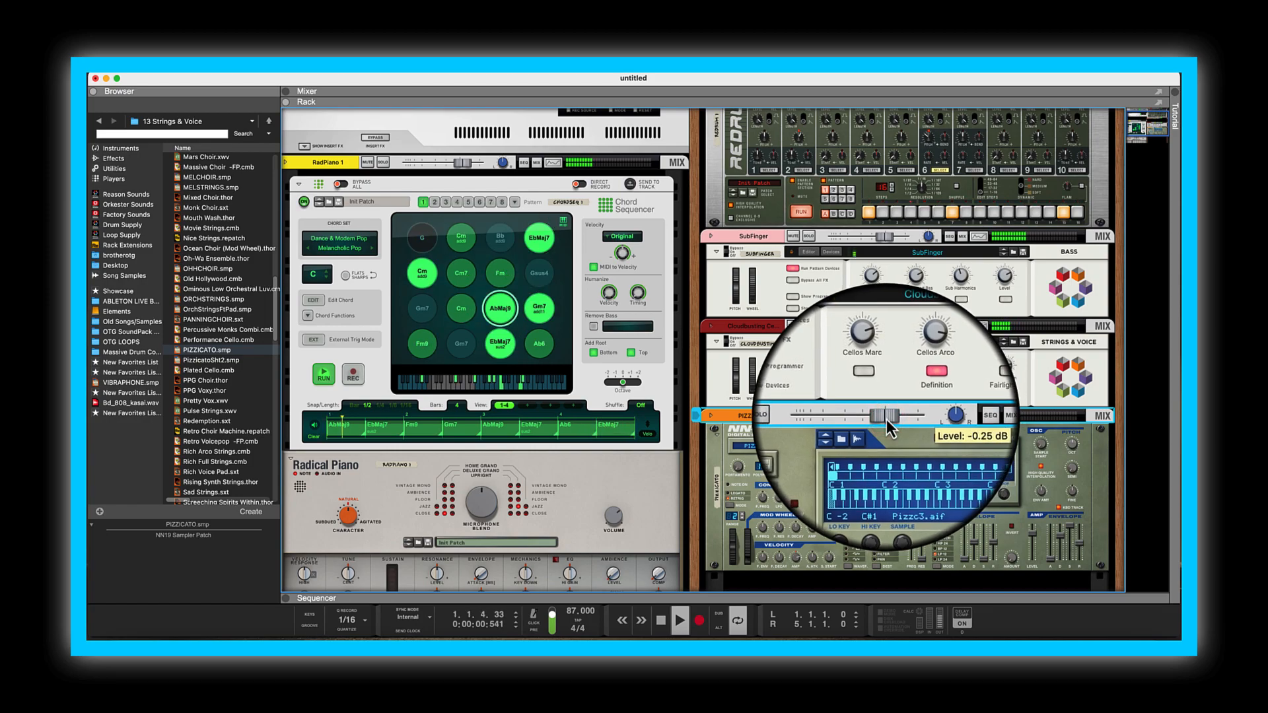
pyautogui.click(887, 420)
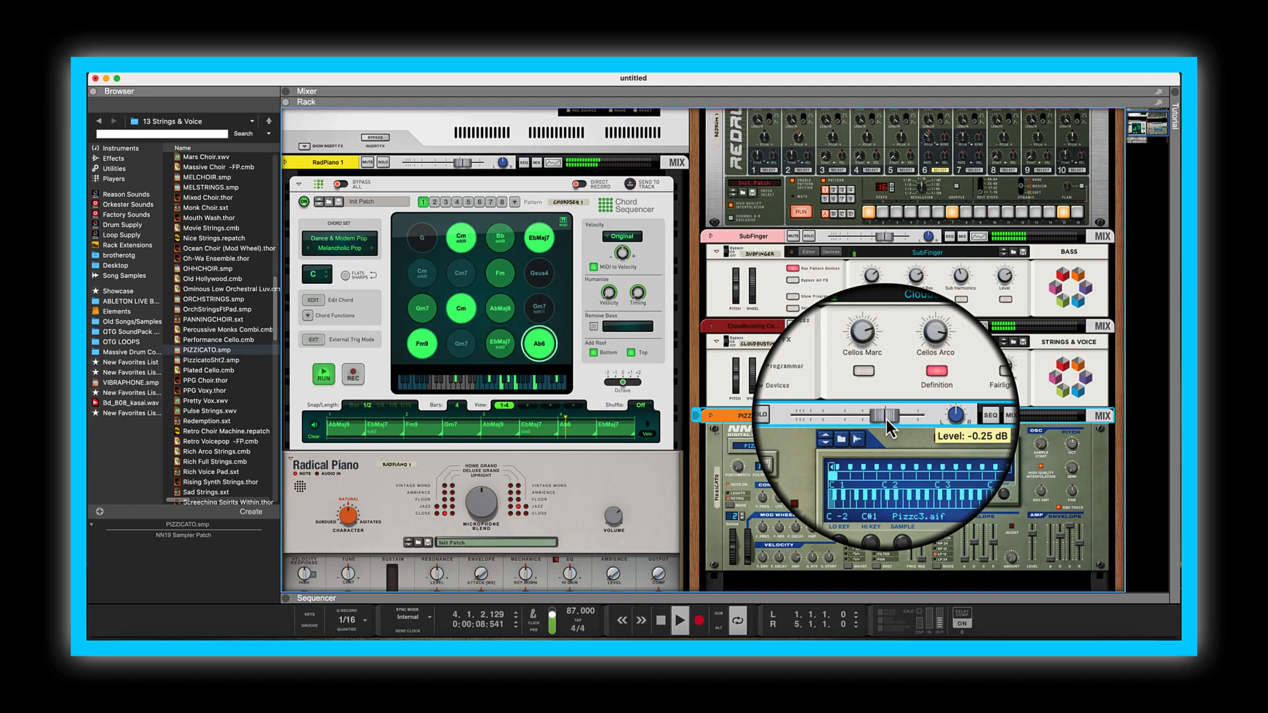
pyautogui.moveTo(887, 426); pyautogui.dragTo(875, 428)
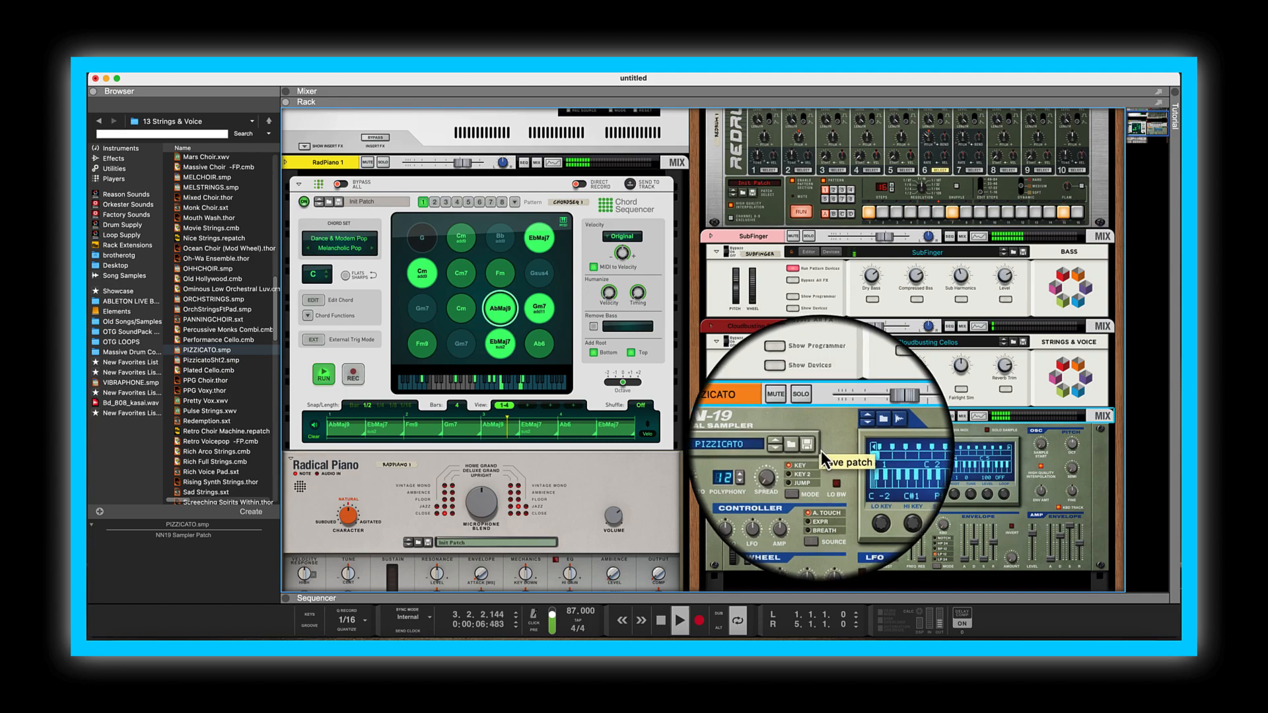
# Record a pizzicato part on the PIZZICATO track over the four-bar loop and reduce its channel level a little further.
pyautogui.click(702, 618)
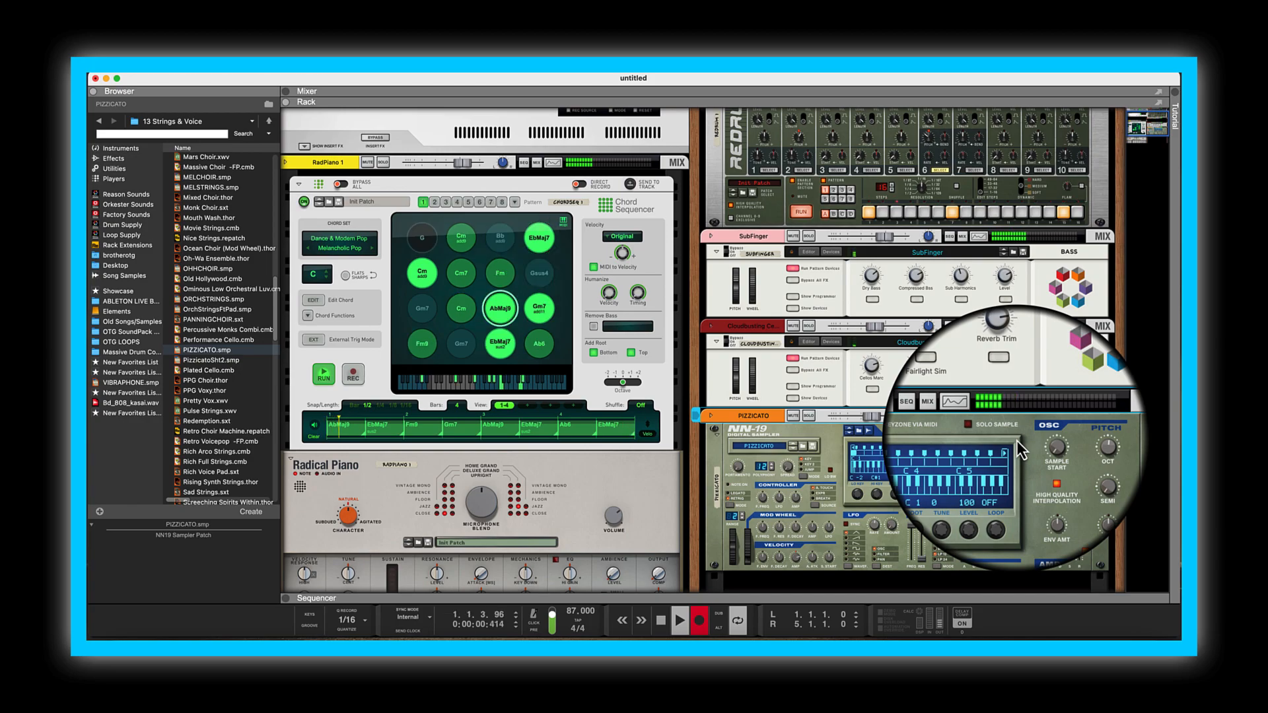
pyautogui.click(700, 616)
pyautogui.moveTo(872, 417); pyautogui.dragTo(864, 419)
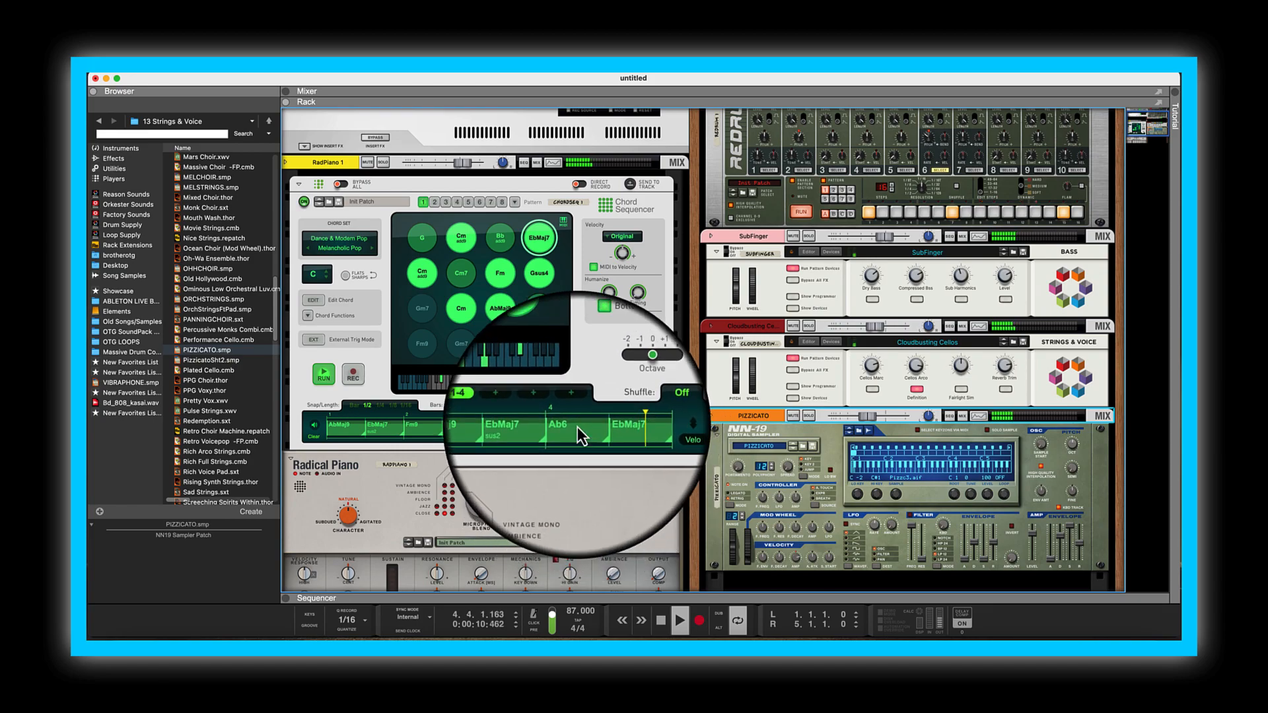
# Browse the remaining patches in the 13 Strings & Voice folder and add SUPERSTRINGS.sxt to the rack below PIZZICATO.
pyautogui.scroll(-1, 292, 399)
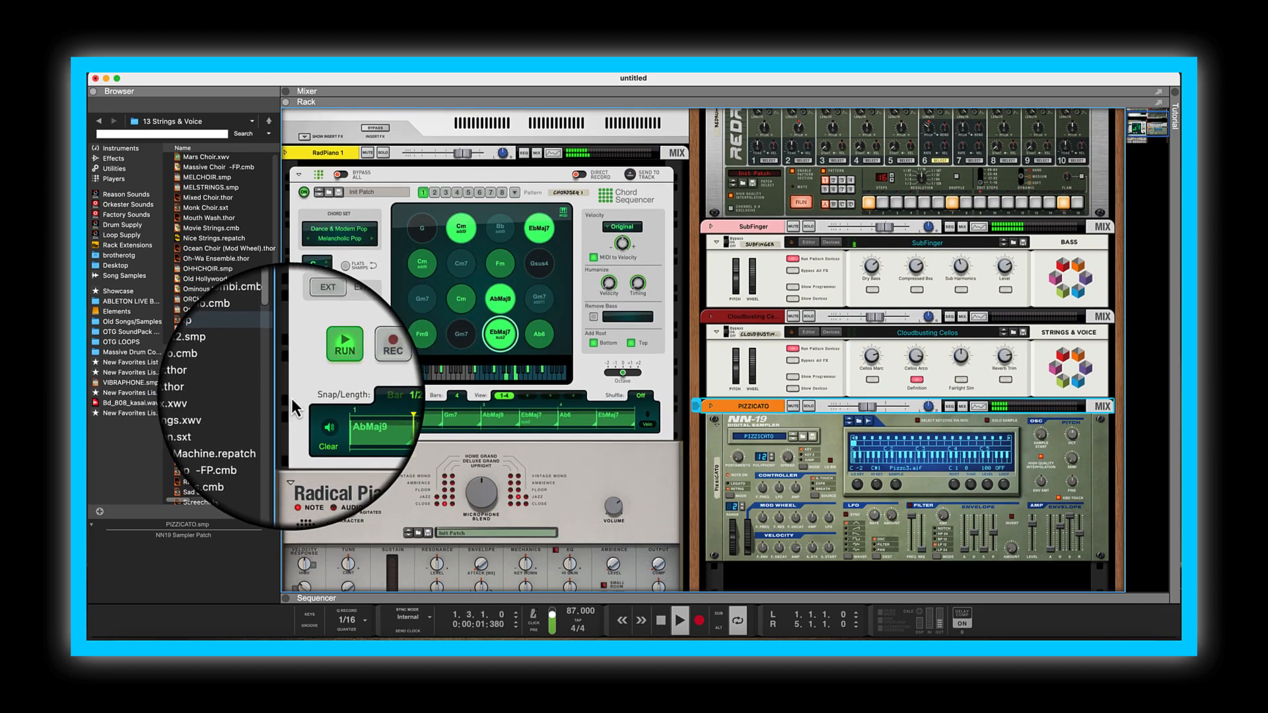
pyautogui.scroll(-4, 620, 463)
pyautogui.scroll(-8, 238, 453)
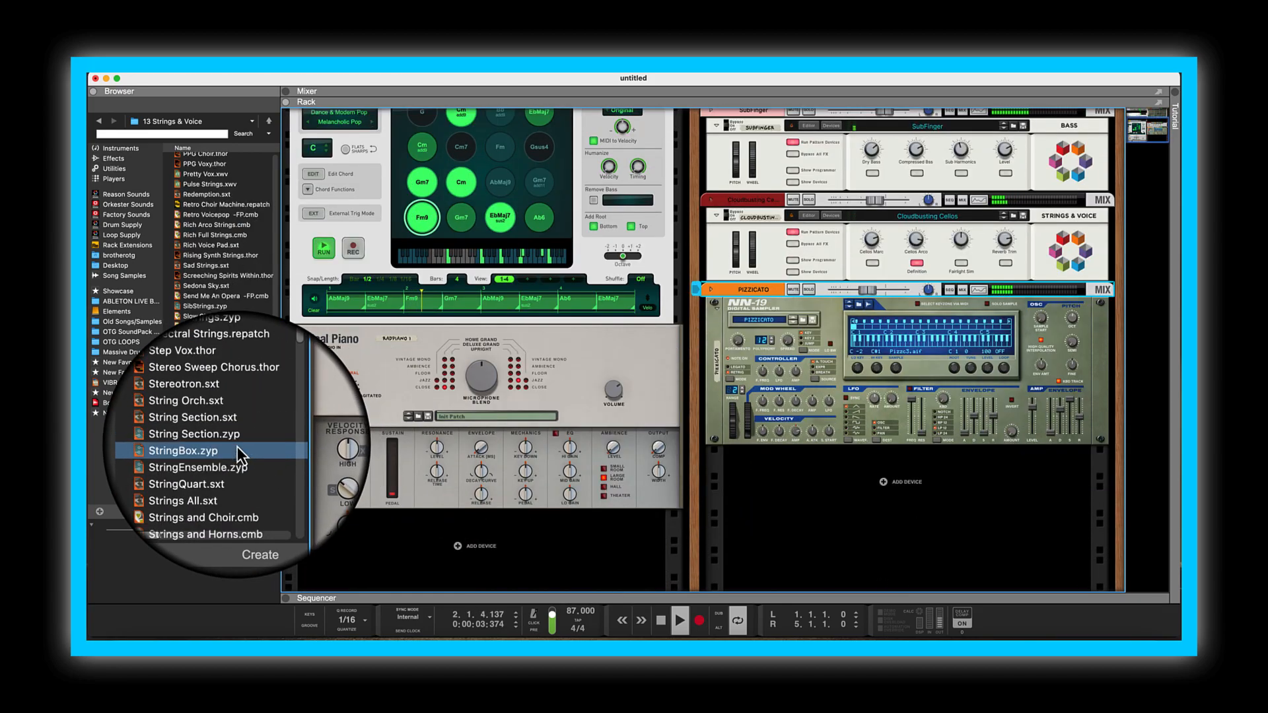
pyautogui.scroll(-6, 239, 454)
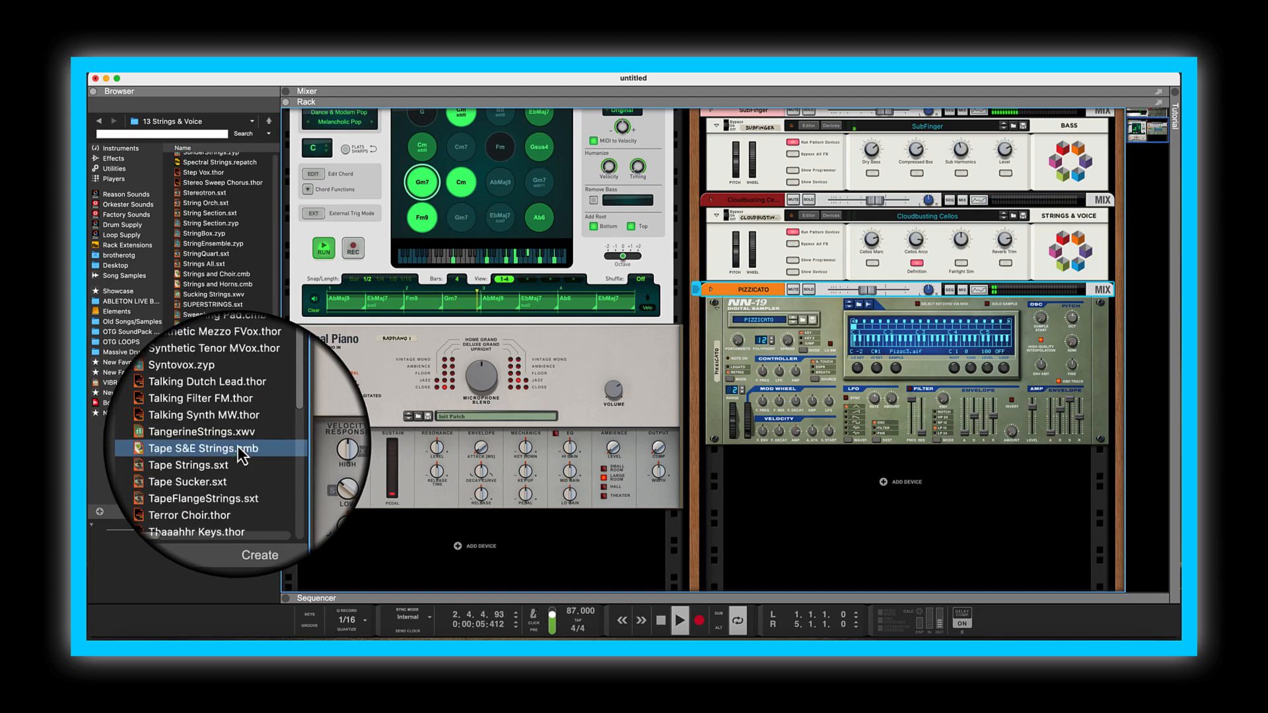
pyautogui.scroll(-6, 239, 454)
pyautogui.scroll(-1, 238, 446)
pyautogui.scroll(-1, 238, 446)
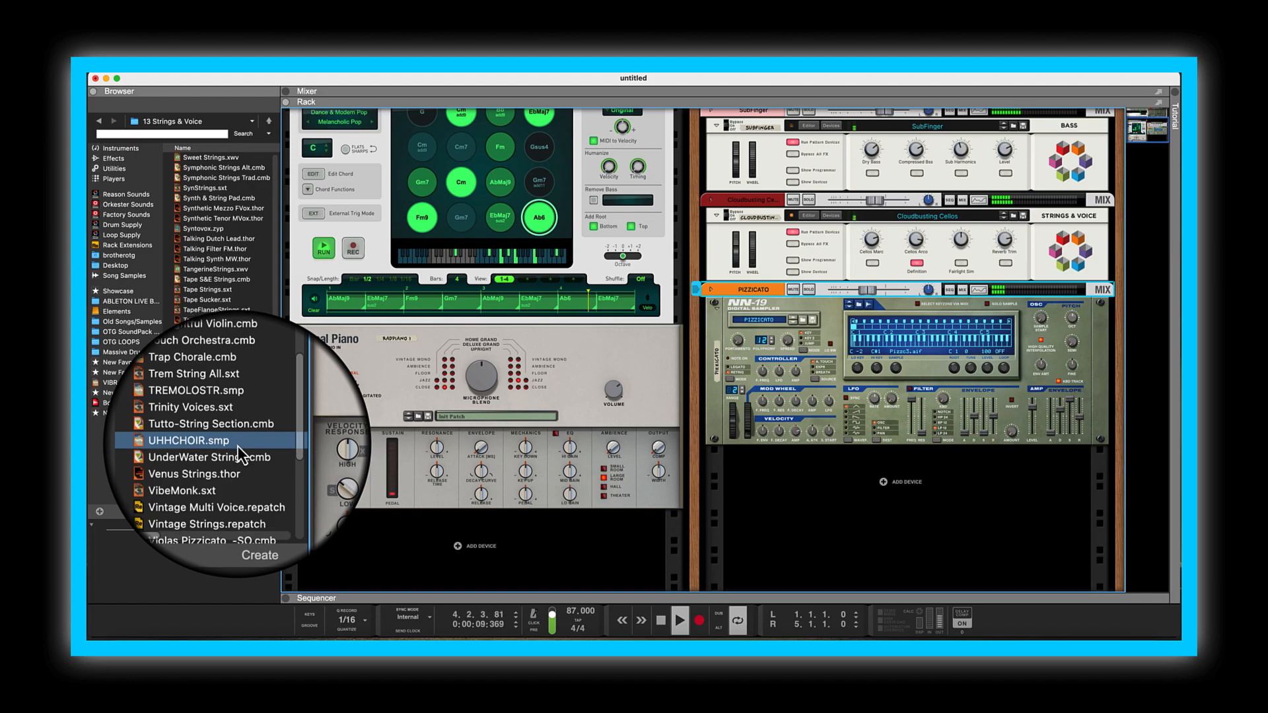
pyautogui.scroll(-12, 239, 450)
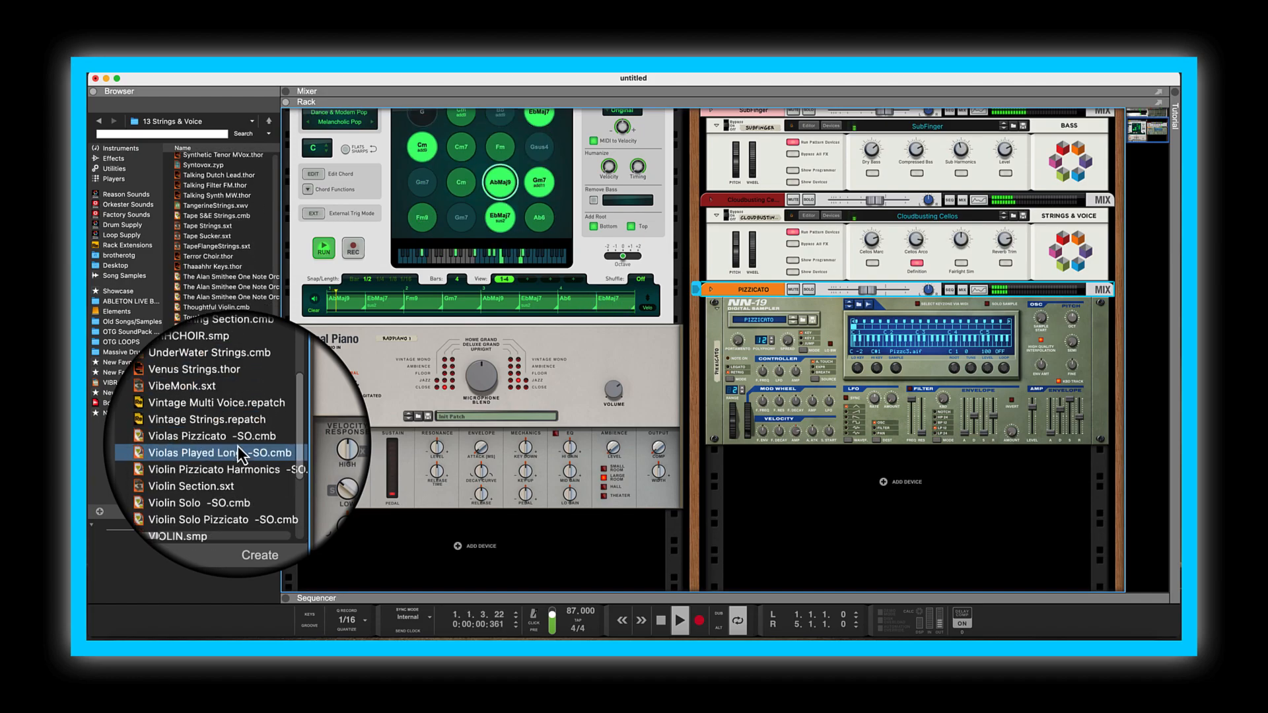
pyautogui.scroll(-12, 238, 446)
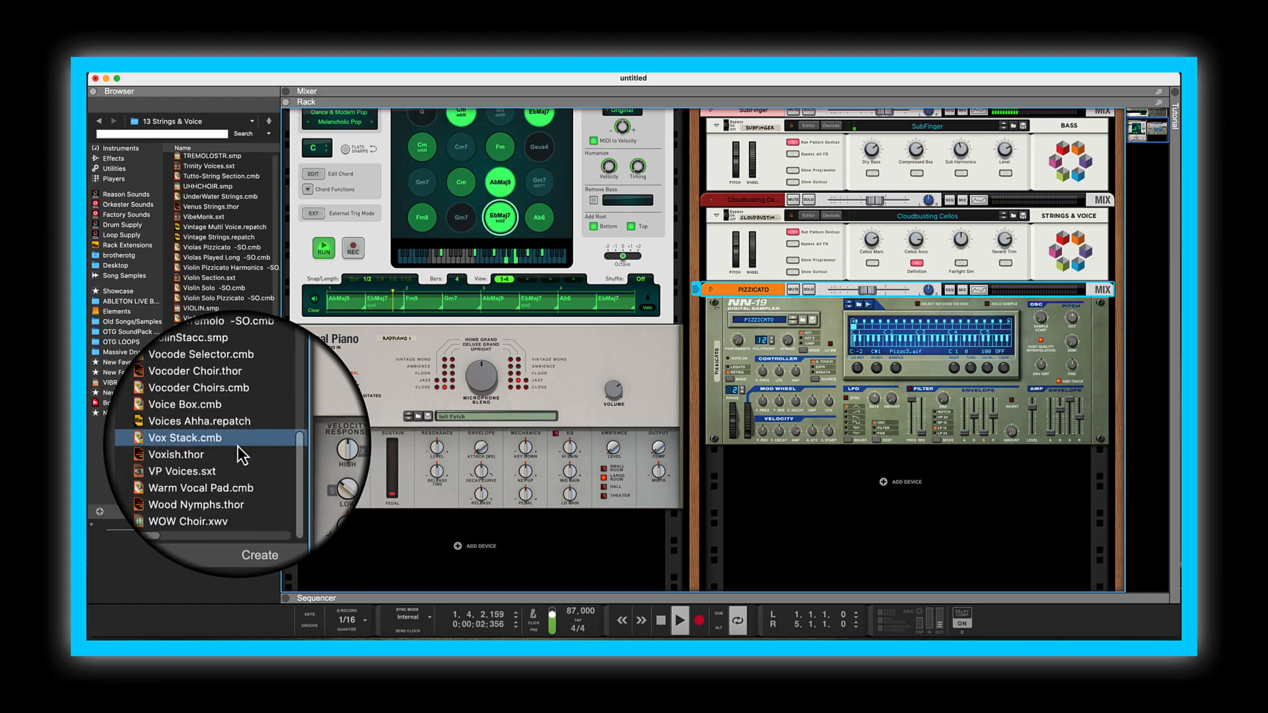
pyautogui.scroll(15, 238, 445)
pyautogui.scroll(4, 237, 446)
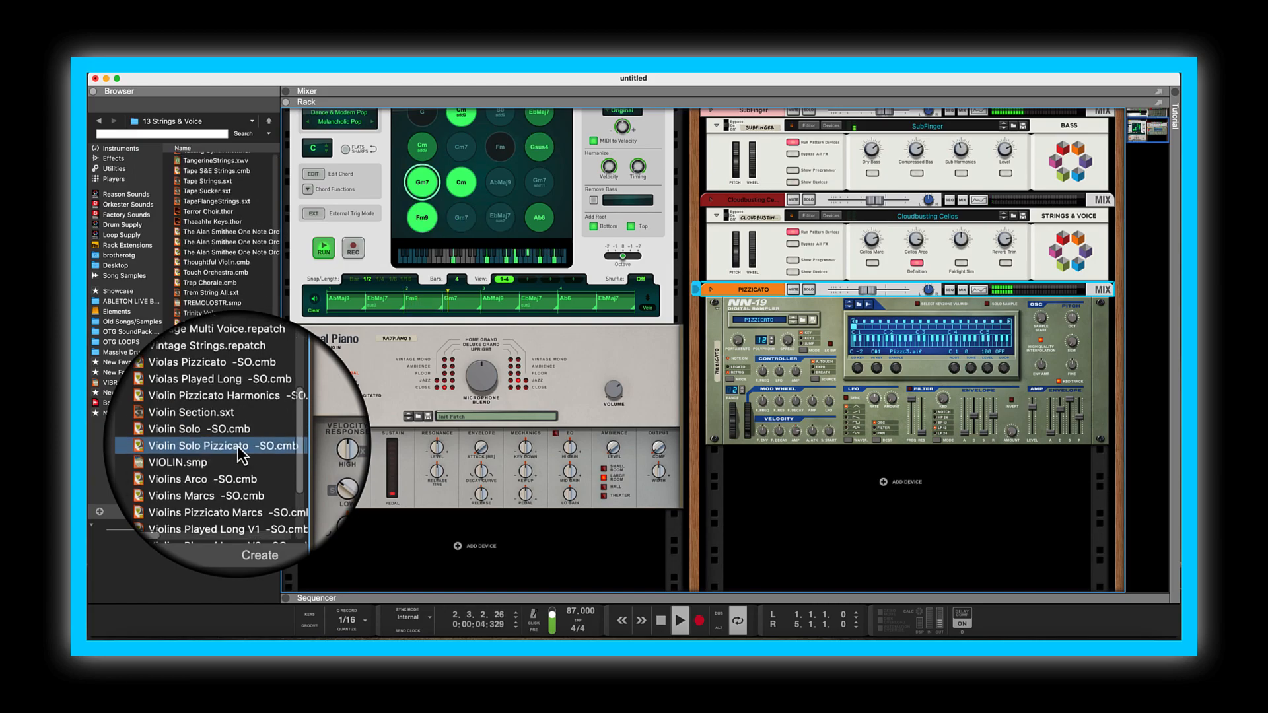
pyautogui.scroll(9, 242, 455)
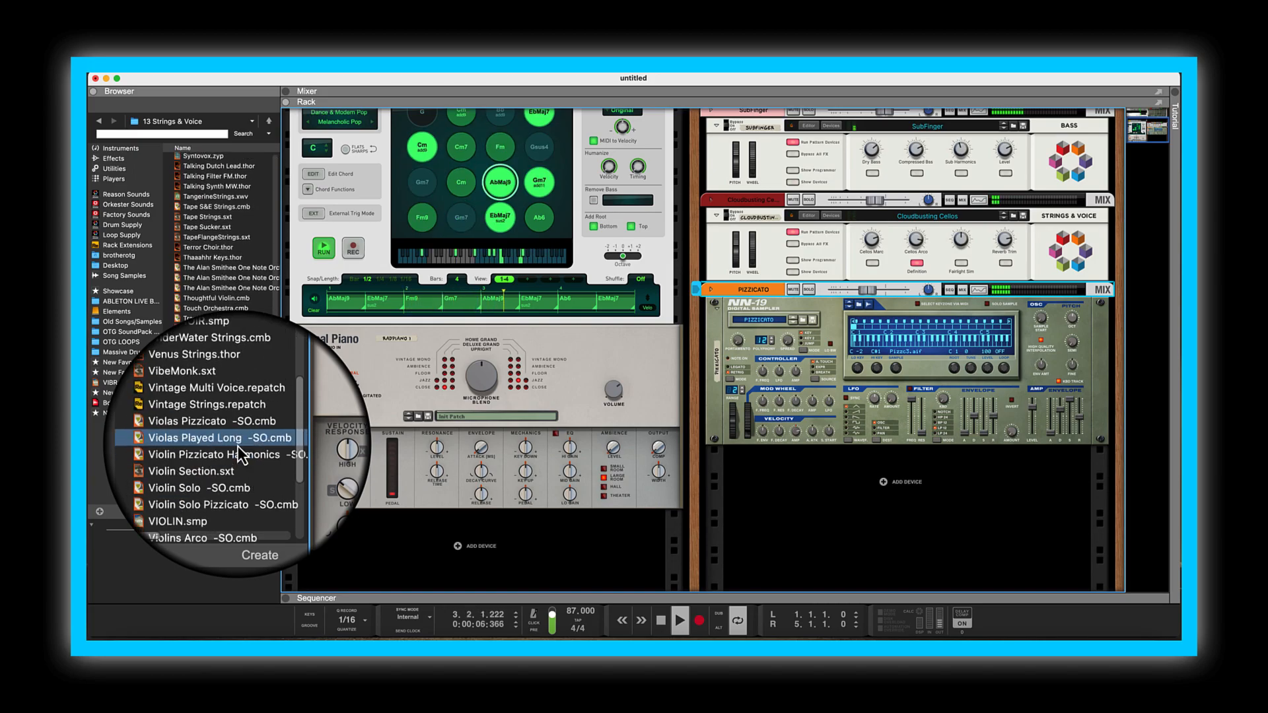
pyautogui.scroll(4, 242, 453)
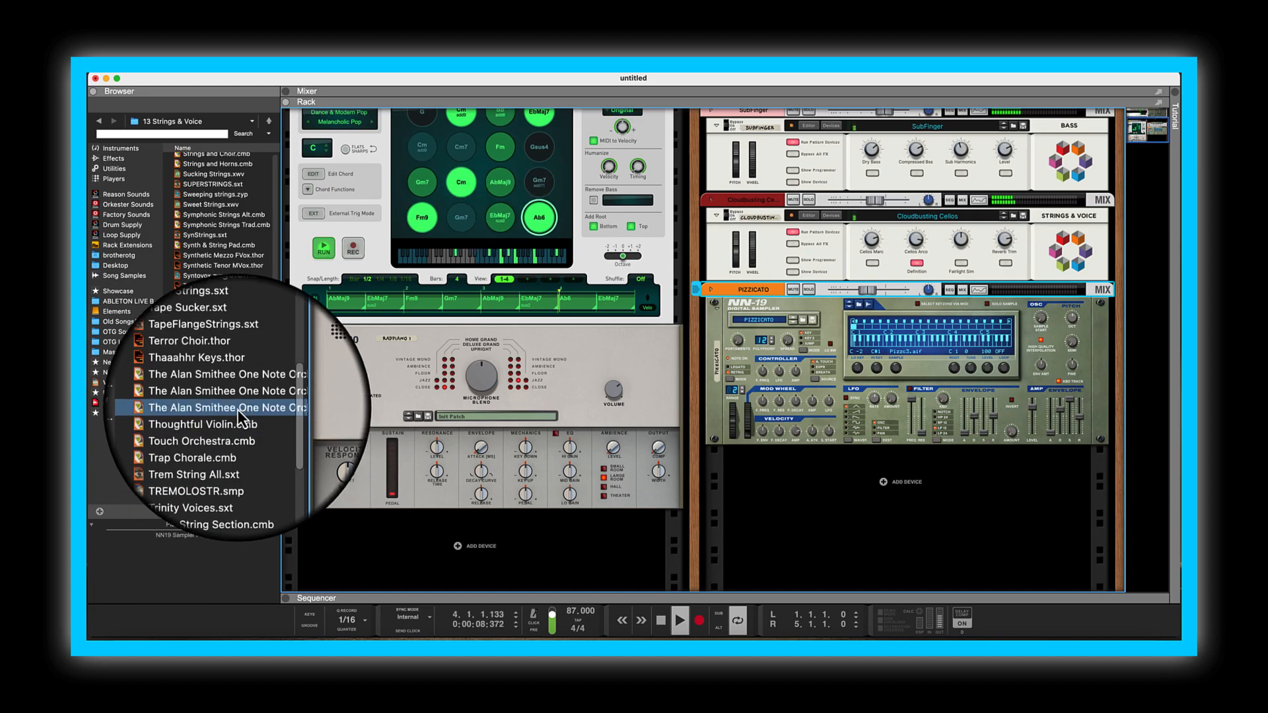
pyautogui.moveTo(230, 192); pyautogui.dragTo(713, 545)
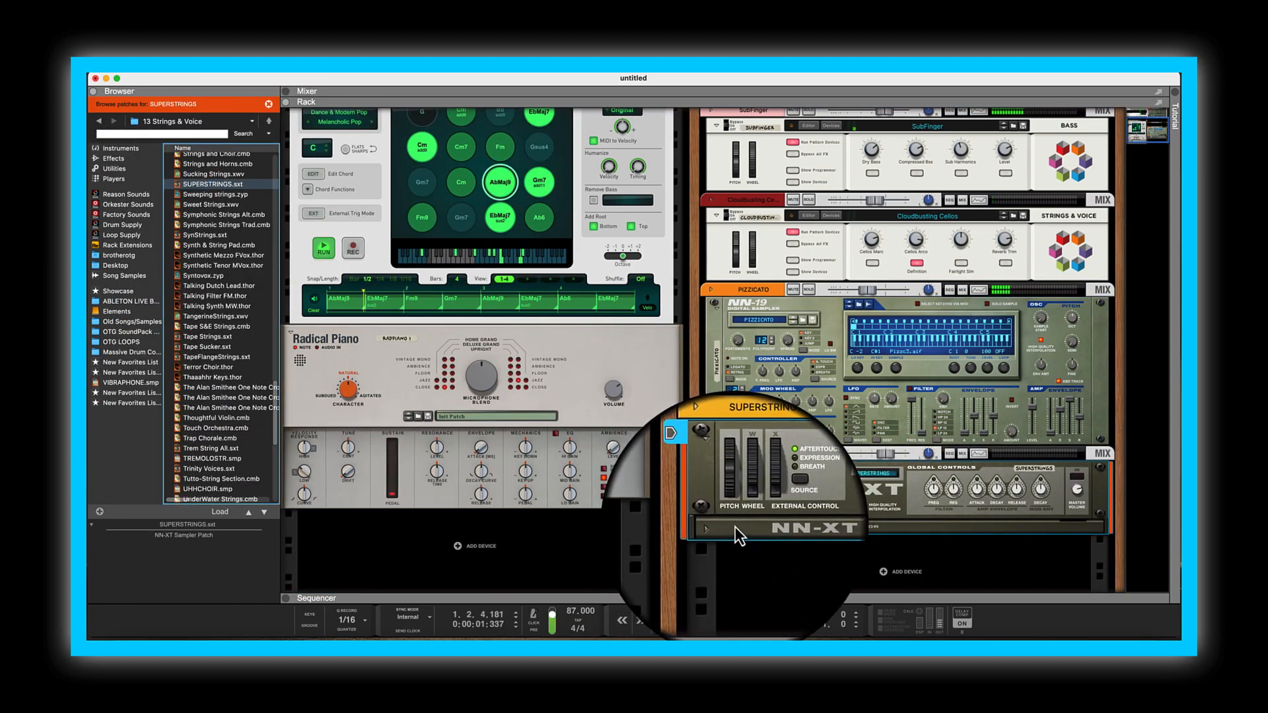
# Substantially lower the SUPERSTRINGS channel's level to balance it with the other parts.
pyautogui.moveTo(889, 454); pyautogui.dragTo(866, 459)
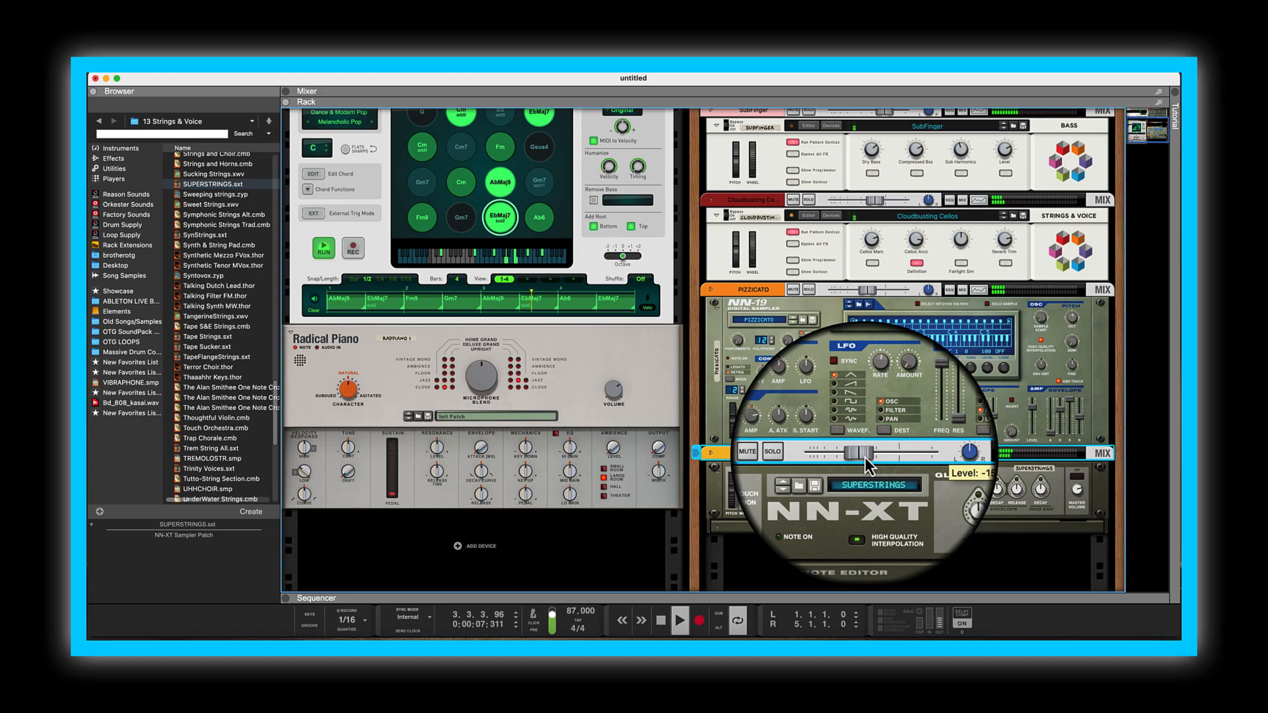
pyautogui.moveTo(866, 459); pyautogui.dragTo(871, 460)
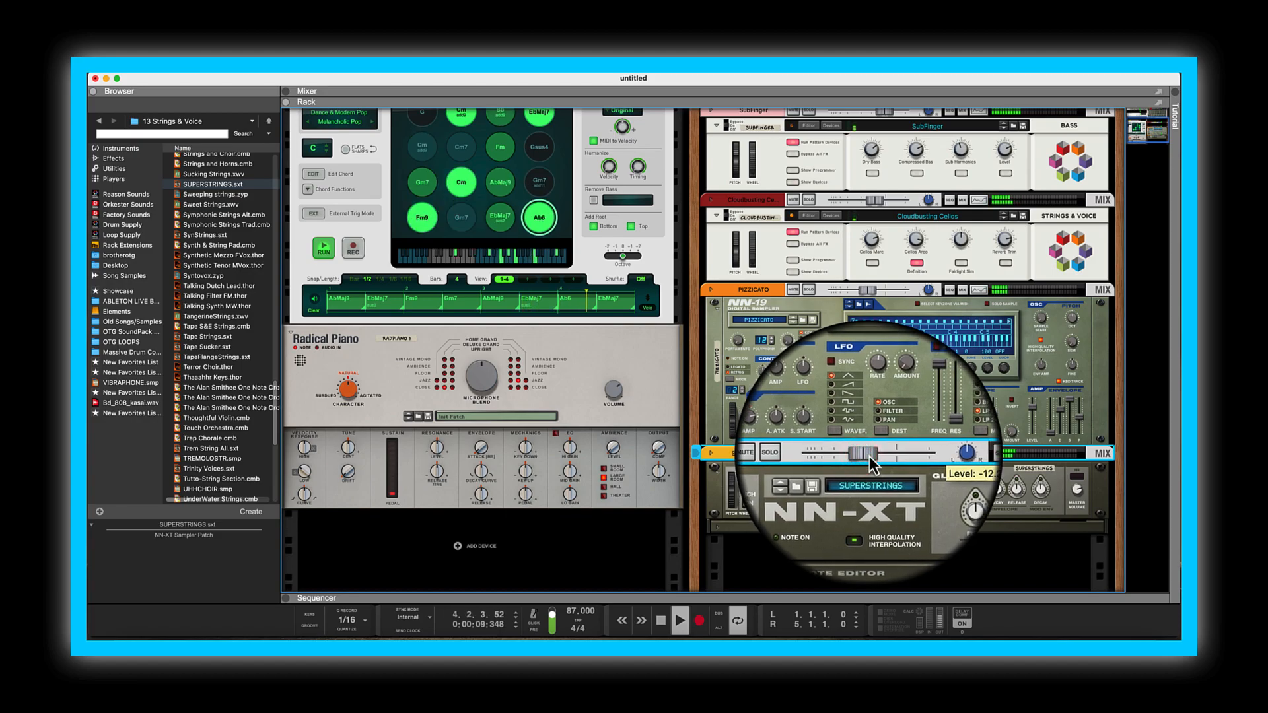
pyautogui.click(869, 455)
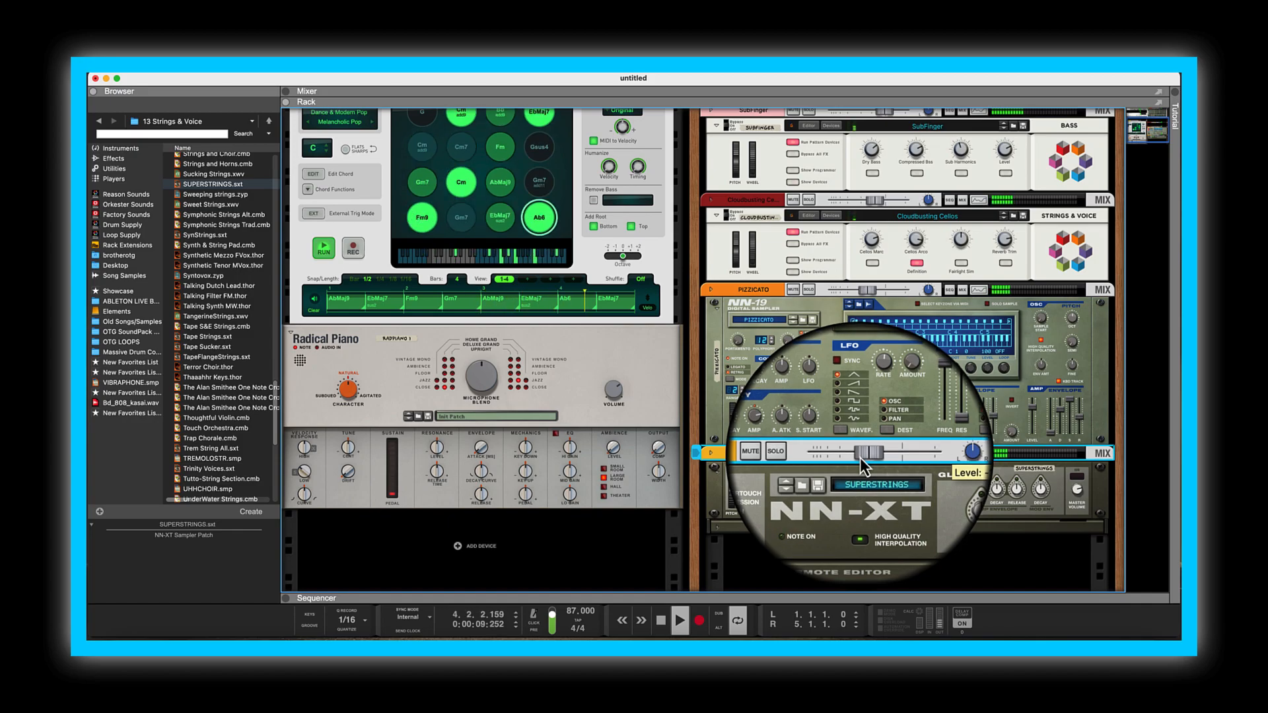
pyautogui.click(862, 460)
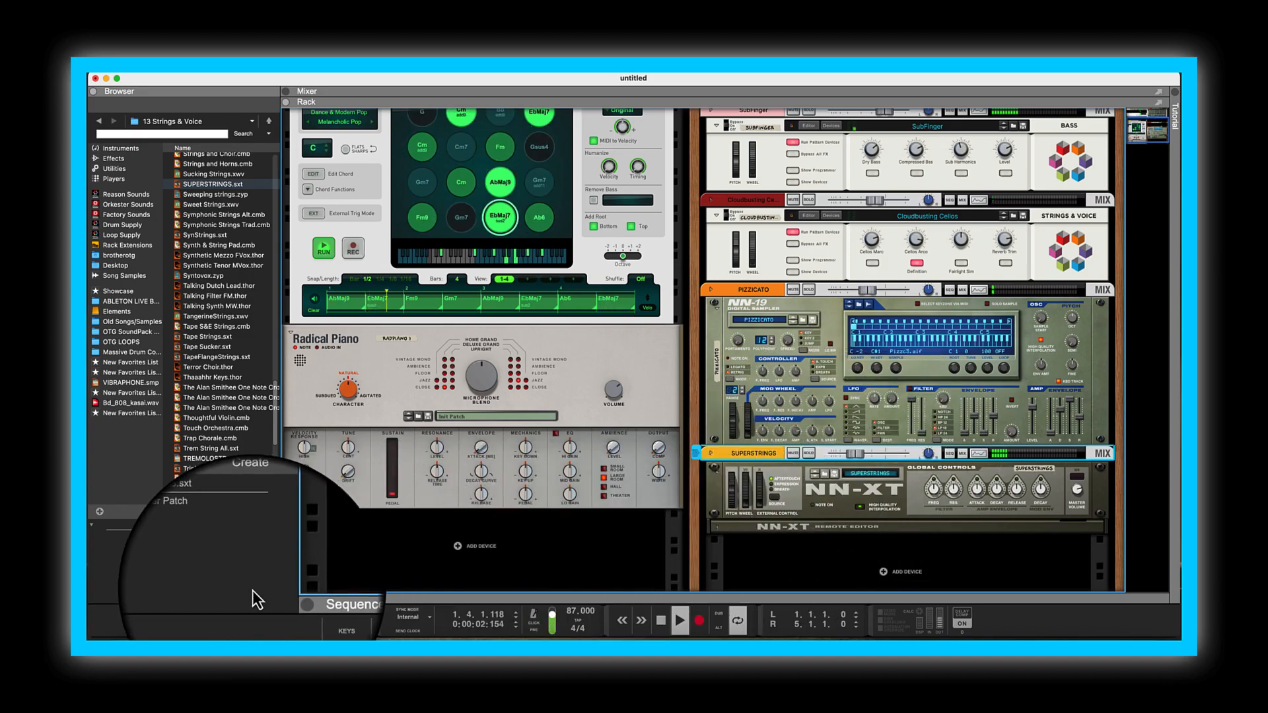
# Set the sequencer snap value to 1/32 and quantize the recorded notes on the SUPERSTRINGS track.
pyautogui.click(286, 600)
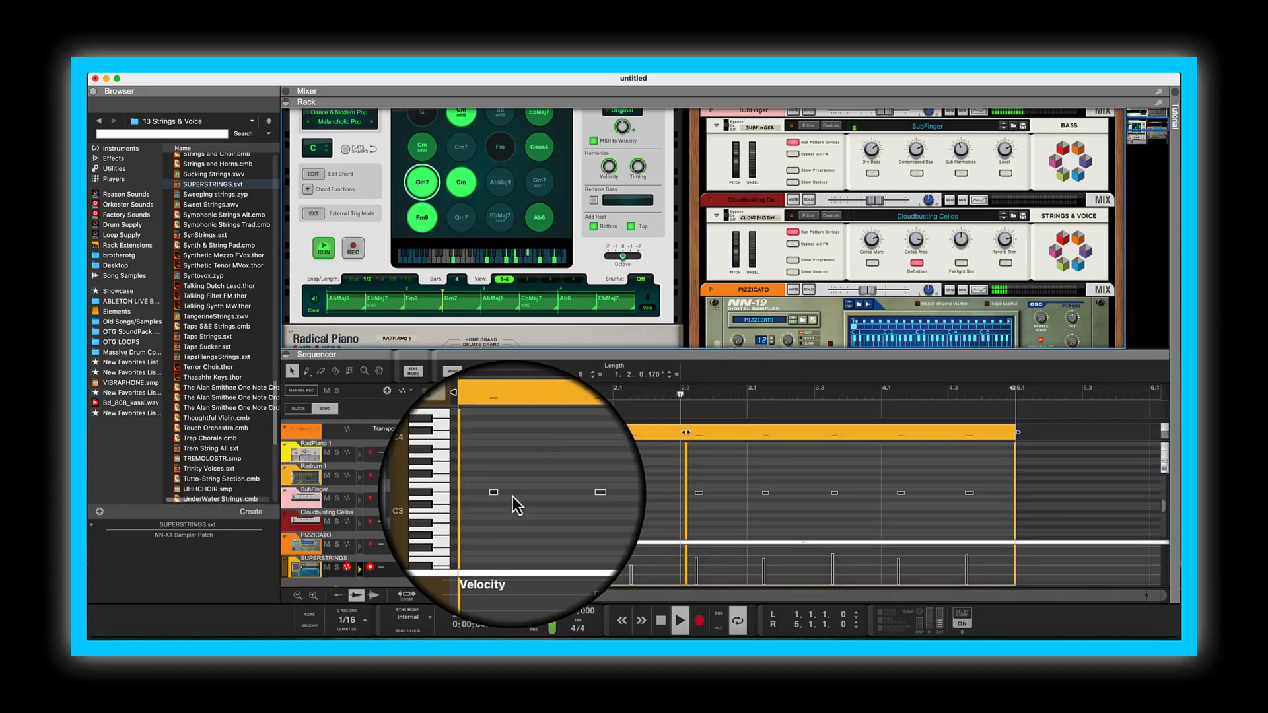
pyautogui.click(466, 371)
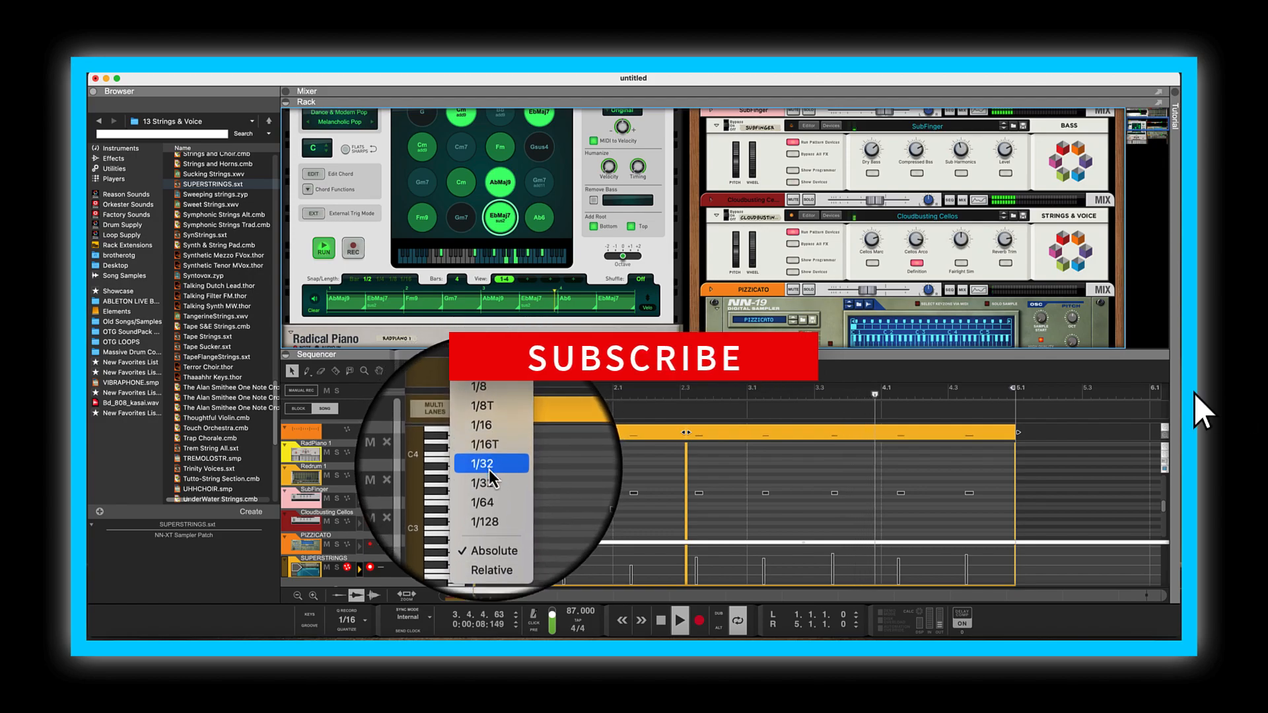
pyautogui.click(489, 469)
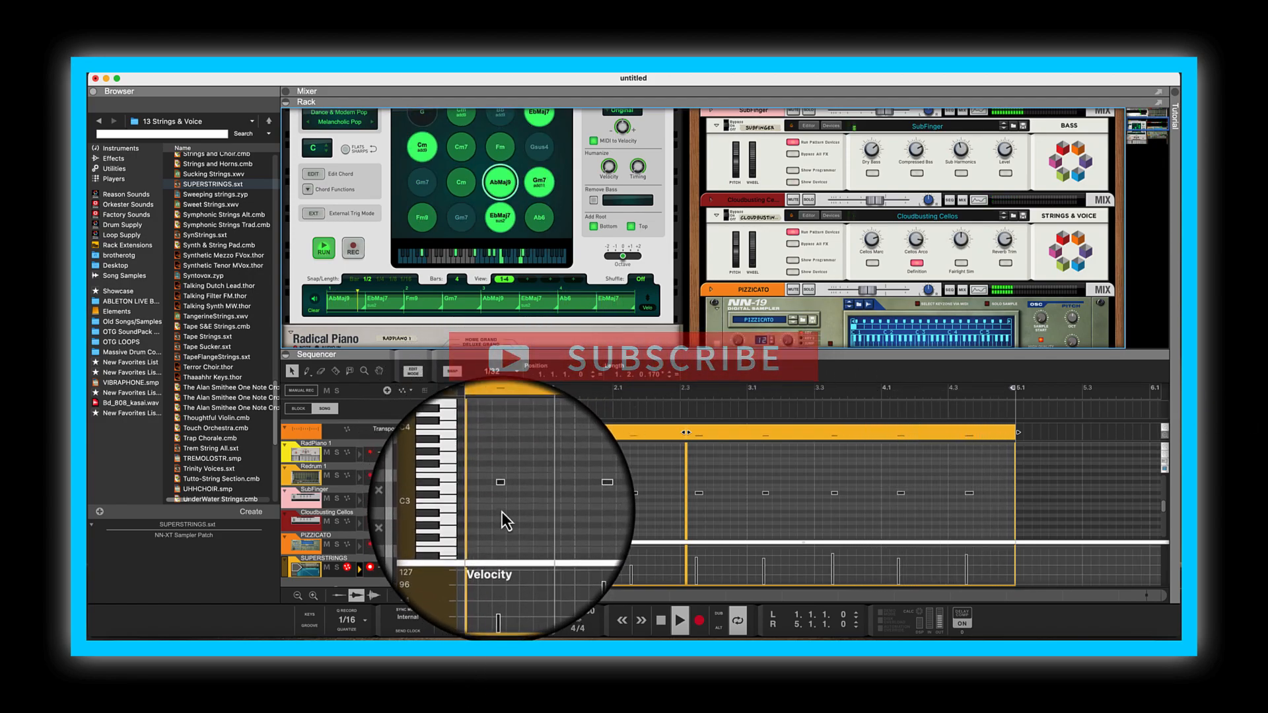
pyautogui.click(509, 483)
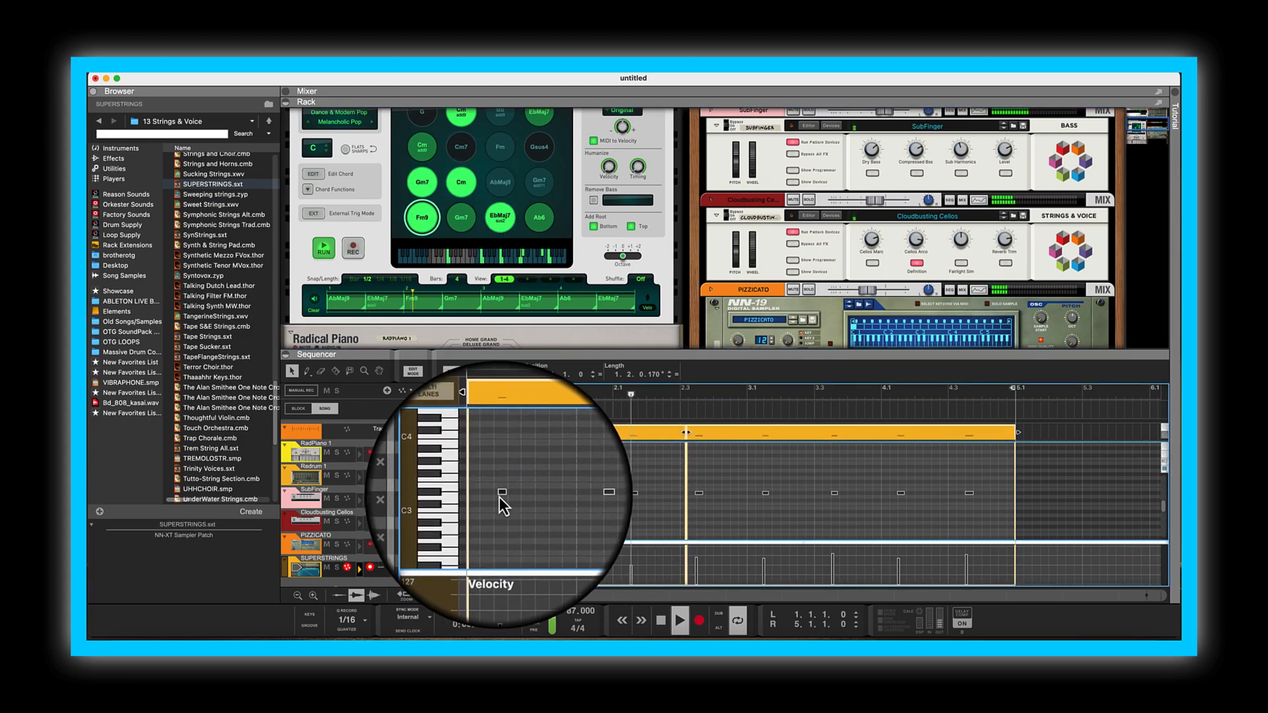
pyautogui.rightClick(500, 495)
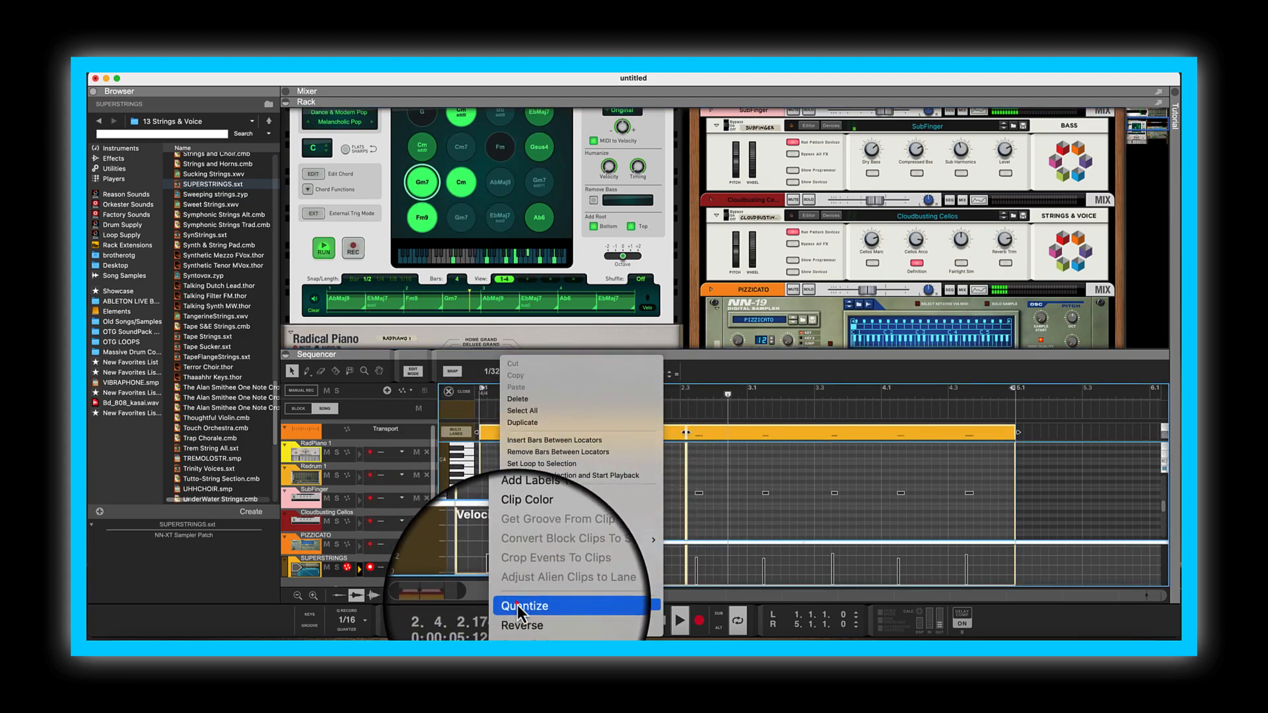
pyautogui.click(517, 605)
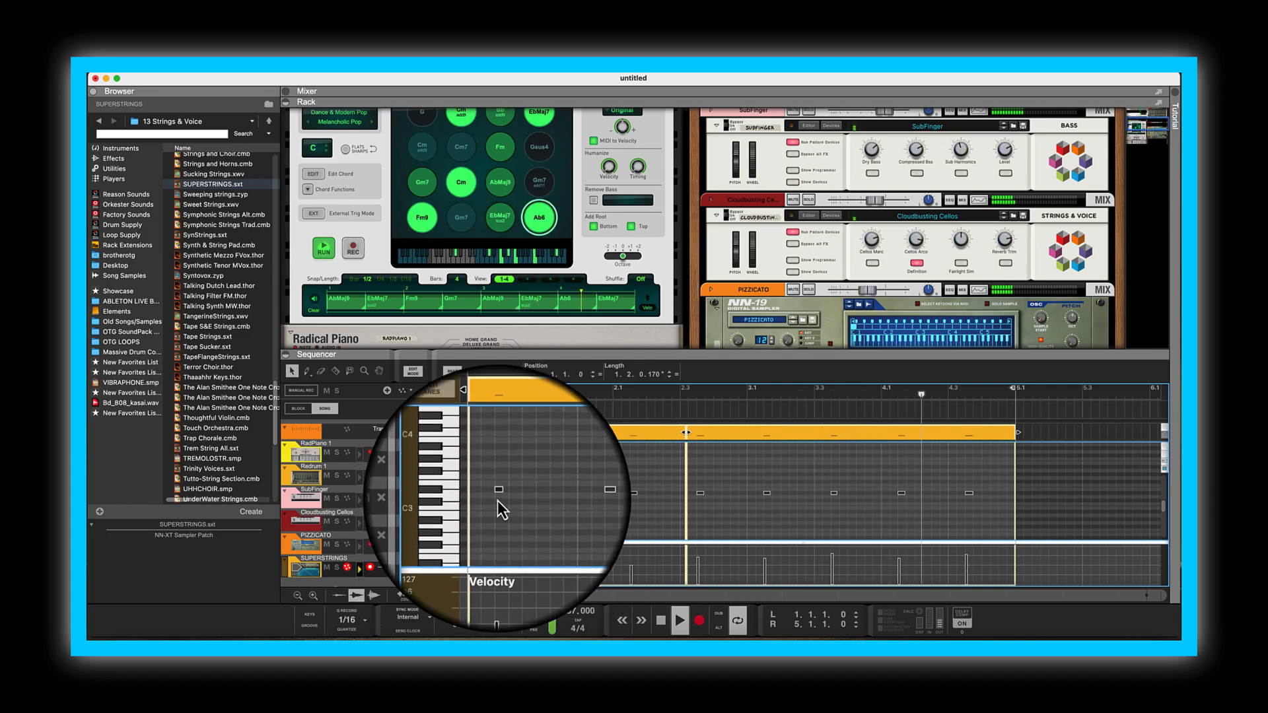
# Draw new velocity values for the first three notes of the SUPERSTRINGS part with the Pencil tool.
pyautogui.click(307, 372)
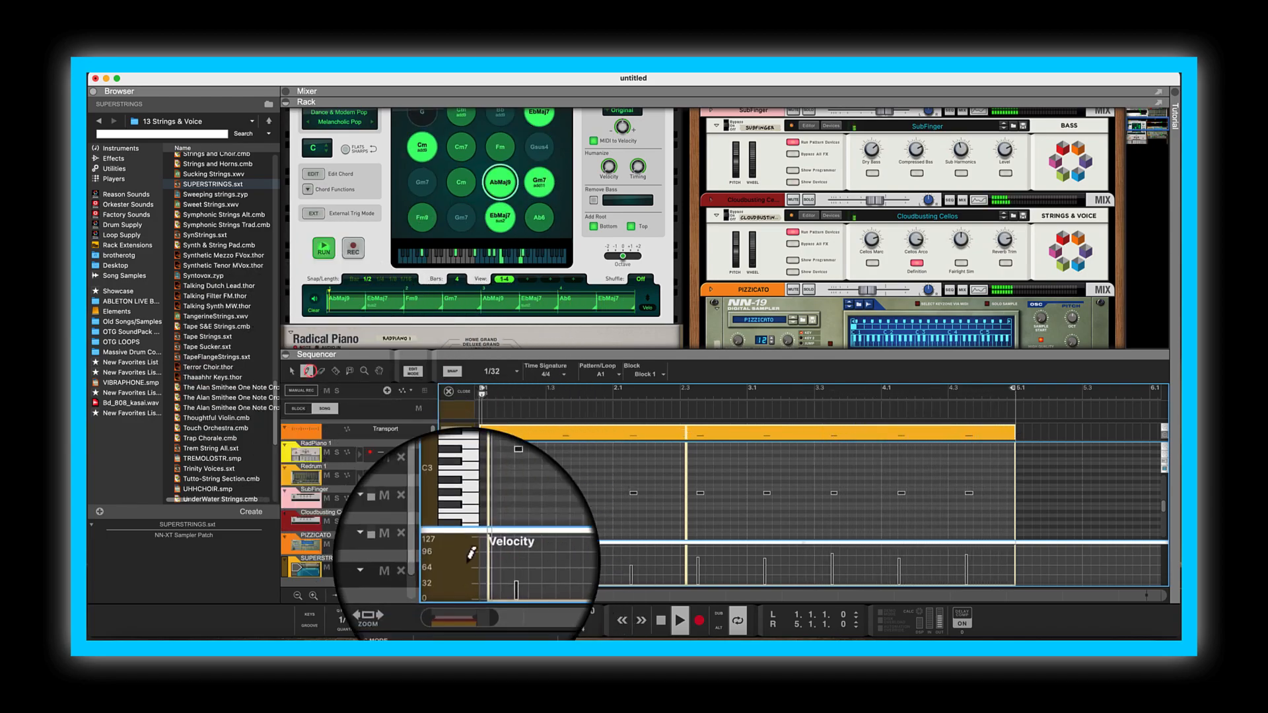
pyautogui.click(498, 555)
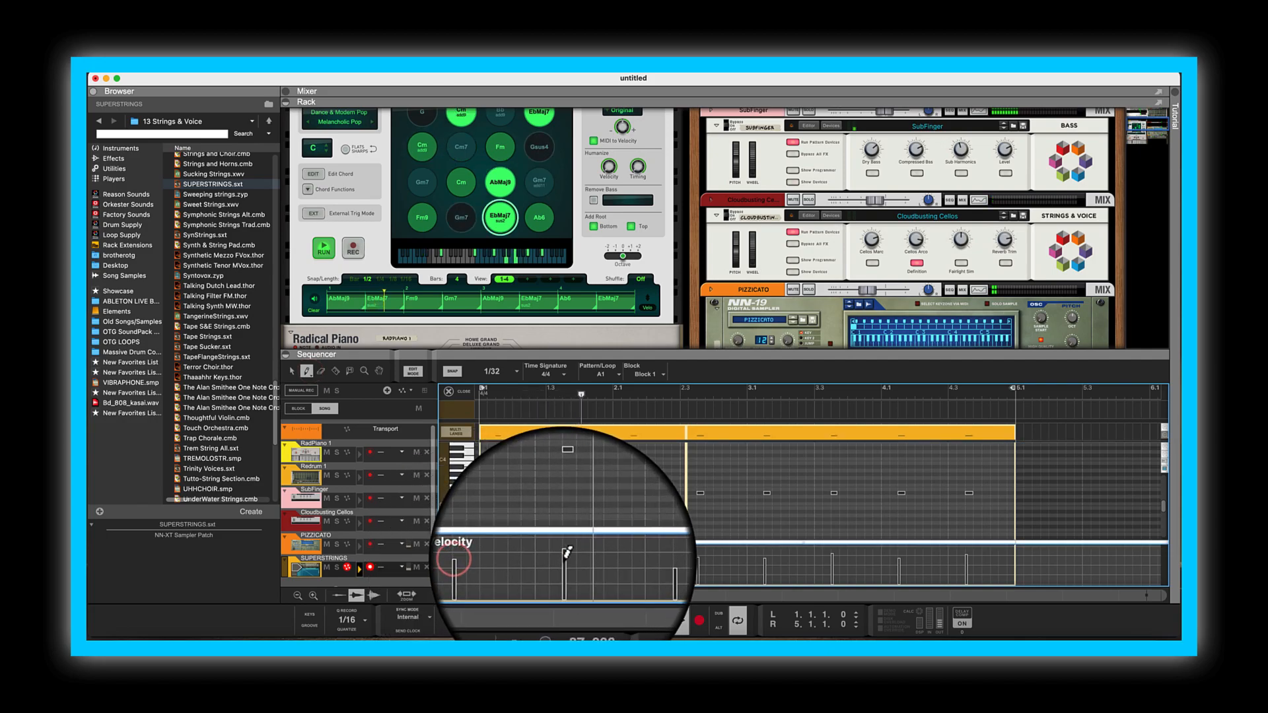
pyautogui.click(564, 562)
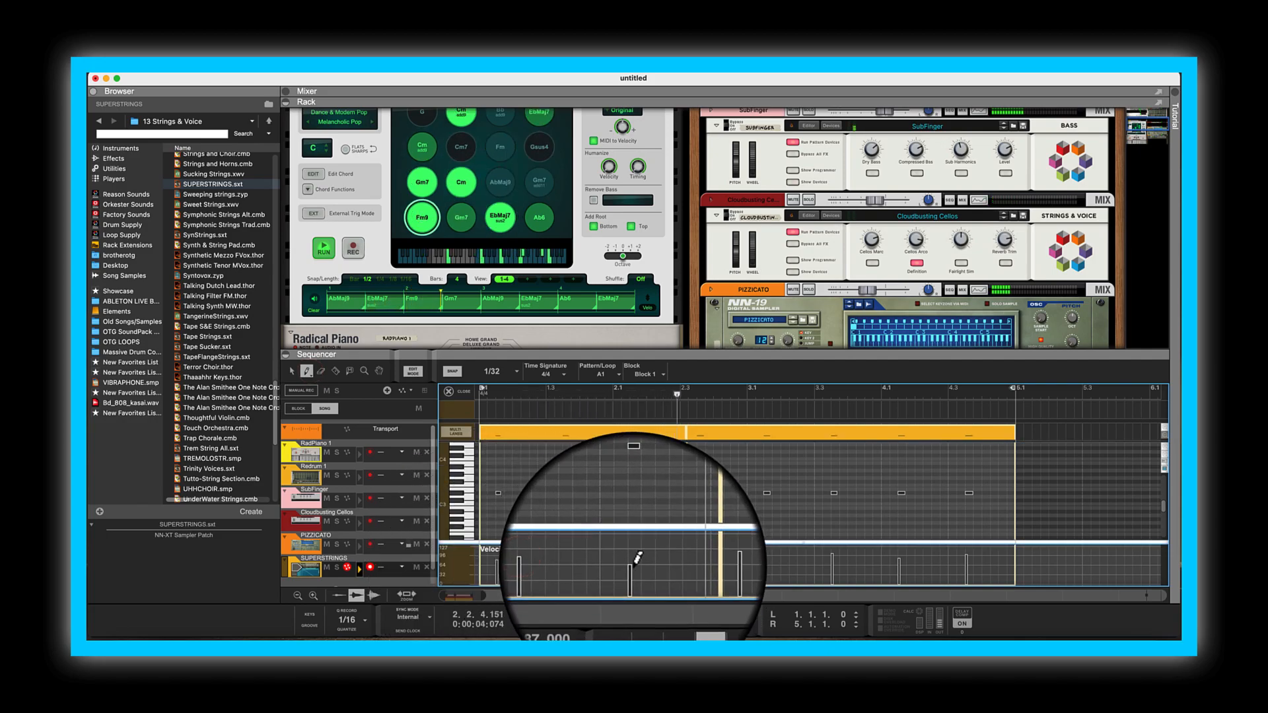
pyautogui.click(632, 567)
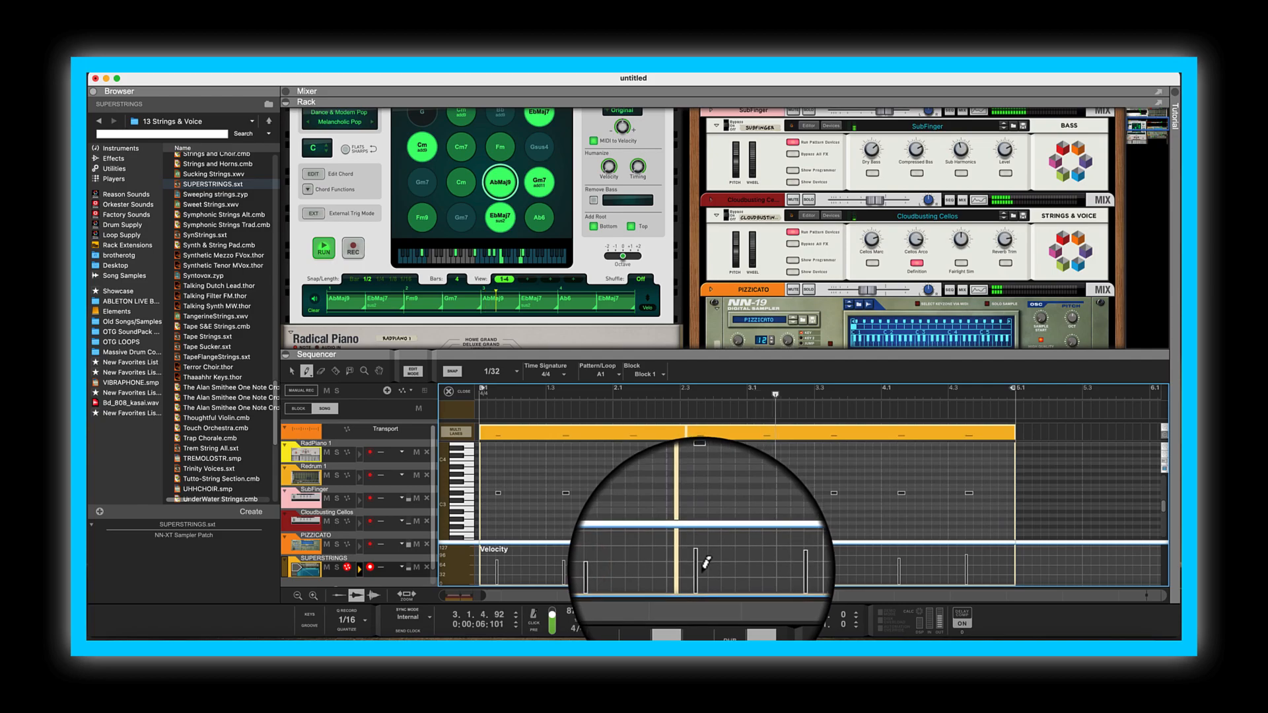
# Switch Redrum to pattern 2 in the rack and set it back to pattern 1.
pyautogui.click(286, 355)
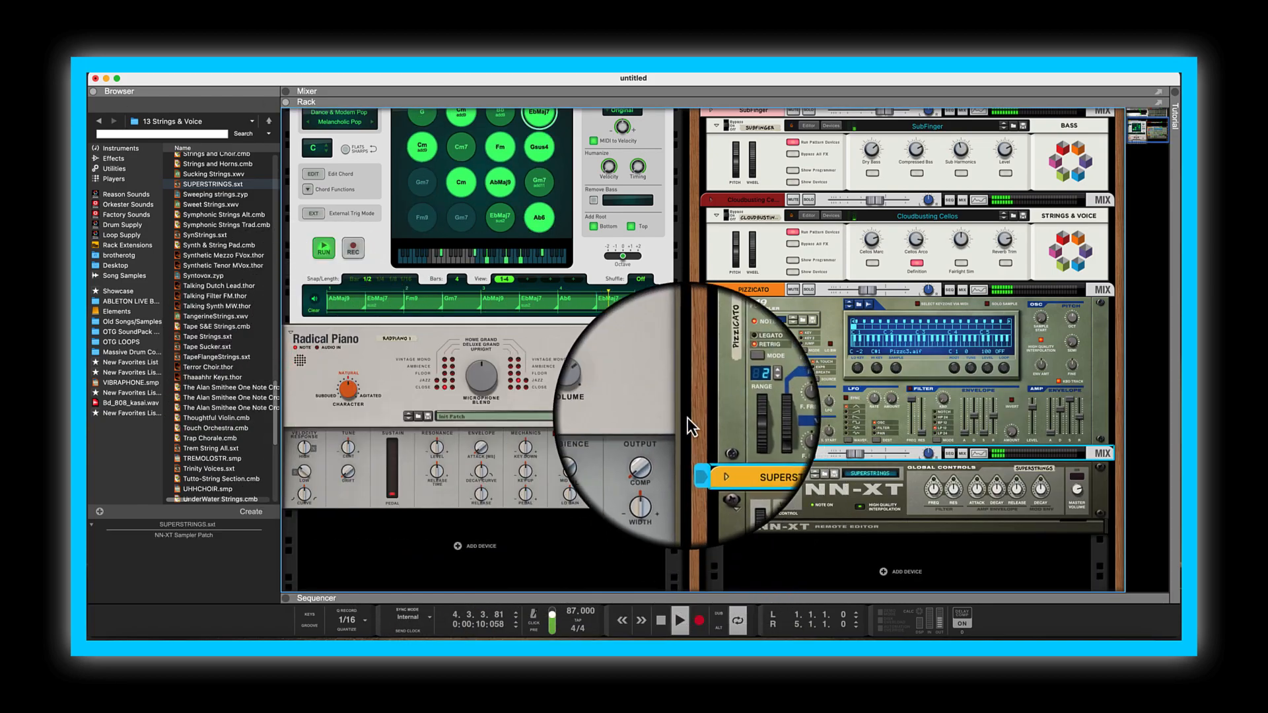
pyautogui.scroll(5, 688, 434)
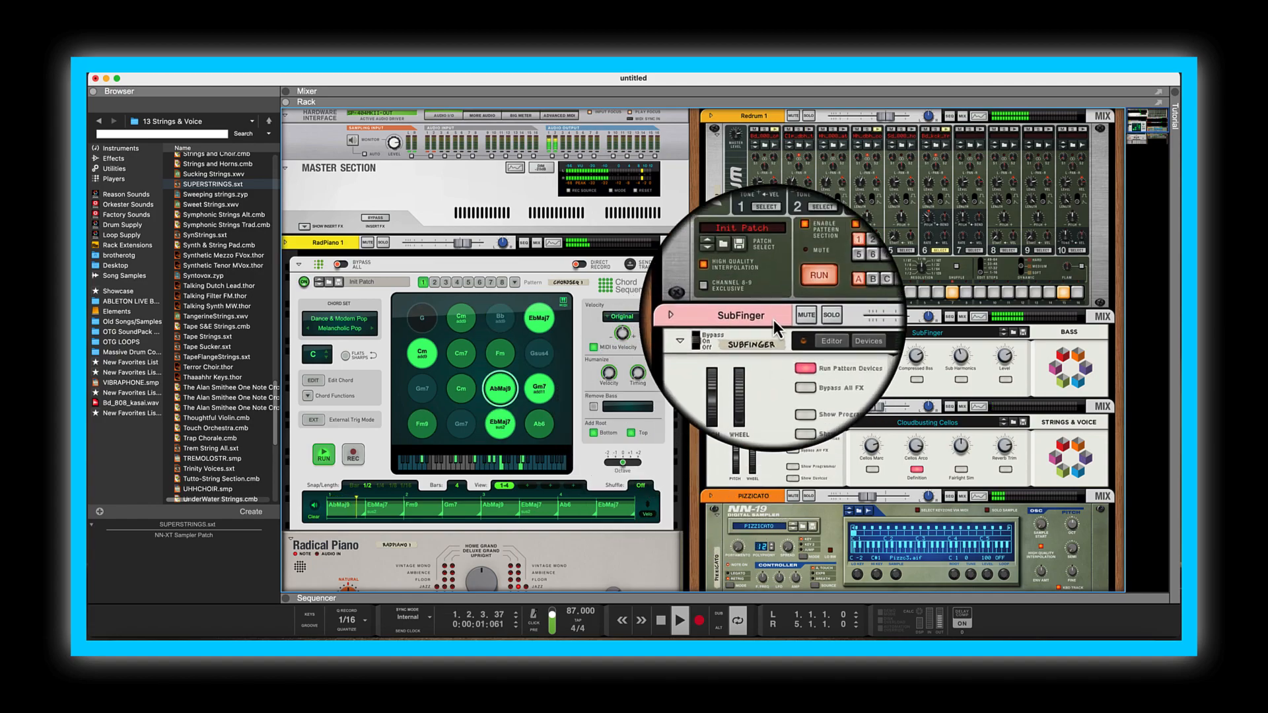
pyautogui.click(832, 271)
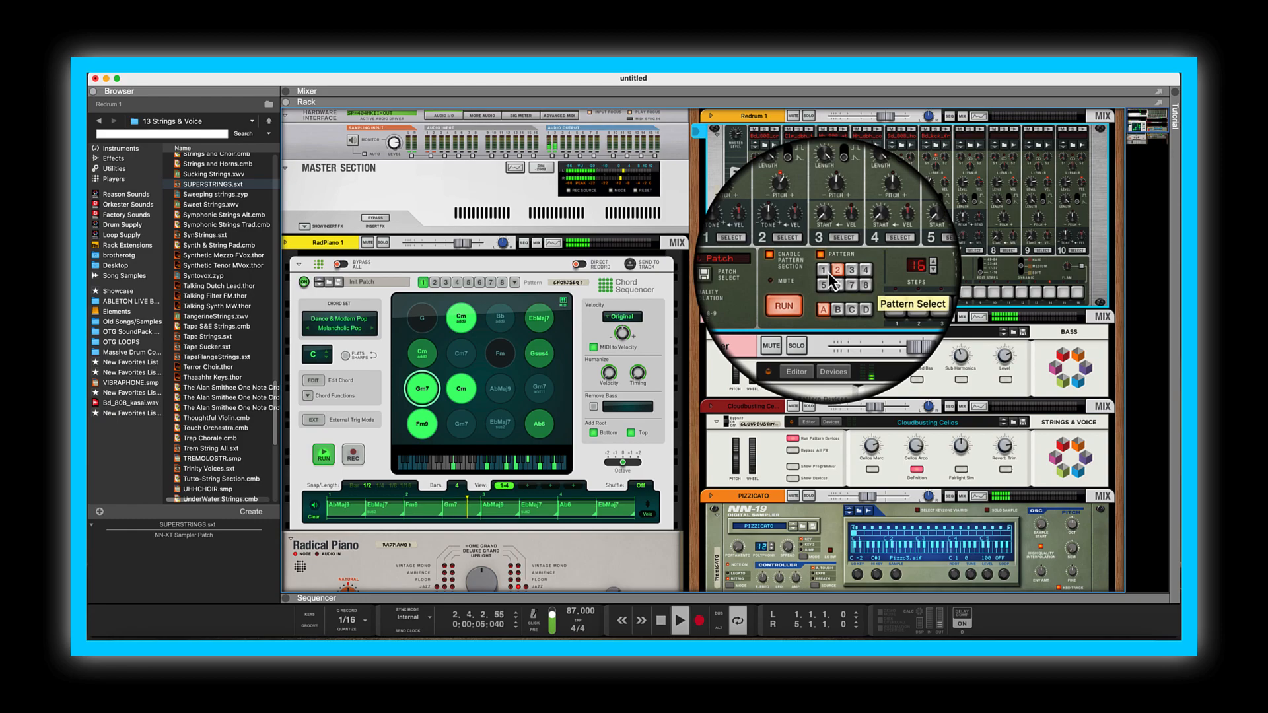
pyautogui.click(829, 273)
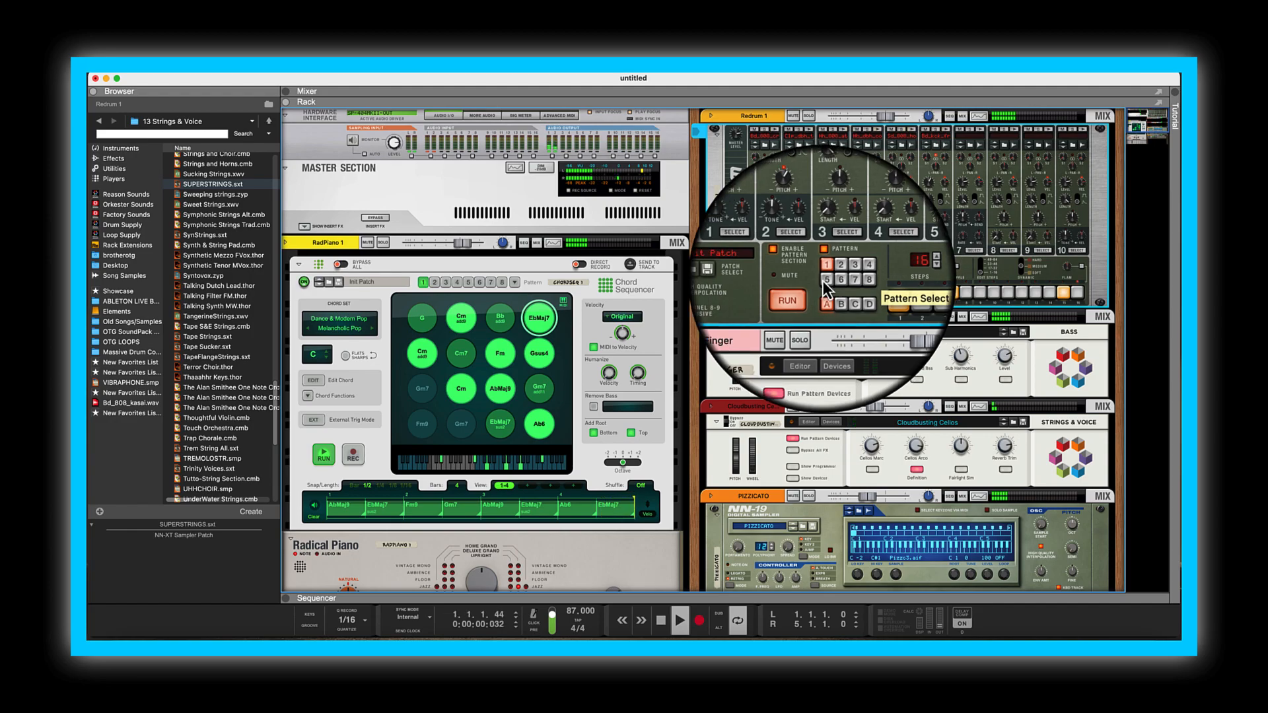
# Enlarge the sequencer to fill the window and leave the clip editor for the full song arrangement.
pyautogui.click(285, 600)
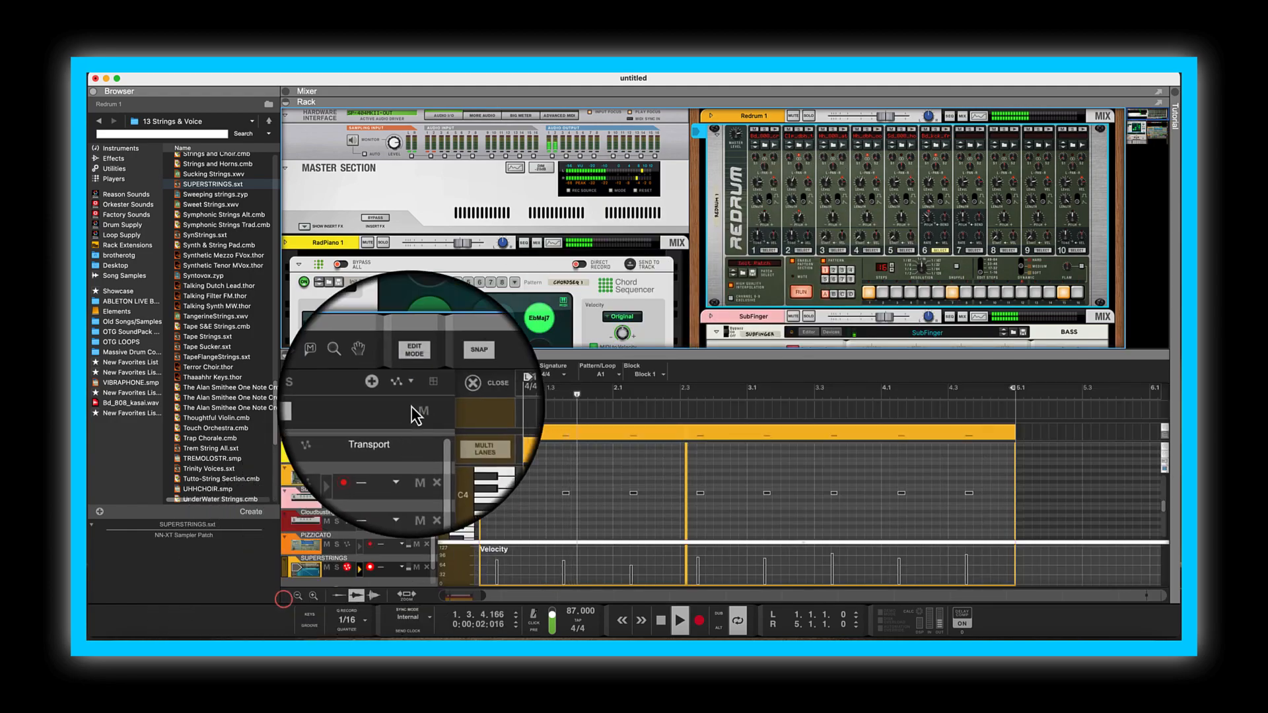
pyautogui.moveTo(443, 352); pyautogui.dragTo(491, 130)
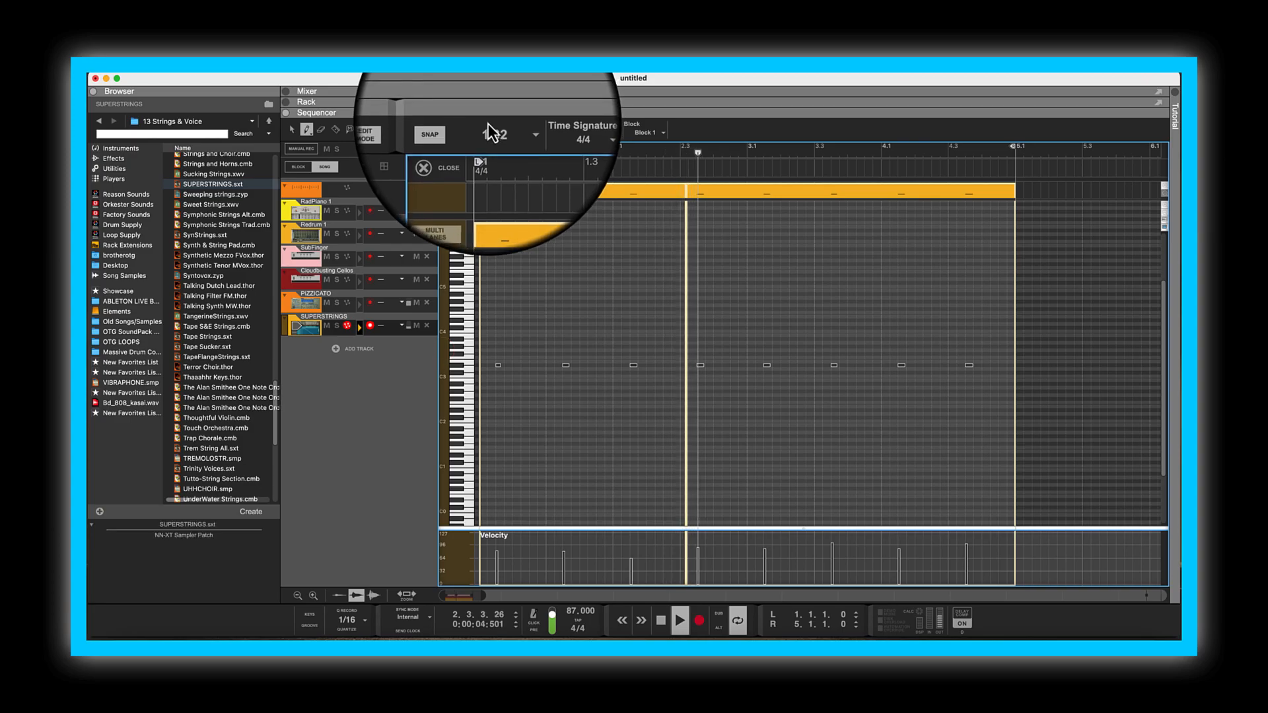
pyautogui.click(306, 168)
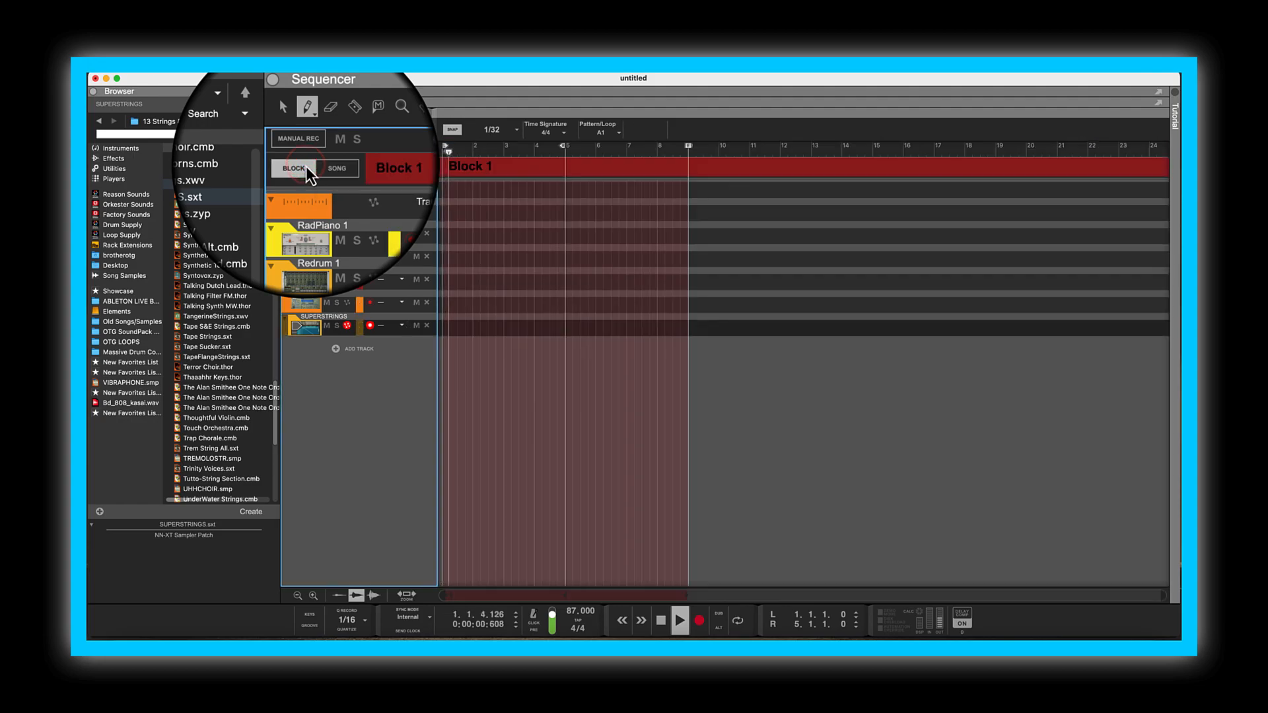
pyautogui.click(319, 168)
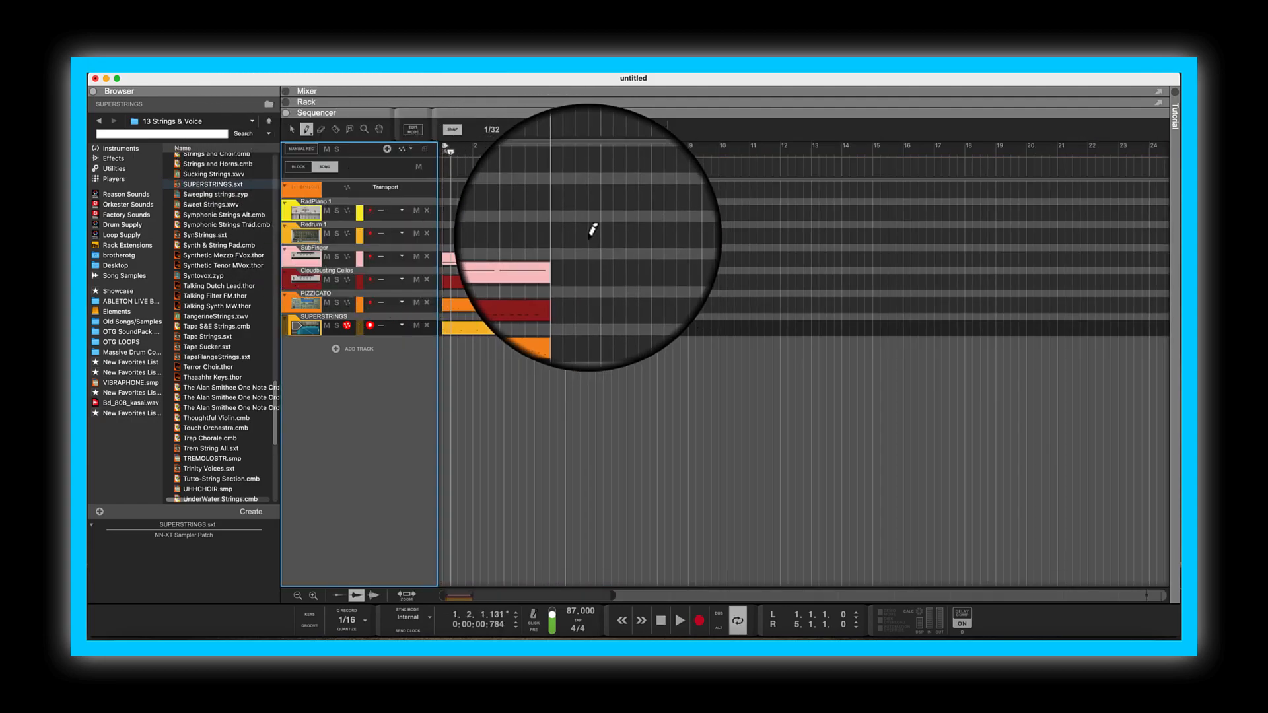
# Duplicate the four-bar SubFinger, Cloudbusting Cellos, PIZZICATO and SUPERSTRINGS clips back to back until they reach bar 49.
pyautogui.click(292, 129)
pyautogui.moveTo(598, 228); pyautogui.dragTo(383, 367)
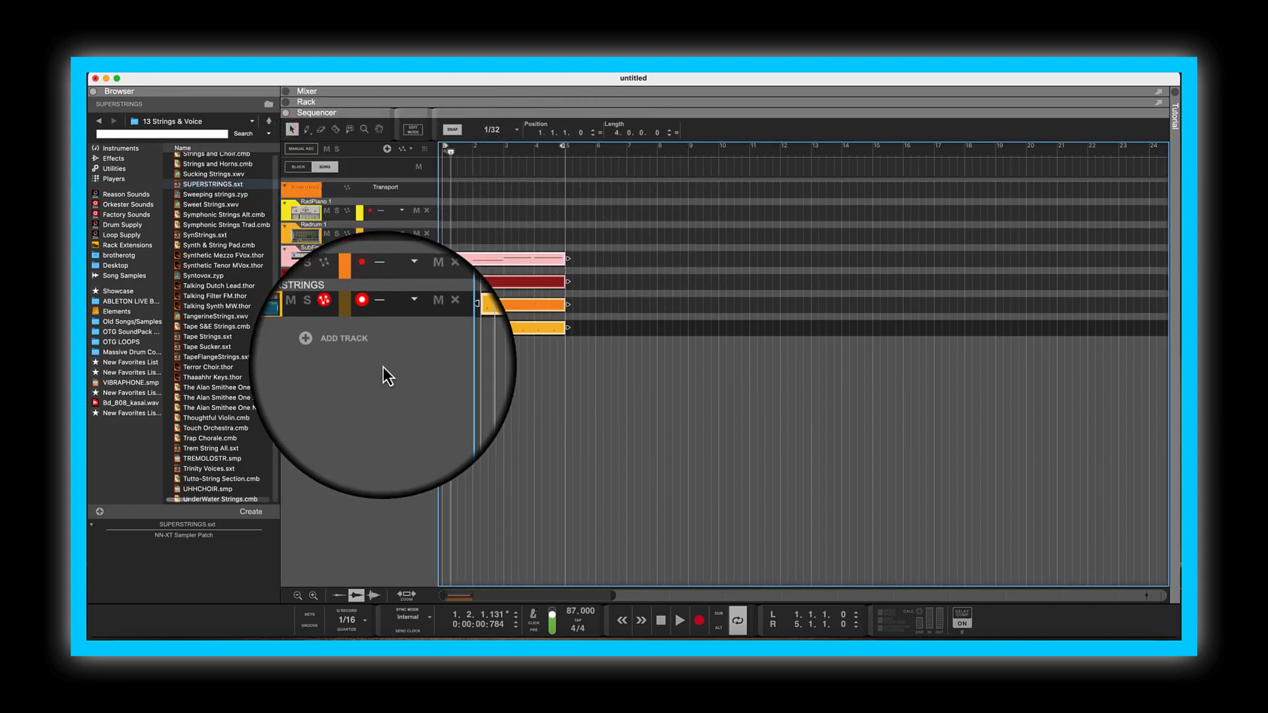
pyautogui.press('super+d')
pyautogui.press('super+d')
pyautogui.press('super+d')
pyautogui.press('super+d')
pyautogui.press('super+d')
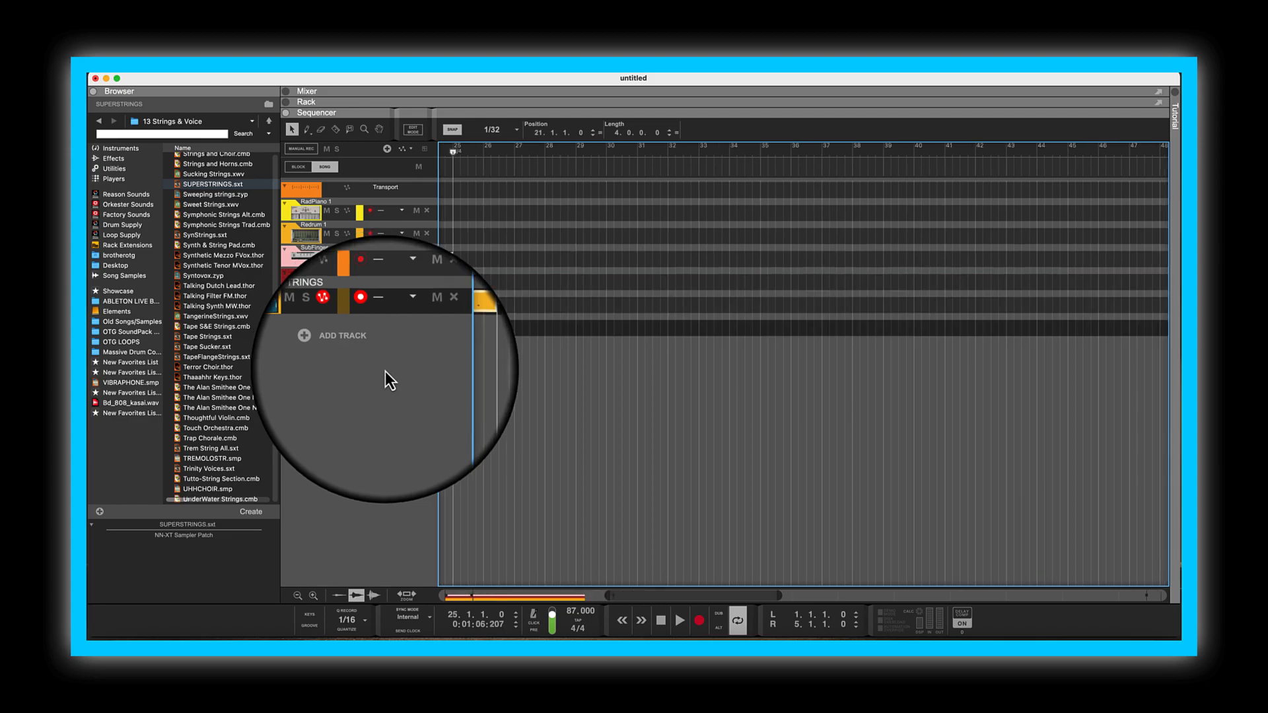
pyautogui.press('super+d')
pyautogui.press('super+d')
pyautogui.press('super+d')
pyautogui.press('super+d')
pyautogui.press('super+d')
pyautogui.press('super+d')
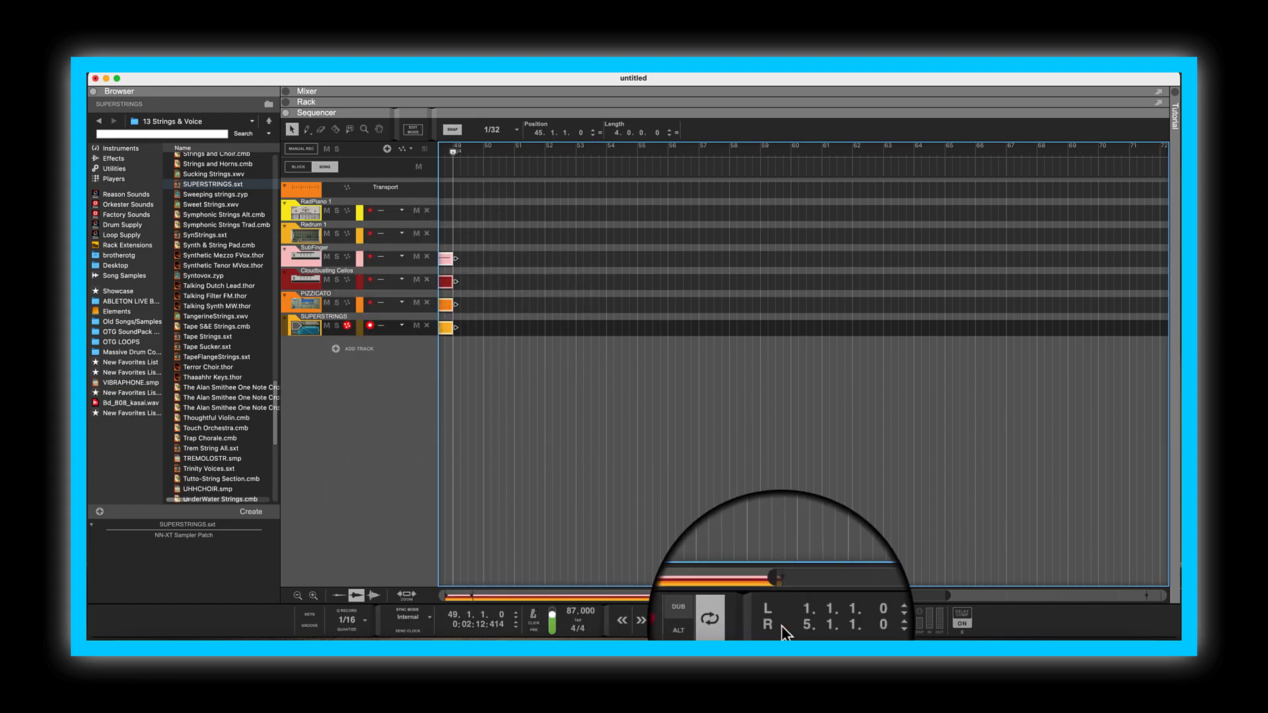
pyautogui.moveTo(778, 594); pyautogui.dragTo(410, 560)
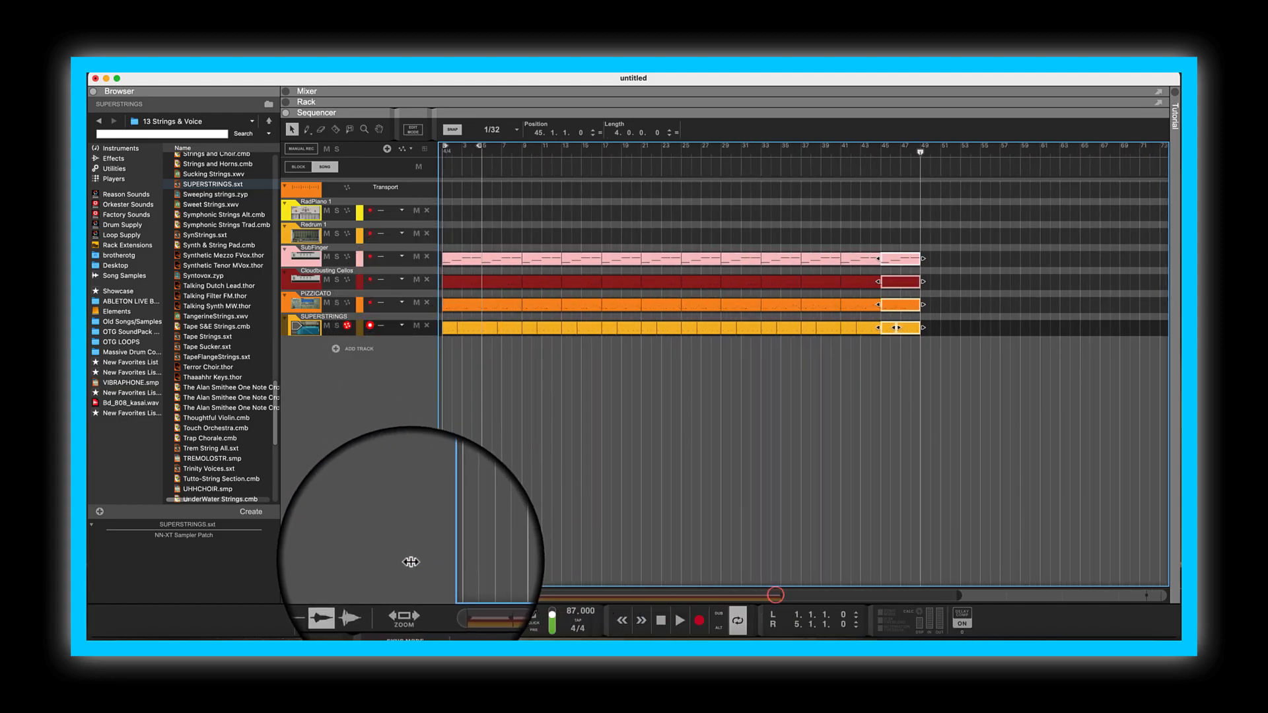
# Extend the loop's right locator to 49.2.4.0 and move the song end marker back to the end of the clips.
pyautogui.moveTo(479, 146); pyautogui.dragTo(922, 221)
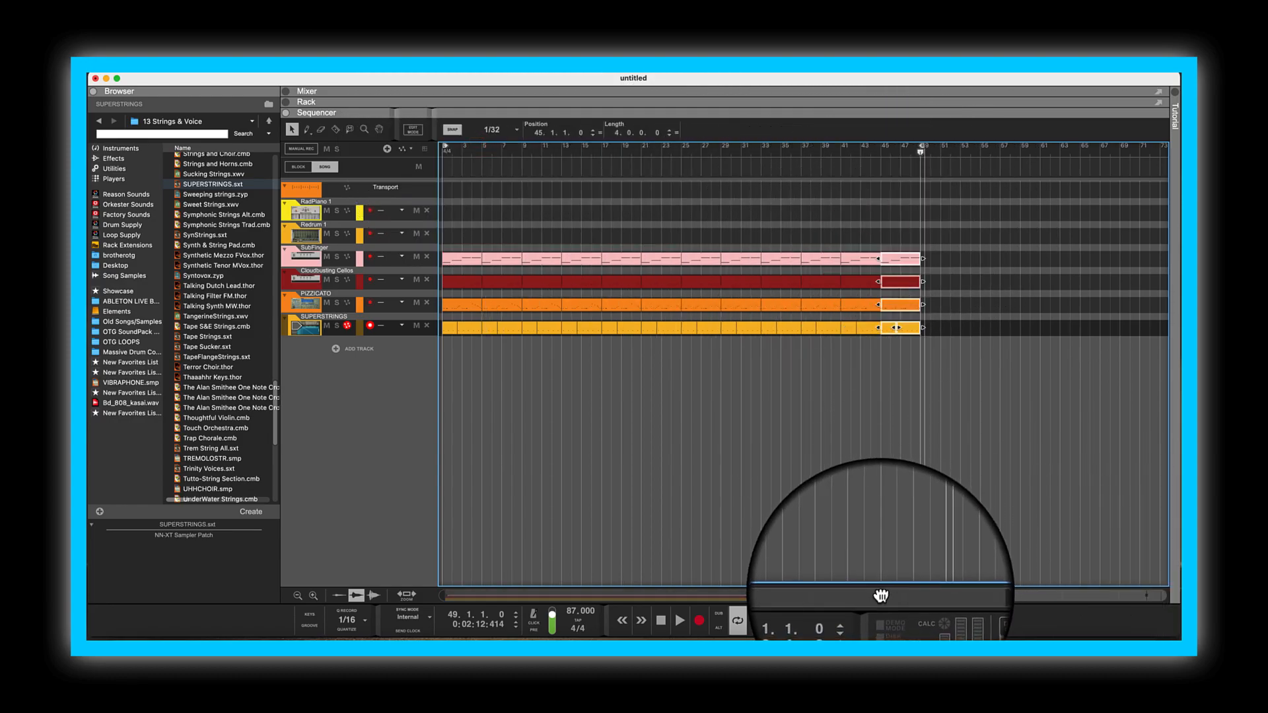
pyautogui.moveTo(879, 594); pyautogui.dragTo(1124, 601)
pyautogui.moveTo(1149, 147); pyautogui.dragTo(636, 189)
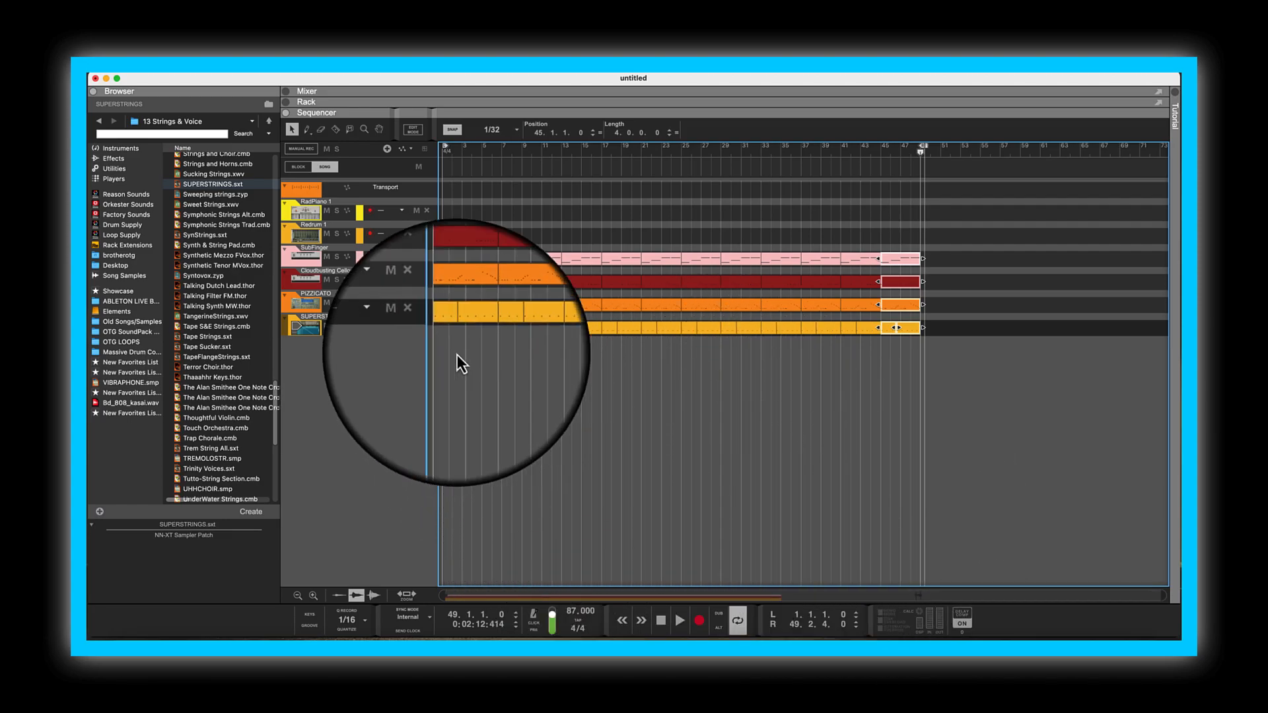
# Return to the start of the song, mute the Redrum track and start playback.
pyautogui.click(664, 619)
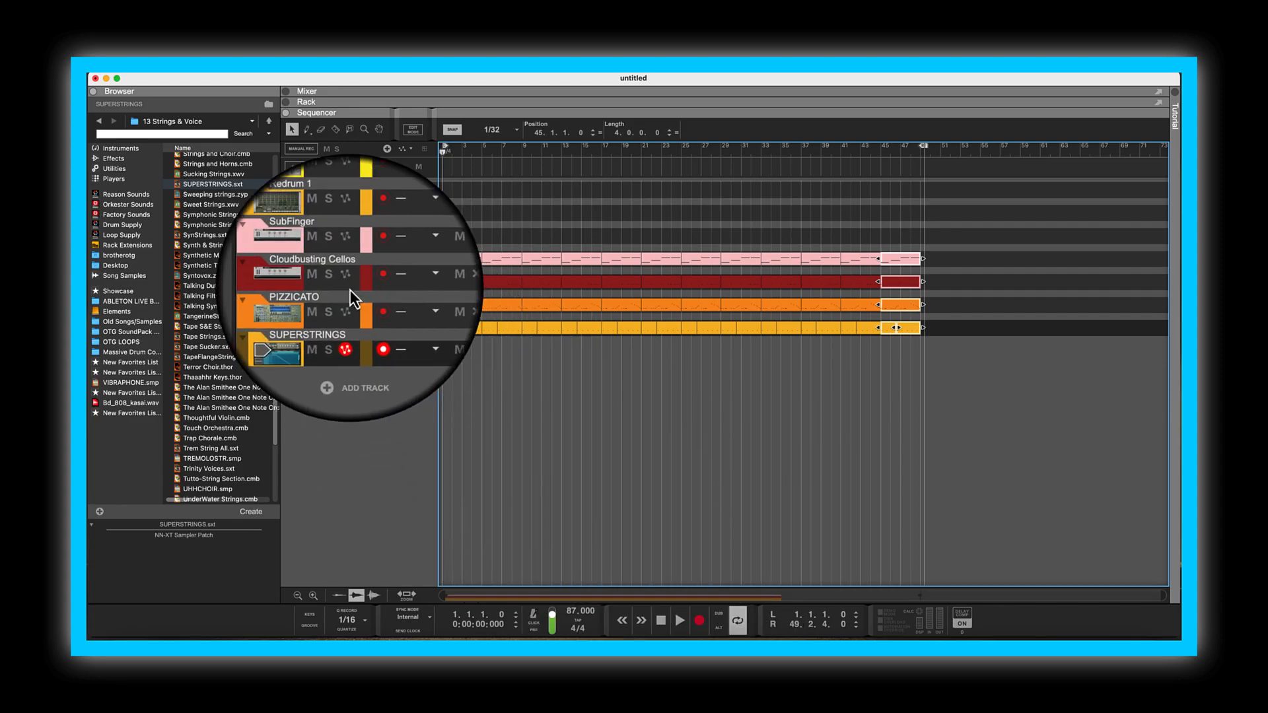
pyautogui.click(326, 234)
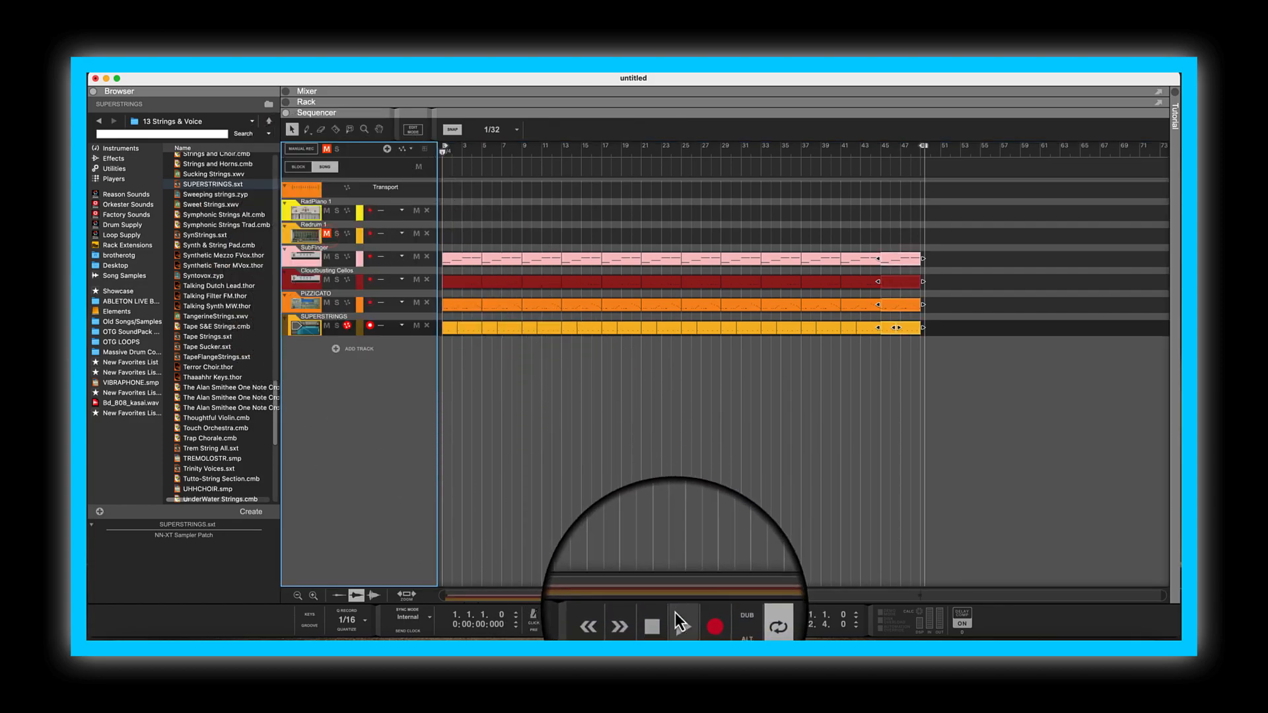
pyautogui.click(675, 626)
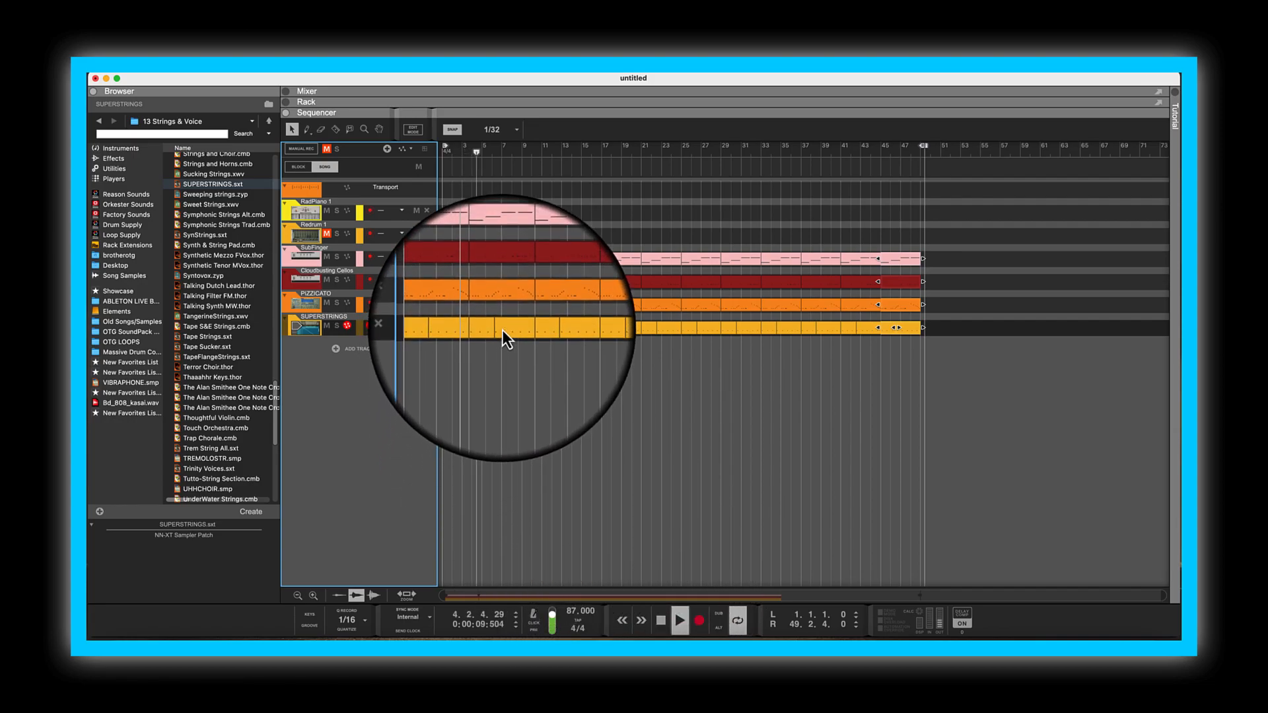
# Delete the PIZZICATO clips from bar 5 up to bar 17 and the SUPERSTRINGS clips from bar 5 up to bar 13.
pyautogui.moveTo(488, 347); pyautogui.dragTo(514, 292)
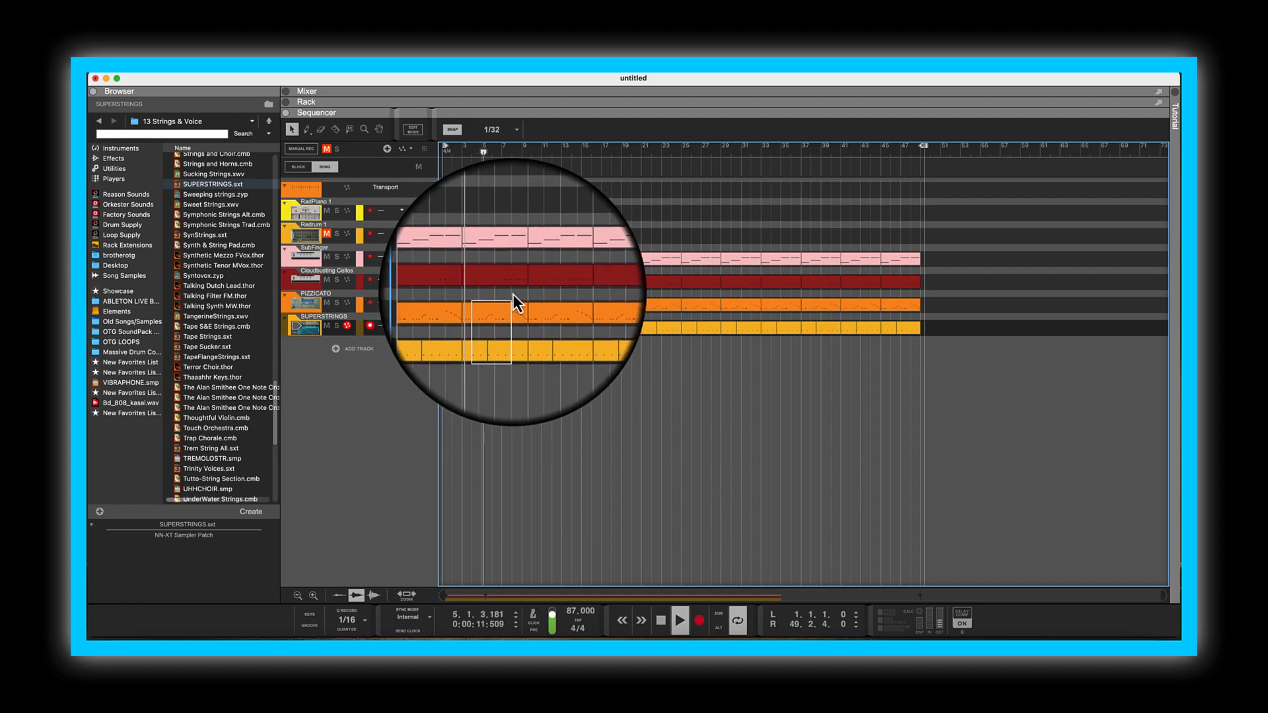
pyautogui.press('Delete')
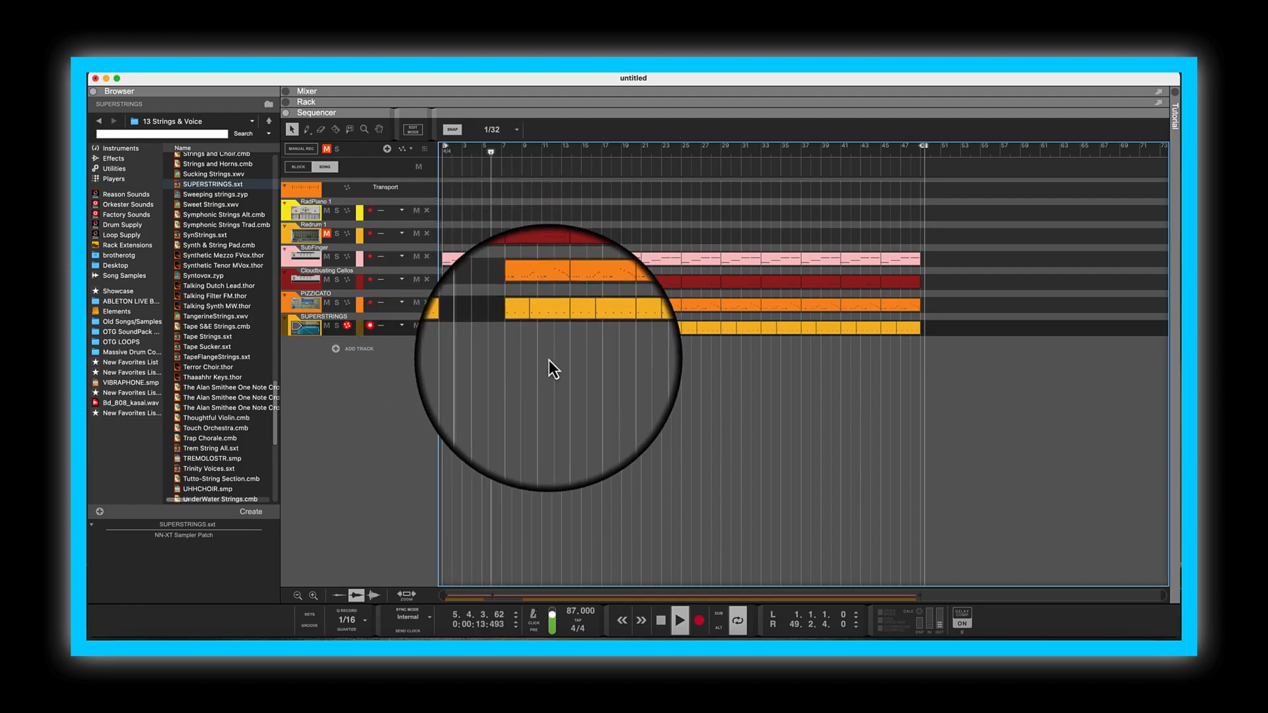
pyautogui.moveTo(522, 354); pyautogui.dragTo(552, 308)
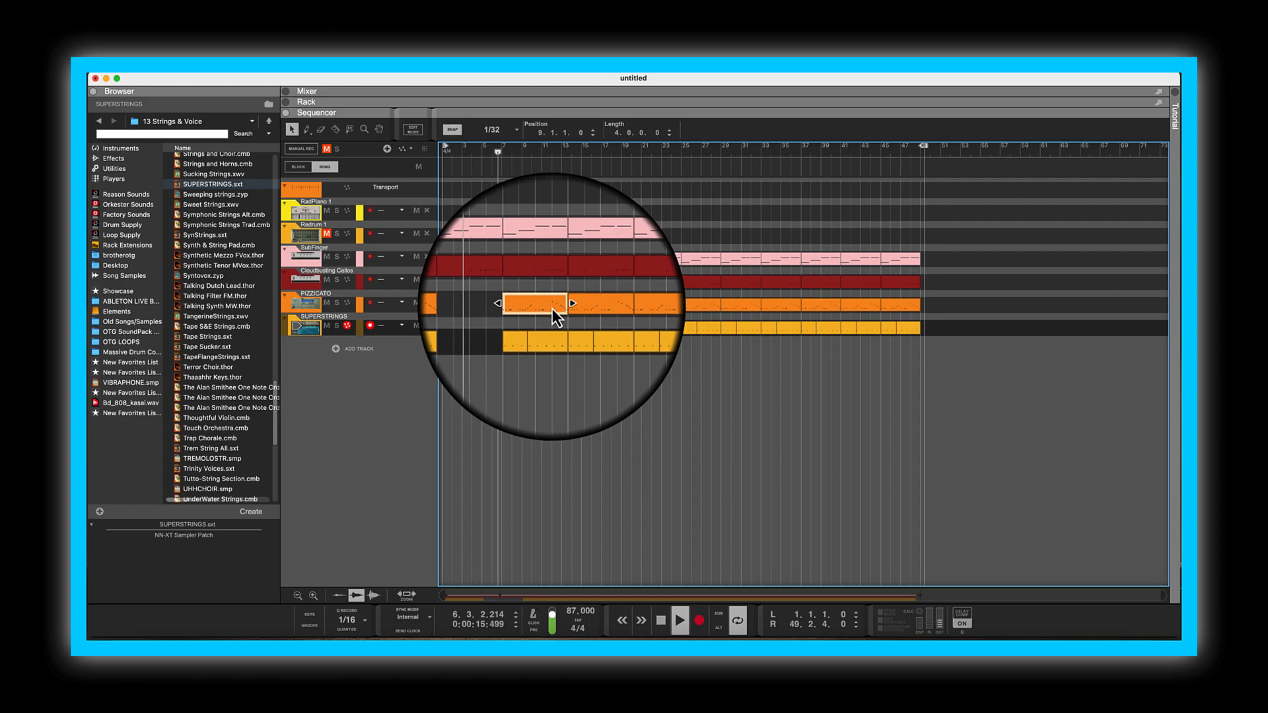
pyautogui.press('Delete')
pyautogui.moveTo(504, 357); pyautogui.dragTo(547, 337)
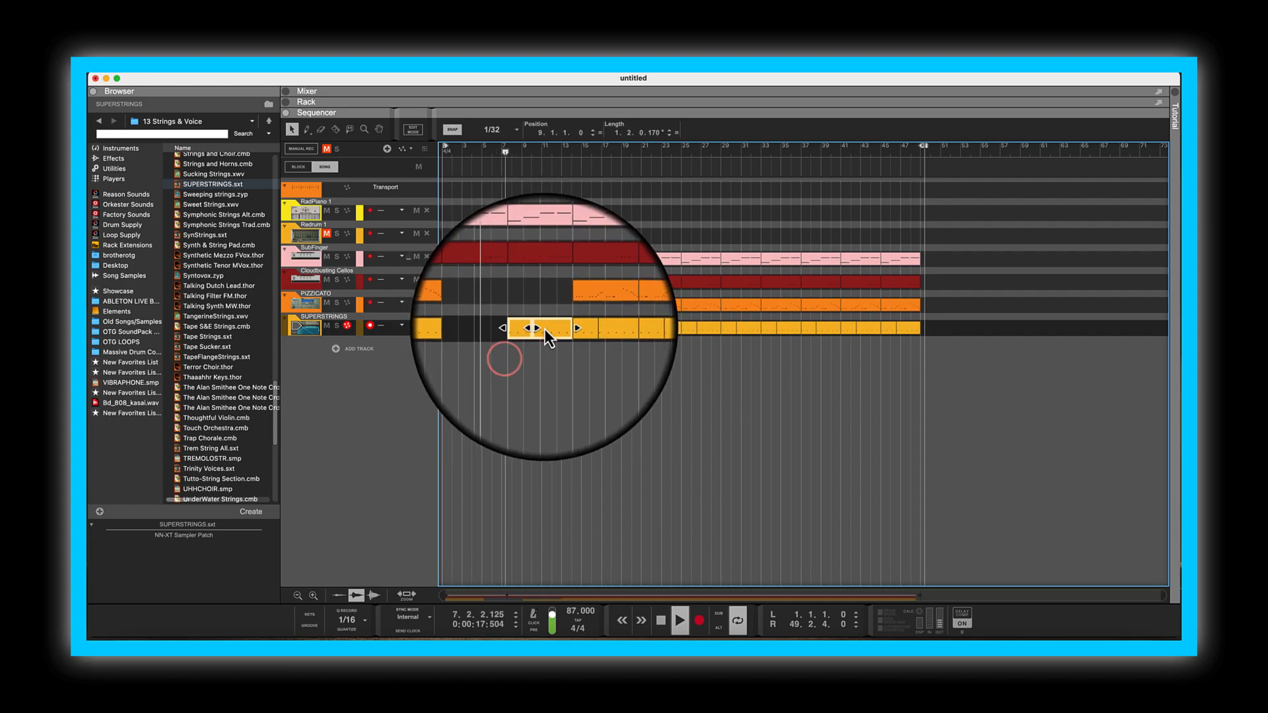
pyautogui.press('Delete')
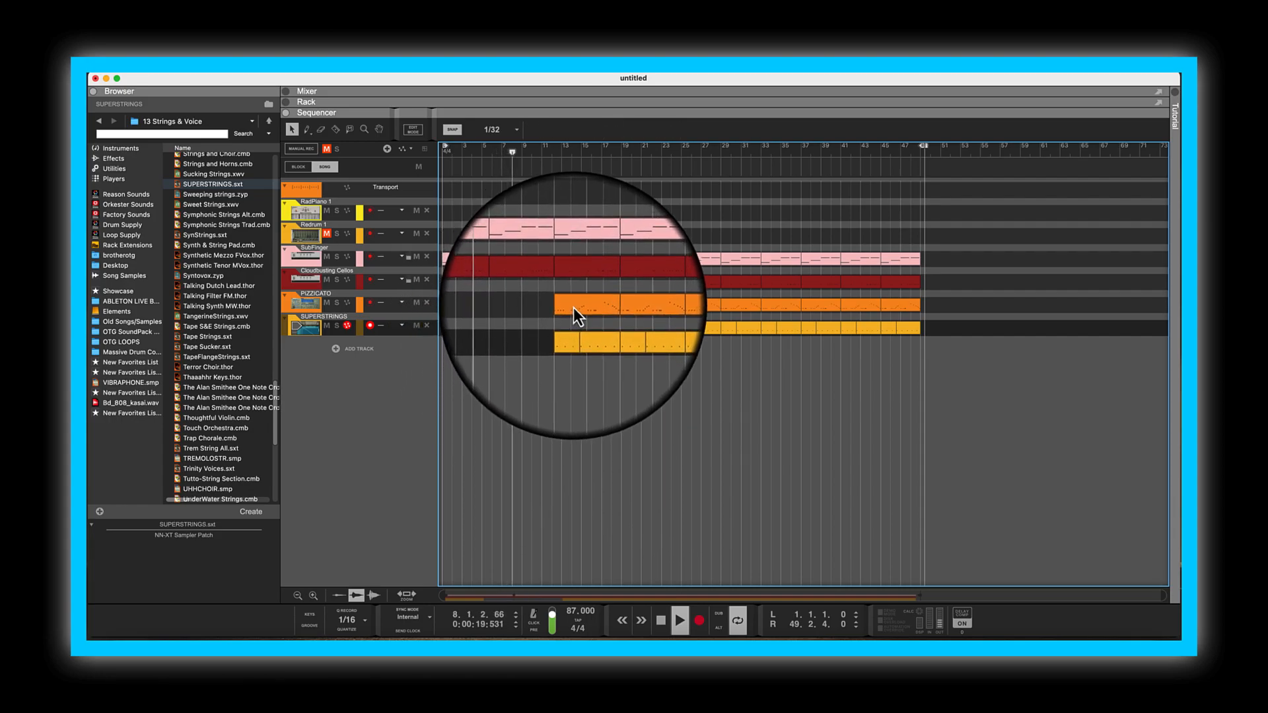
pyautogui.press('Delete')
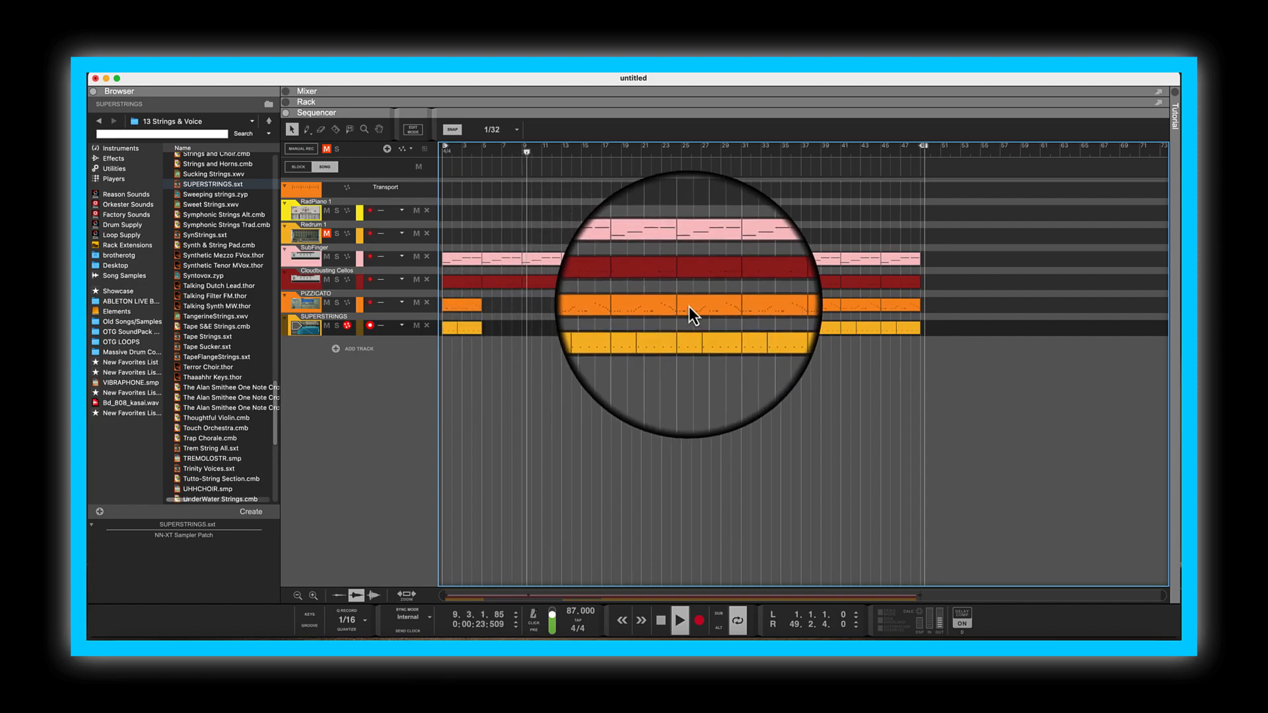
# Delete the PIZZICATO clips from bar 29 up to bar 45 and the SUPERSTRINGS clips from bar 29 up to bar 41.
pyautogui.click(740, 308)
pyautogui.press('Delete')
pyautogui.moveTo(727, 347); pyautogui.dragTo(798, 299)
pyautogui.press('Delete')
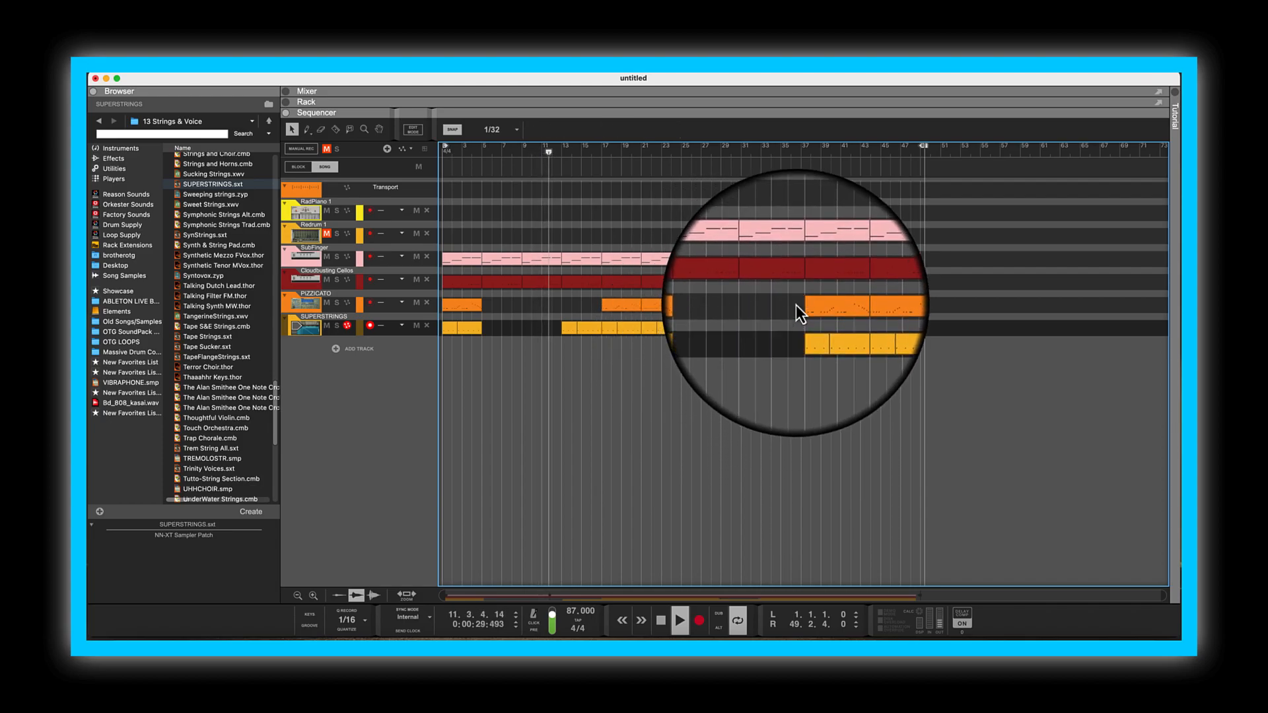
pyautogui.click(796, 343)
pyautogui.moveTo(797, 343); pyautogui.dragTo(833, 310)
pyautogui.click(860, 309)
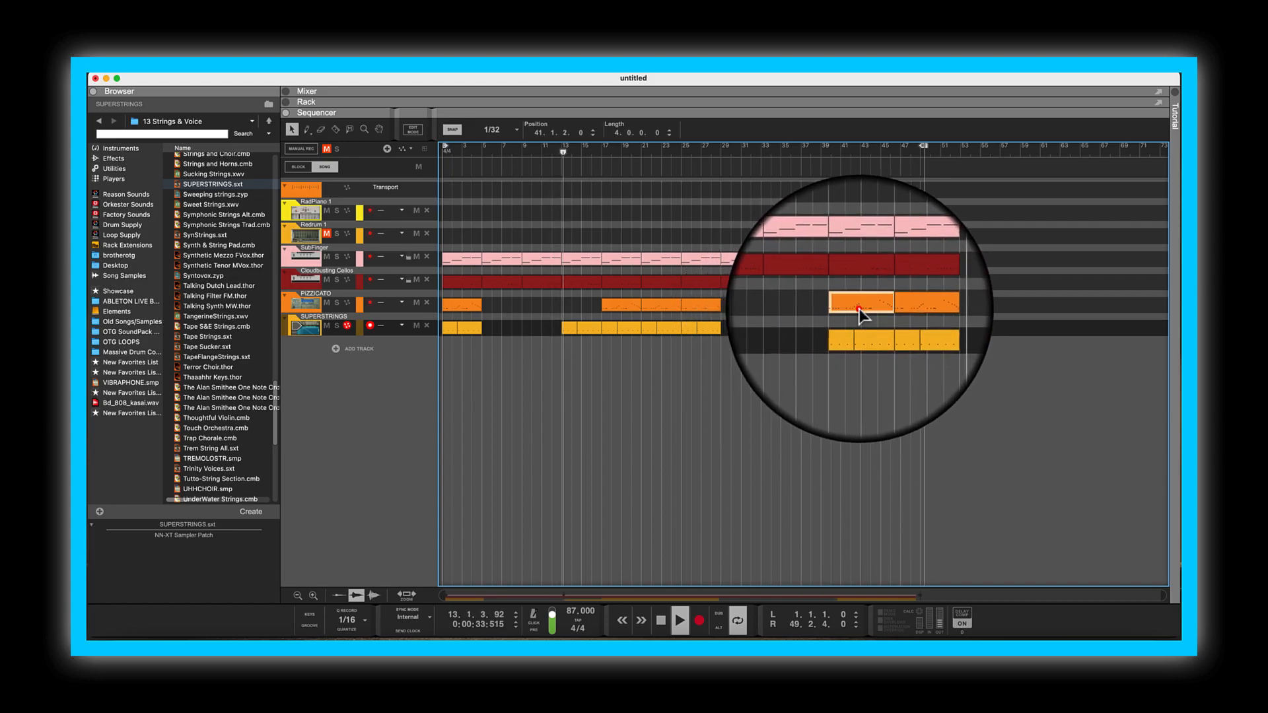
pyautogui.press('Delete')
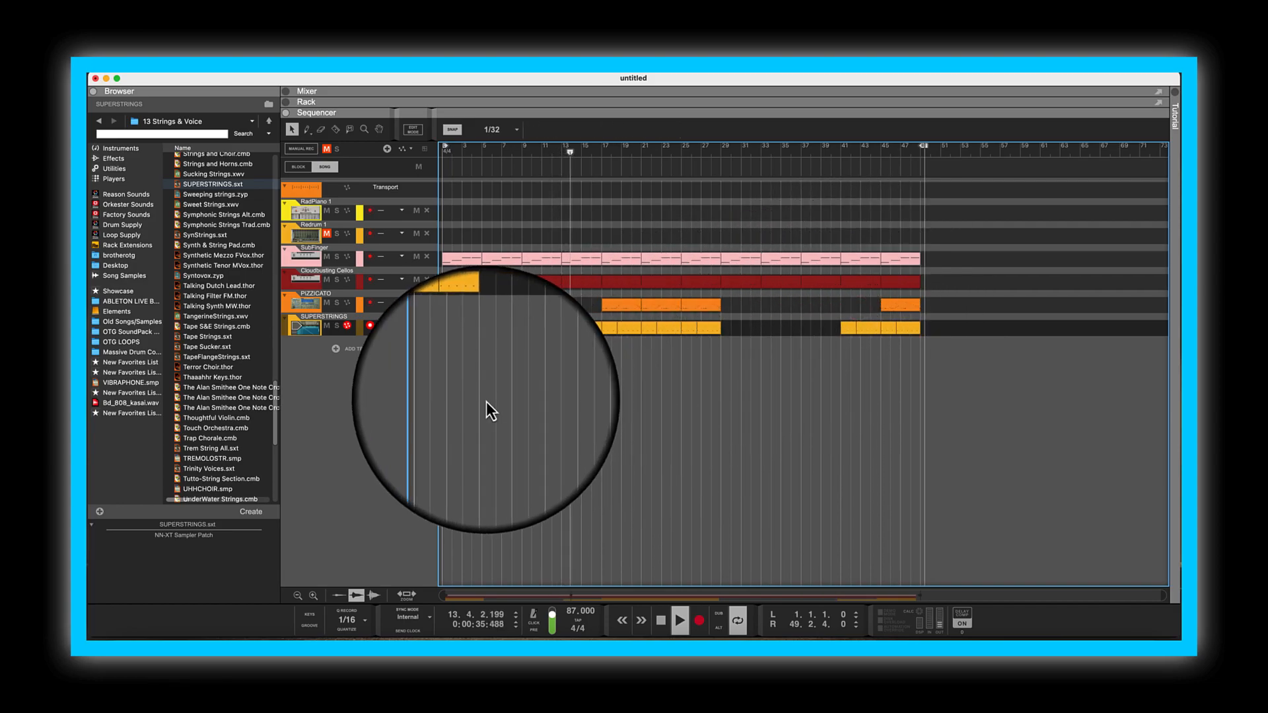
# Unmute the Redrum track and show the rack with the mixer collapsed.
pyautogui.click(327, 234)
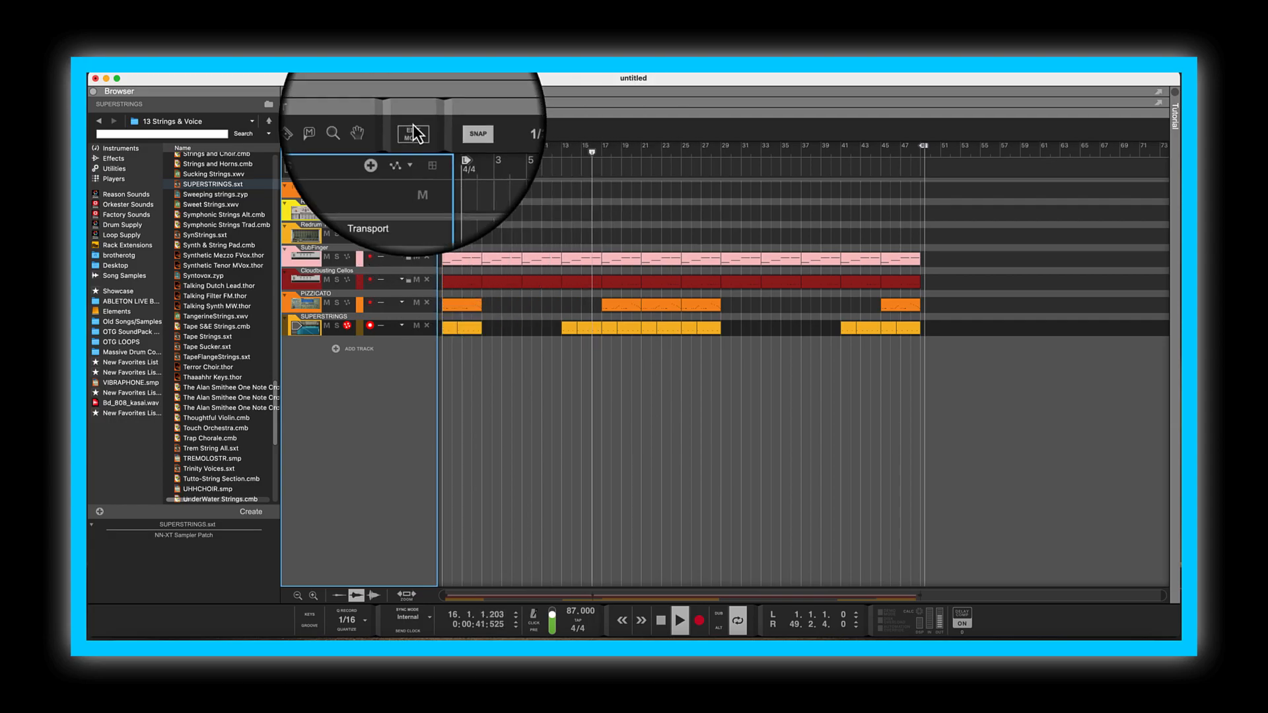
pyautogui.click(286, 102)
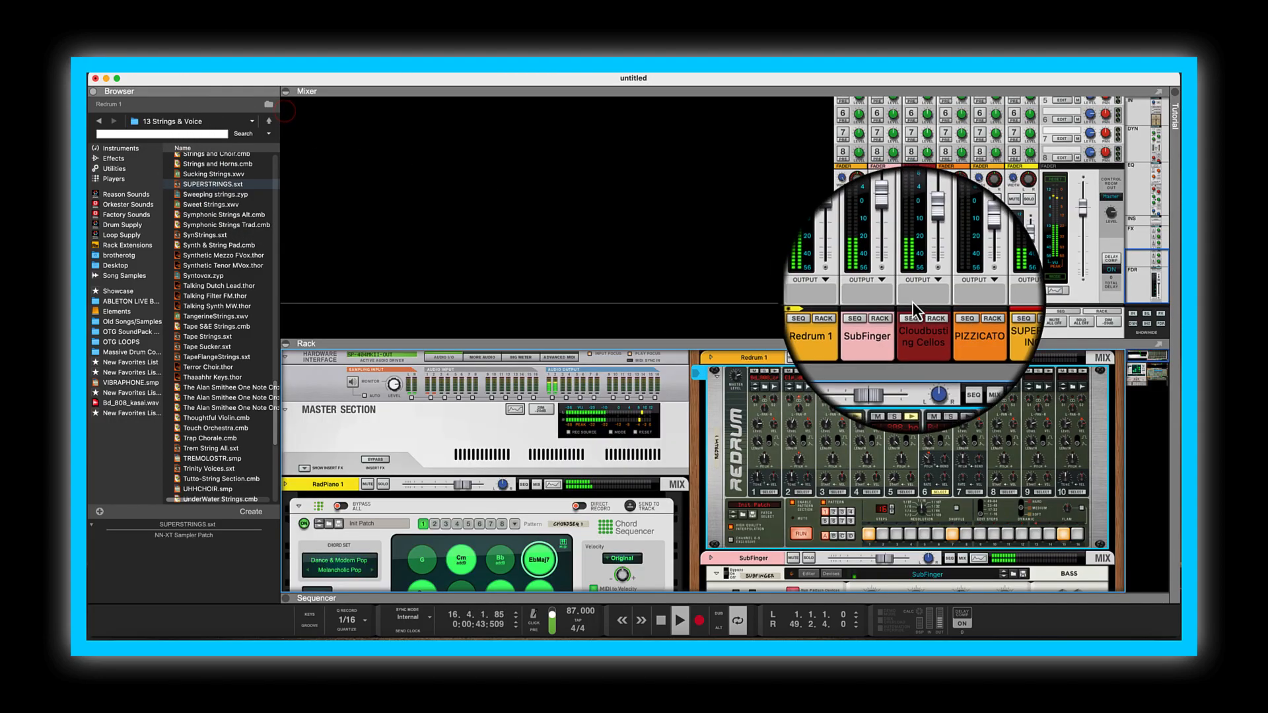
pyautogui.click(286, 92)
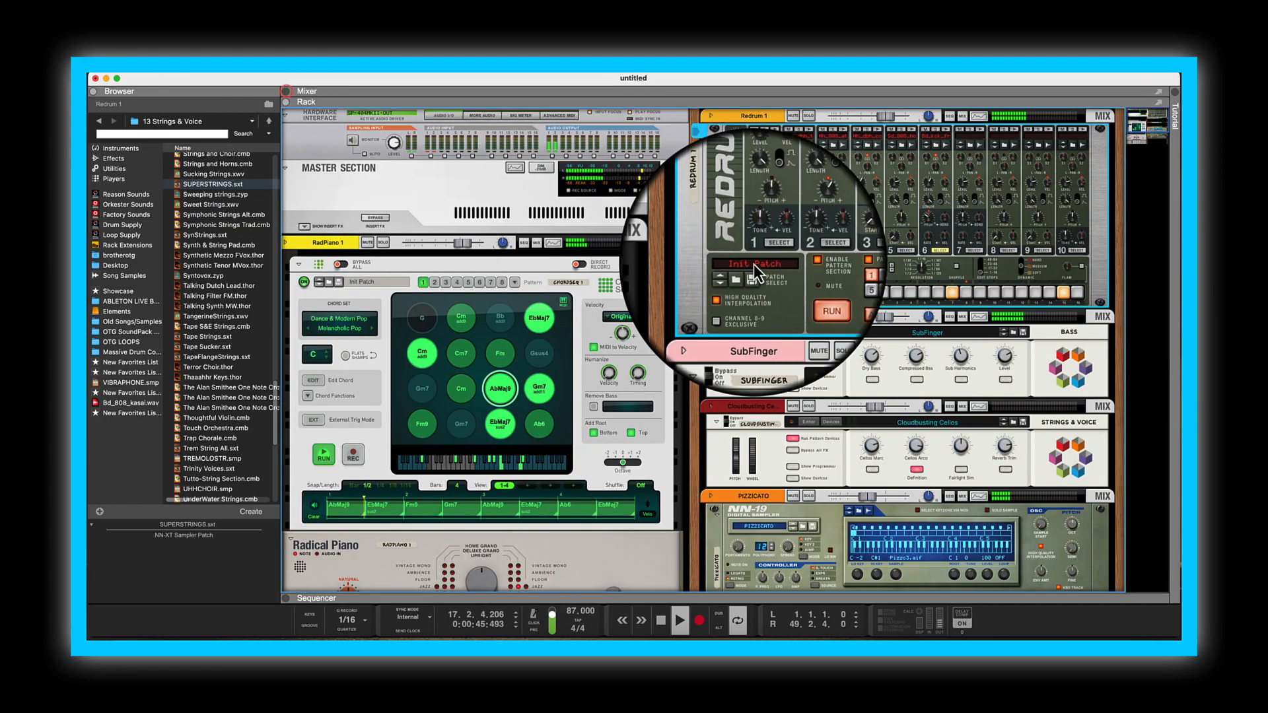
# Copy Redrum pattern 1 and paste it into pattern 2.
pyautogui.rightClick(786, 279)
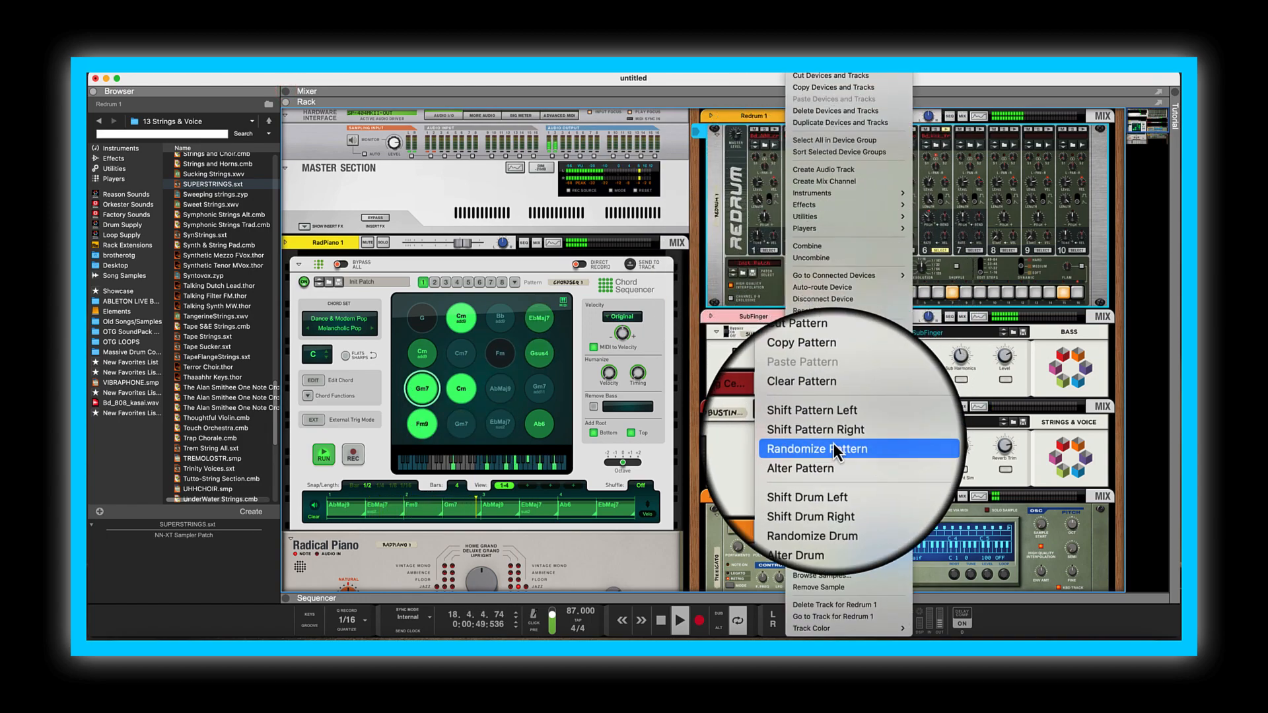
pyautogui.click(829, 385)
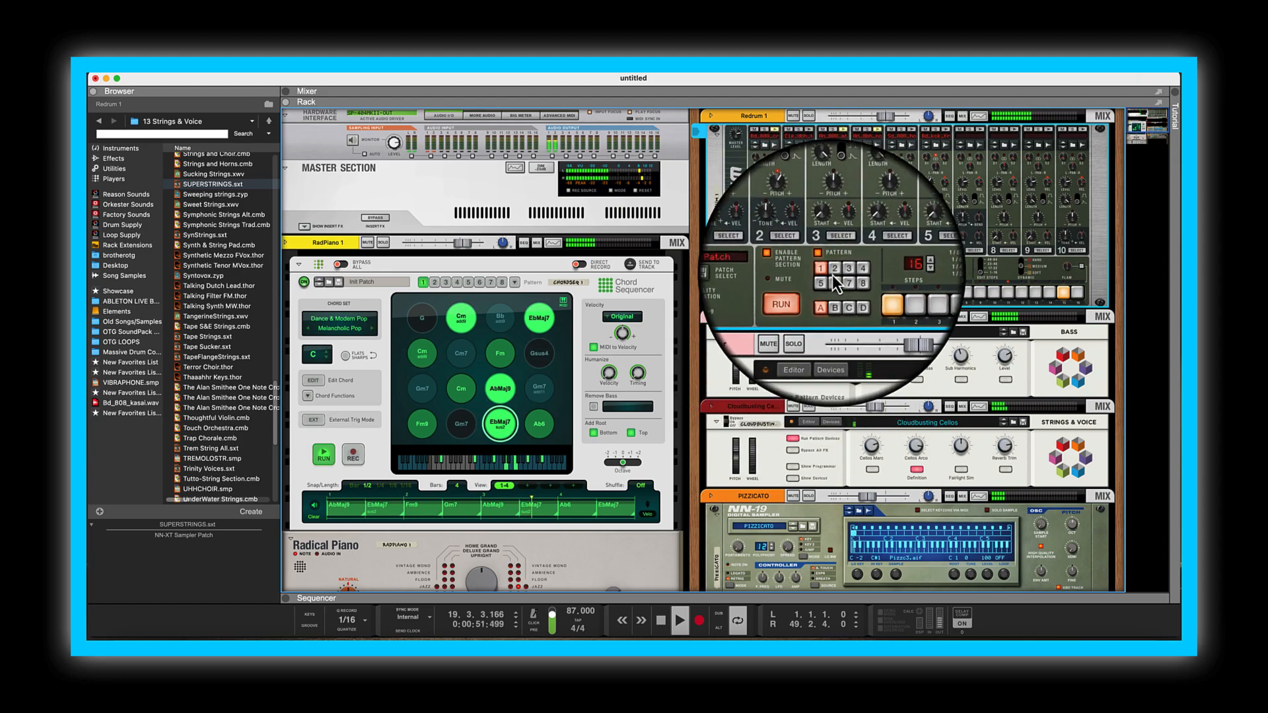
pyautogui.click(832, 273)
pyautogui.rightClick(783, 274)
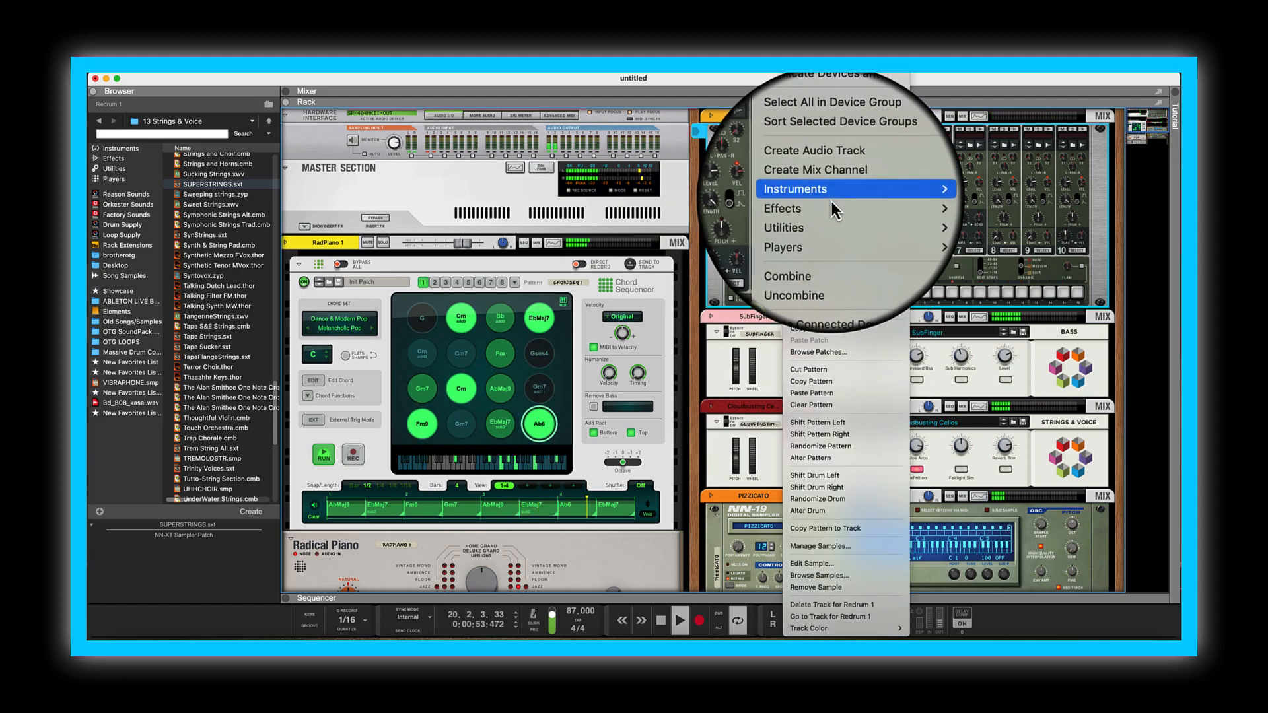
pyautogui.click(830, 395)
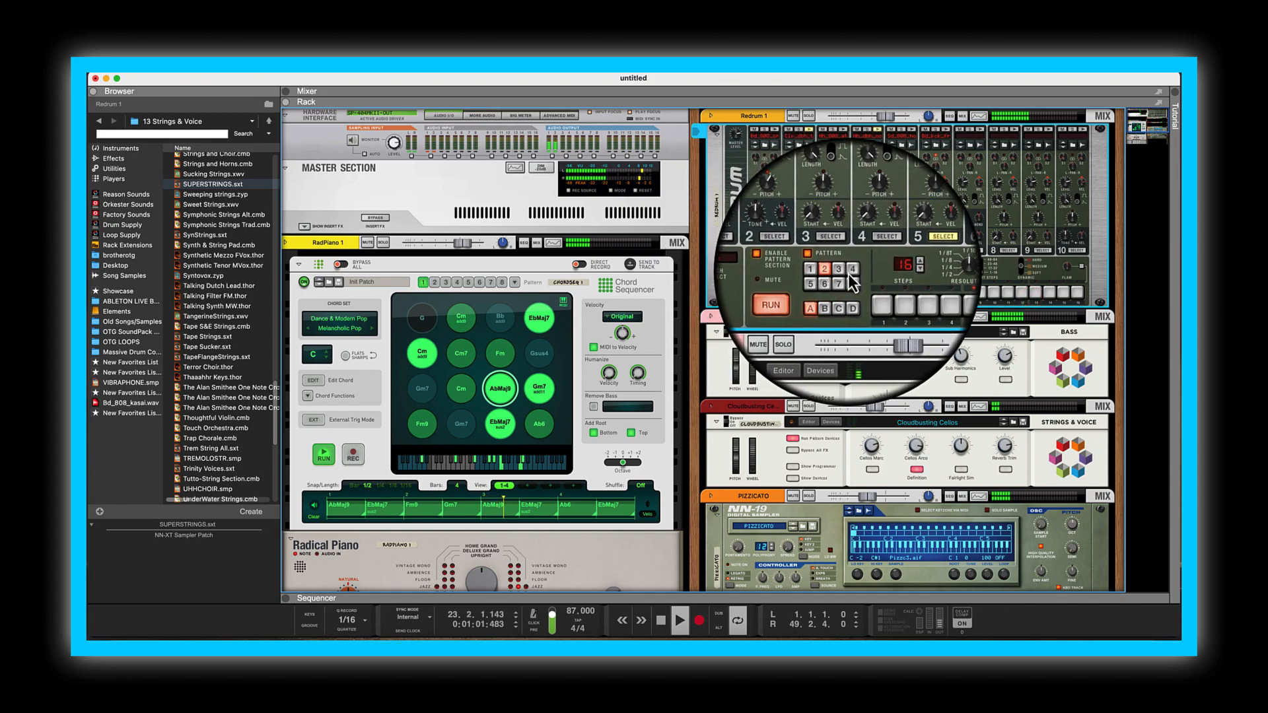
# Paste the copied drum pattern into Redrum pattern 3 and clear all of channel 4's steps there.
pyautogui.rightClick(786, 276)
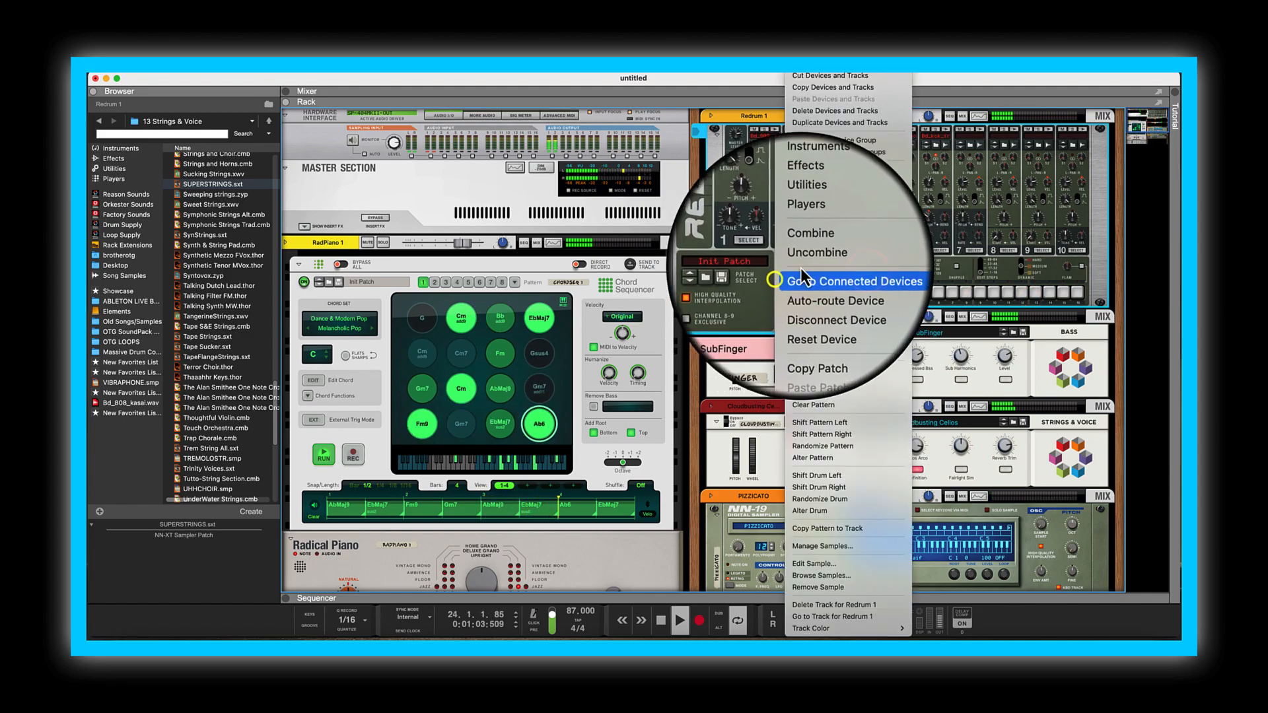
pyautogui.click(837, 391)
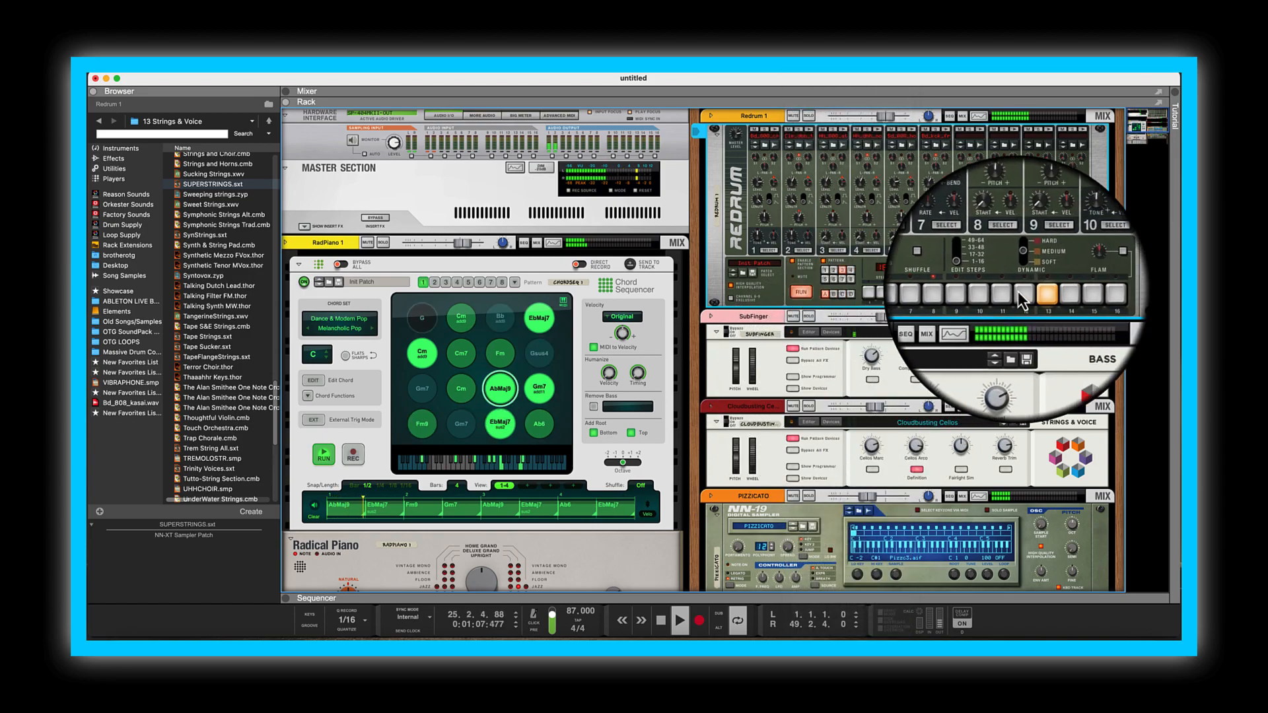
pyautogui.click(873, 251)
pyautogui.moveTo(873, 297); pyautogui.dragTo(1097, 295)
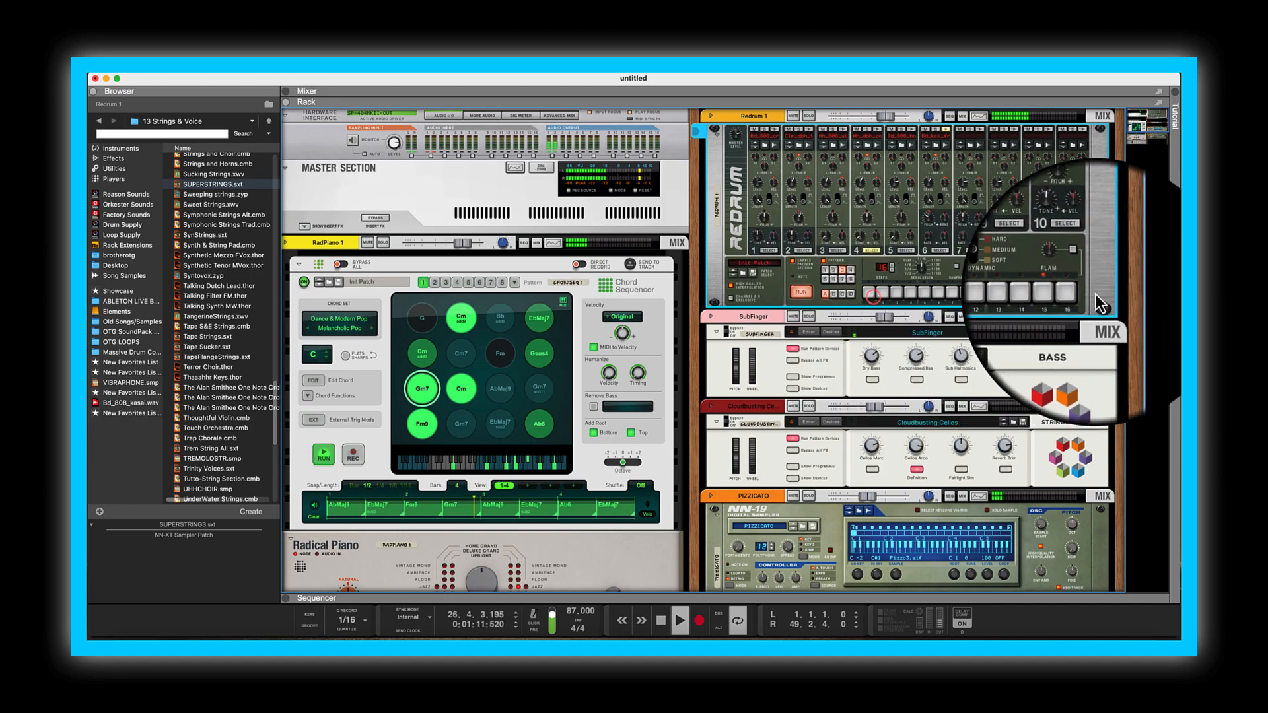
pyautogui.click(840, 251)
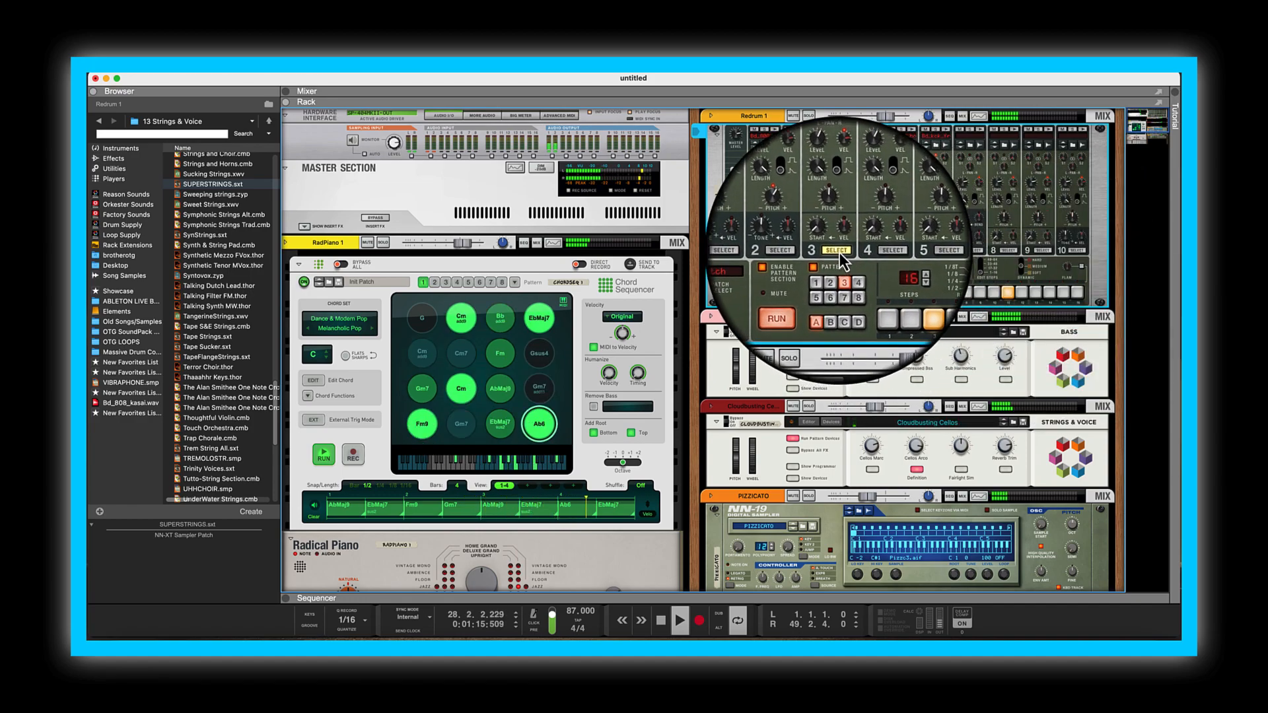
# In Redrum pattern 4, program channel 1 hits on steps 1, 9 and 13.
pyautogui.click(851, 271)
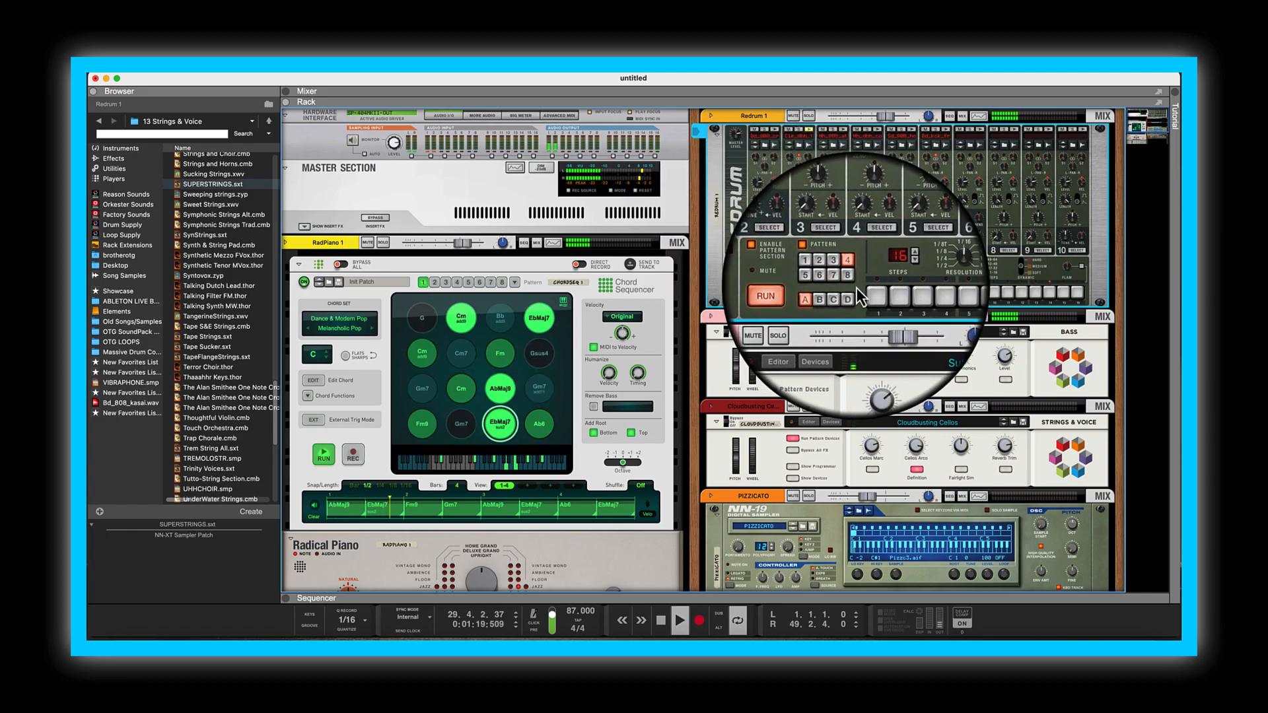
pyautogui.click(868, 295)
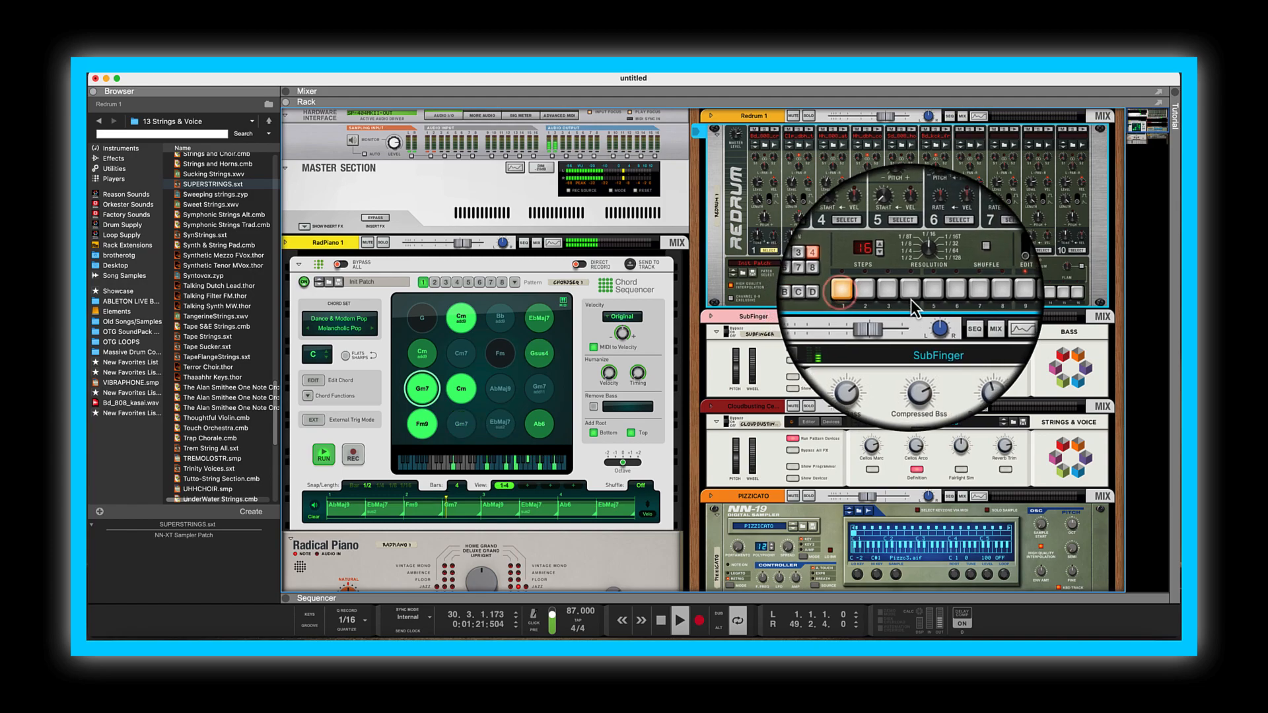
pyautogui.click(981, 298)
pyautogui.click(1036, 298)
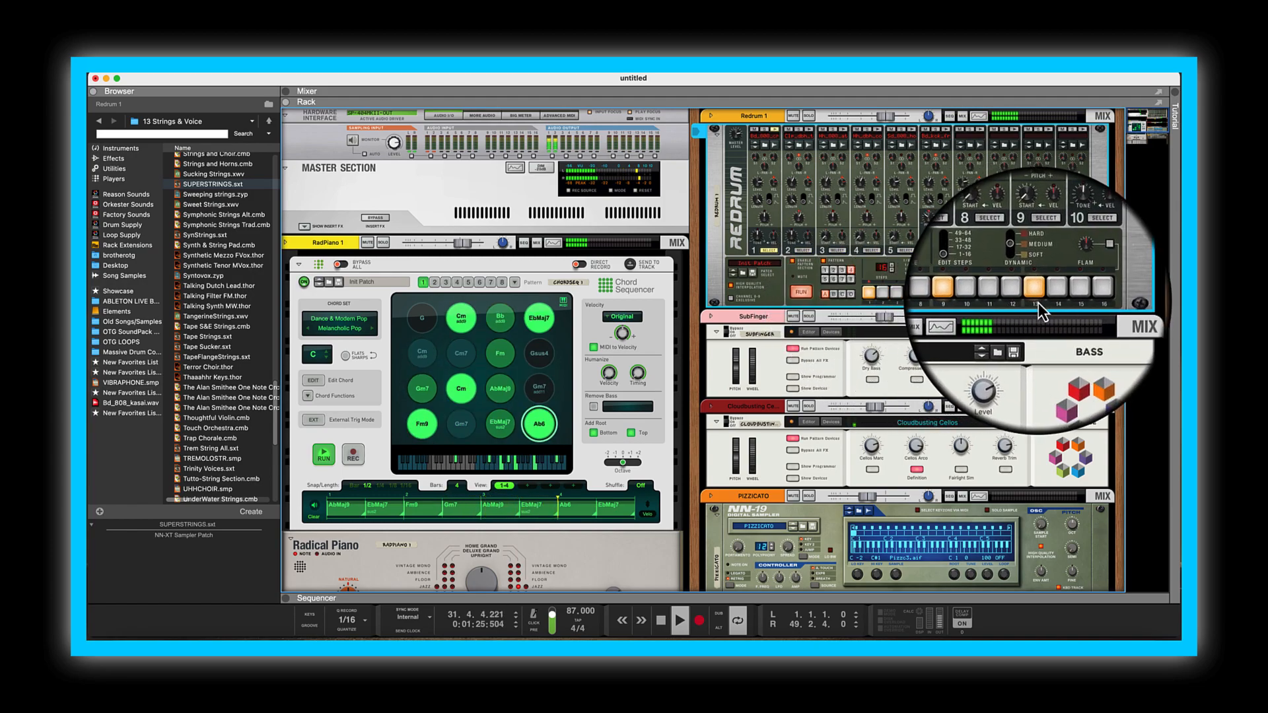
# Switch Redrum to pattern 8, show the sequencer alongside the rack, and stop playback back at the song start.
pyautogui.click(842, 271)
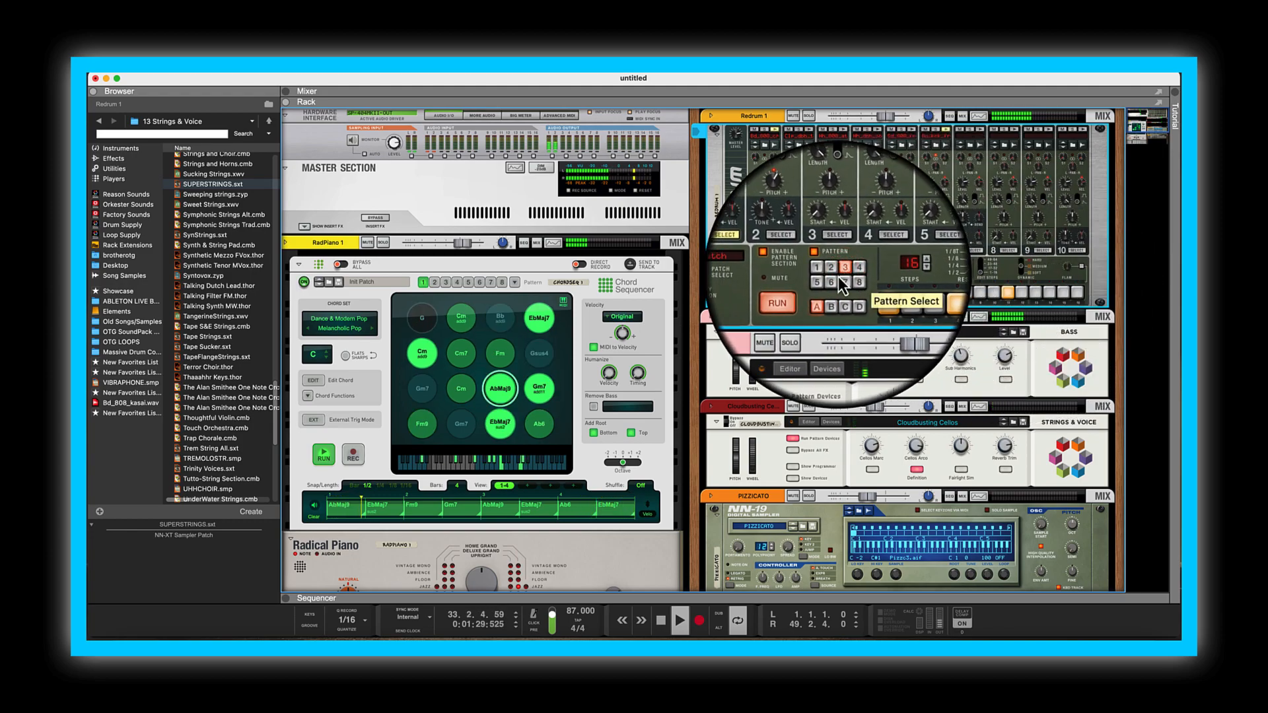
pyautogui.click(851, 280)
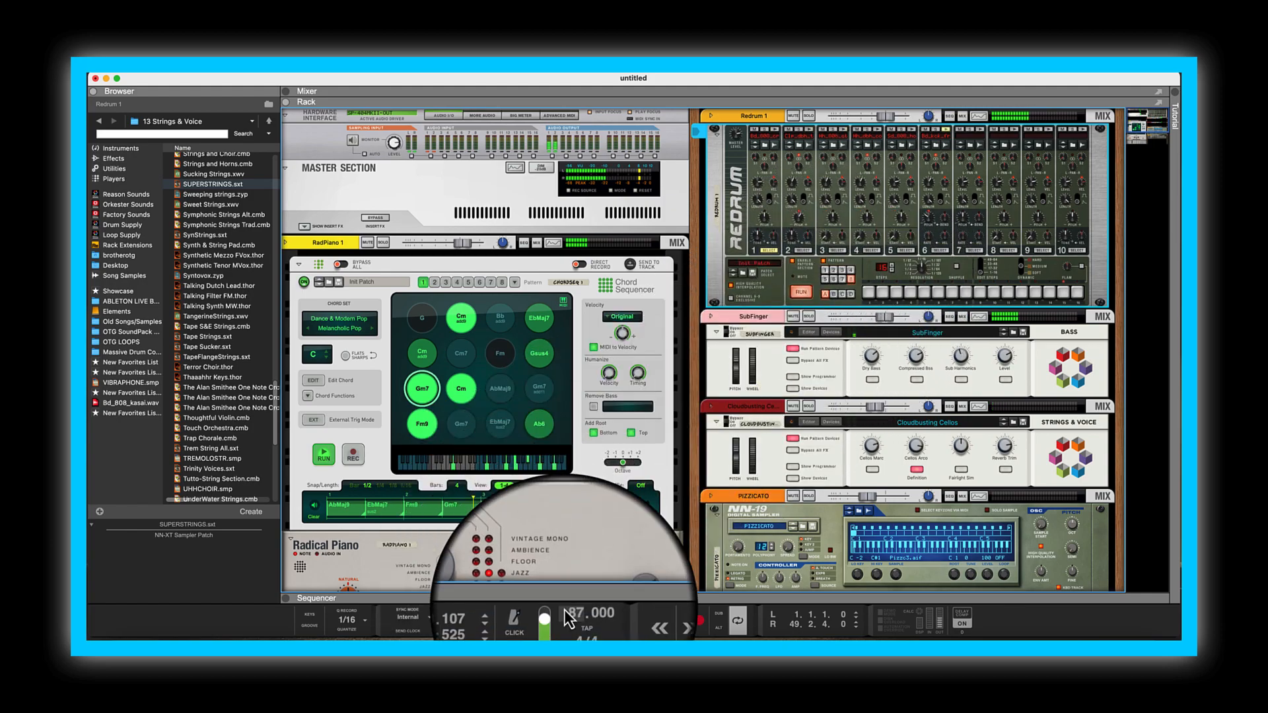
pyautogui.moveTo(576, 596); pyautogui.dragTo(647, 329)
pyautogui.click(661, 620)
pyautogui.click(661, 620)
# Add a Pattern Select automation lane to the Redrum track and start recording from bar 1.
pyautogui.click(314, 451)
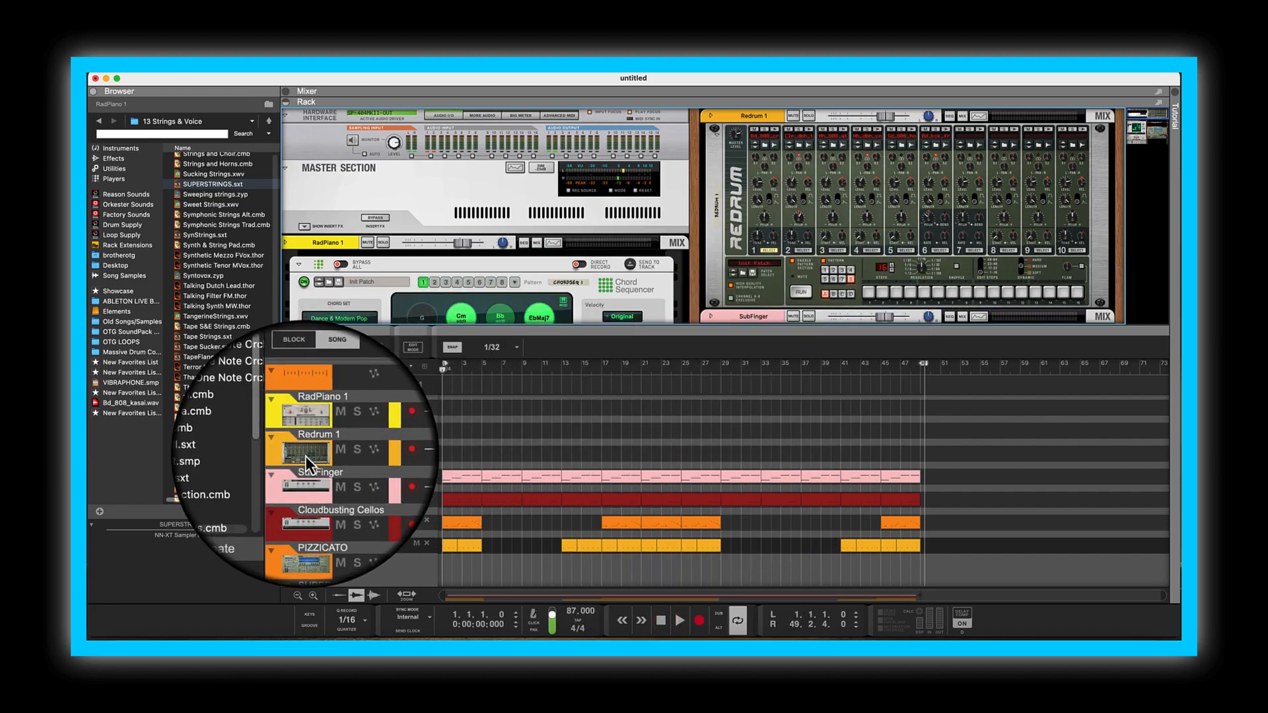
pyautogui.rightClick(834, 276)
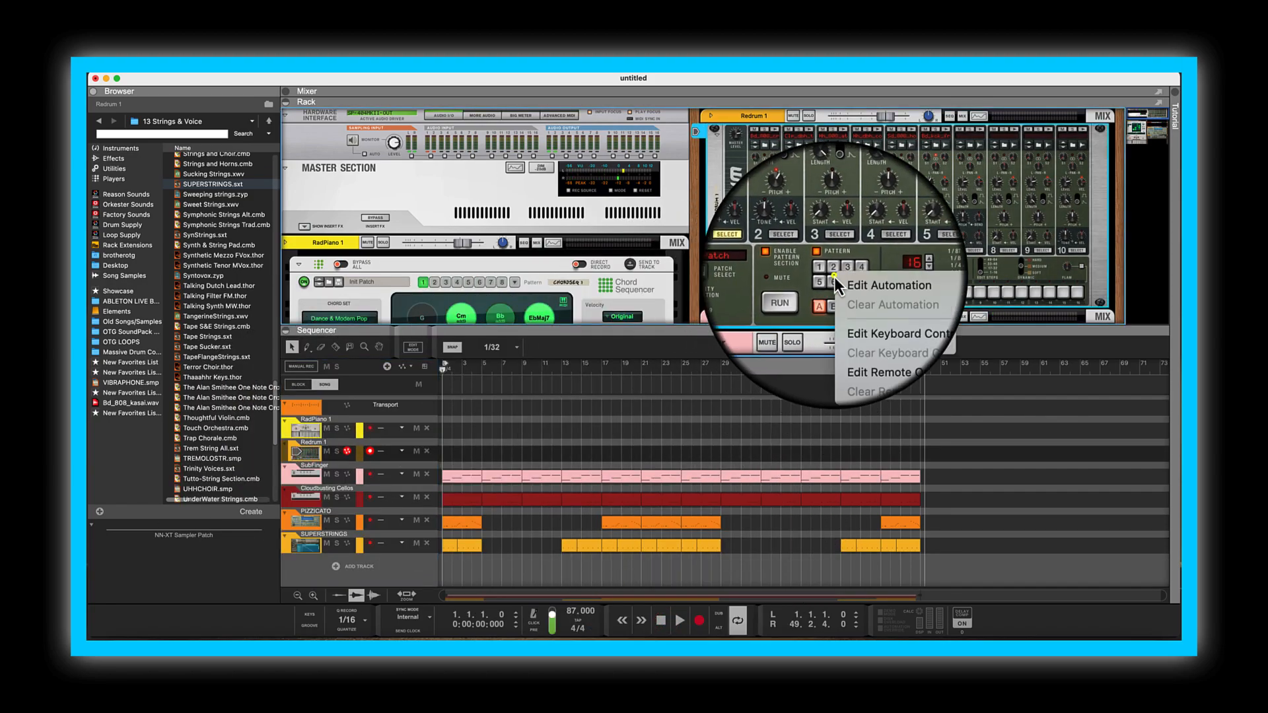
pyautogui.click(882, 284)
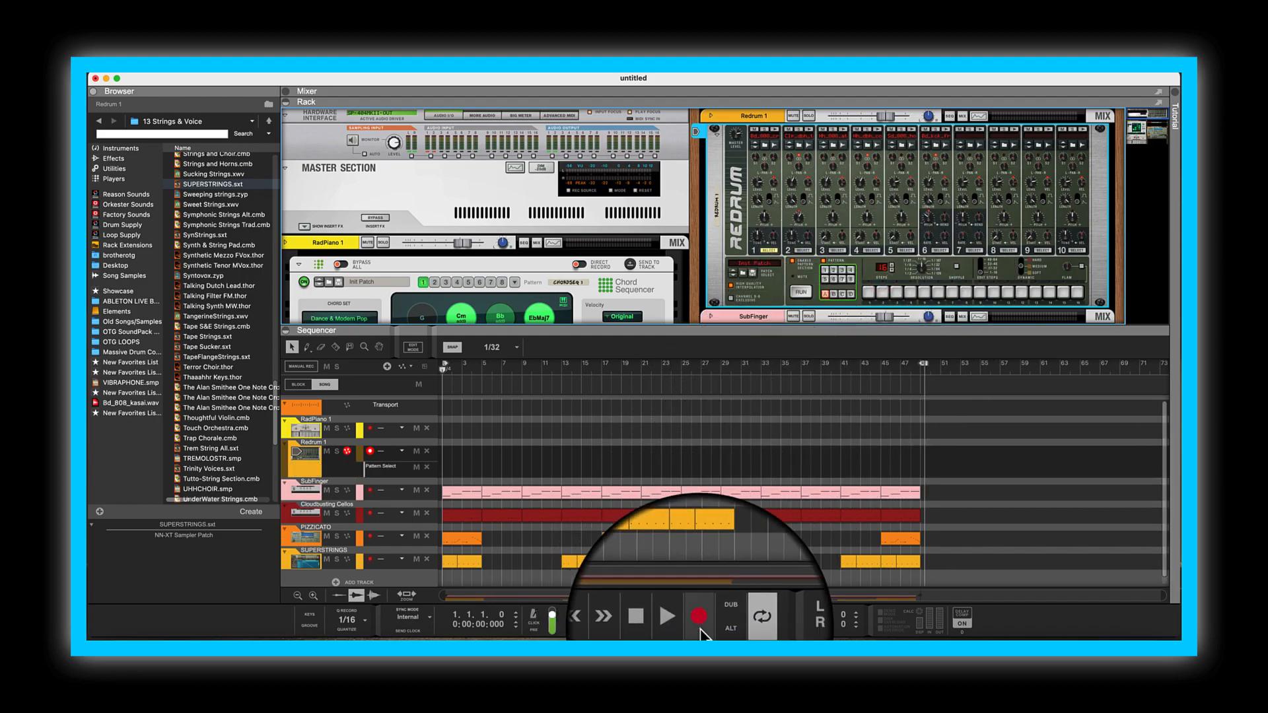
pyautogui.click(700, 621)
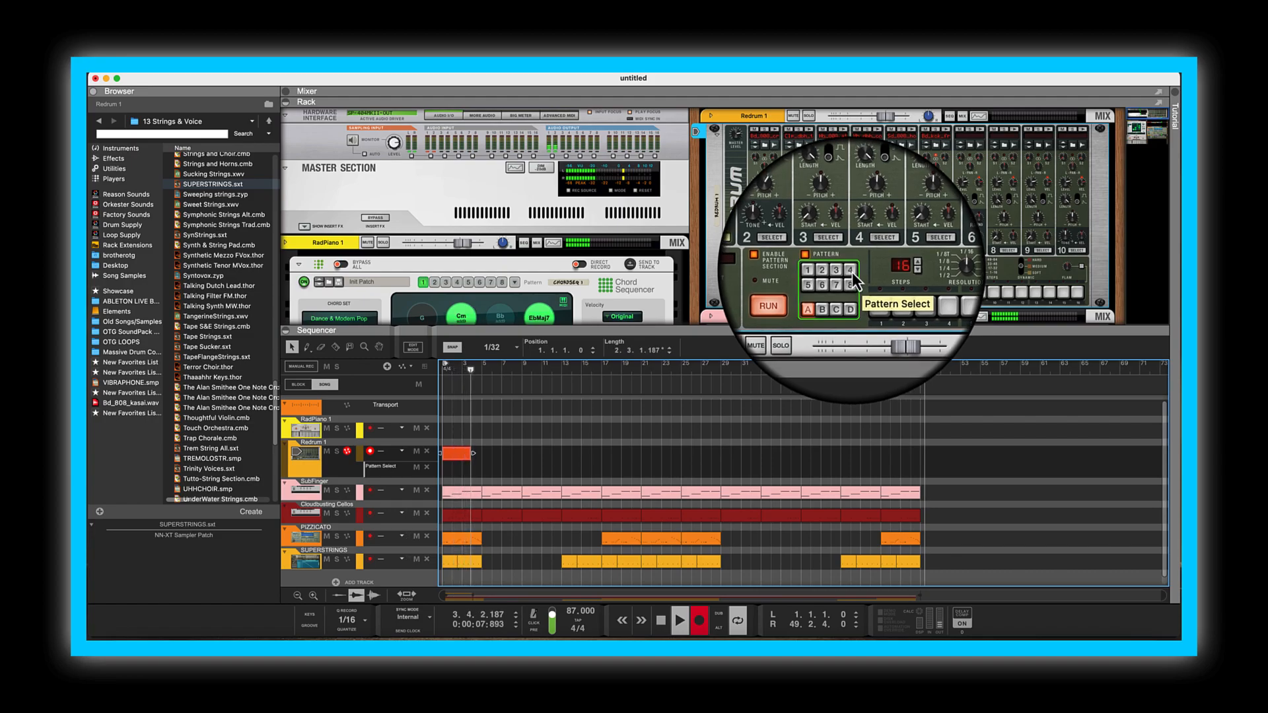
# Record Redrum pattern changes to 4 around bar 4, followed by 2, 3 after bar 8, 8 after bar 10 and 1 around bar 13.
pyautogui.click(850, 270)
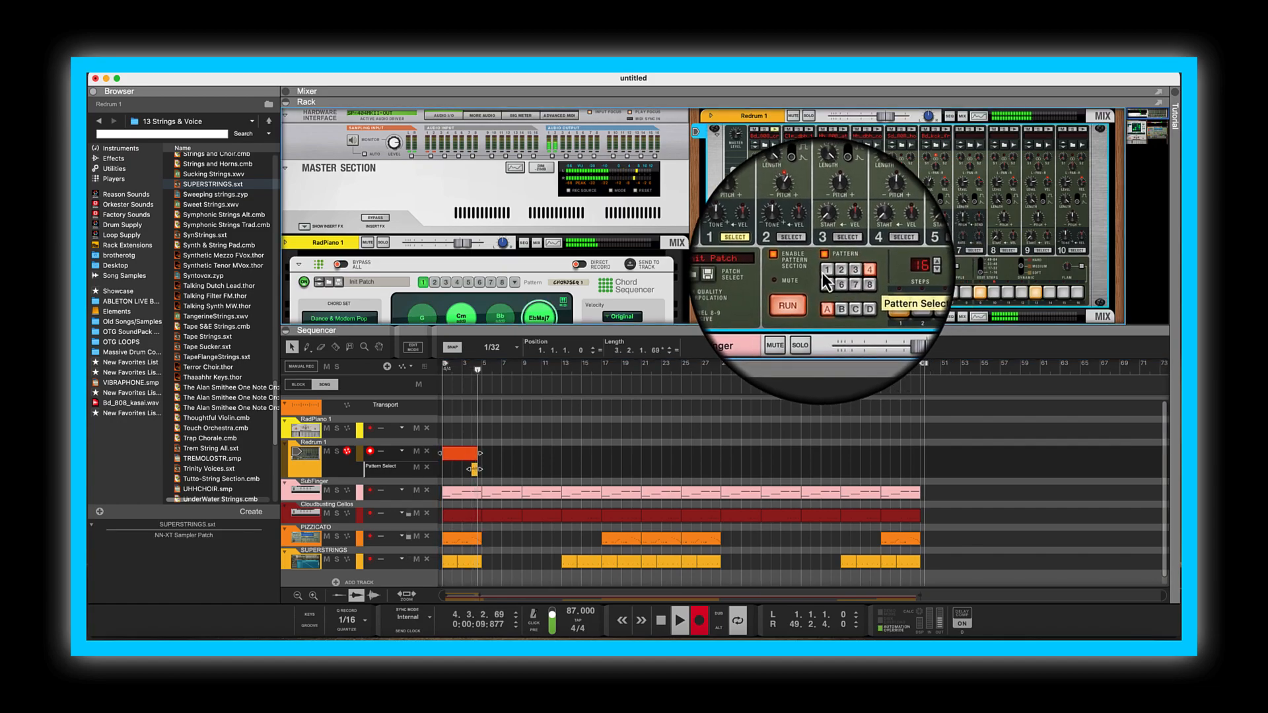
pyautogui.click(834, 270)
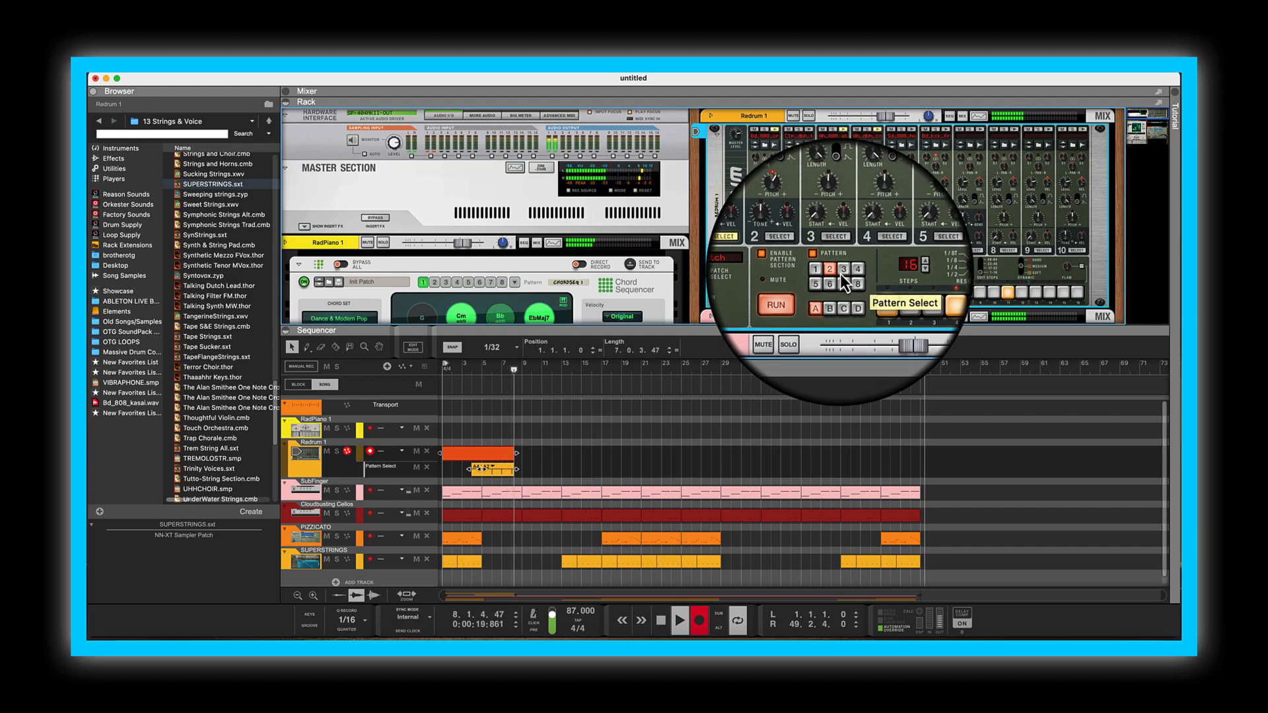
pyautogui.click(843, 269)
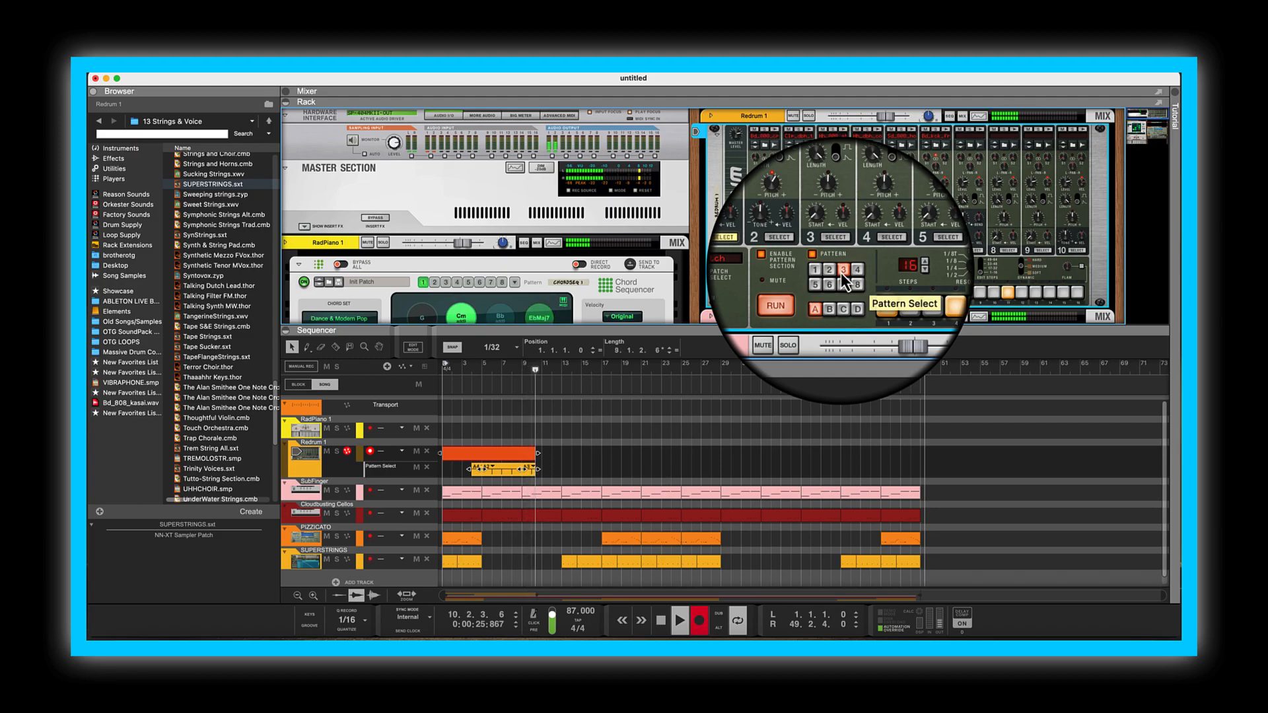
pyautogui.click(851, 279)
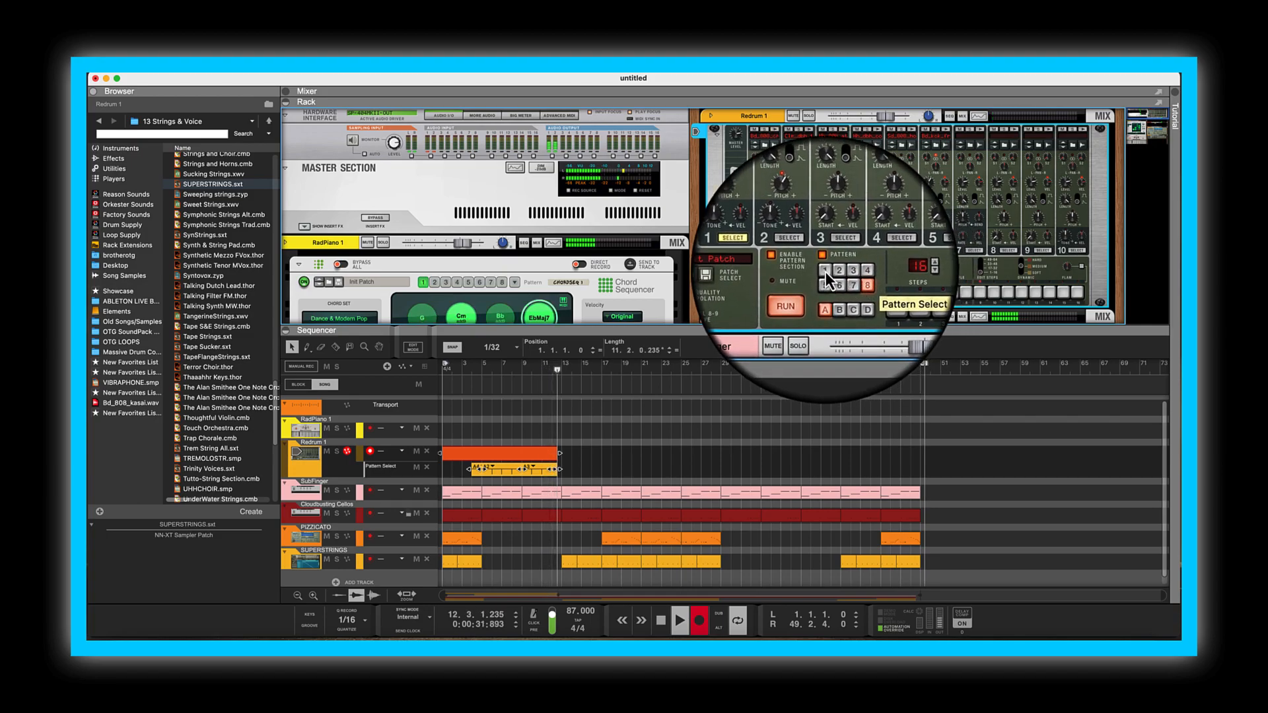
pyautogui.click(826, 272)
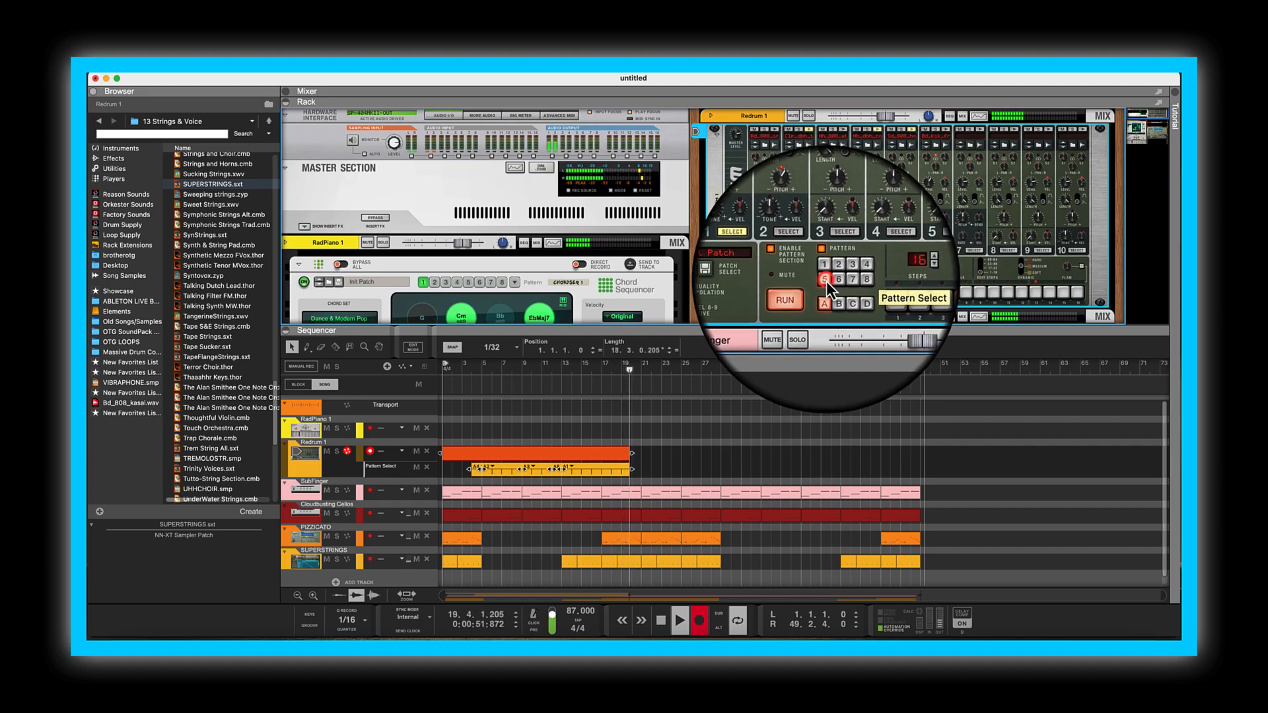
# Record Redrum pattern switches alternating between 5 and 1 twice from about bar 19 to bar 25.
pyautogui.click(825, 280)
pyautogui.click(823, 271)
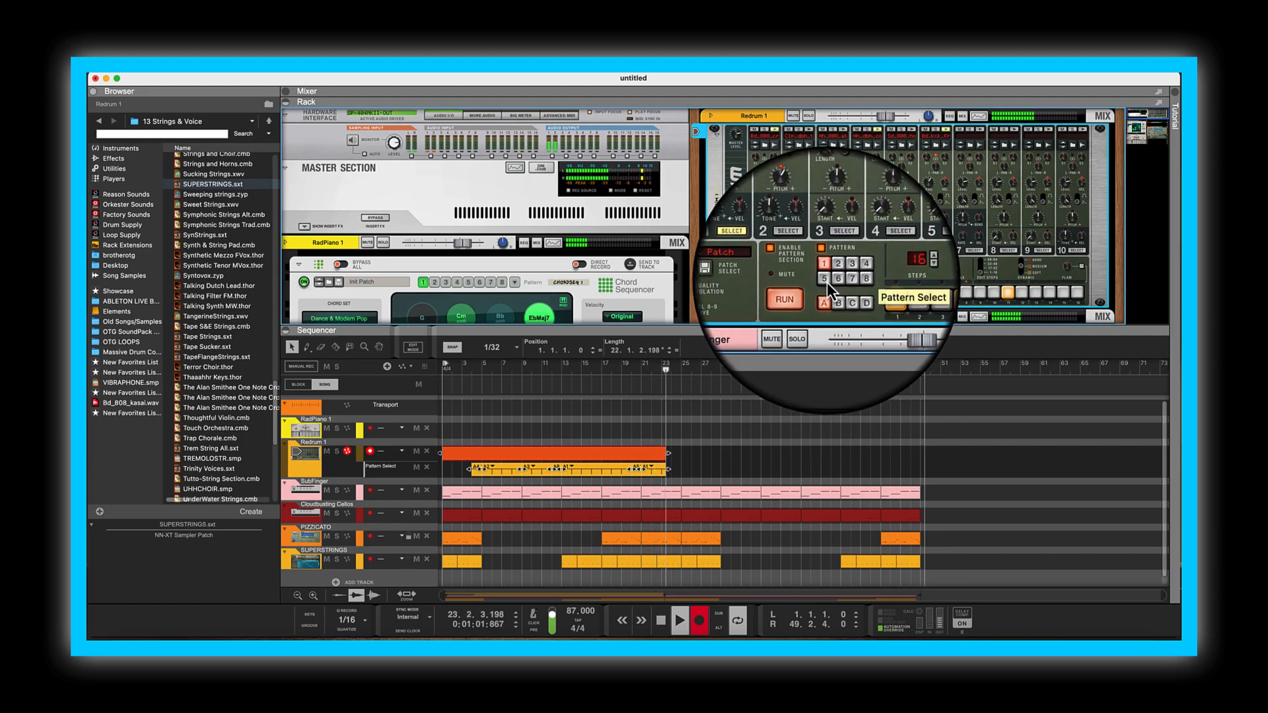
pyautogui.click(826, 280)
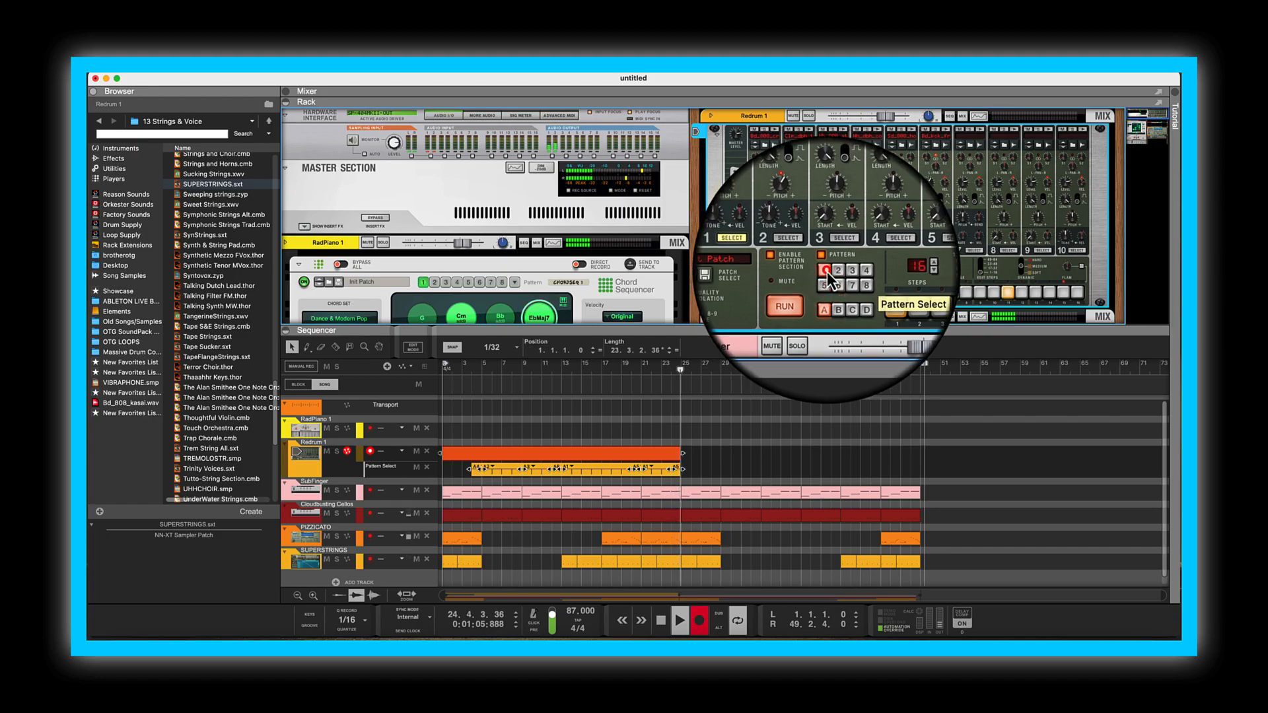
pyautogui.click(827, 271)
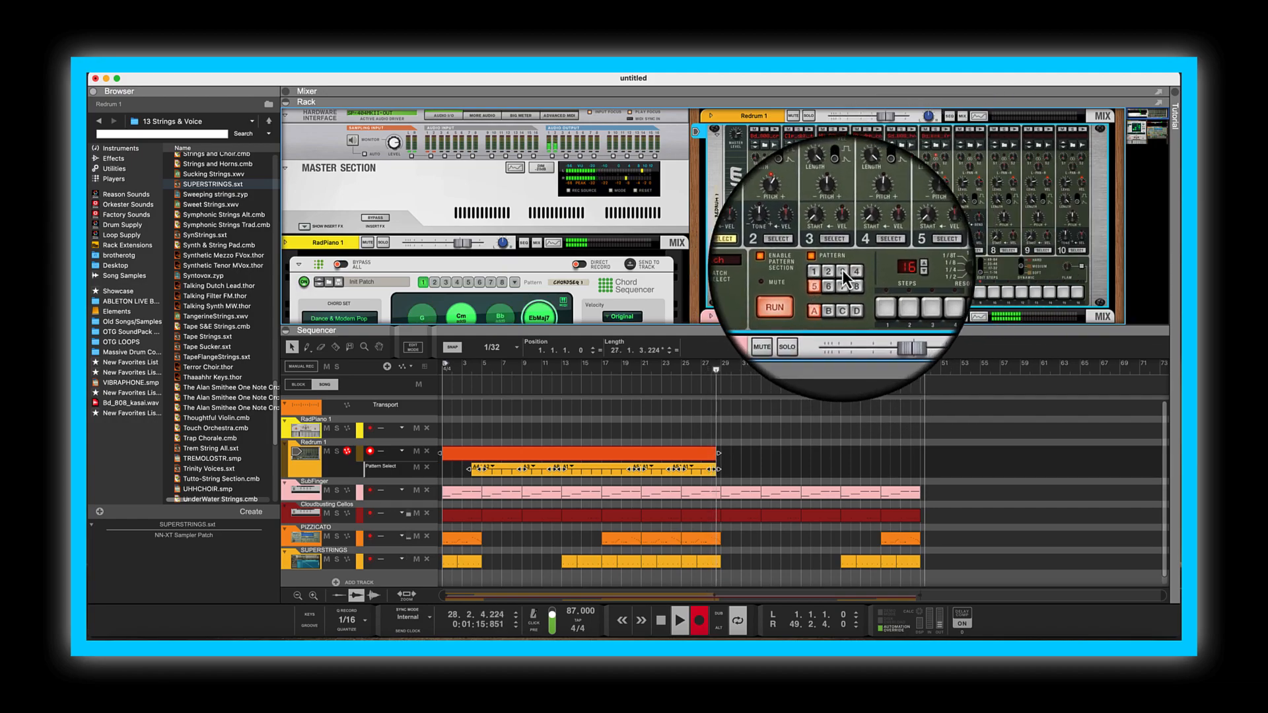
# Record Redrum pattern changes to 3 after bar 28, followed by 2, 4, 1 and 8 roughly every four bars, and end the recording.
pyautogui.click(843, 273)
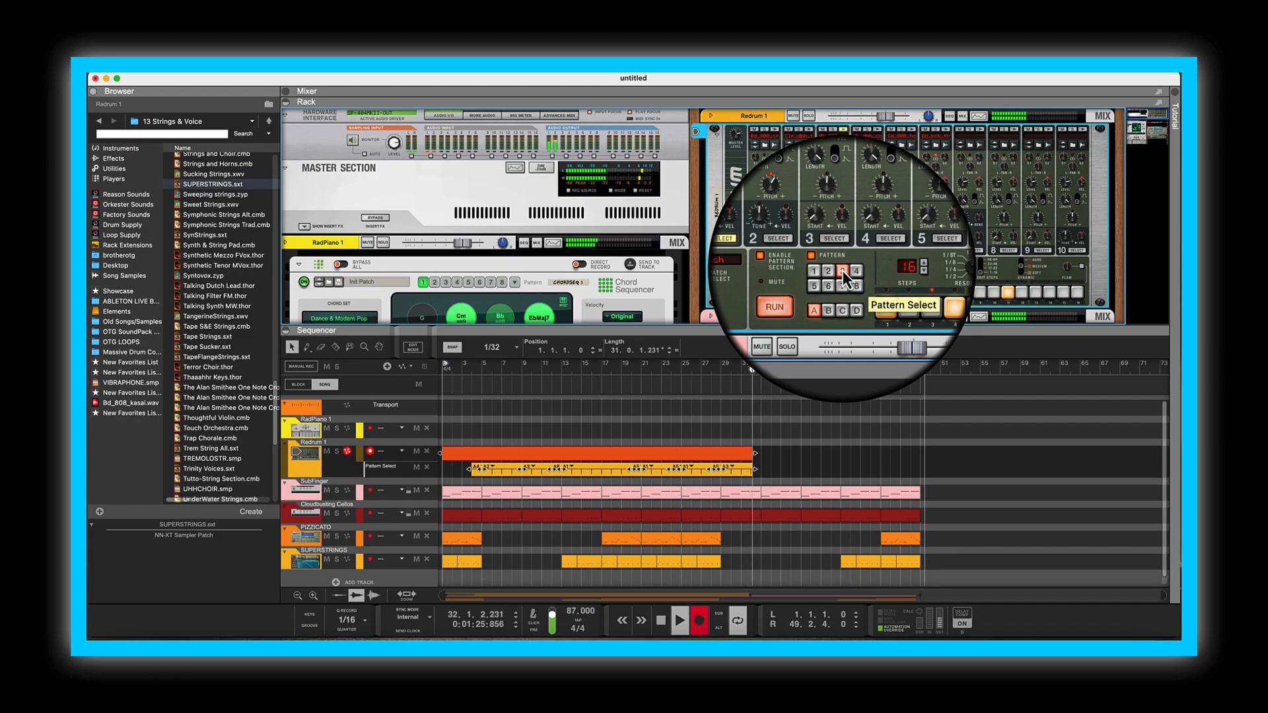
pyautogui.click(834, 270)
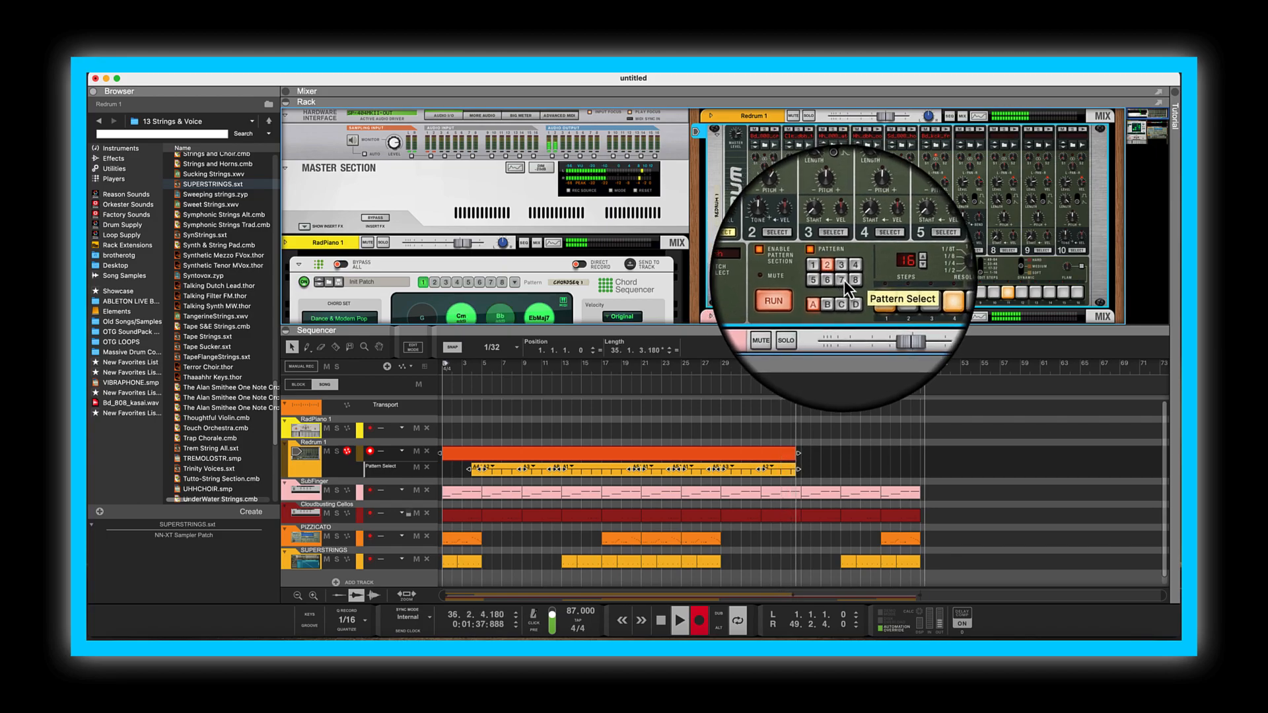
pyautogui.click(850, 272)
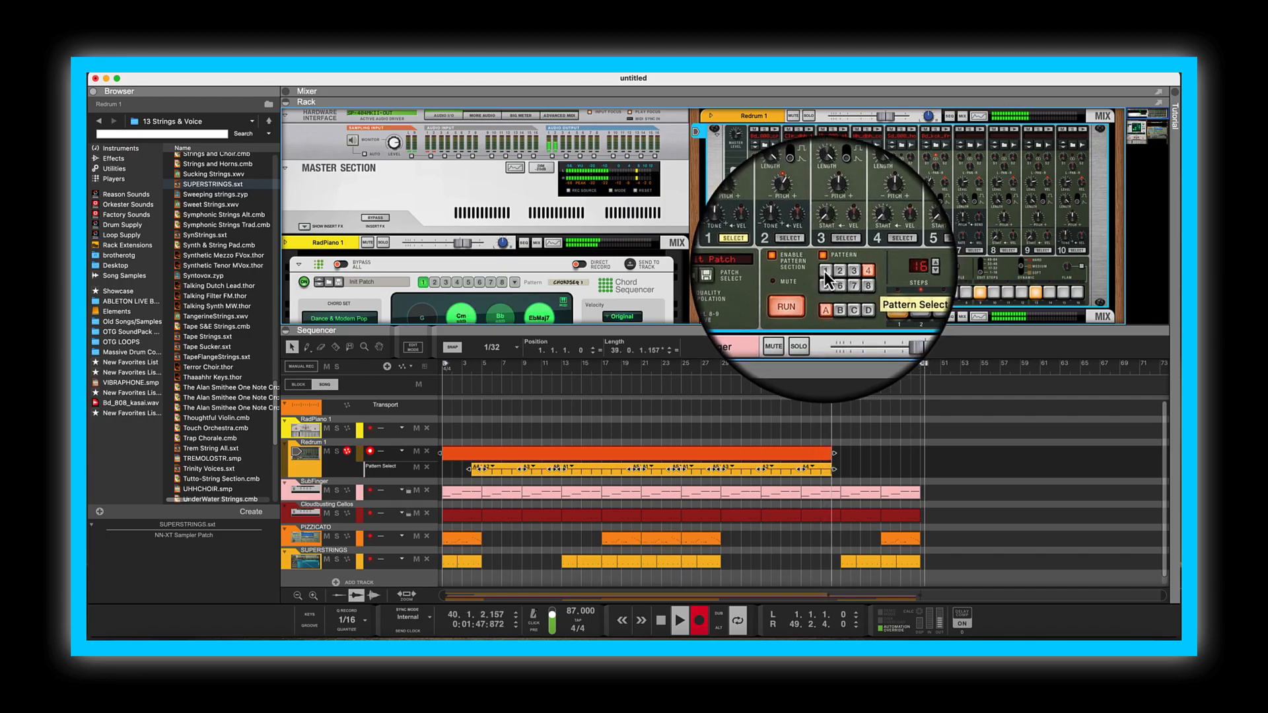
pyautogui.click(825, 270)
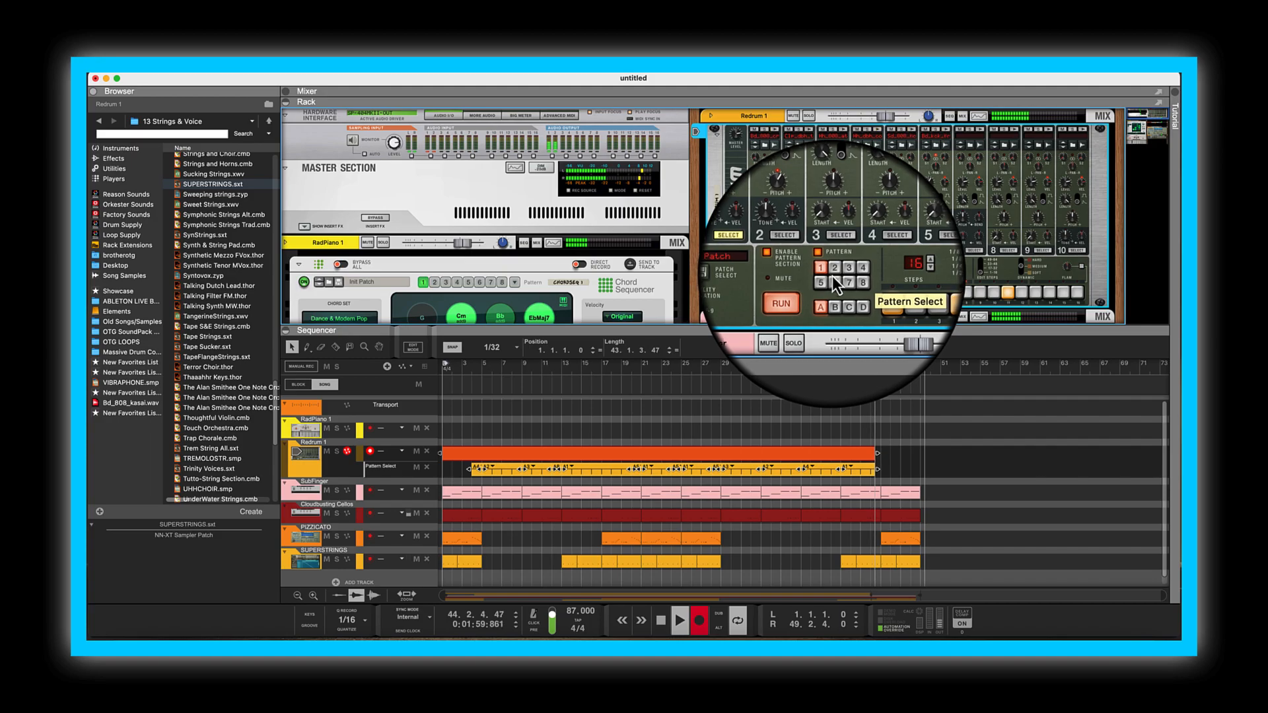
pyautogui.click(850, 282)
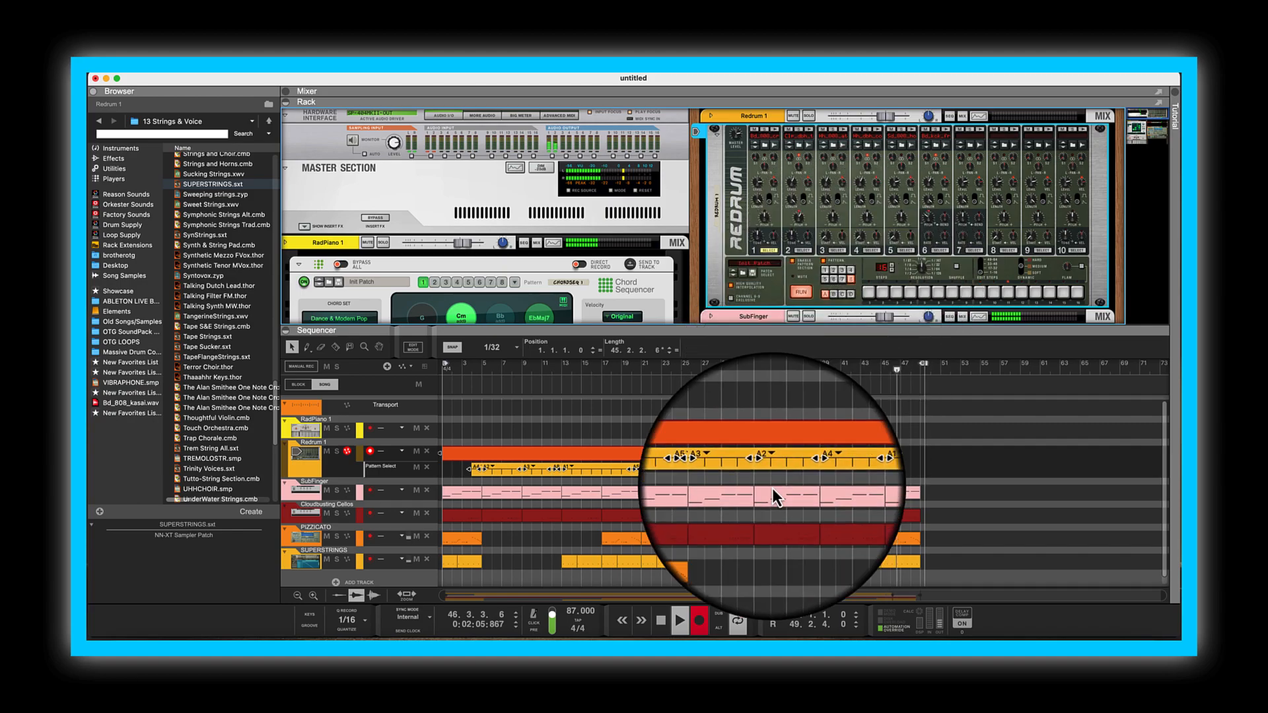
pyautogui.click(697, 625)
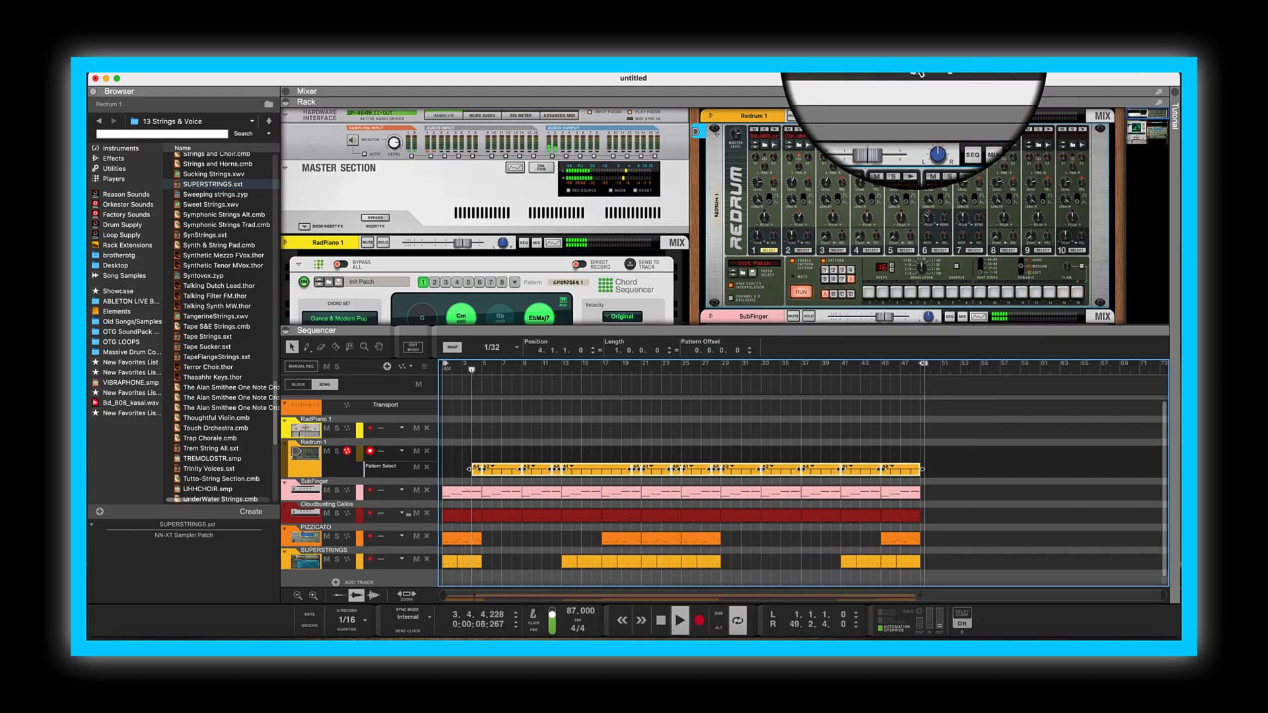
# Show the mixer above the rack and sequencer, and shrink the sequencer area to give the rack more room.
pyautogui.click(285, 102)
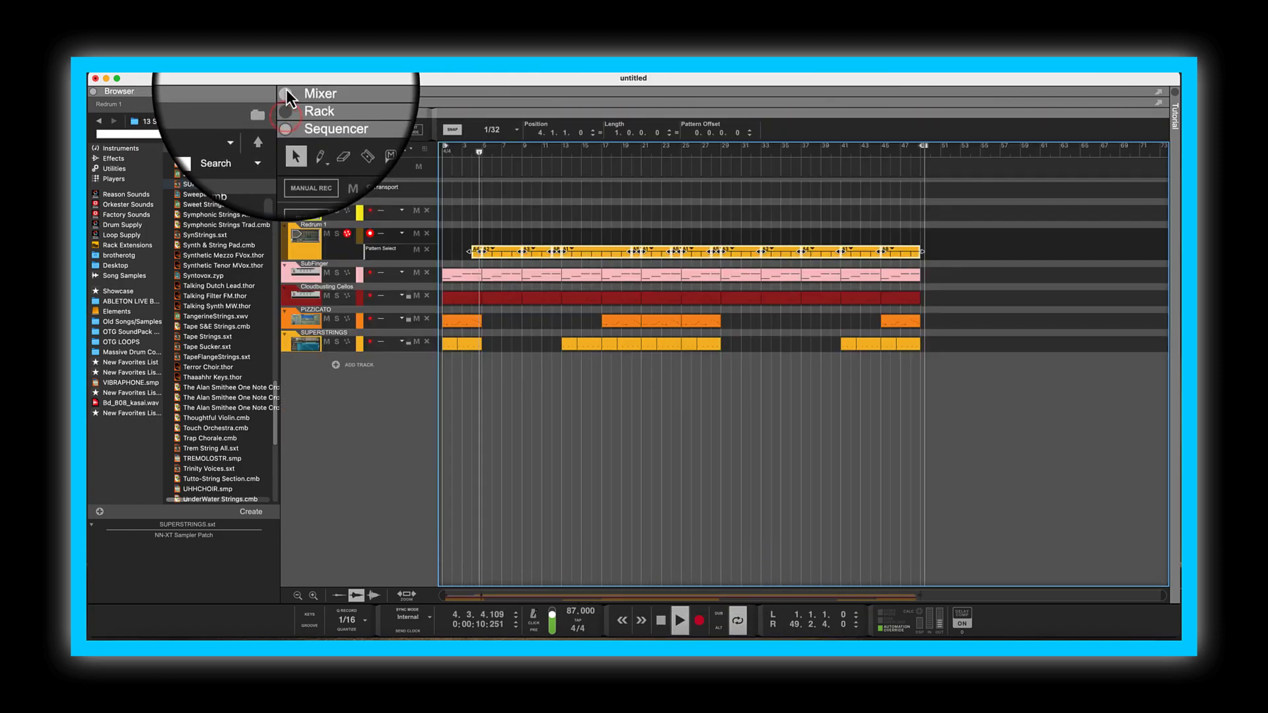
pyautogui.click(286, 93)
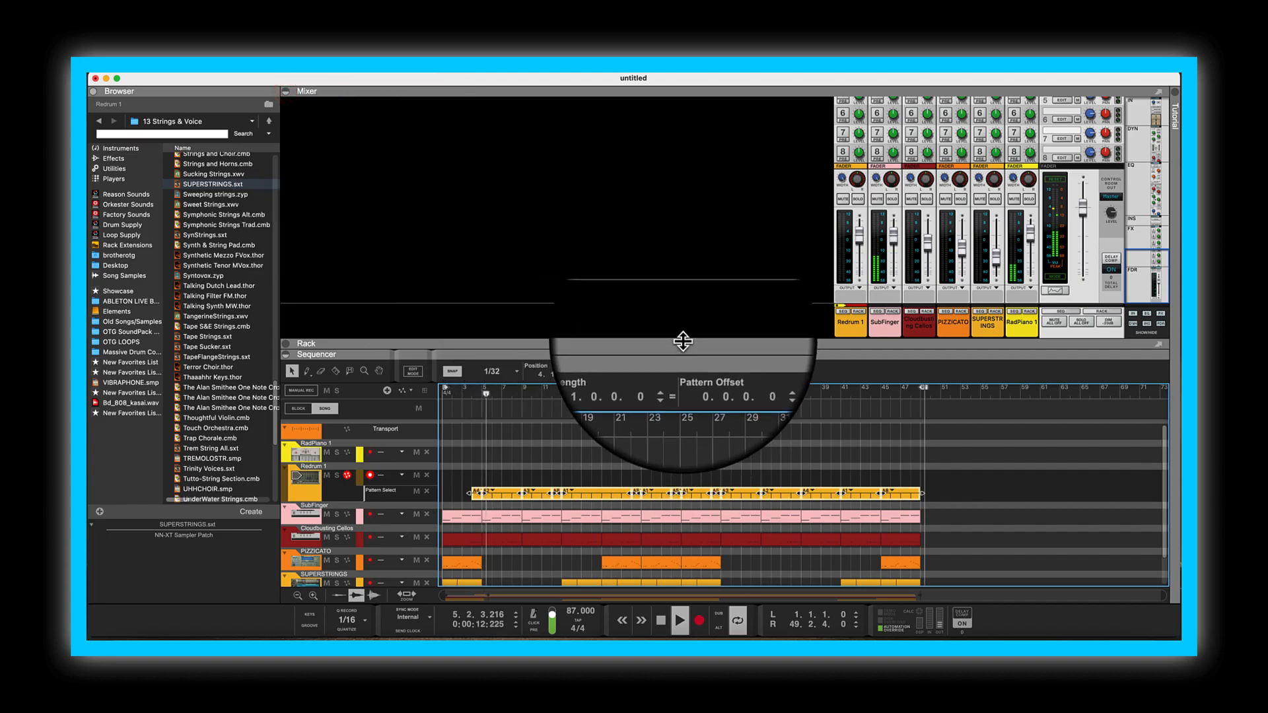
pyautogui.click(683, 341)
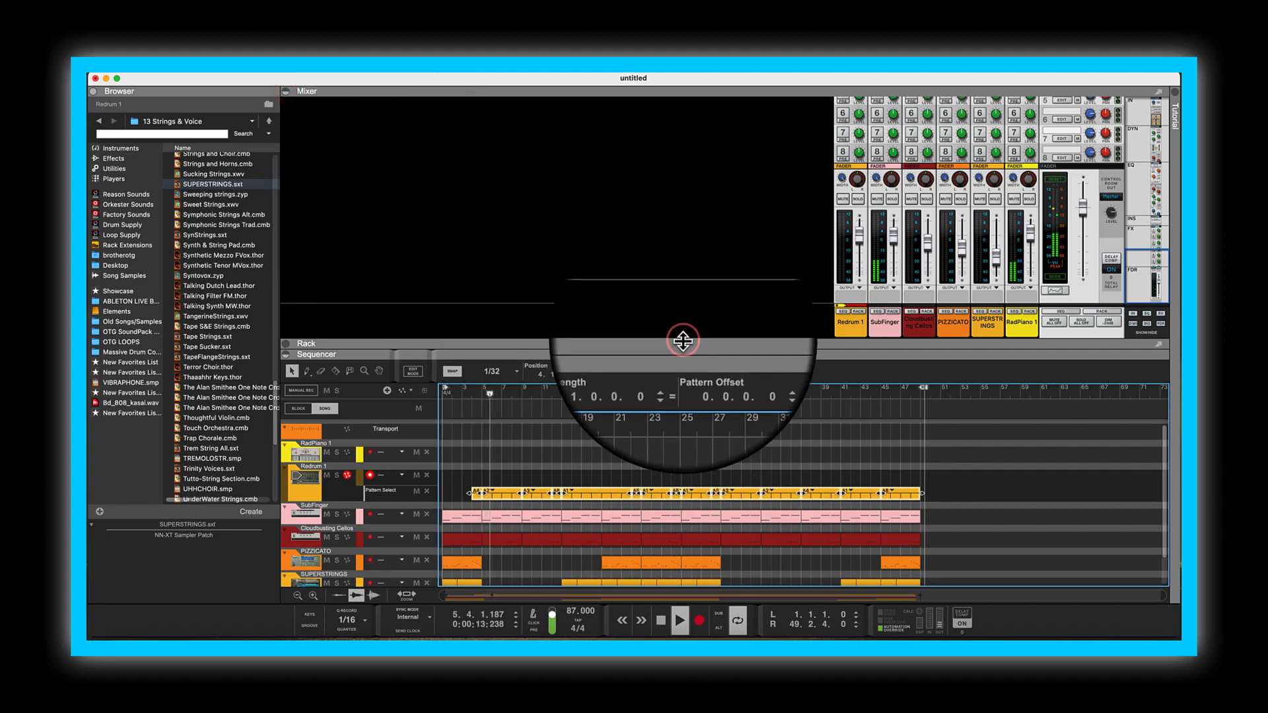
pyautogui.click(285, 344)
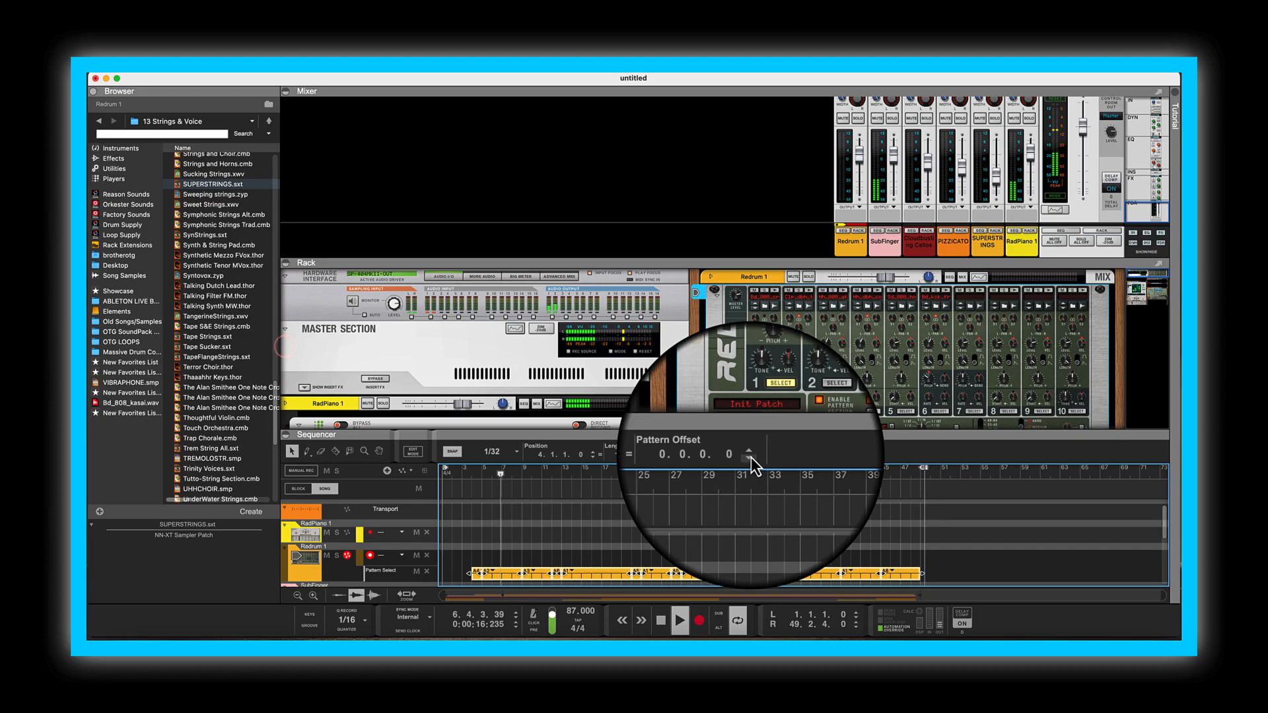
pyautogui.moveTo(707, 431); pyautogui.dragTo(710, 514)
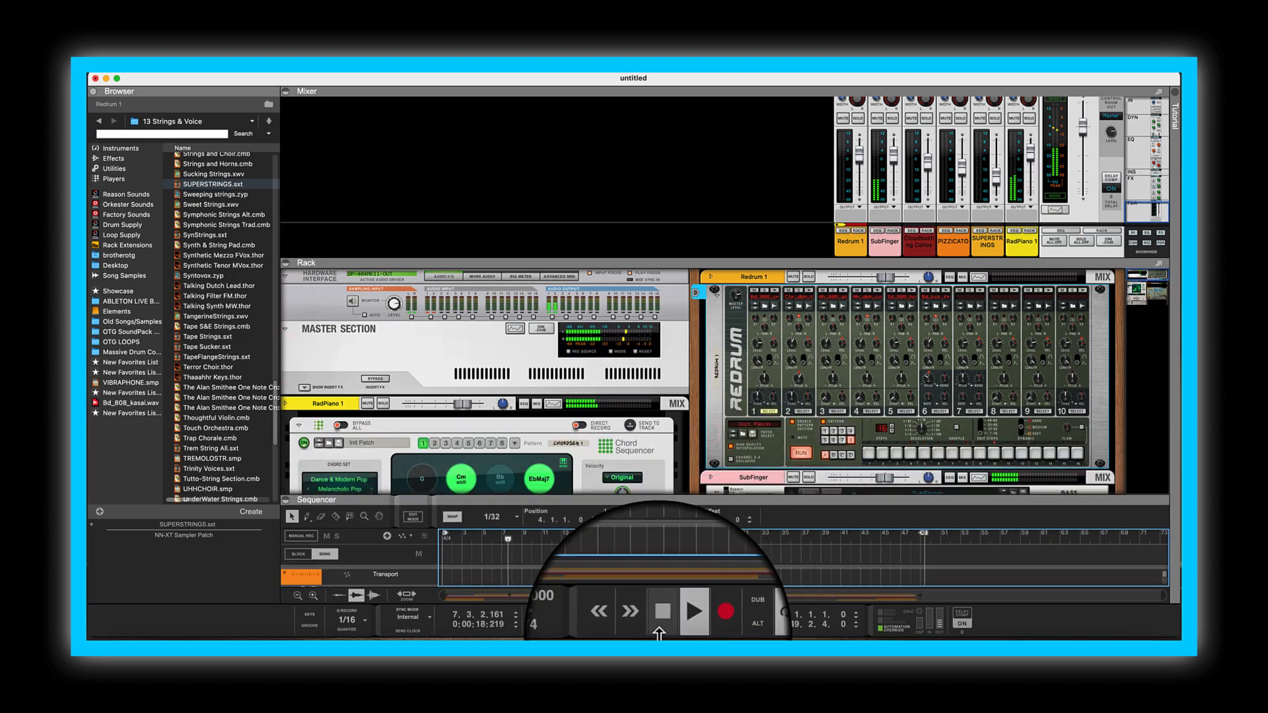
# Restart playback from the song start and show the mixer alone in the work area.
pyautogui.click(661, 622)
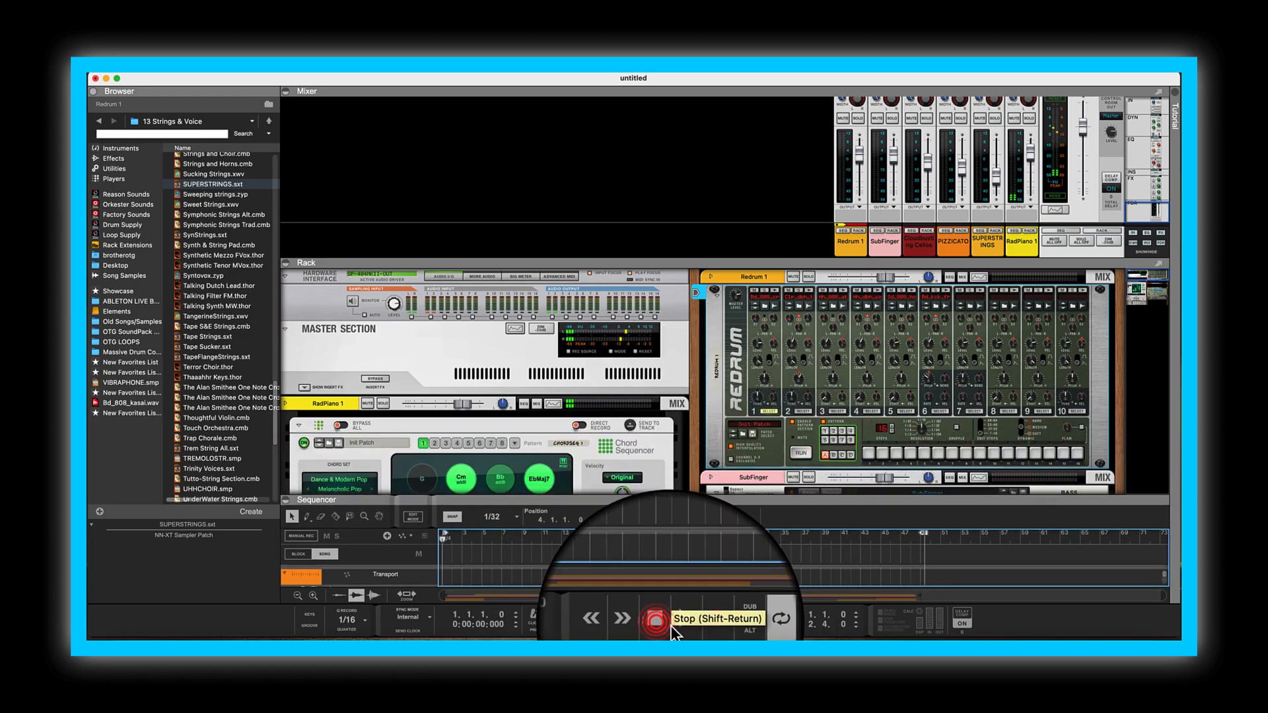
pyautogui.click(681, 623)
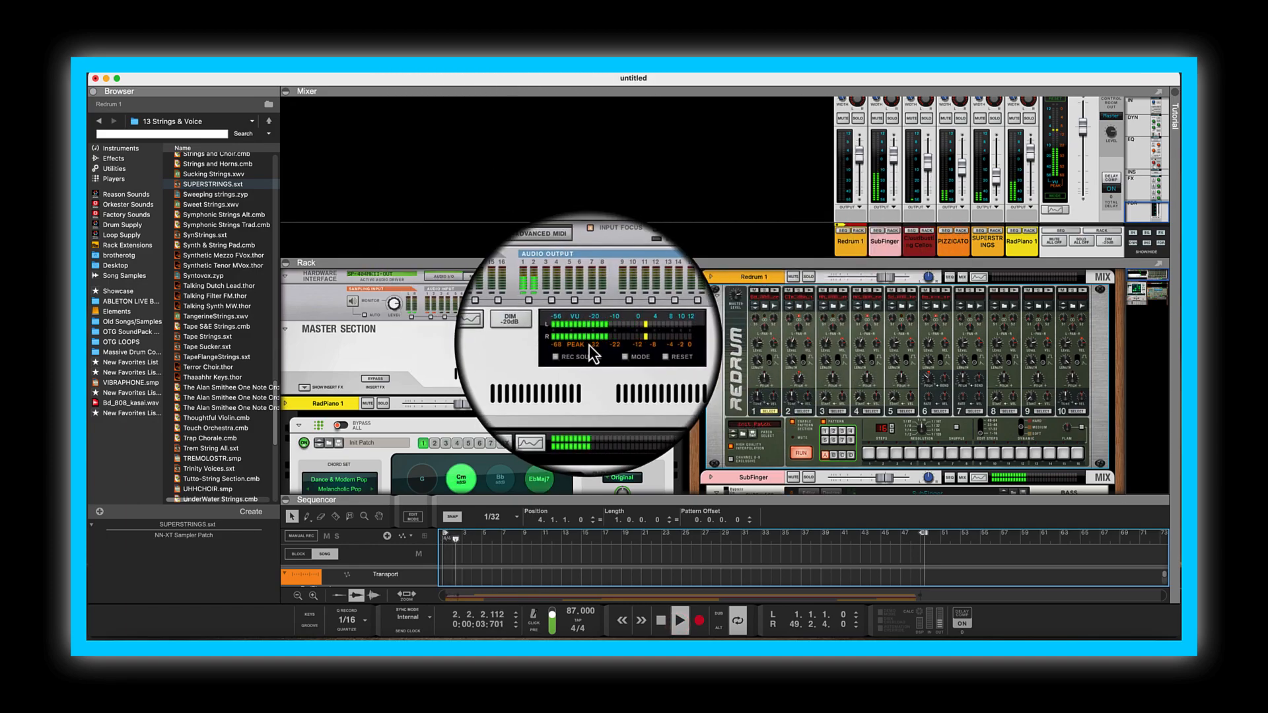
pyautogui.press('F5')
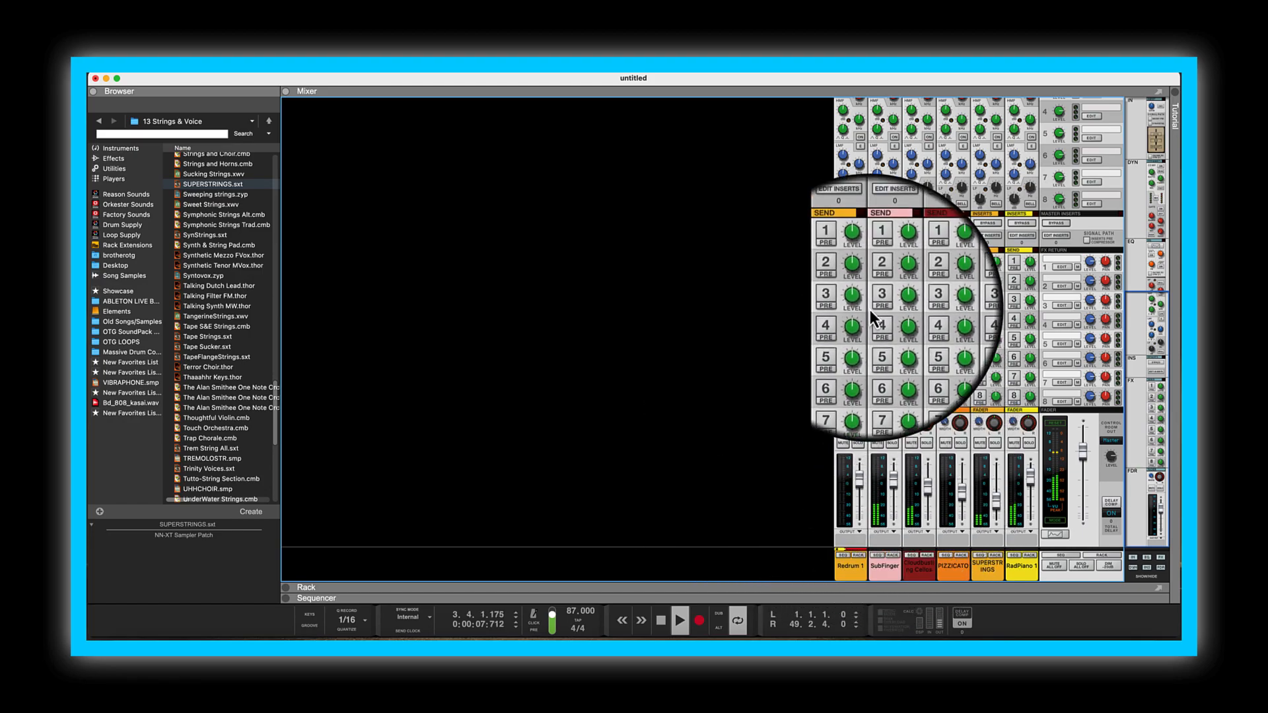
# Open the Spectrum EQ for the SubFinger channel and turn its EQ on.
pyautogui.scroll(8, 870, 318)
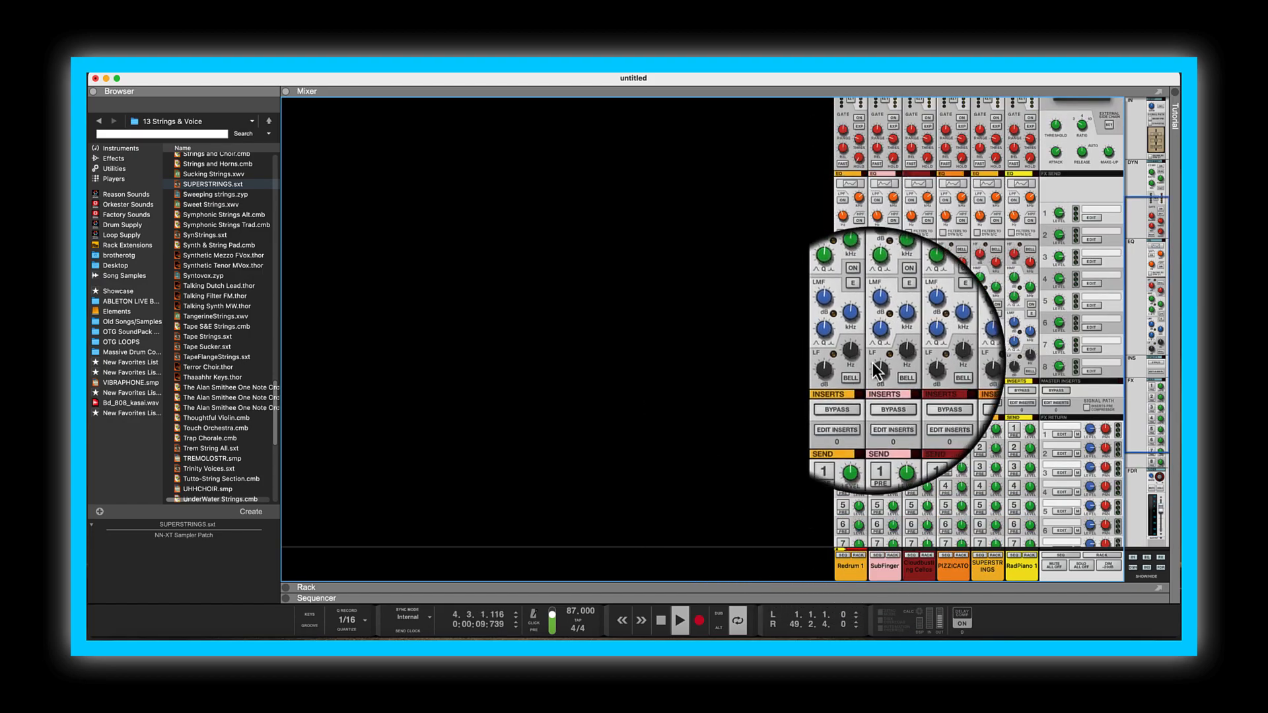
pyautogui.click(884, 183)
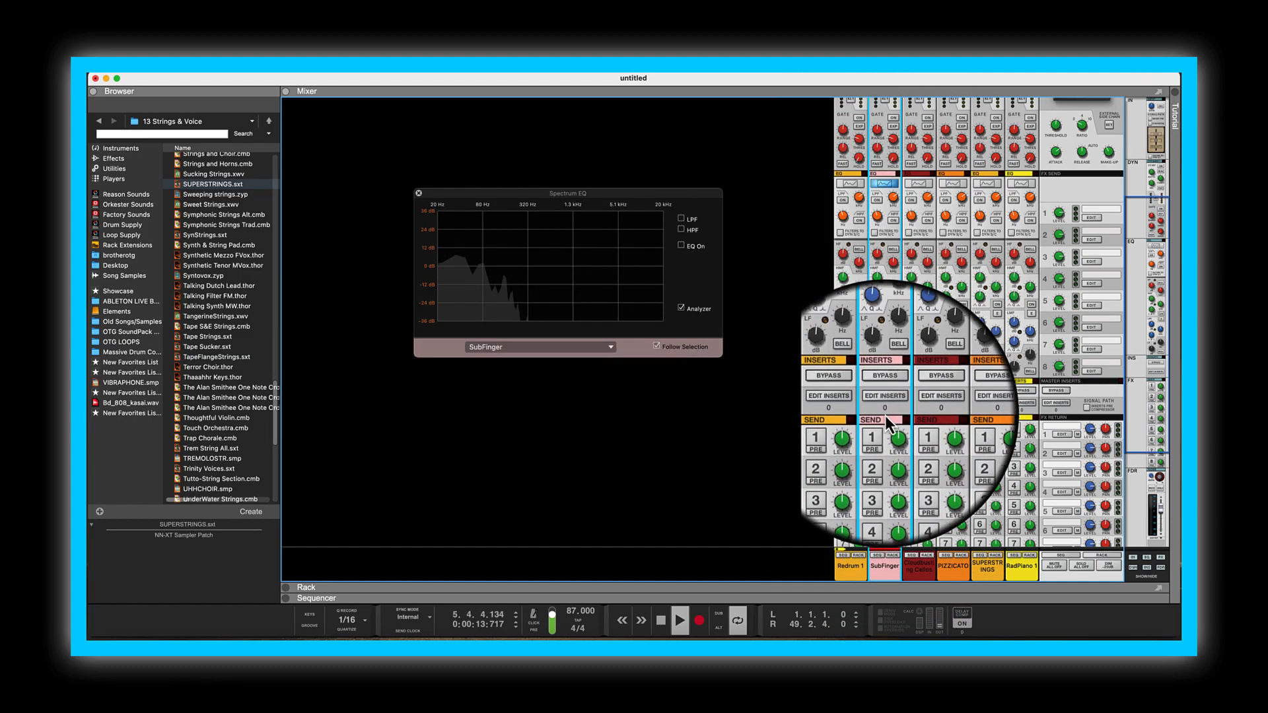
pyautogui.scroll(-4, 887, 421)
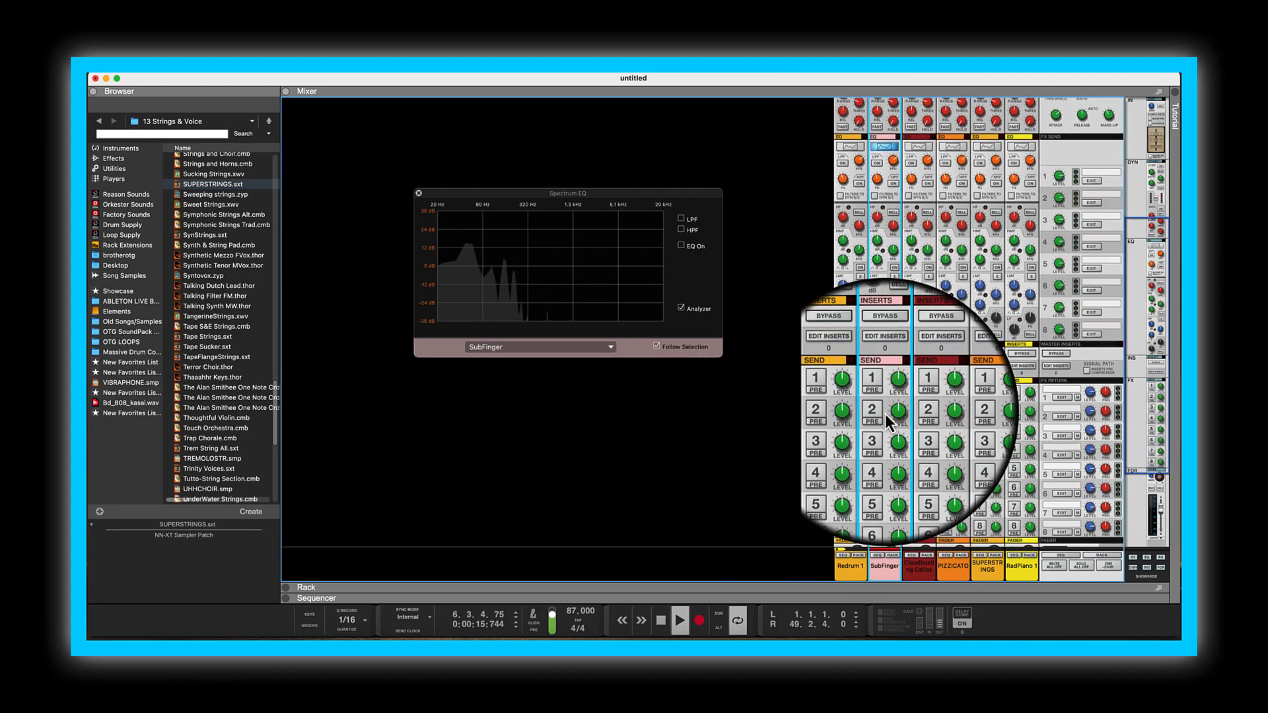
pyautogui.scroll(2, 887, 421)
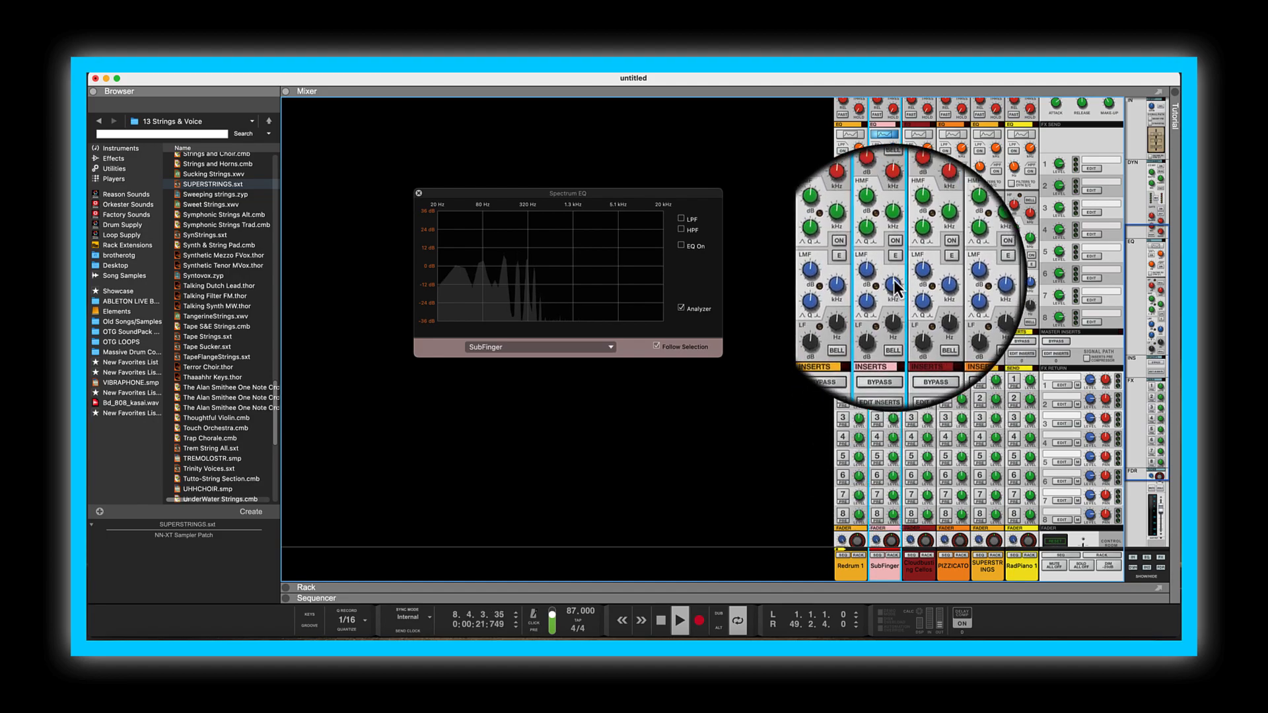
pyautogui.click(894, 258)
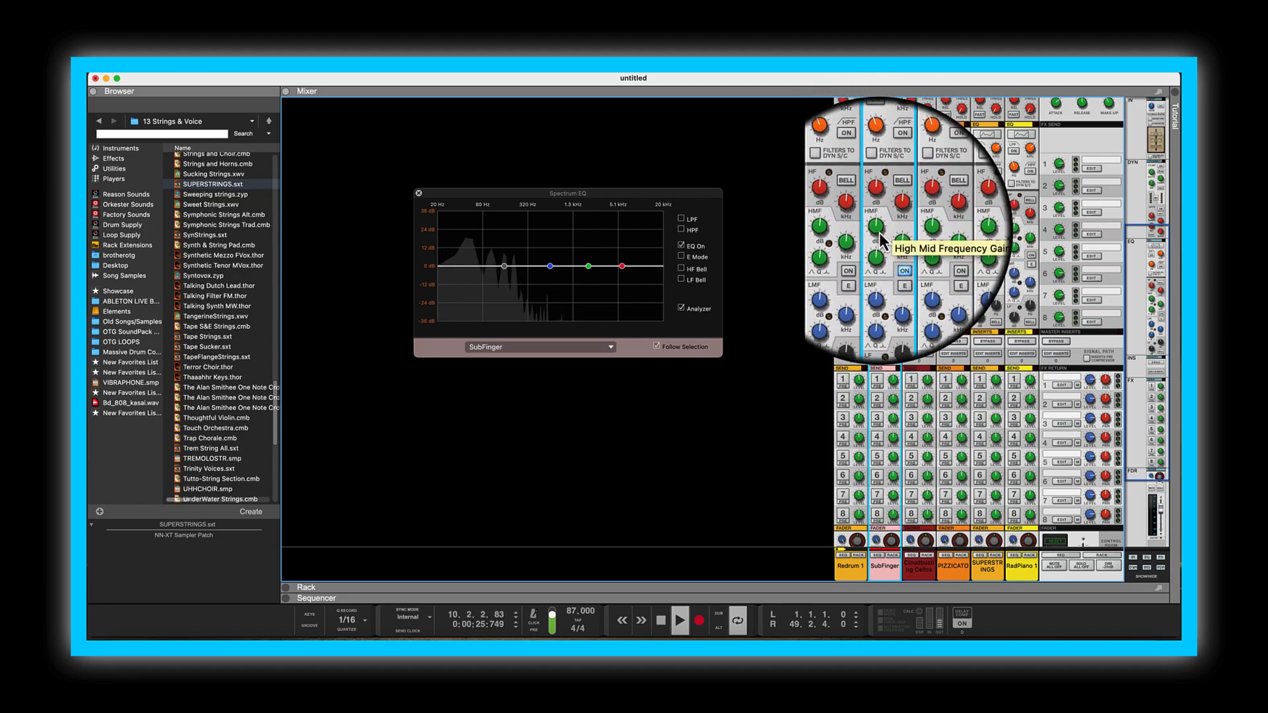
# Shape SubFinger's EQ with a 1.90 dB high-mid boost at 2.05 kHz, a low-frequency boost and about a 16 dB low-mid cut near 527 Hz.
pyautogui.moveTo(878, 232); pyautogui.dragTo(880, 242)
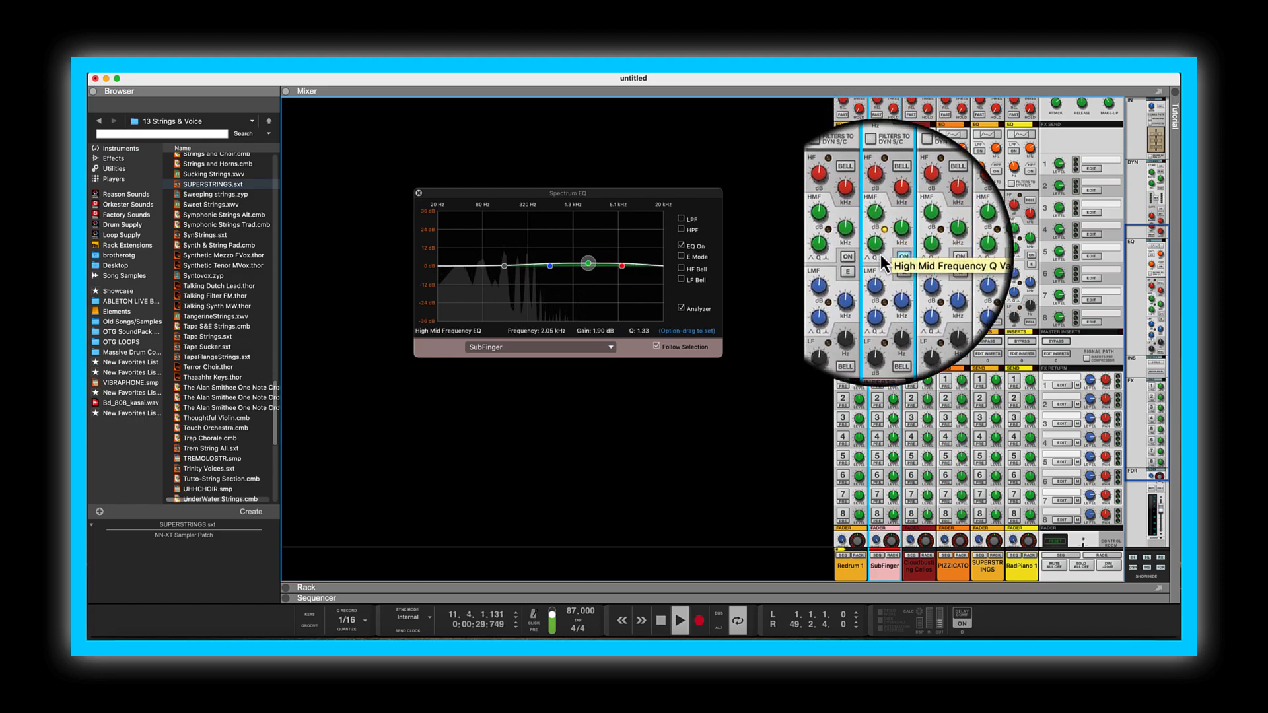
pyautogui.moveTo(880, 332); pyautogui.dragTo(883, 322)
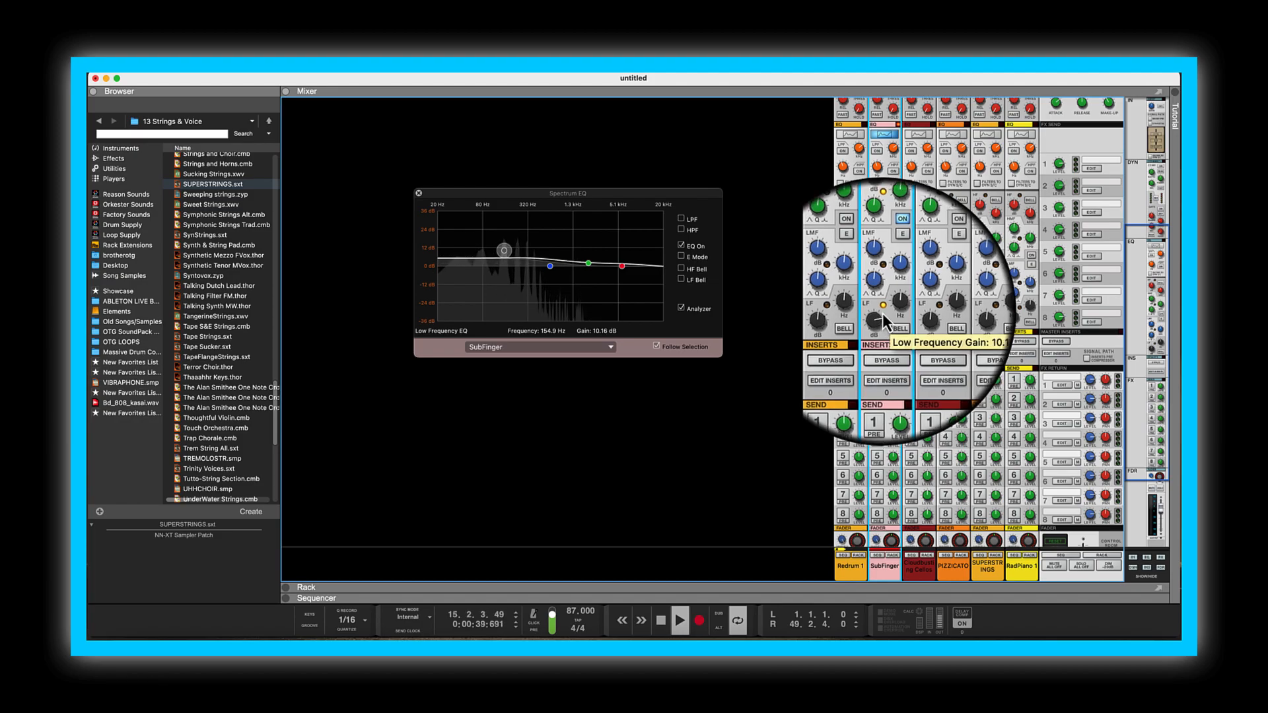
pyautogui.moveTo(553, 267); pyautogui.dragTo(545, 294)
pyautogui.click(512, 277)
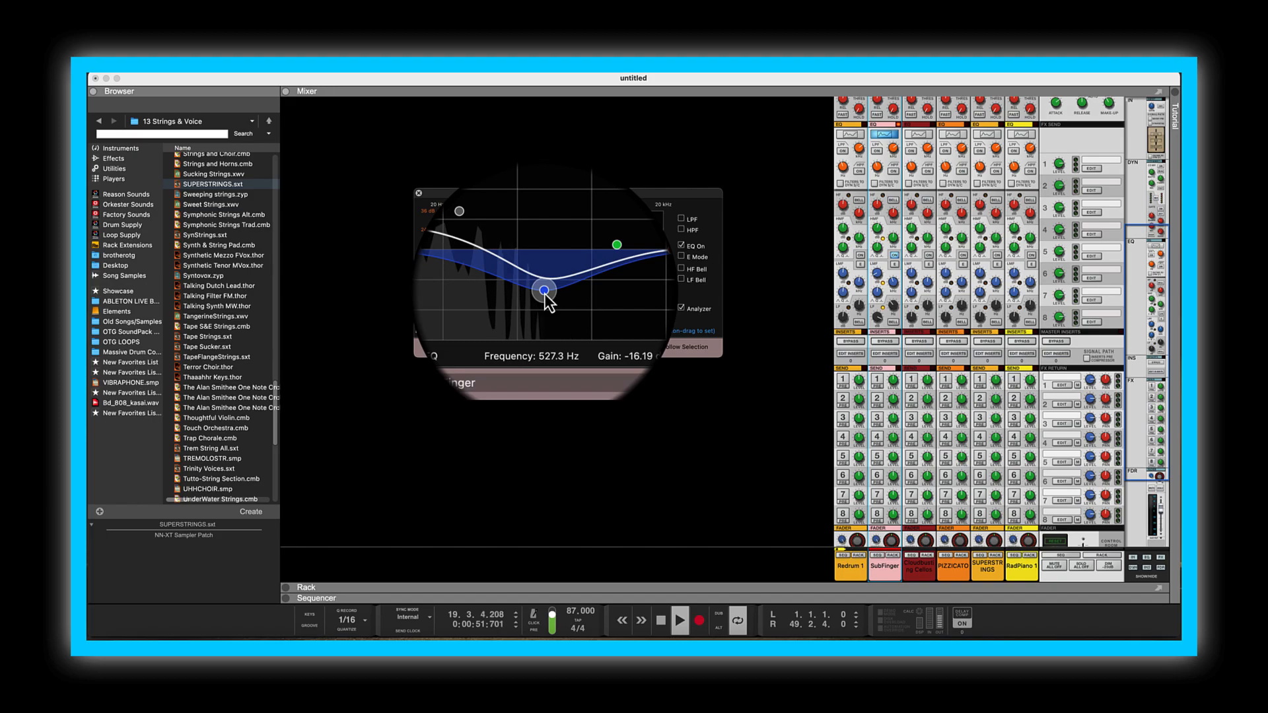
pyautogui.moveTo(492, 244); pyautogui.dragTo(491, 248)
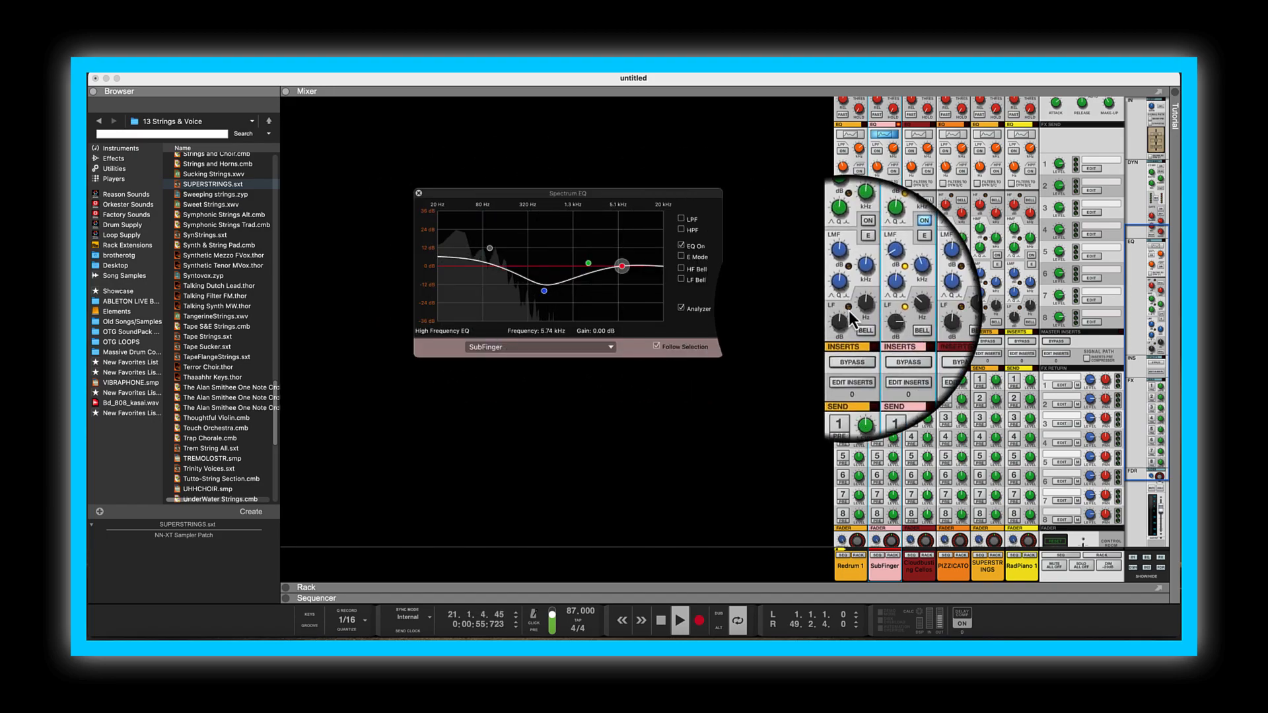
# Enable Redrum 1's EQ and boost the high frequencies, high mids by 3.17 dB at 2.05 kHz and lows by 6.35 dB at 154.9 Hz.
pyautogui.scroll(-3, 898, 333)
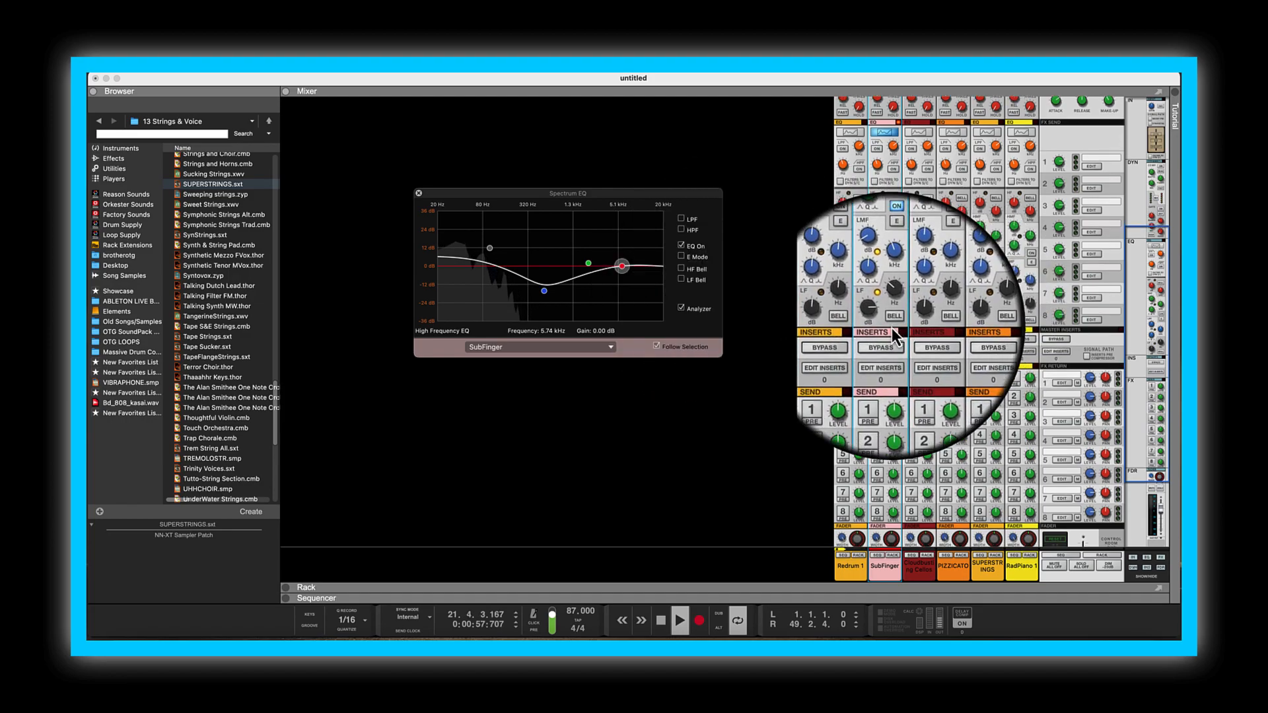
pyautogui.scroll(-3, 895, 337)
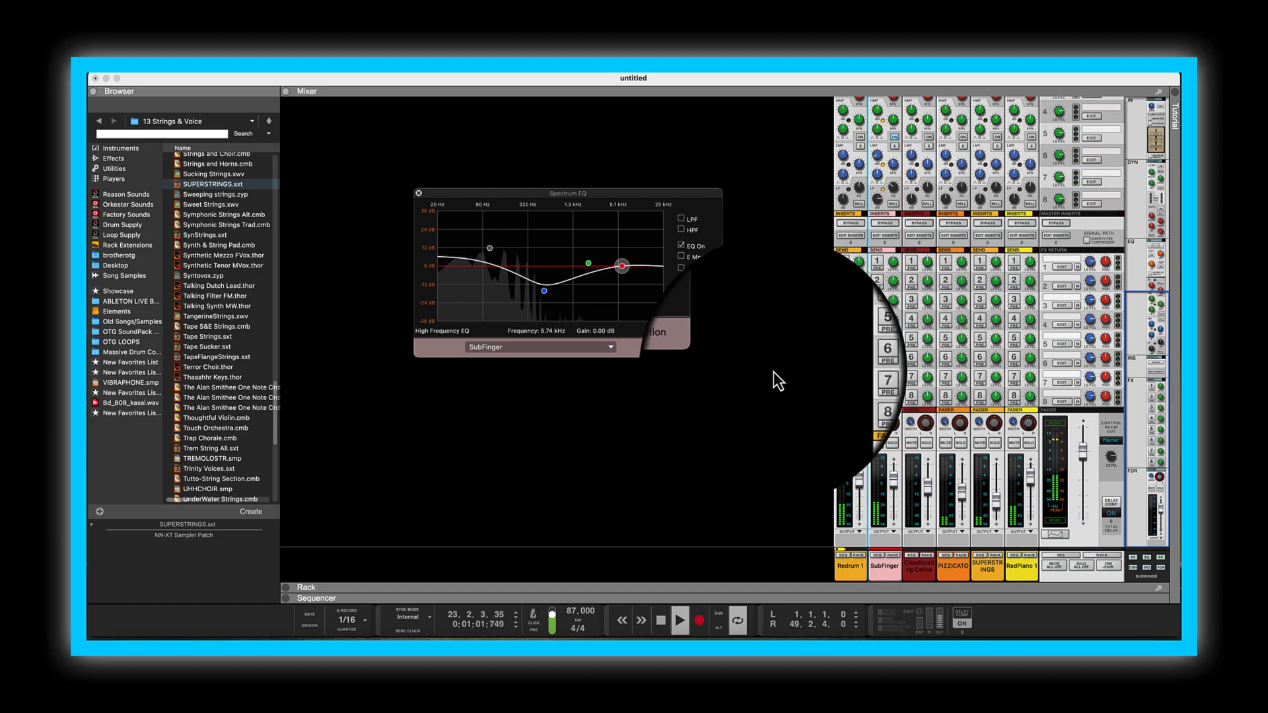
pyautogui.scroll(10, 860, 231)
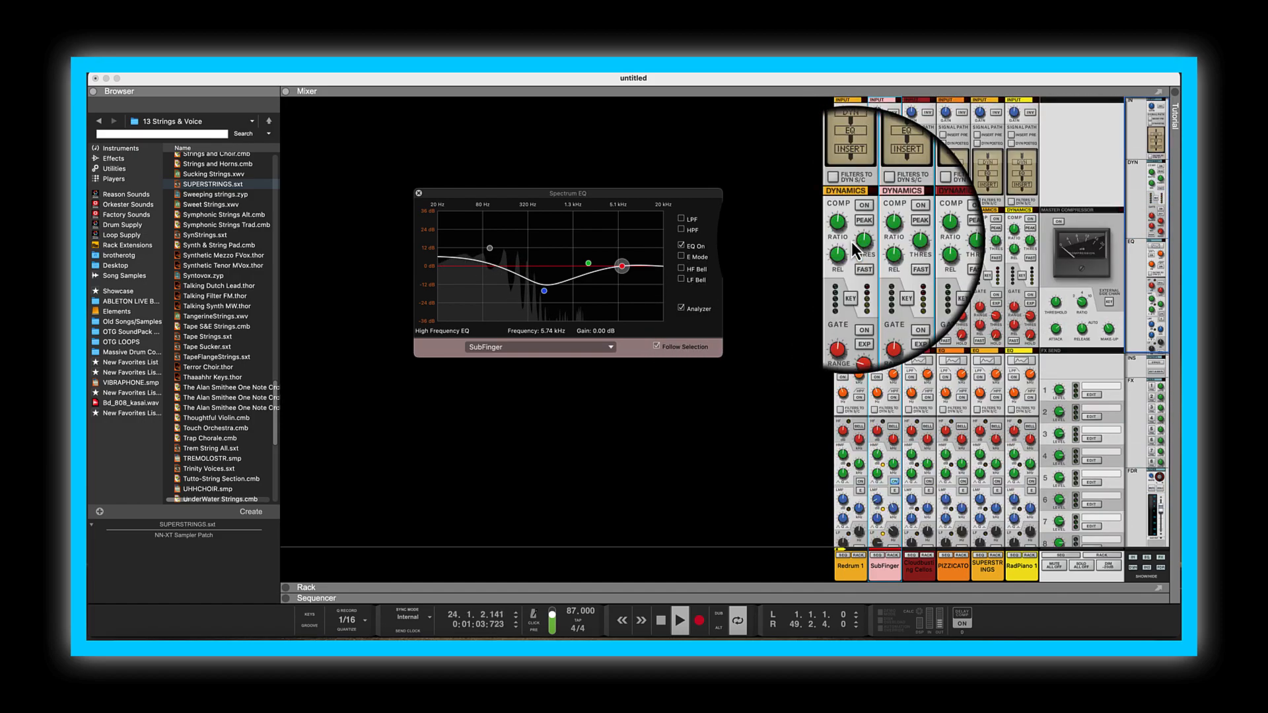
pyautogui.scroll(-1, 855, 284)
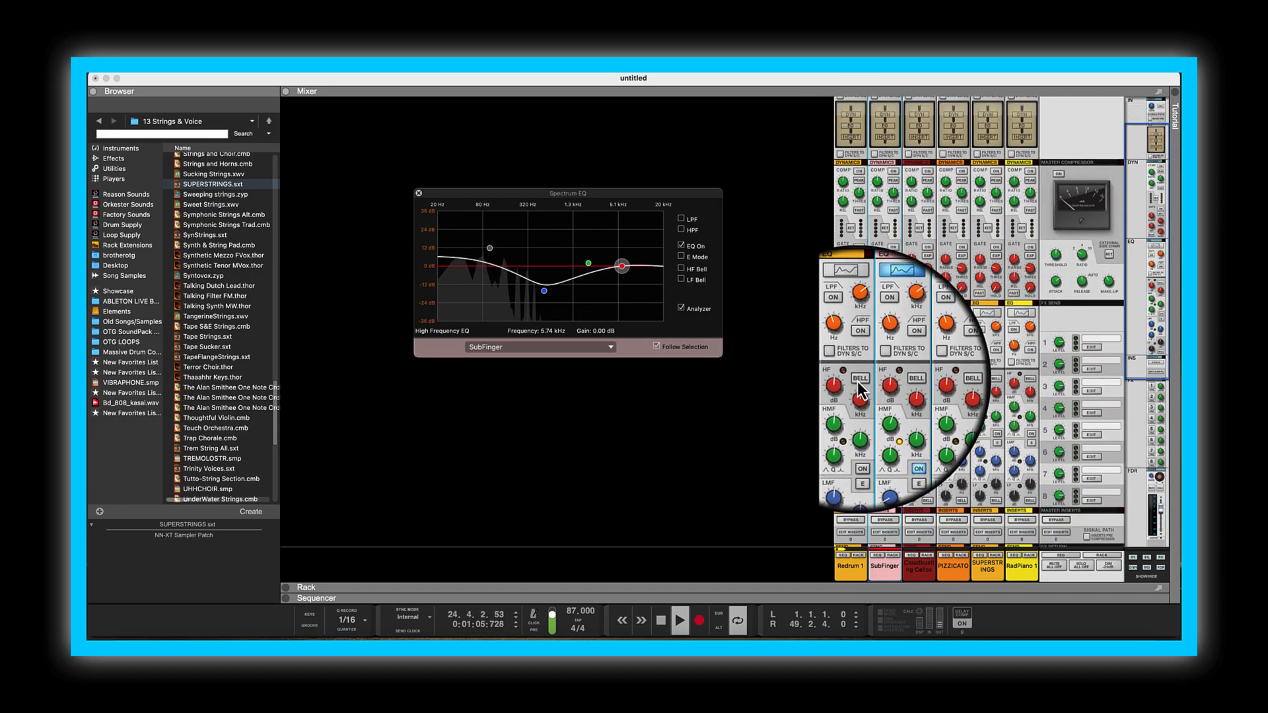
pyautogui.click(861, 437)
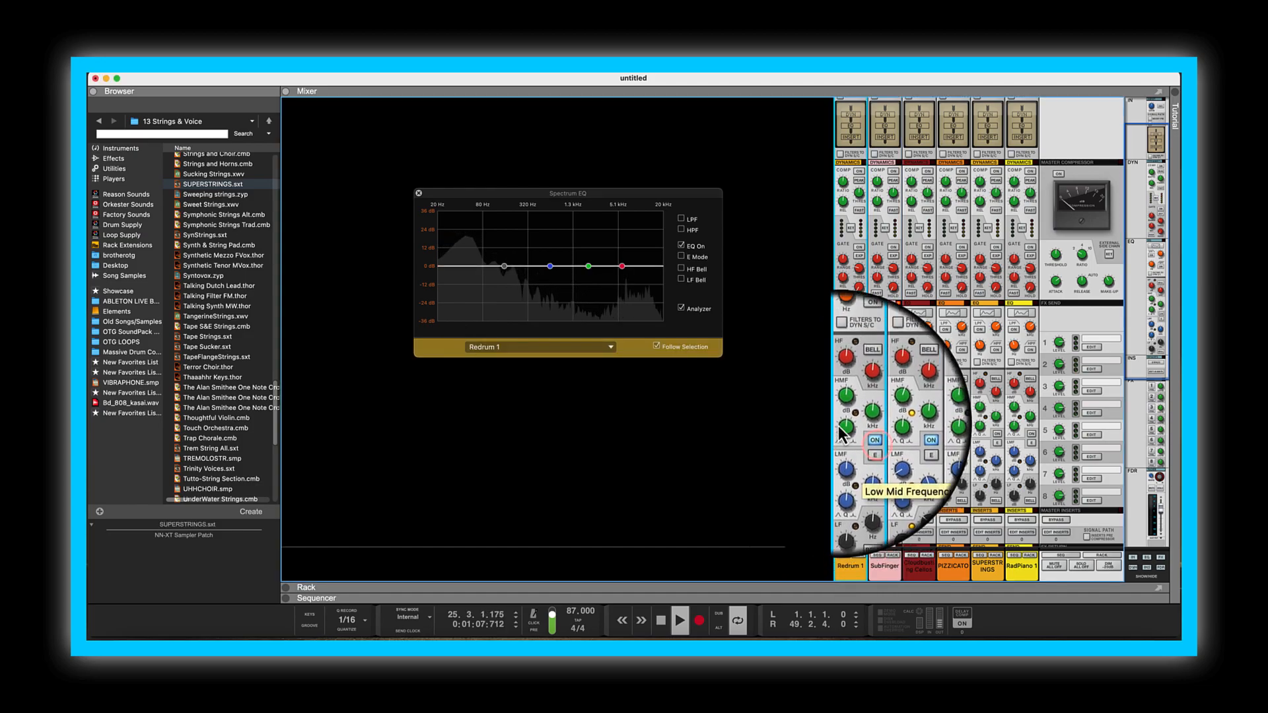
pyautogui.moveTo(843, 397)
pyautogui.mouseDown()
pyautogui.moveTo(848, 380)
pyautogui.moveTo(845, 410)
pyautogui.mouseUp()
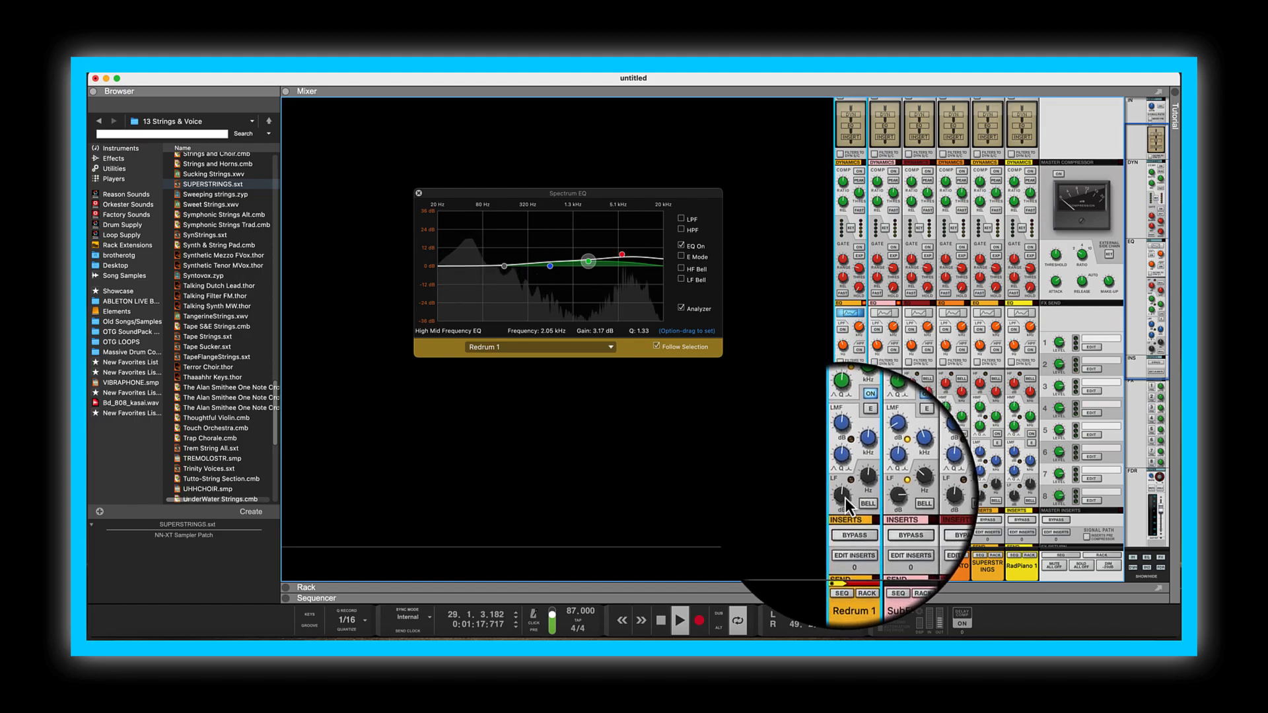
pyautogui.moveTo(845, 505); pyautogui.dragTo(846, 502)
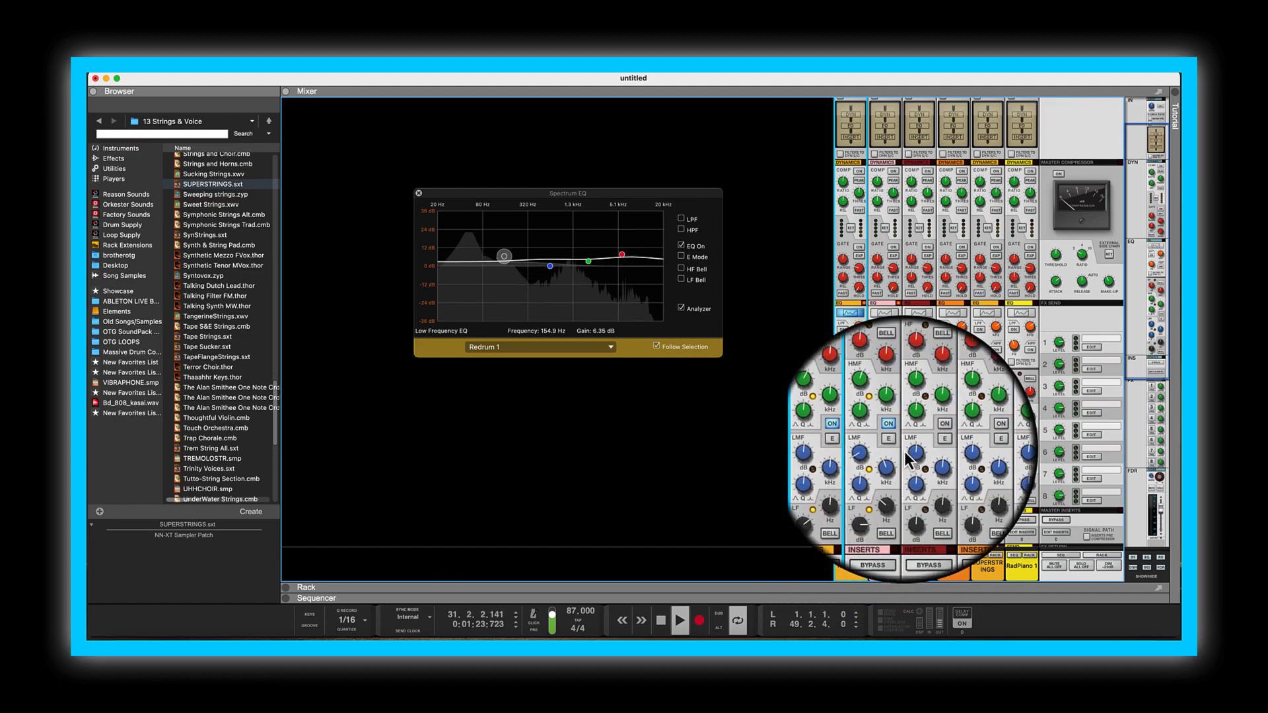
# Select the Cloudbusting Cellos channel to view its spectrum.
pyautogui.scroll(-5, 909, 460)
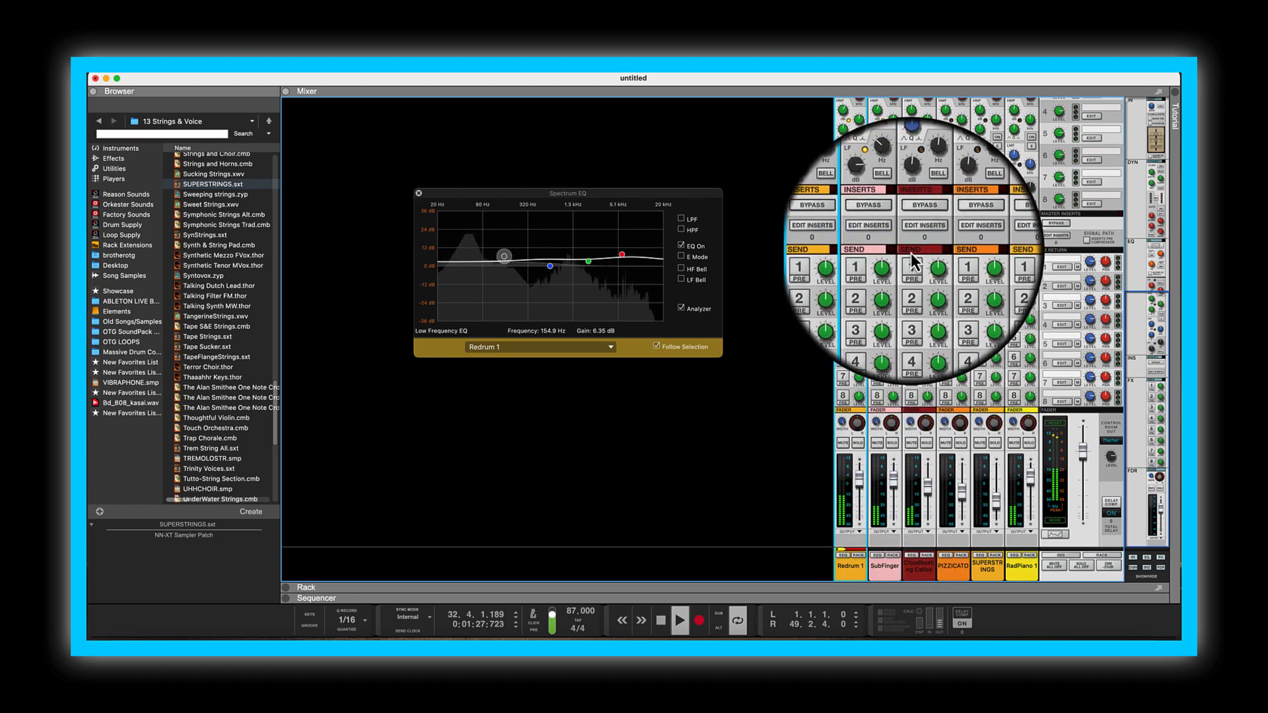
pyautogui.scroll(1, 919, 320)
pyautogui.scroll(-1, 918, 317)
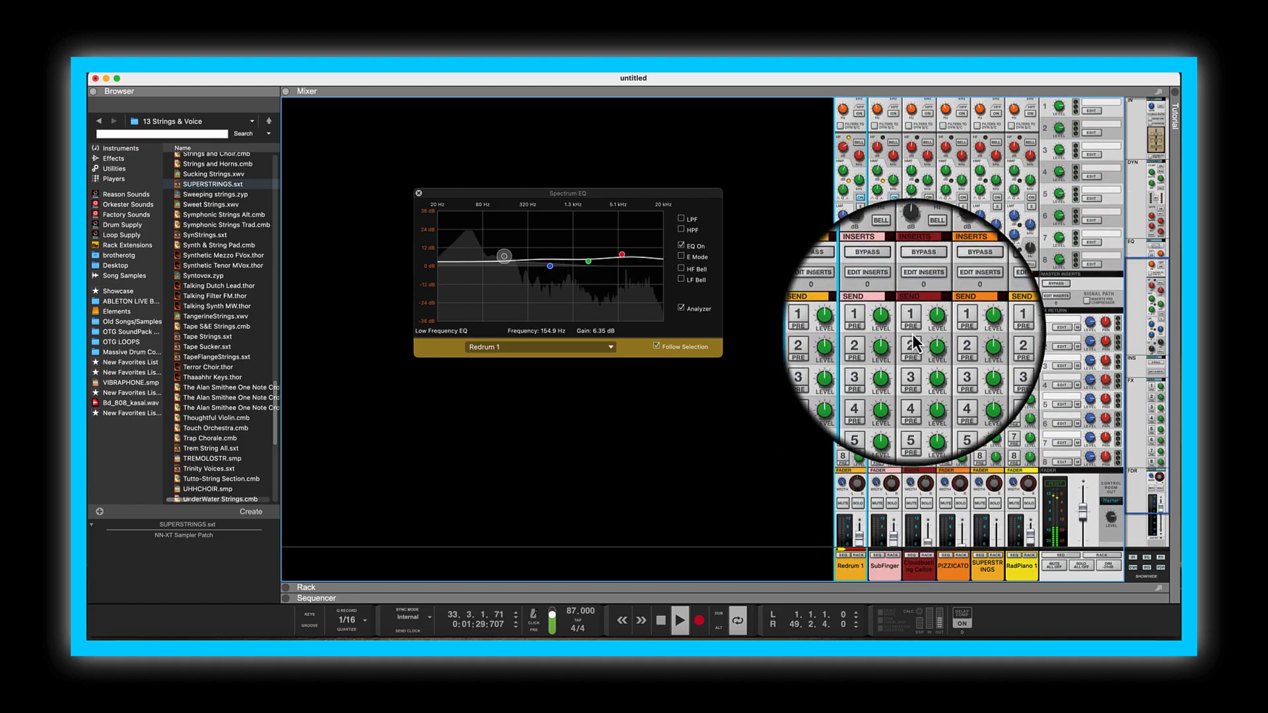
pyautogui.click(928, 494)
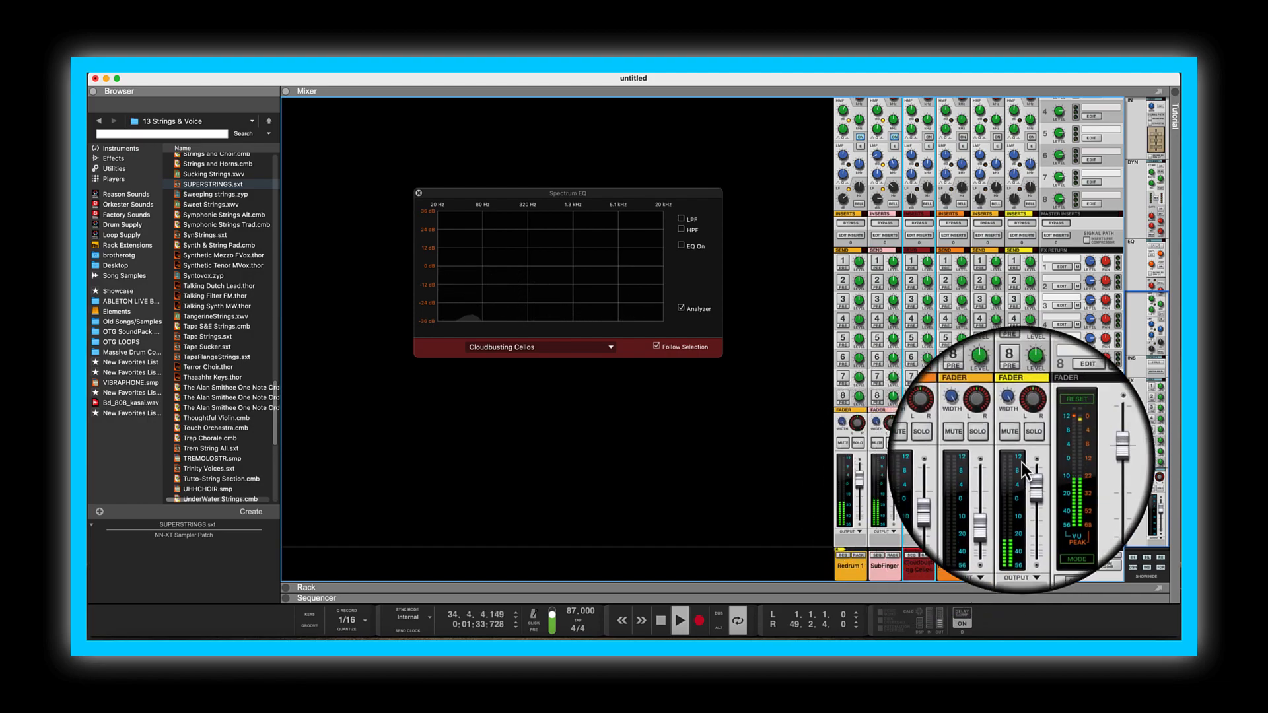
# Enable RadPiano 1's EQ, boosting the highs by 8.25 dB at 5.74 kHz and cutting the high mids by 2.54 dB at 2.05 kHz.
pyautogui.scroll(2, 1024, 456)
pyautogui.scroll(1, 1029, 429)
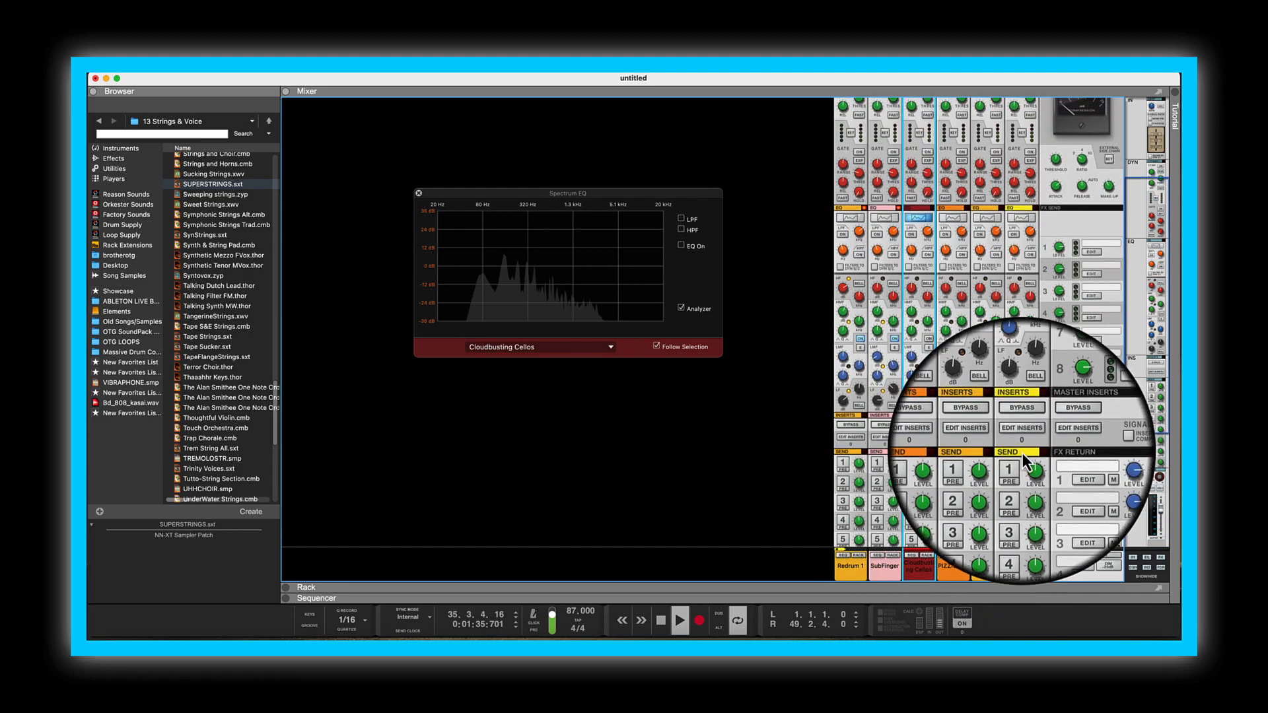
pyautogui.click(1033, 338)
pyautogui.moveTo(1017, 295)
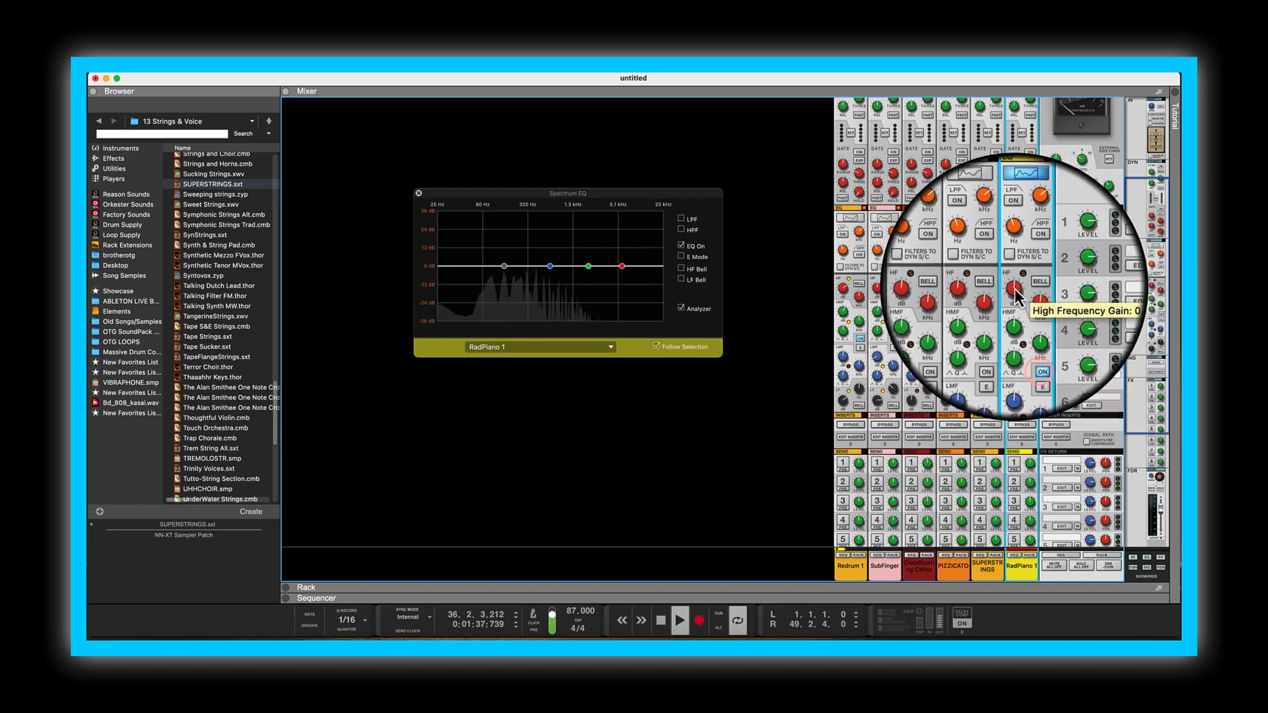
pyautogui.scroll(3, 1017, 296)
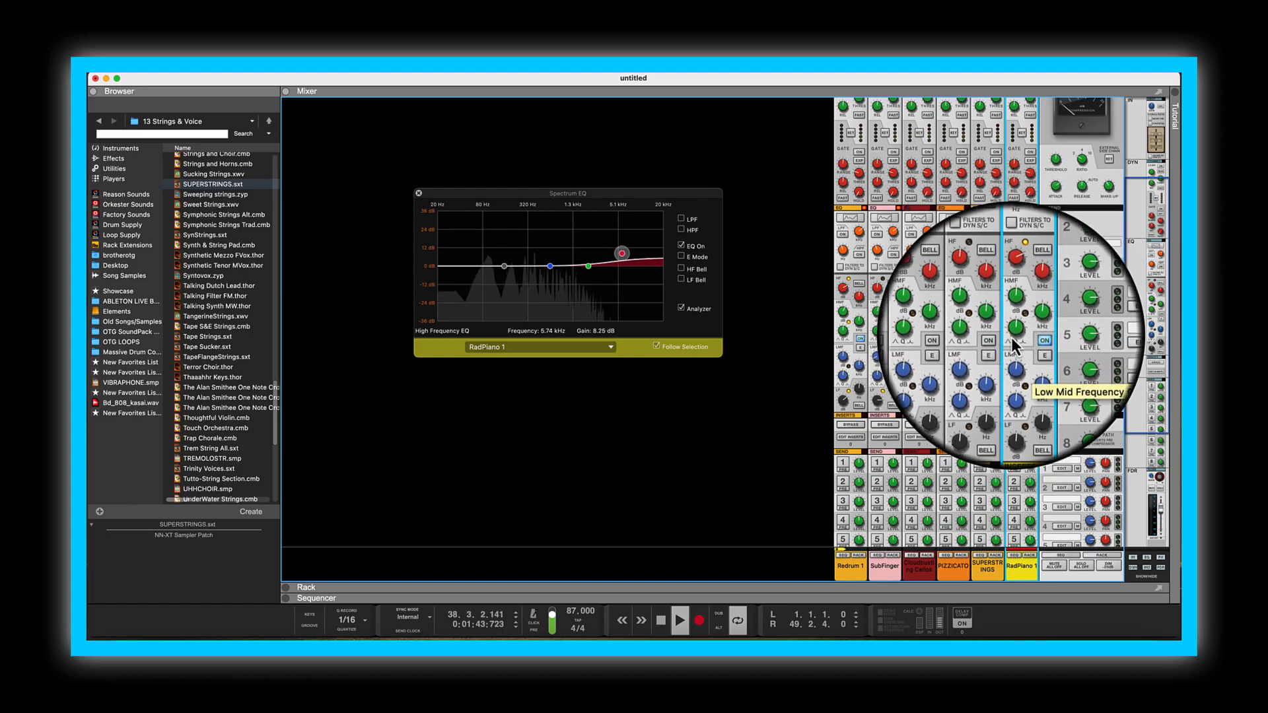
pyautogui.moveTo(1015, 323); pyautogui.dragTo(1017, 325)
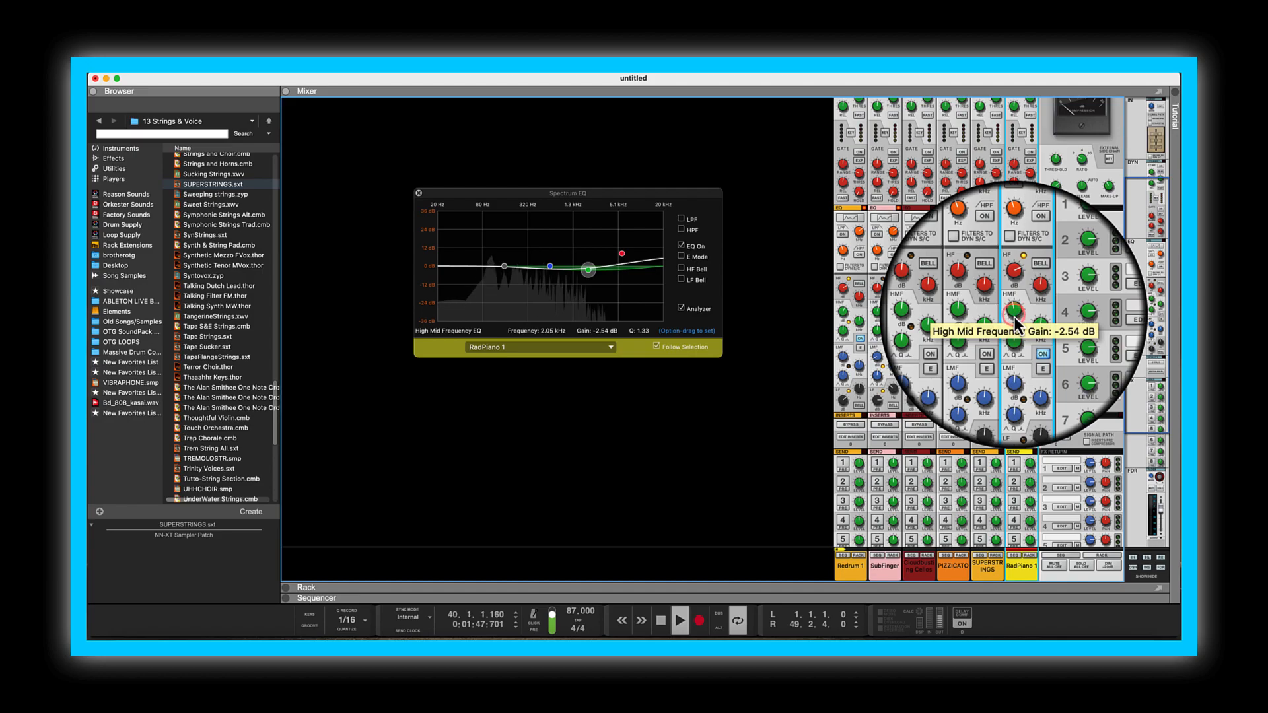
# Raise the RadPiano 1 channel's fader to a level of about 2.9 dB.
pyautogui.scroll(-5, 1015, 430)
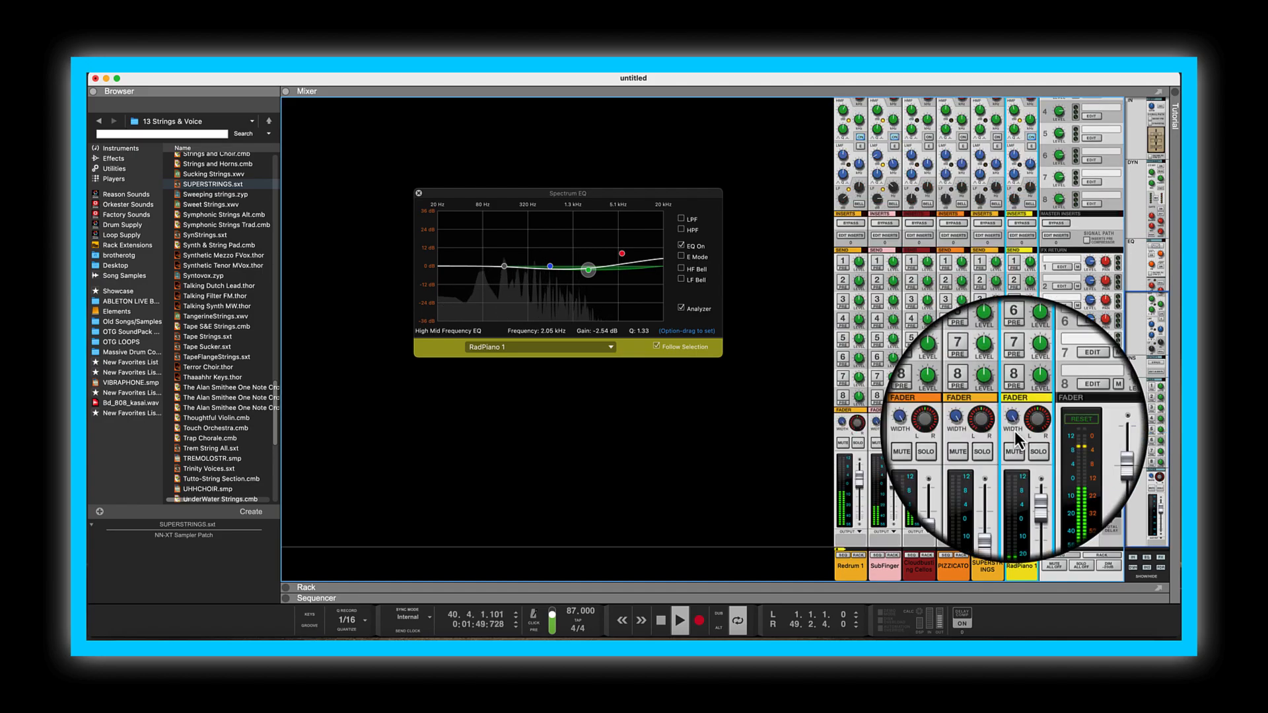
pyautogui.moveTo(1029, 482); pyautogui.dragTo(1028, 479)
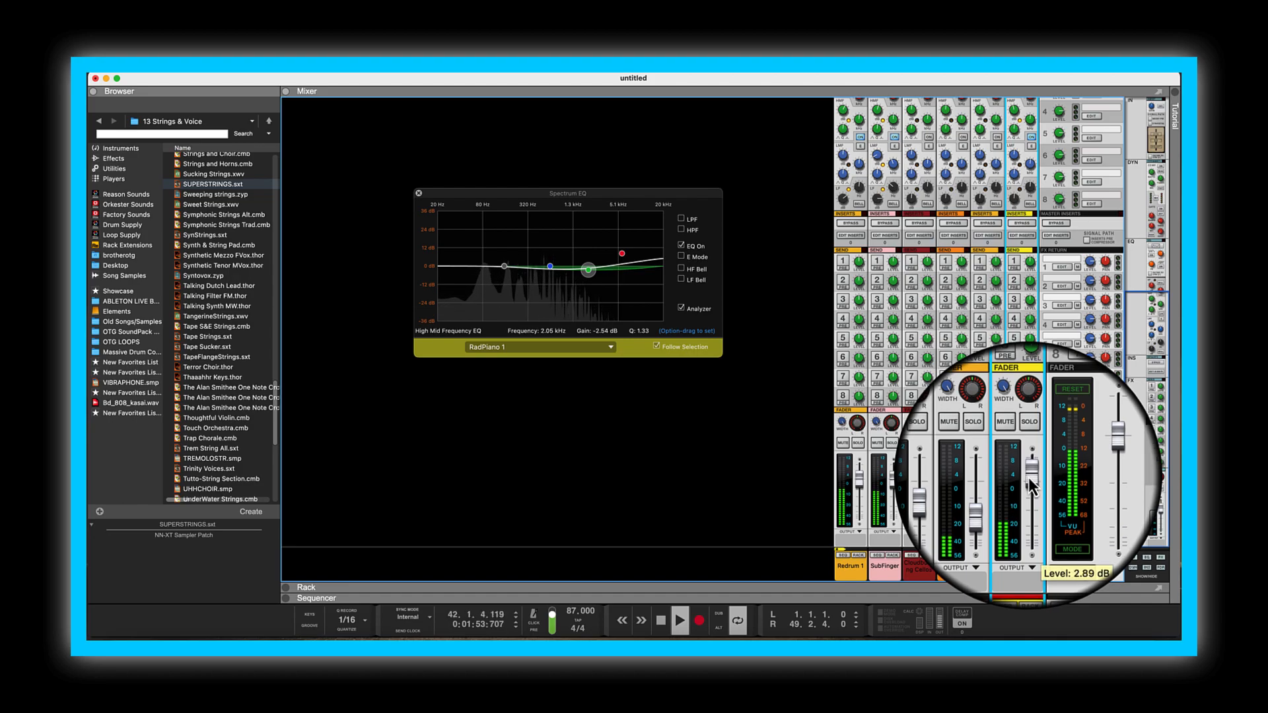
pyautogui.moveTo(1031, 487); pyautogui.dragTo(1031, 488)
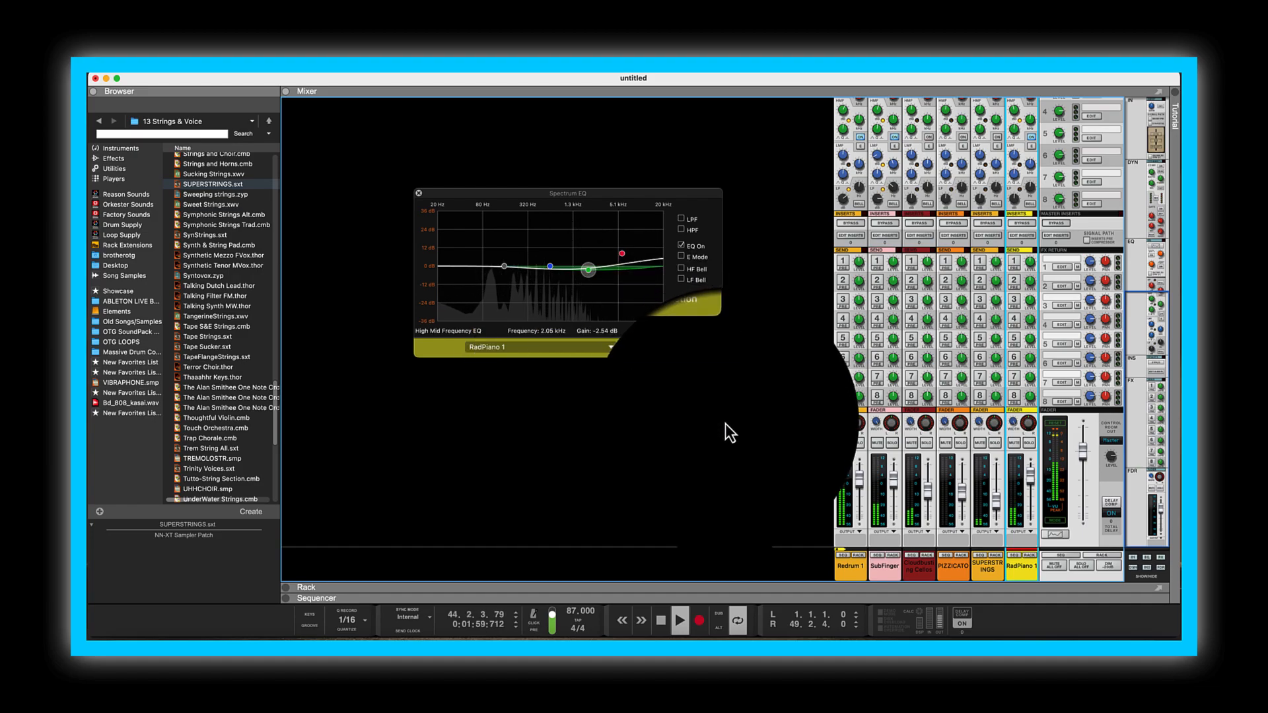
# Select the Master Section and raise its main output fader slightly.
pyautogui.click(1081, 457)
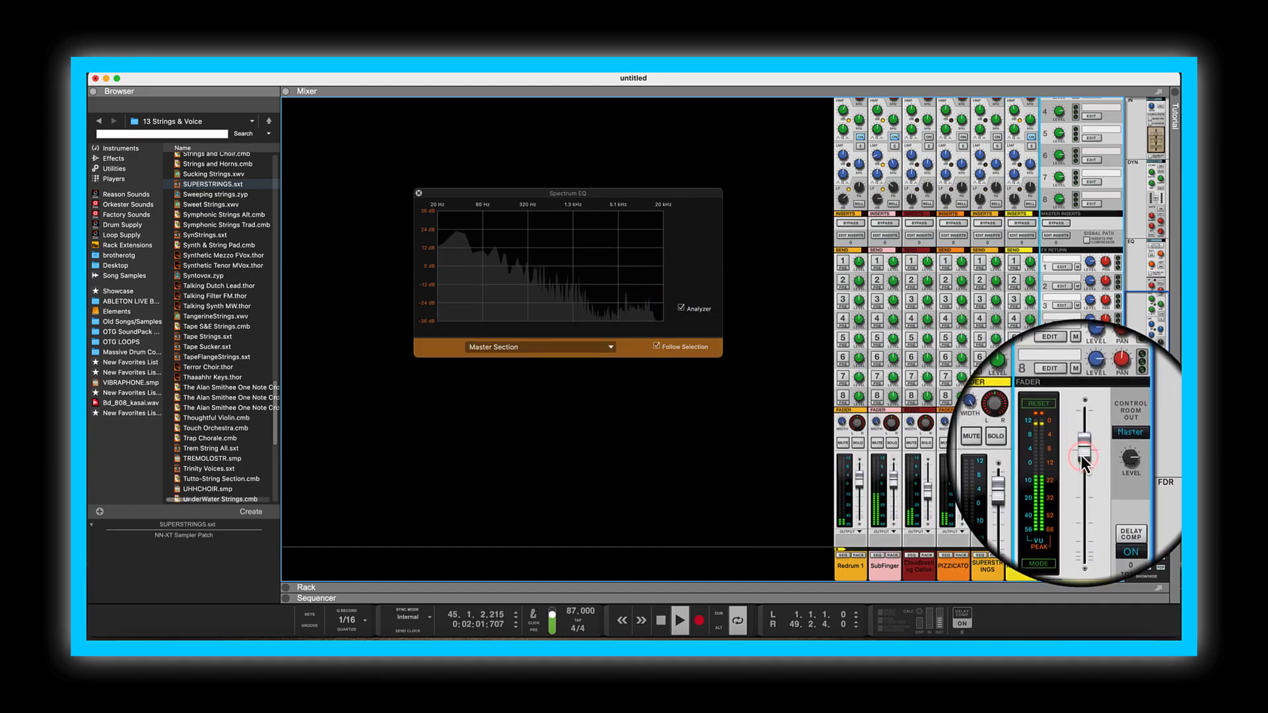
pyautogui.moveTo(1081, 453); pyautogui.dragTo(1082, 447)
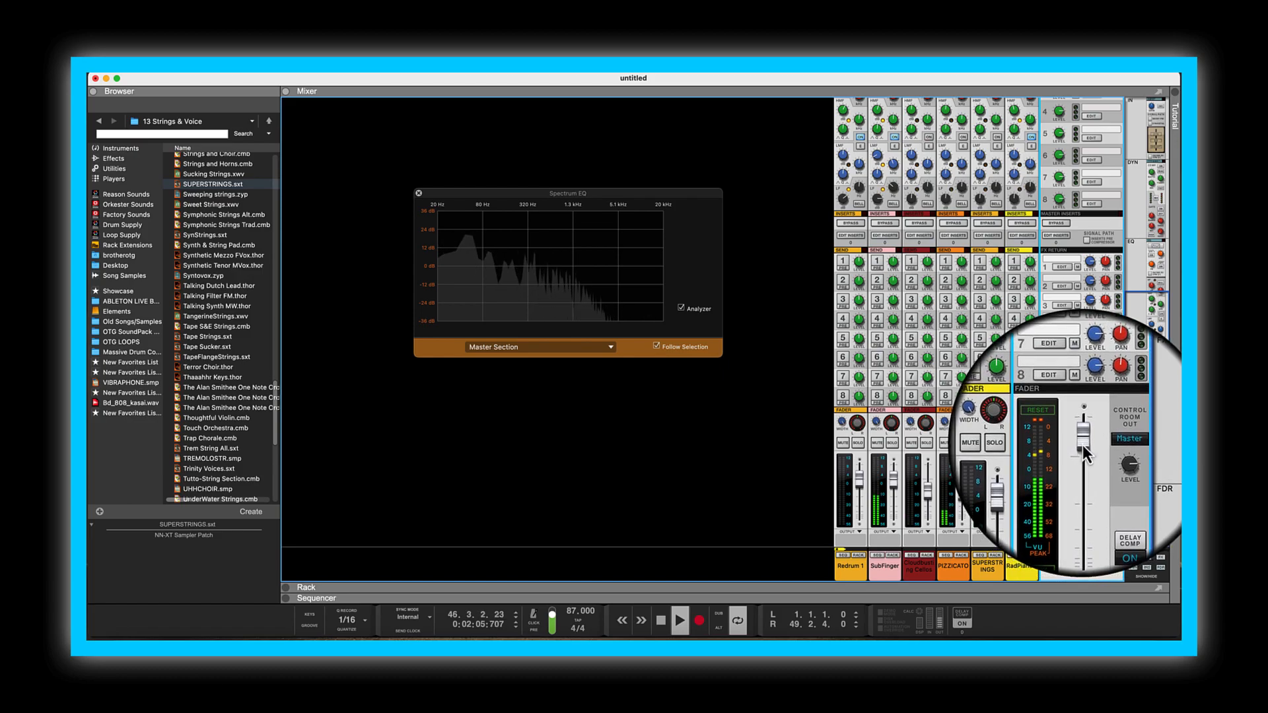